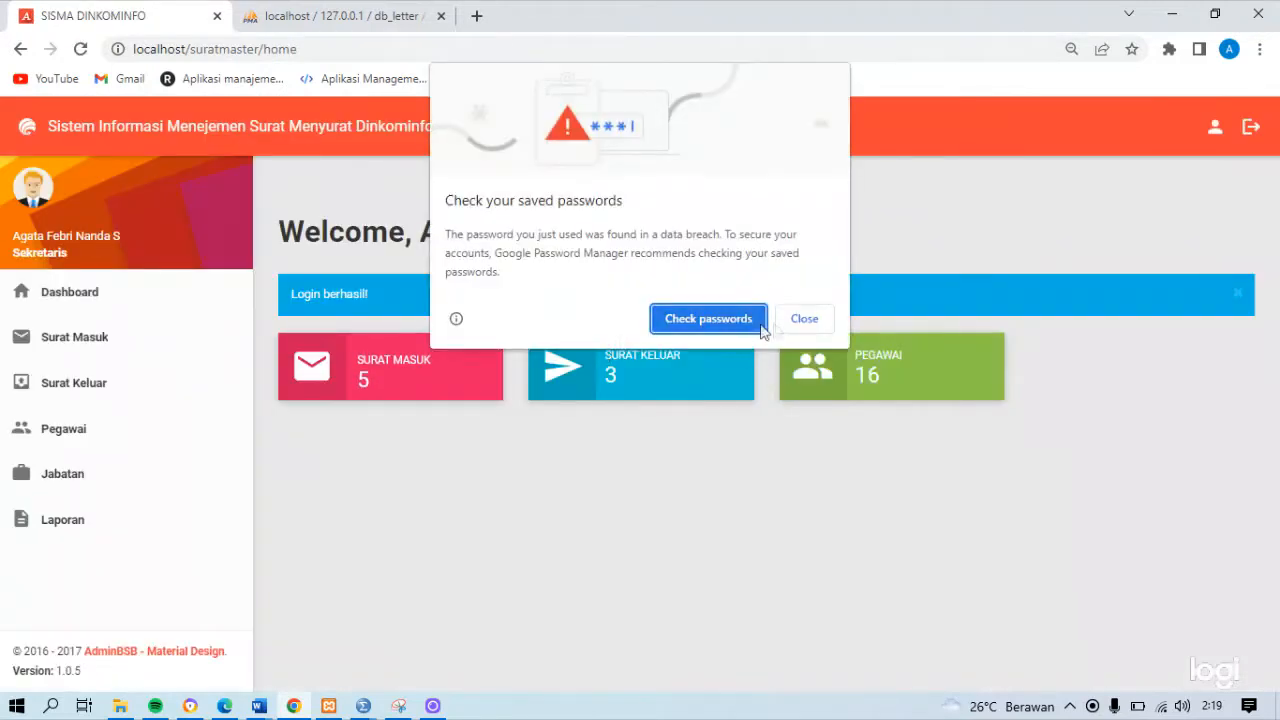
Dismiss the saved-password warning and open the Surat Masuk list
{"action": "left_click", "coordinate": [812, 320]}
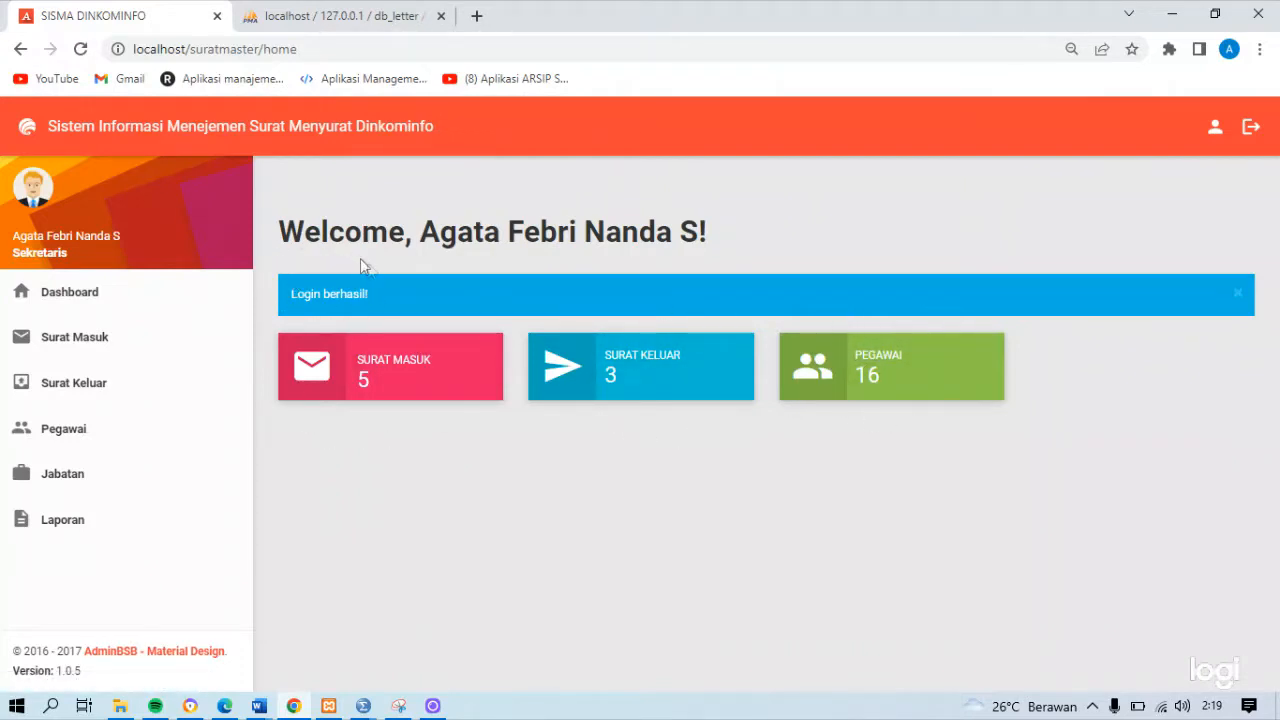
{"action": "left_click", "coordinate": [103, 337]}
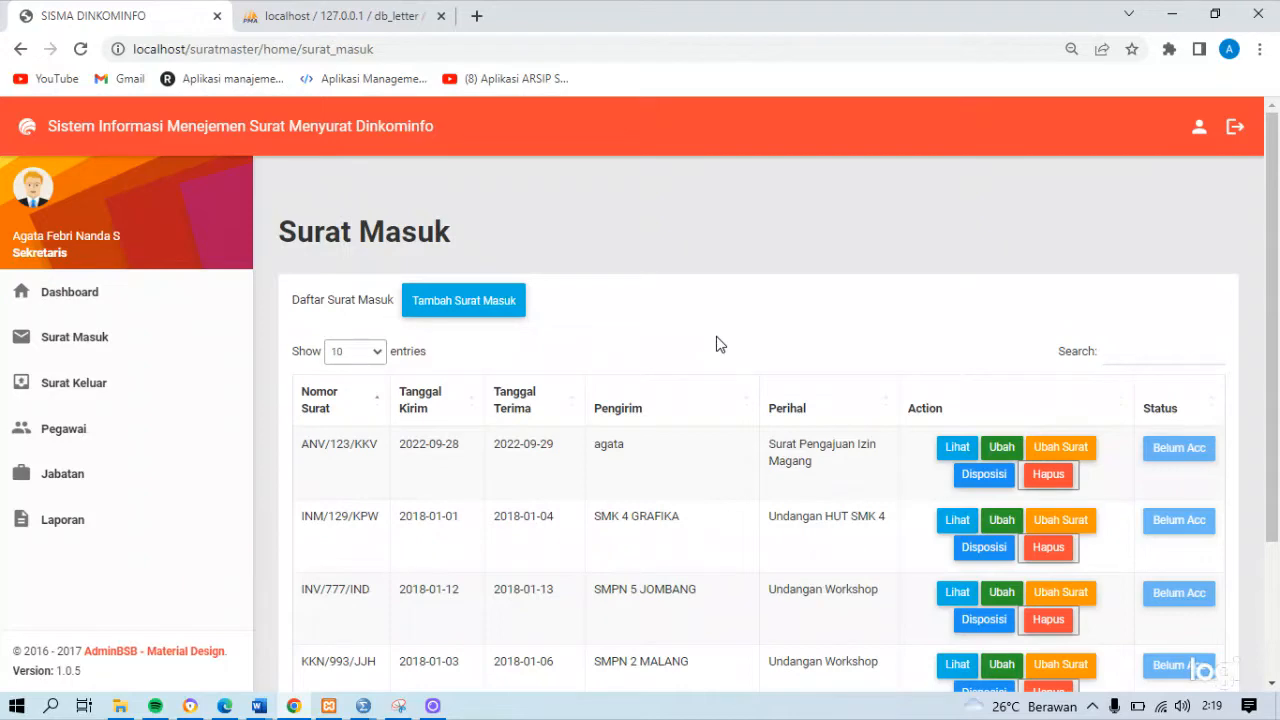
{"action": "scroll", "coordinate": [1100, 330], "scroll_direction": "down", "scroll_amount": 1}
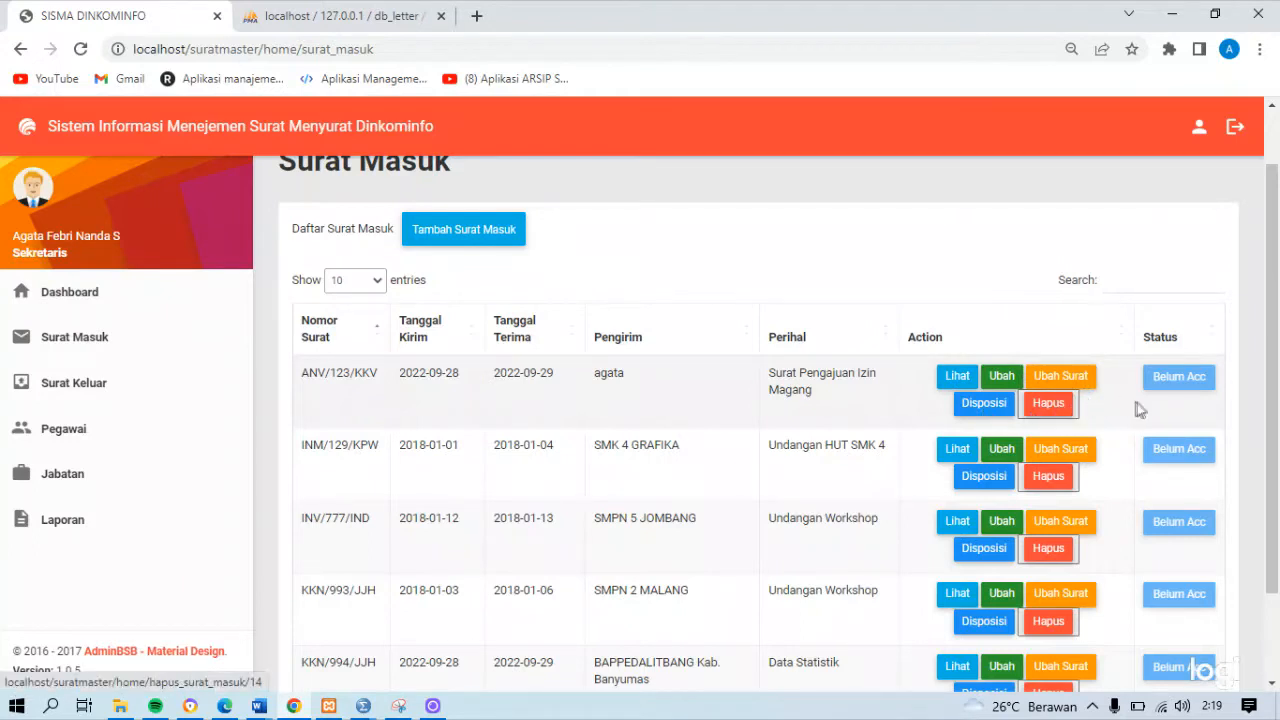
Start a new incoming letter entry and set its Nomor Surat to KKN/996/JJH
{"action": "left_click", "coordinate": [507, 242]}
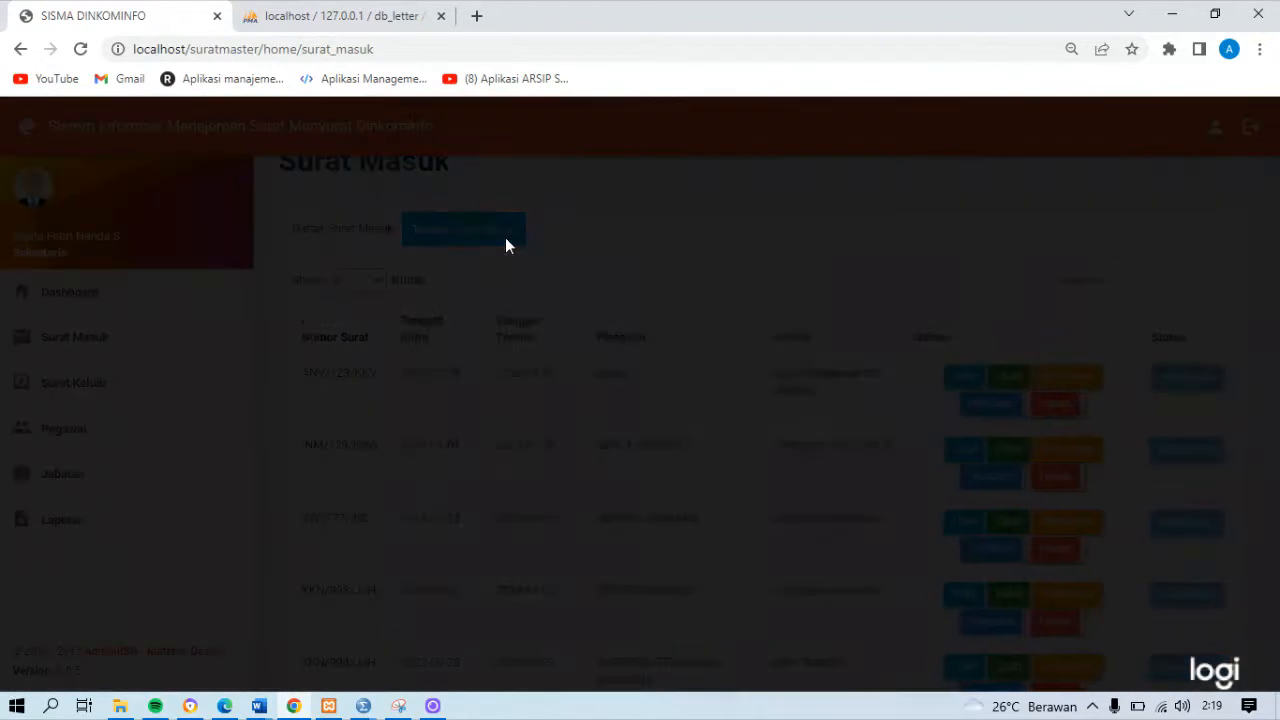
{"action": "left_click", "coordinate": [484, 221]}
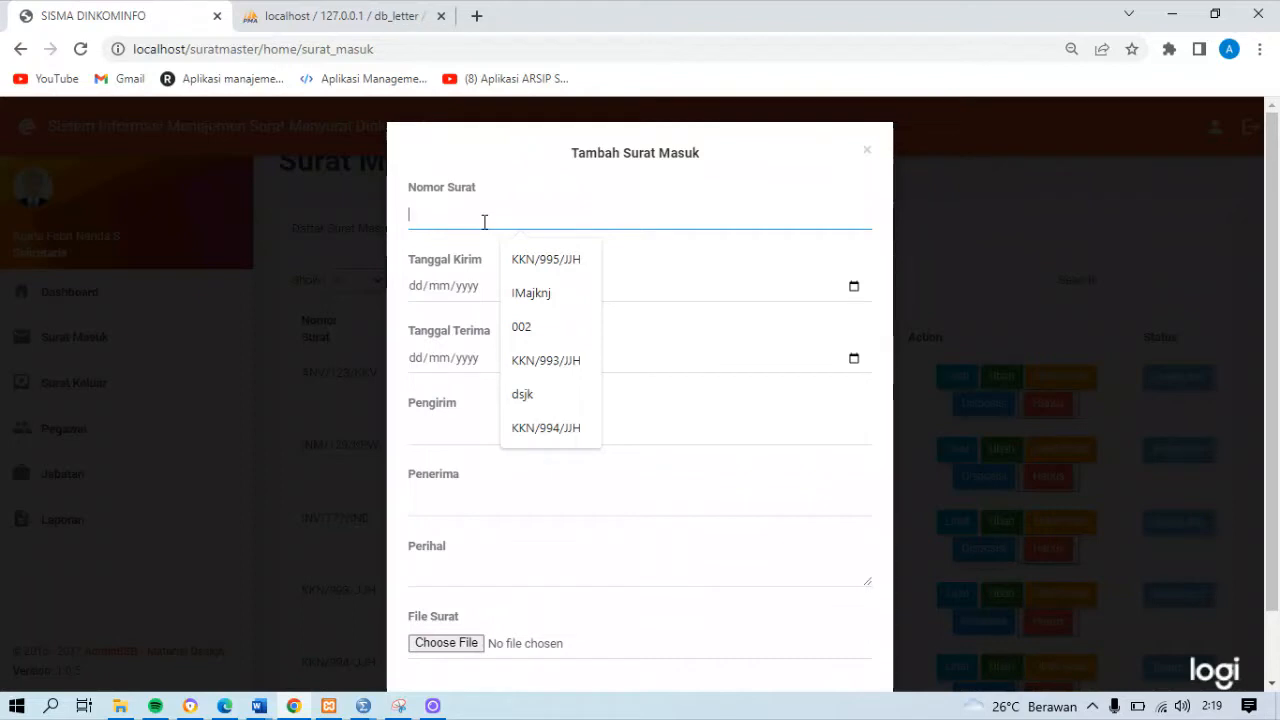
{"action": "type", "text": "KKN"}
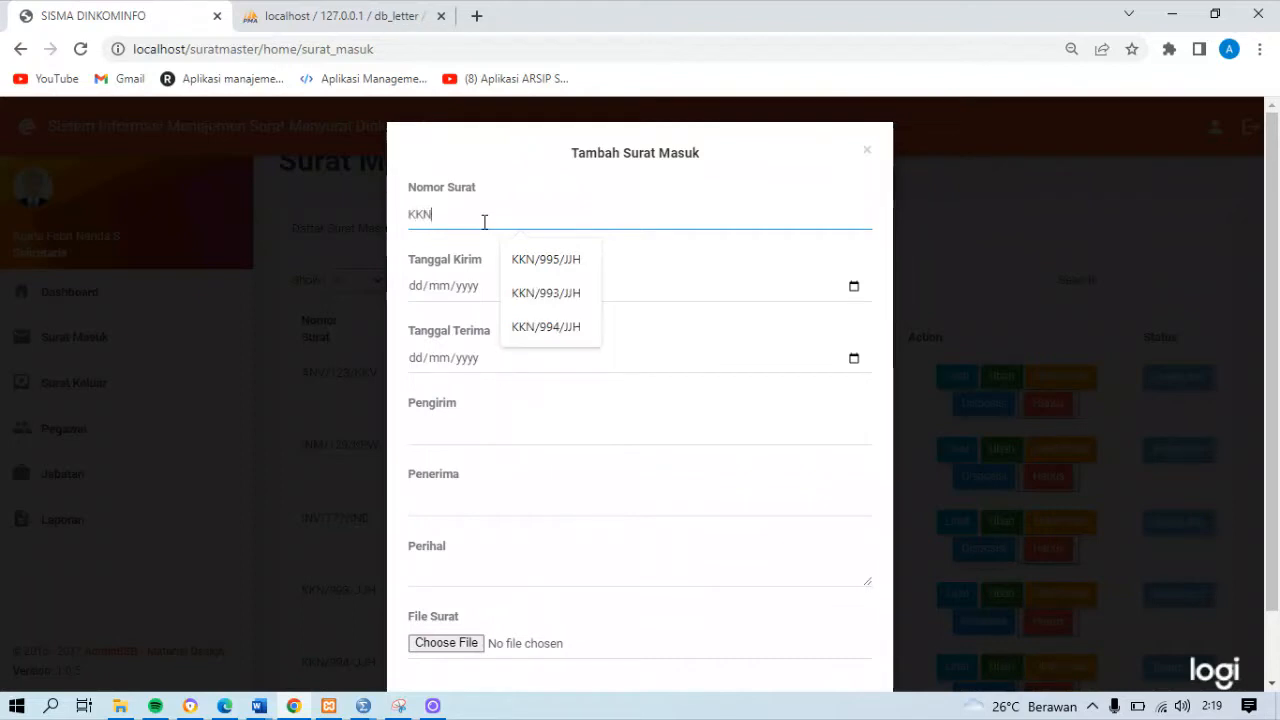
{"action": "type", "text": "/996/JJH"}
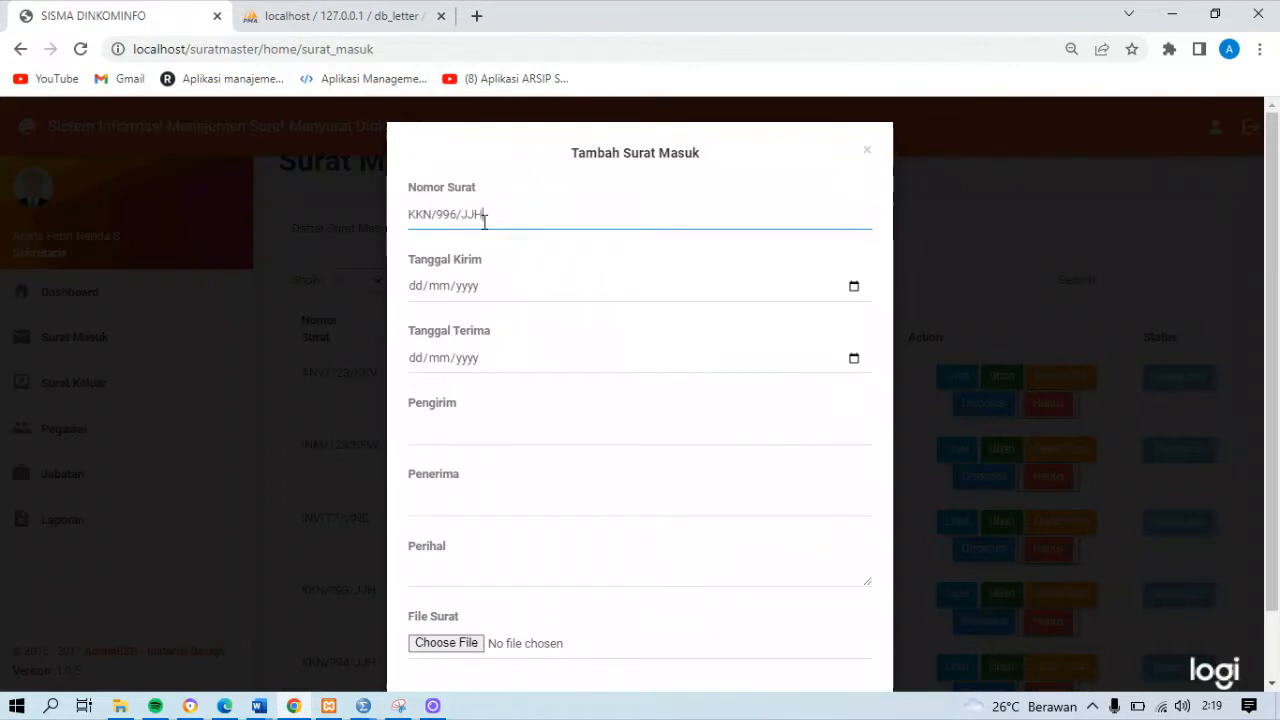
Set the new letter's Tanggal Kirim to 30/09/2022 and Tanggal Terima to 01/10/2022
{"action": "left_click", "coordinate": [853, 286]}
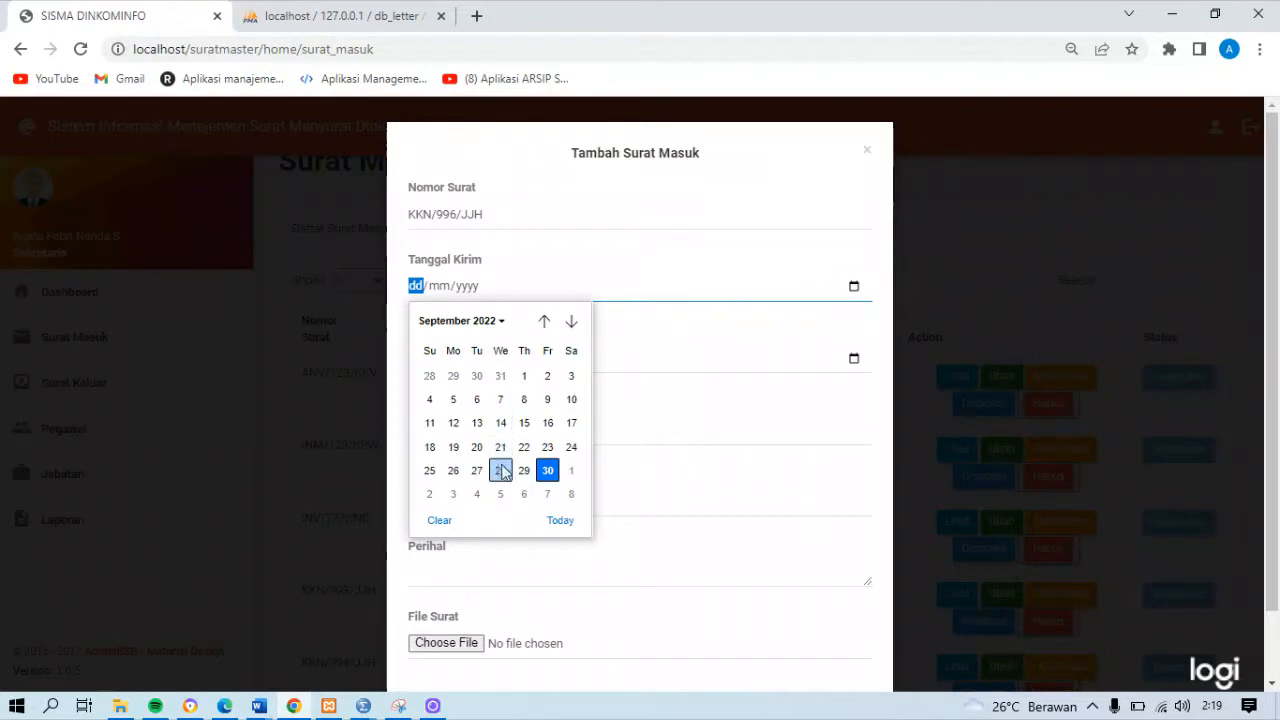
{"action": "left_click", "coordinate": [547, 470]}
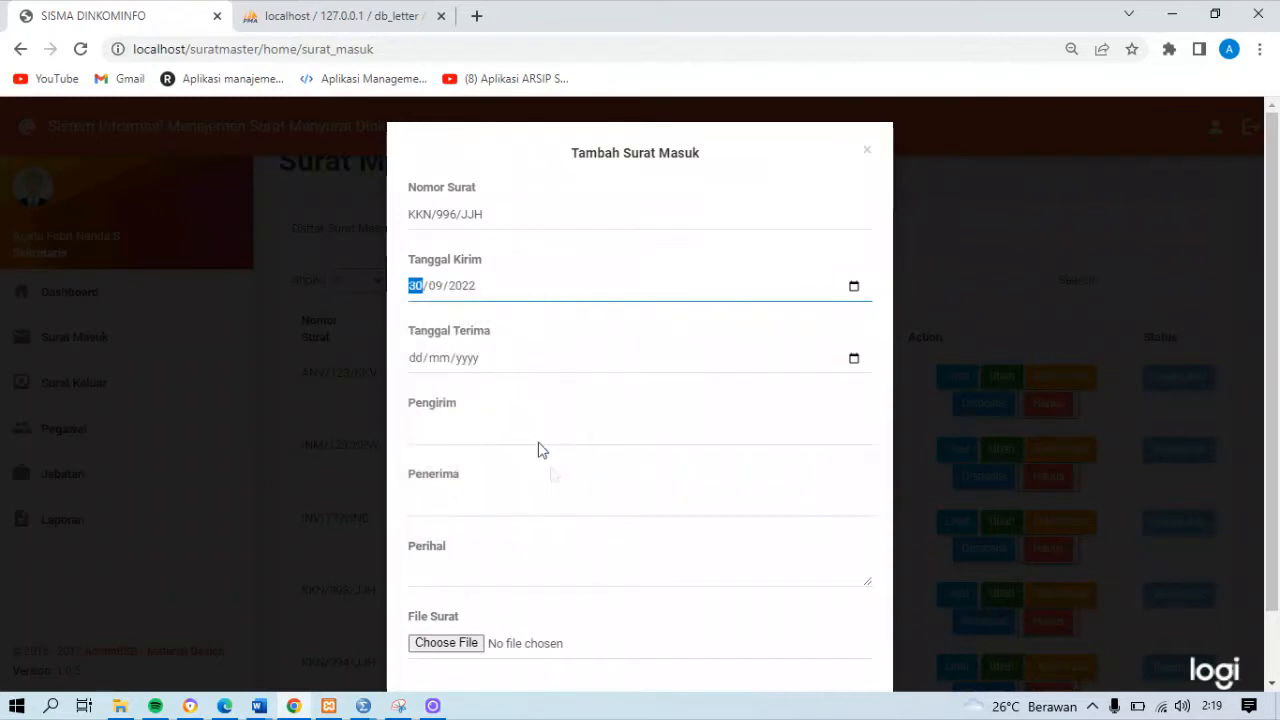
{"action": "left_click", "coordinate": [853, 358]}
{"action": "left_click", "coordinate": [569, 542]}
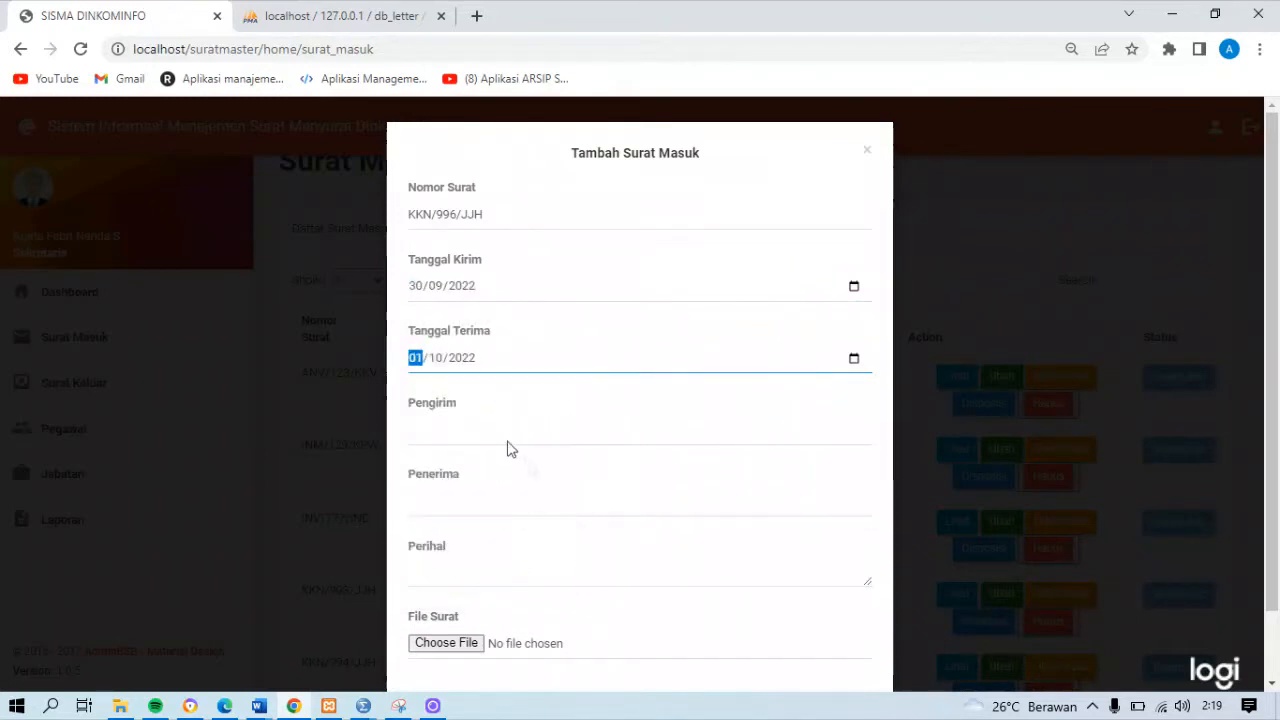
Enter Dinas Kehutanan dan Tanaman Pangan as the Pengirim of the new letter
{"action": "left_click", "coordinate": [507, 447]}
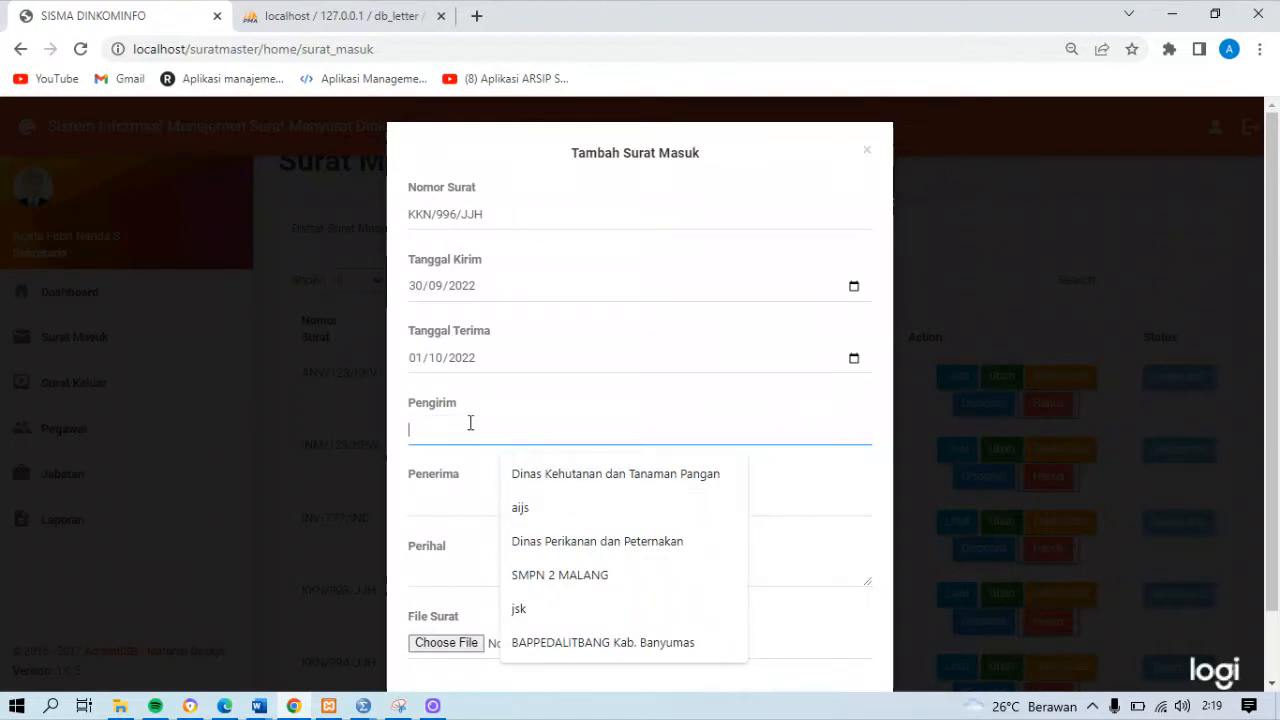
{"action": "type", "text": "Dinas Ke"}
{"action": "type", "text": "huta"}
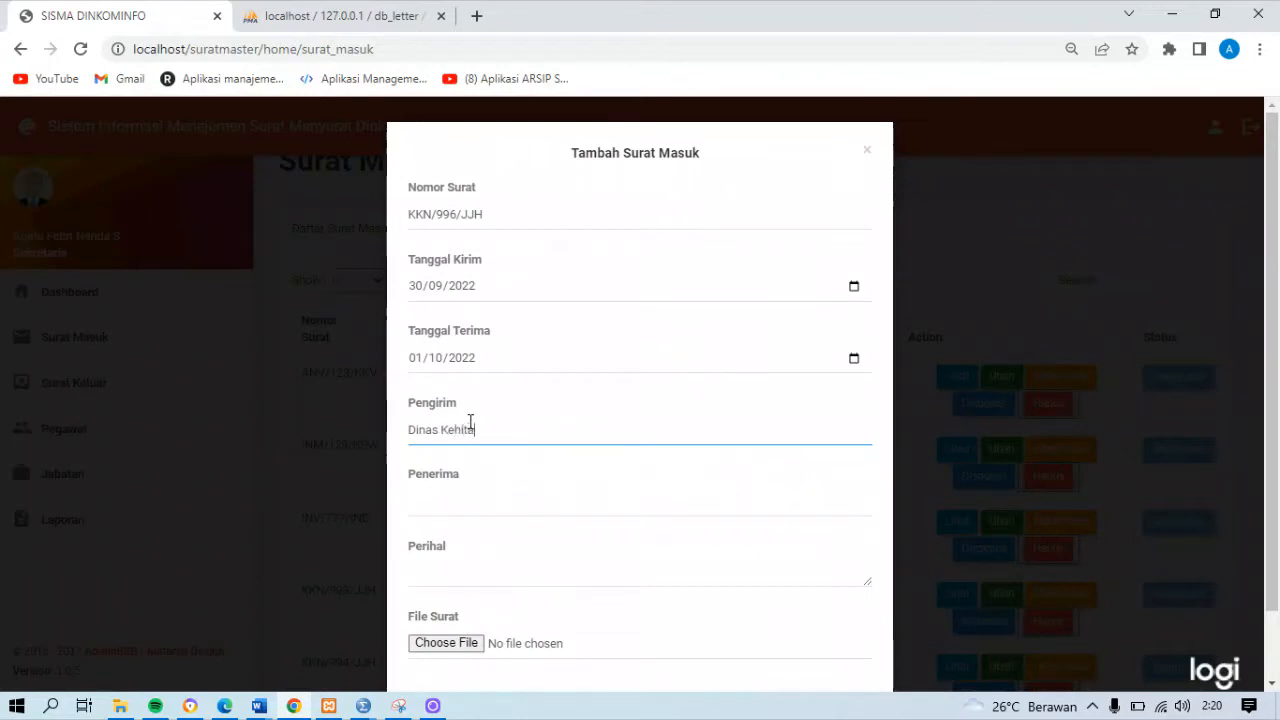
{"action": "key", "text": "BackSpace"}
{"action": "type", "text": "utanan dan Tanaman"}
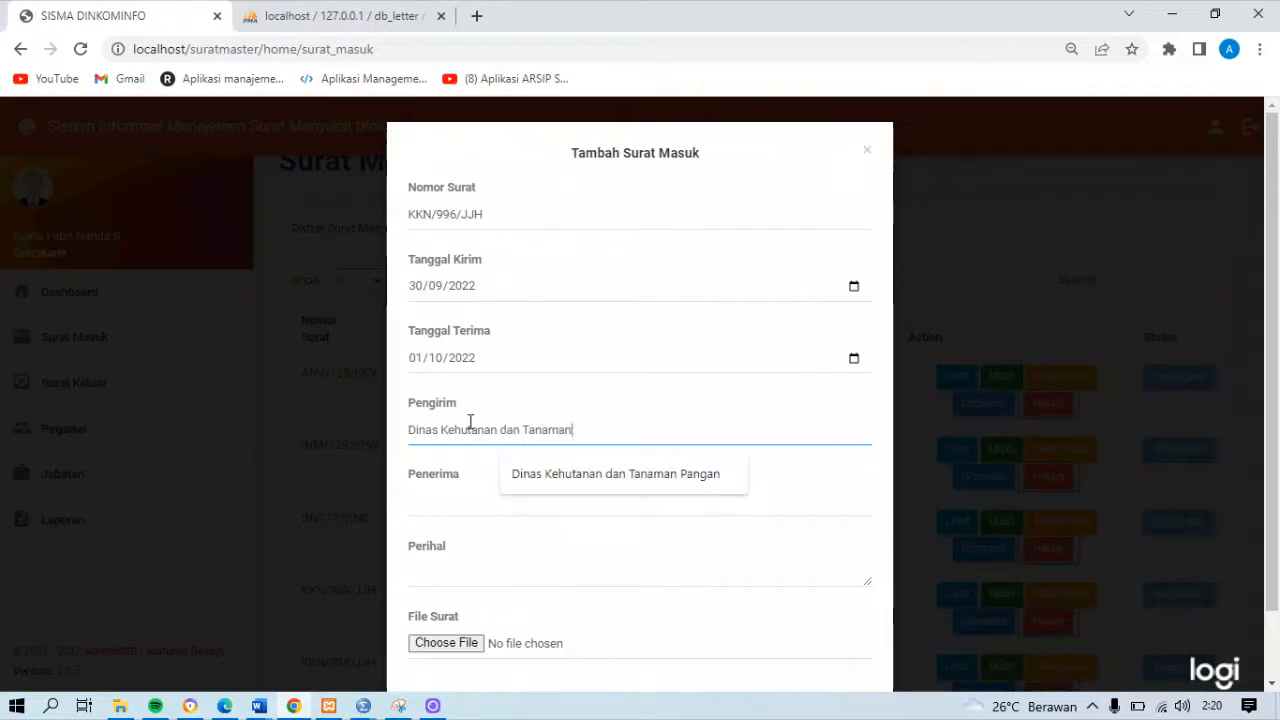
{"action": "type", "text": " Pangan"}
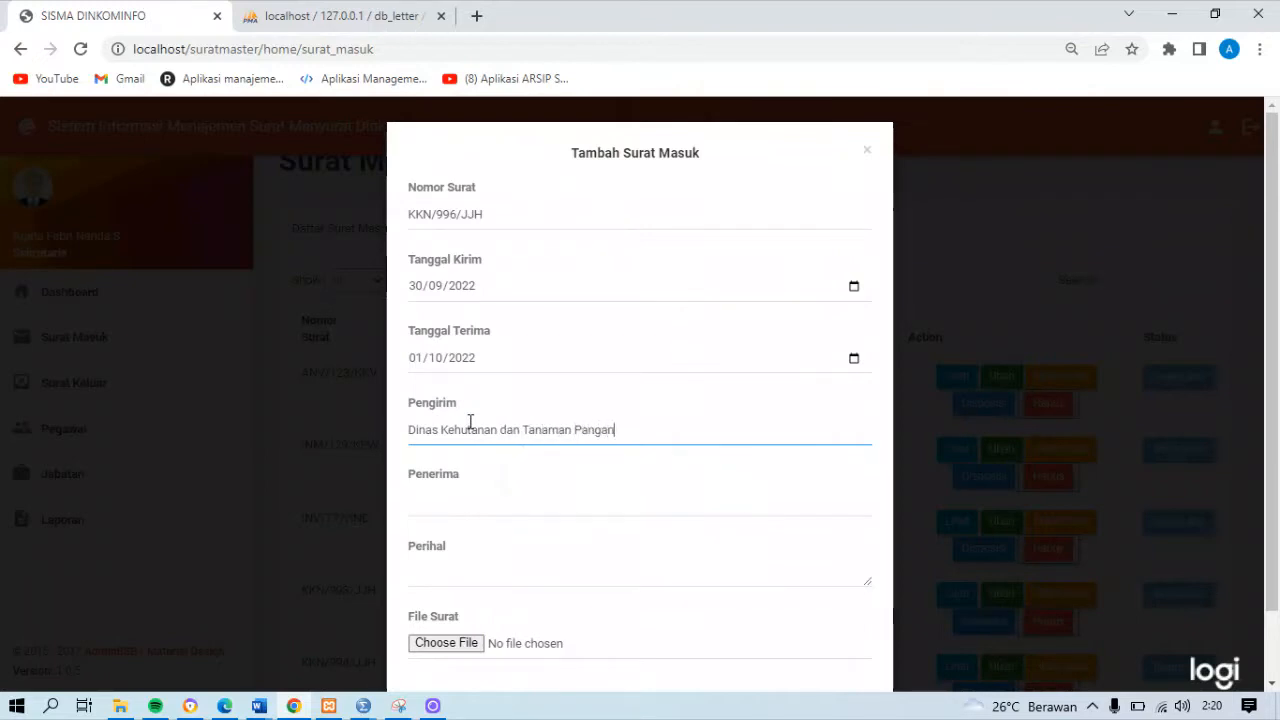
Fill in Sekretaris as the Penerima and Data Statistik as the Perihal of the new letter
{"action": "left_click", "coordinate": [451, 510]}
{"action": "type", "text": "Sekretaris"}
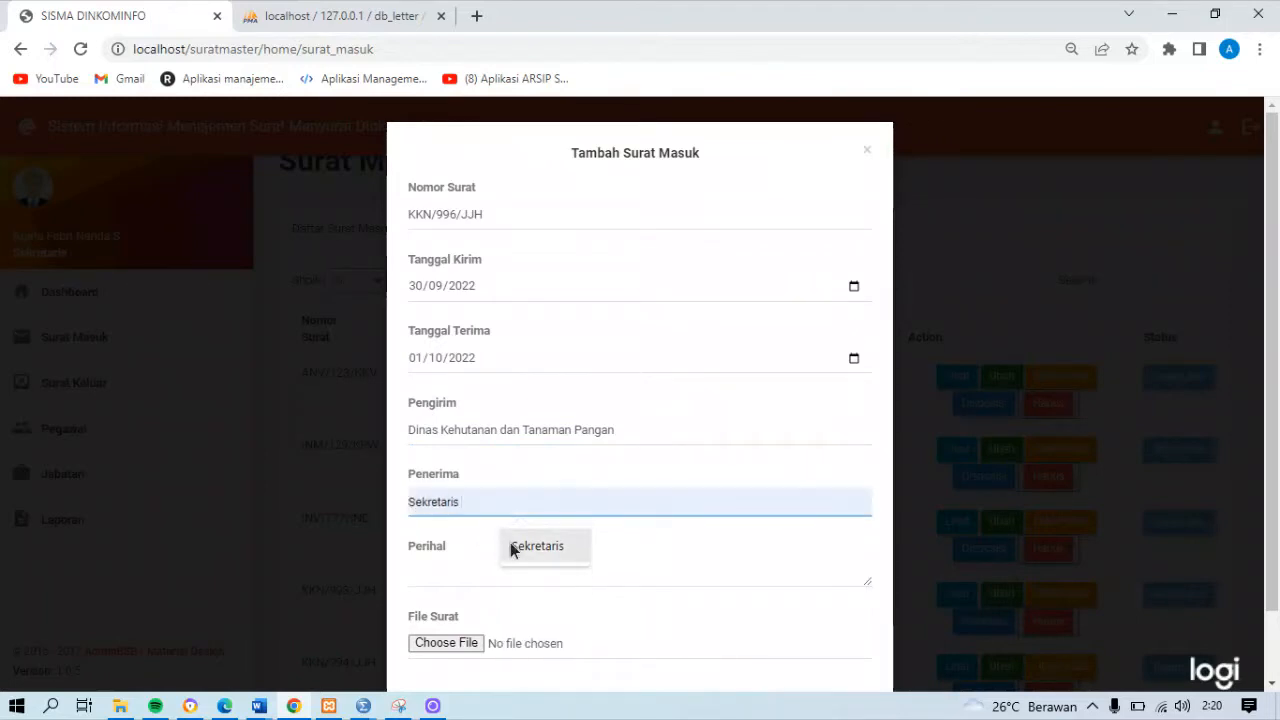
{"action": "left_click", "coordinate": [510, 546]}
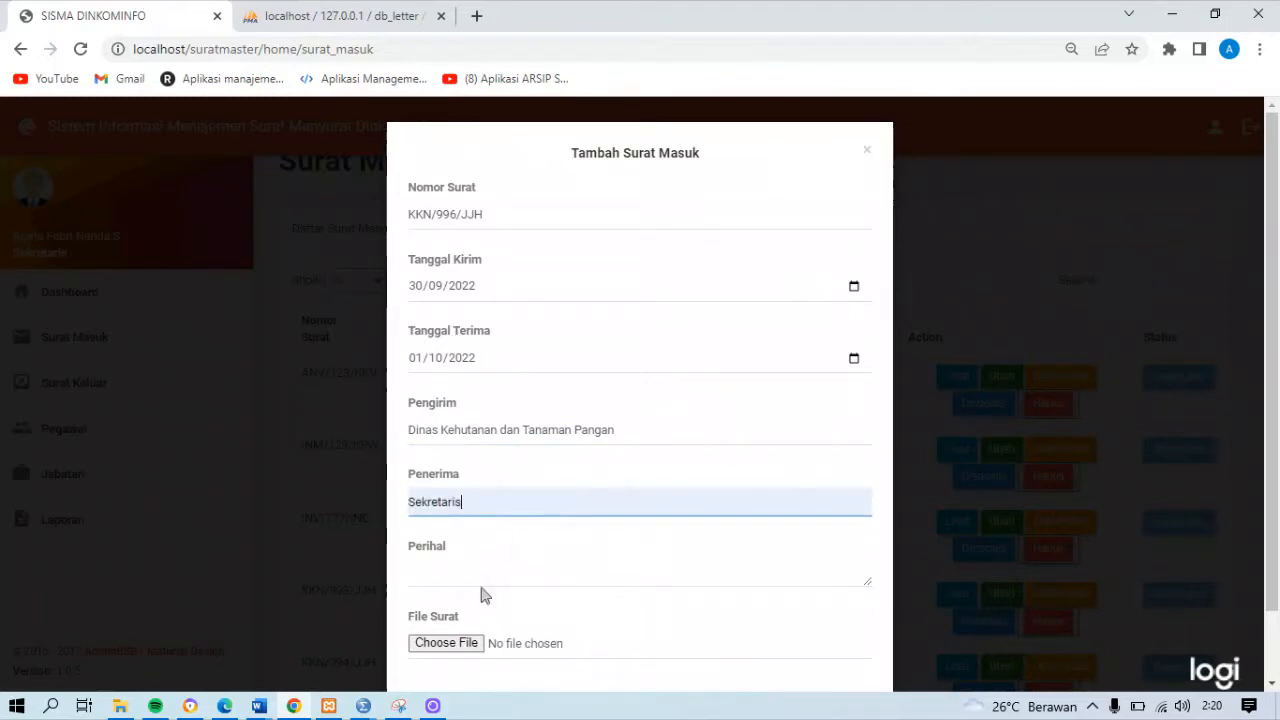
{"action": "left_click", "coordinate": [481, 587]}
{"action": "type", "text": "Data Statistik"}
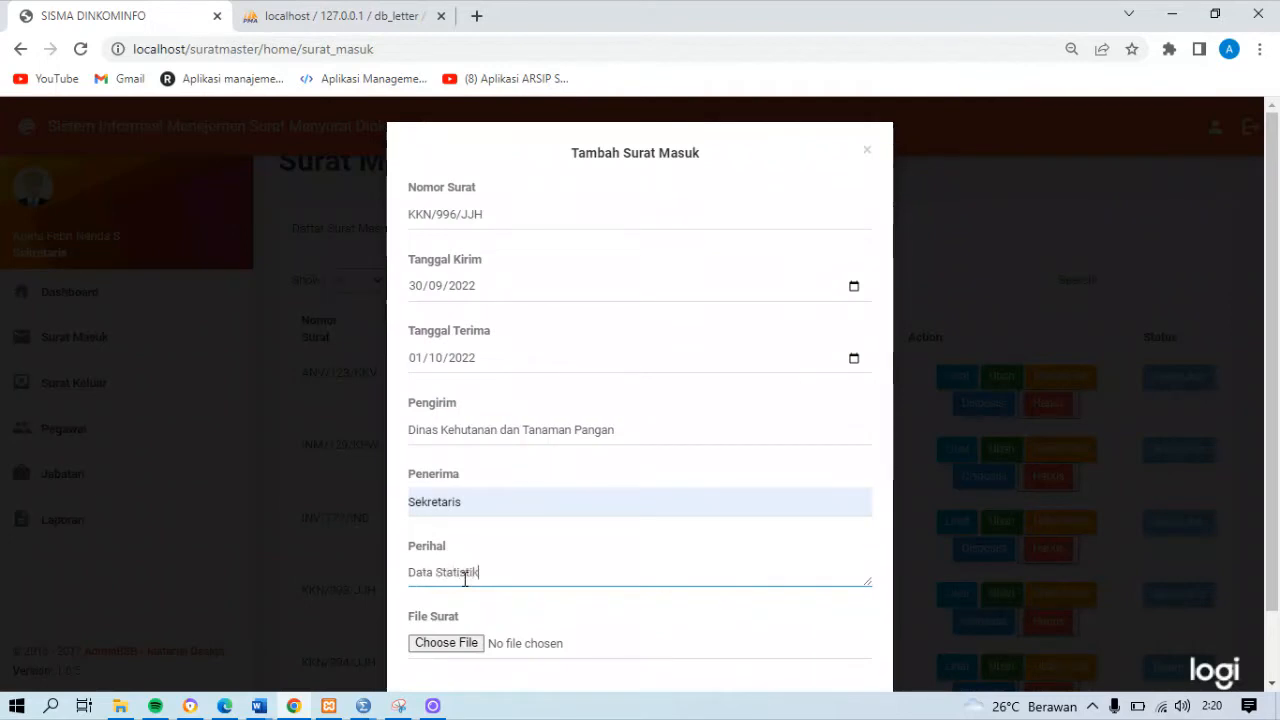
Attach BAB 8 TANAMAN PANGAN DAN KEHUTANAN 2021 OK FIX.pdf from Local Disk (D:) and submit the new incoming letter
{"action": "left_click", "coordinate": [465, 643]}
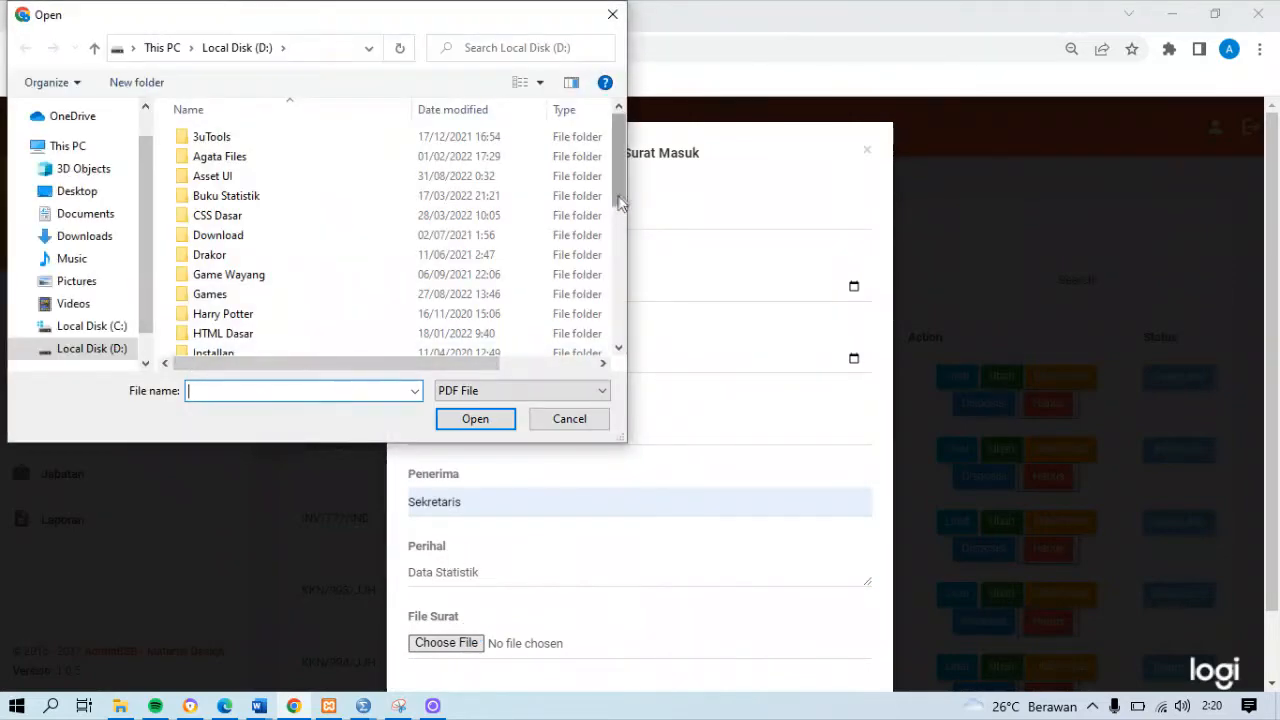
{"action": "left_click_drag", "start_coordinate": [616, 200], "coordinate": [604, 364]}
{"action": "left_click", "coordinate": [320, 246]}
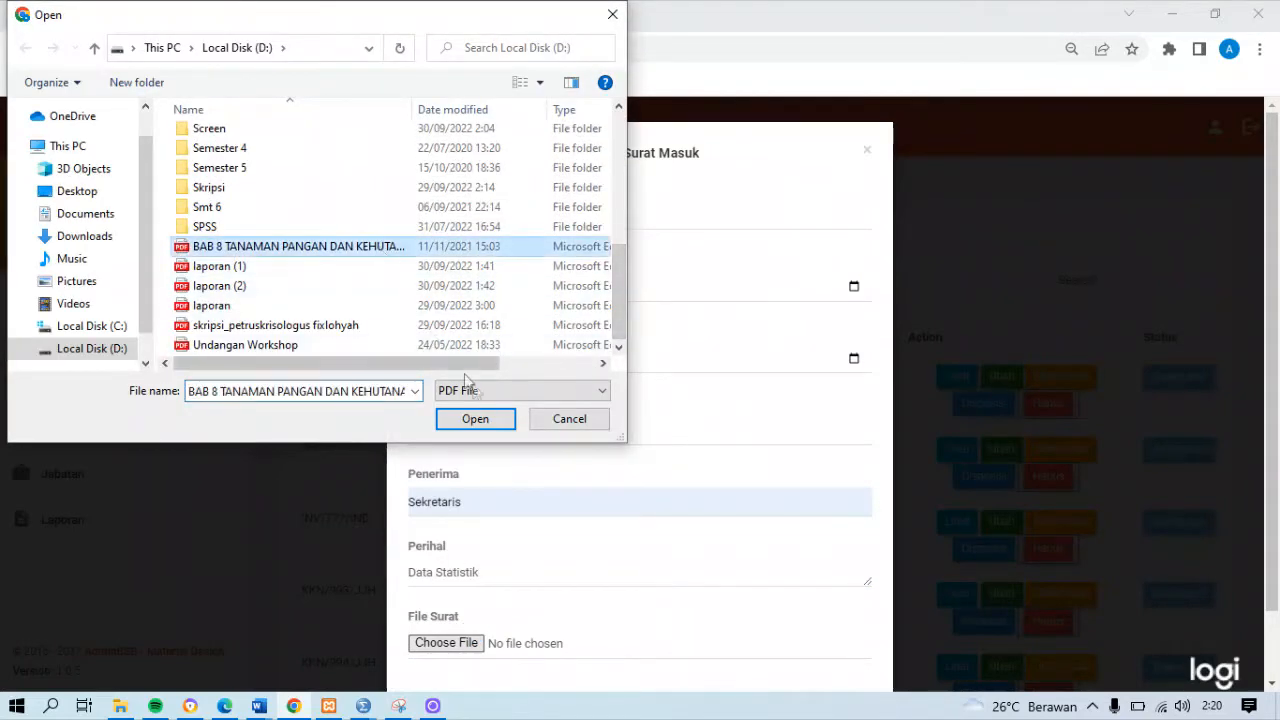
{"action": "left_click", "coordinate": [490, 420]}
{"action": "scroll", "coordinate": [1278, 315], "scroll_direction": "down", "scroll_amount": 2}
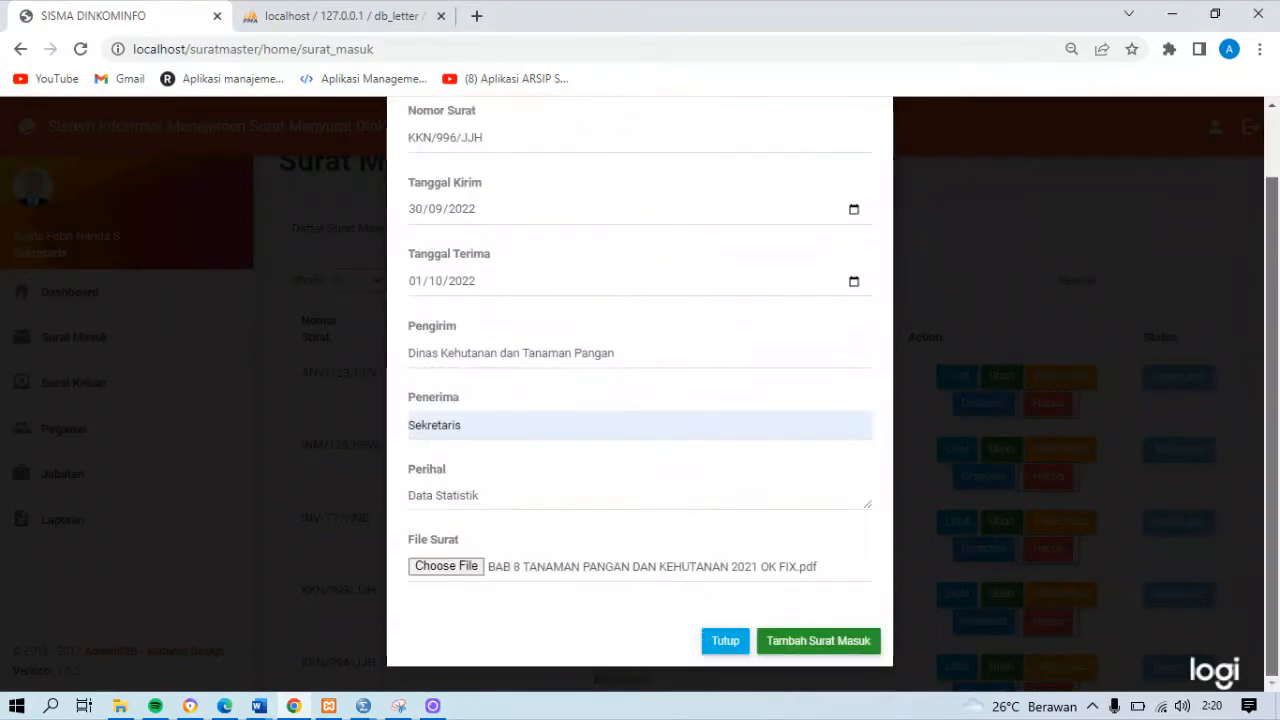
{"action": "left_click", "coordinate": [857, 646]}
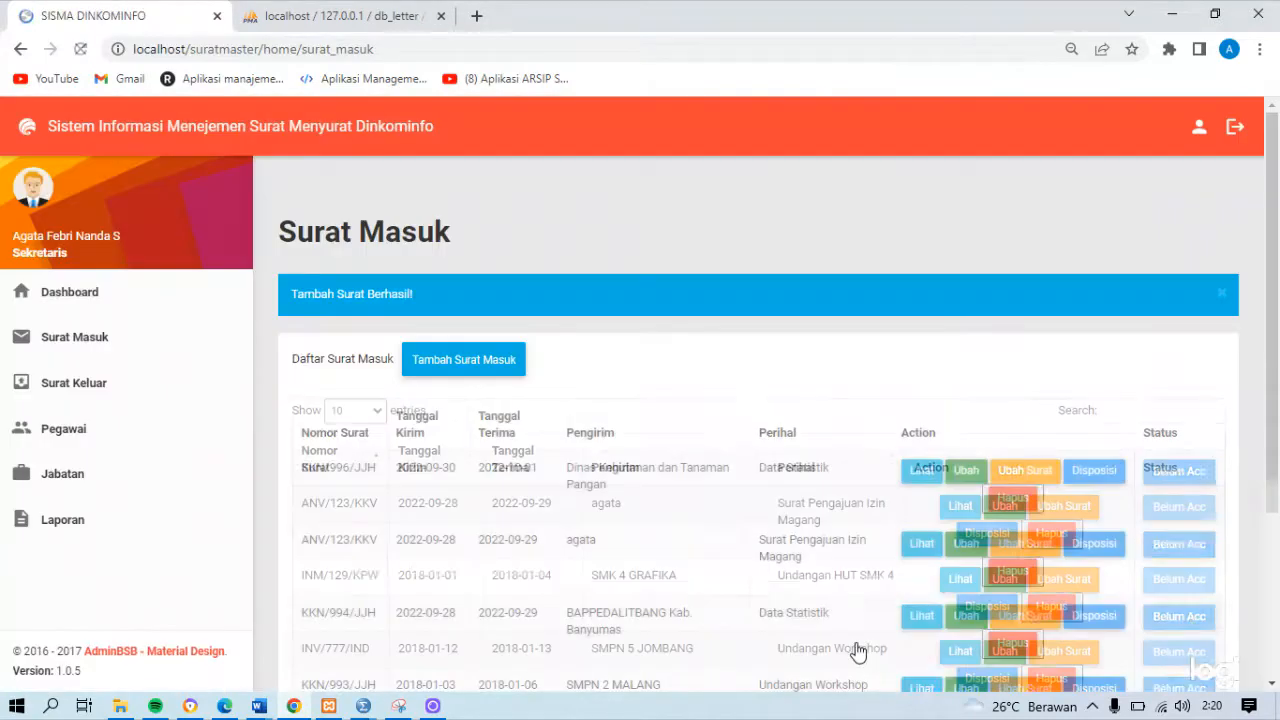
View the PDF attached to letter KKN/996/JJH and return to the Surat Masuk list
{"action": "left_click_drag", "start_coordinate": [1276, 310], "coordinate": [1276, 512]}
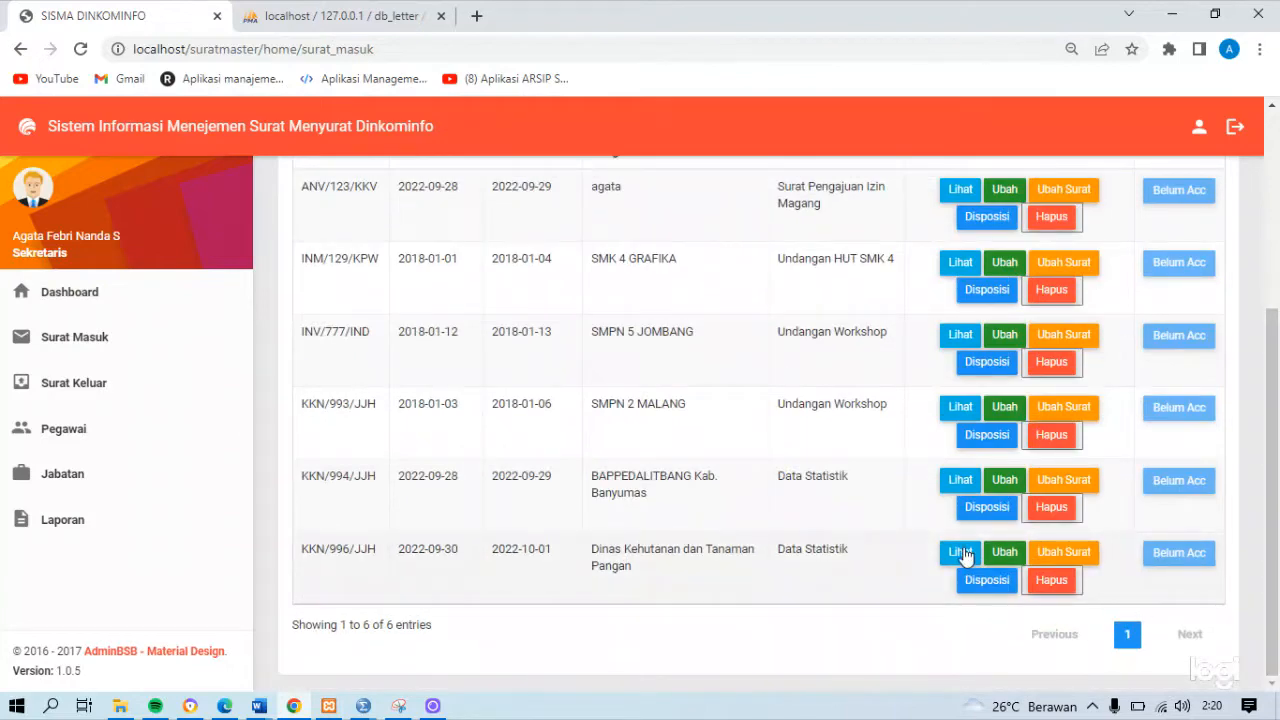
{"action": "left_click", "coordinate": [960, 553]}
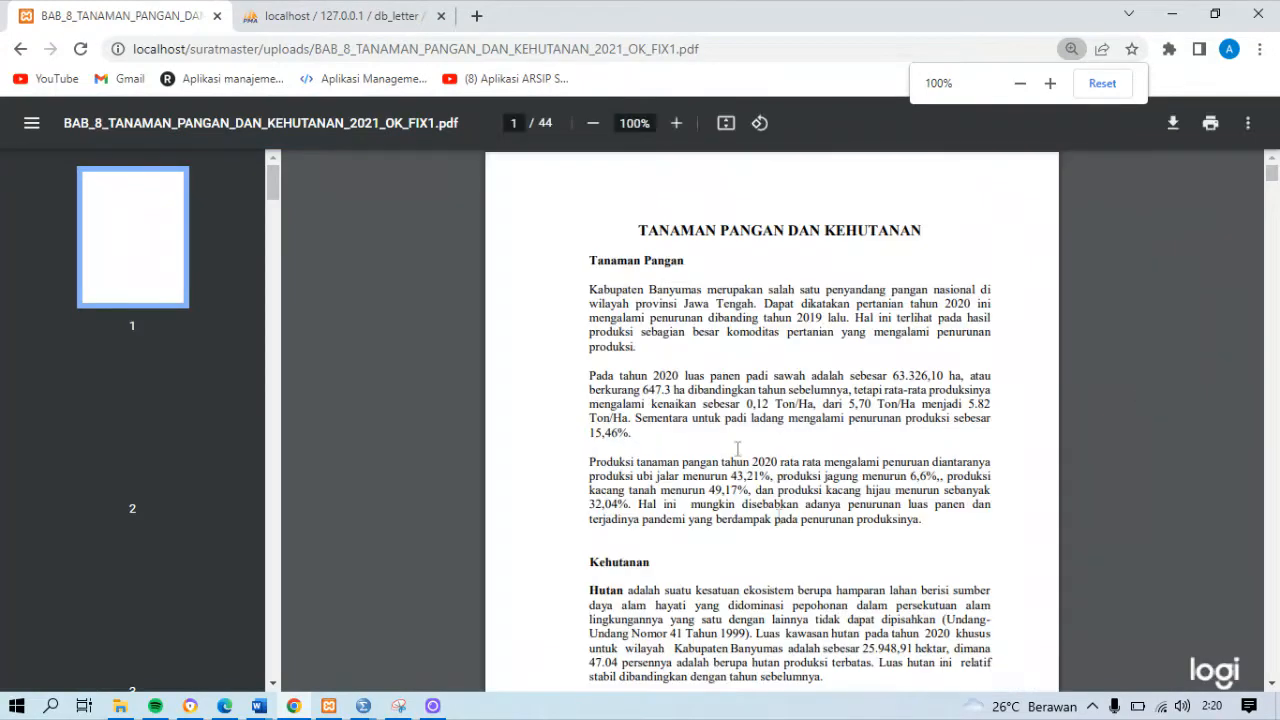
{"action": "scroll", "coordinate": [771, 420], "scroll_direction": "down", "scroll_amount": 10}
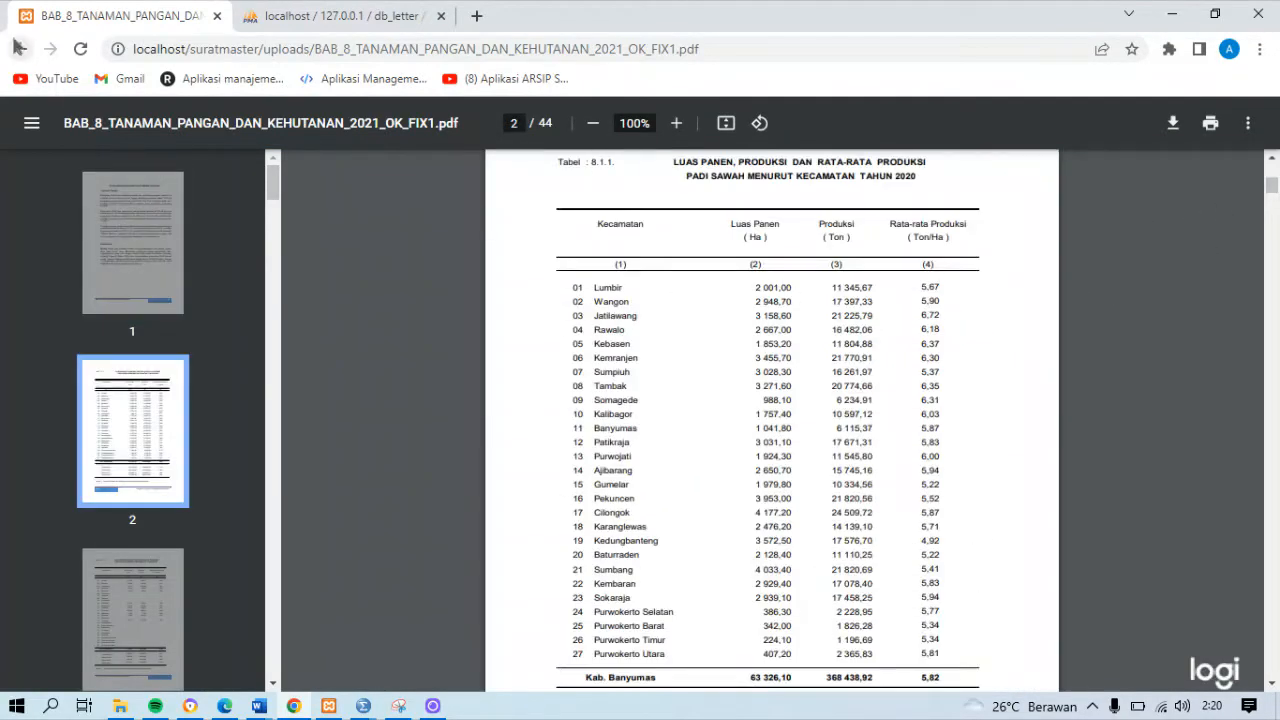
{"action": "left_click", "coordinate": [19, 48]}
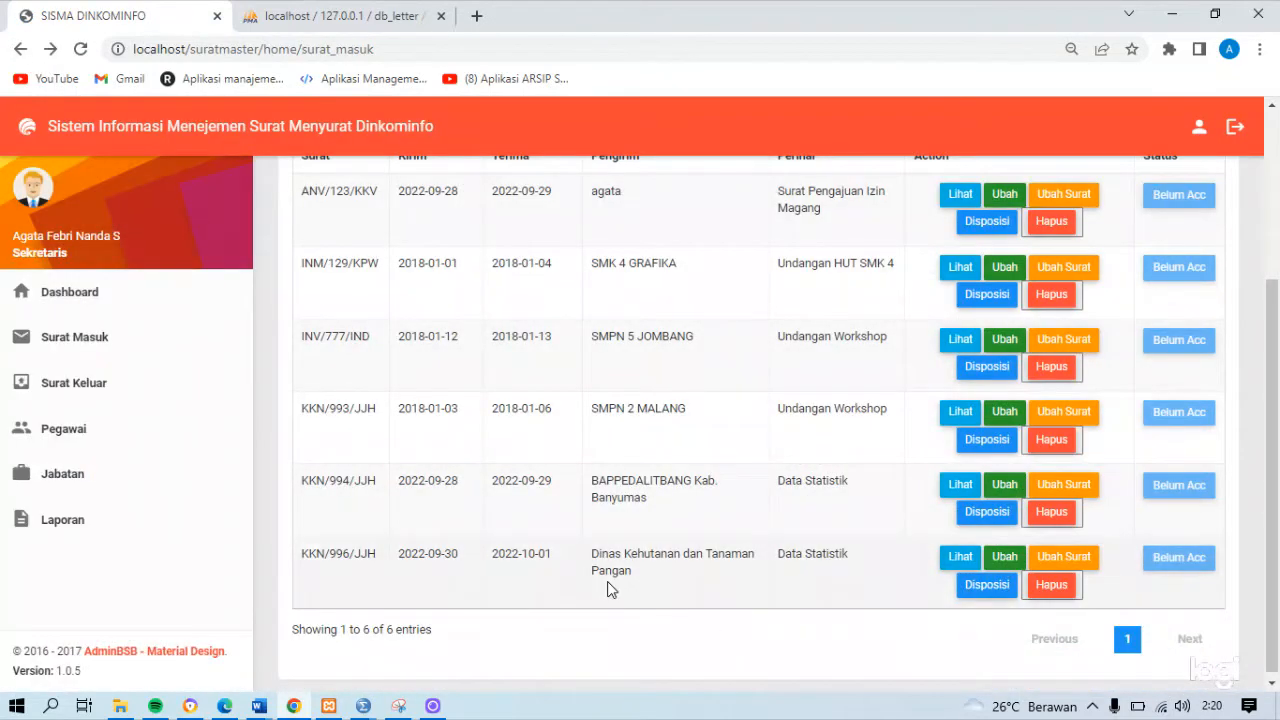
Edit letter KKN/996/JJH, setting Tanggal Kirim to 29/09/2022 and Perihal to Data Statistik 2021, and save the changes
{"action": "left_click", "coordinate": [1005, 558]}
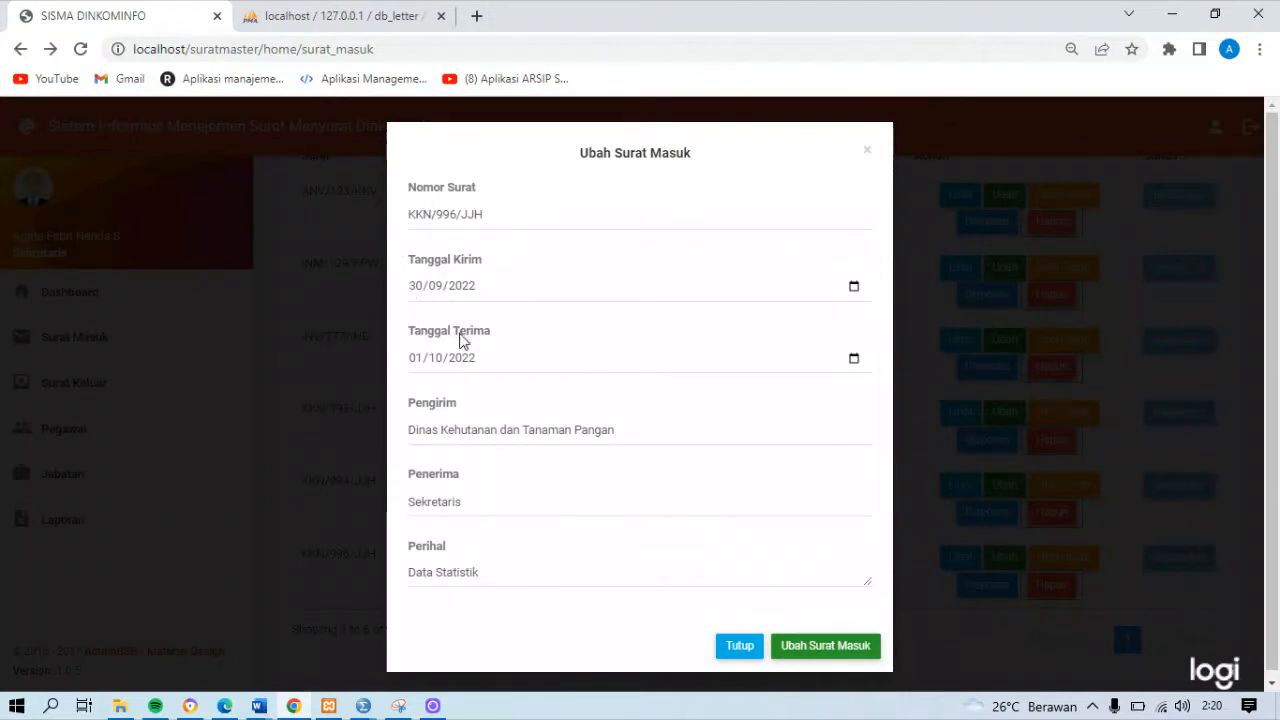
{"action": "left_click", "coordinate": [854, 288]}
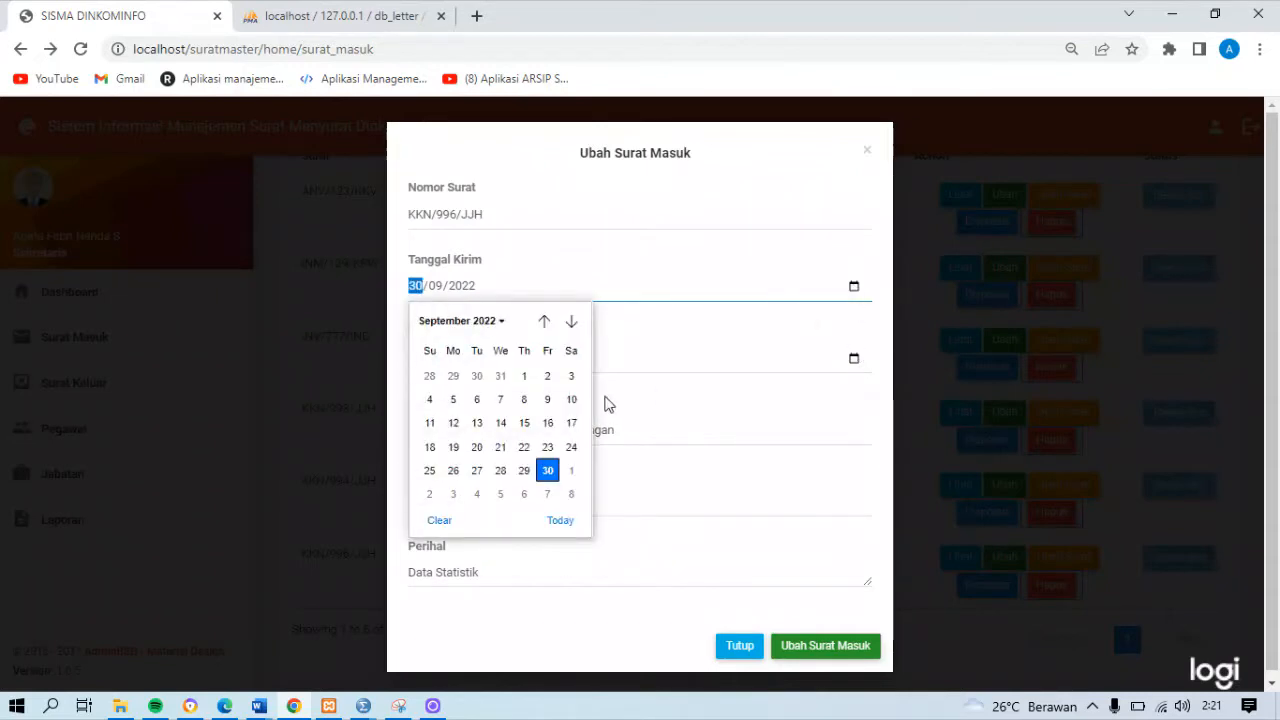
{"action": "left_click", "coordinate": [522, 471]}
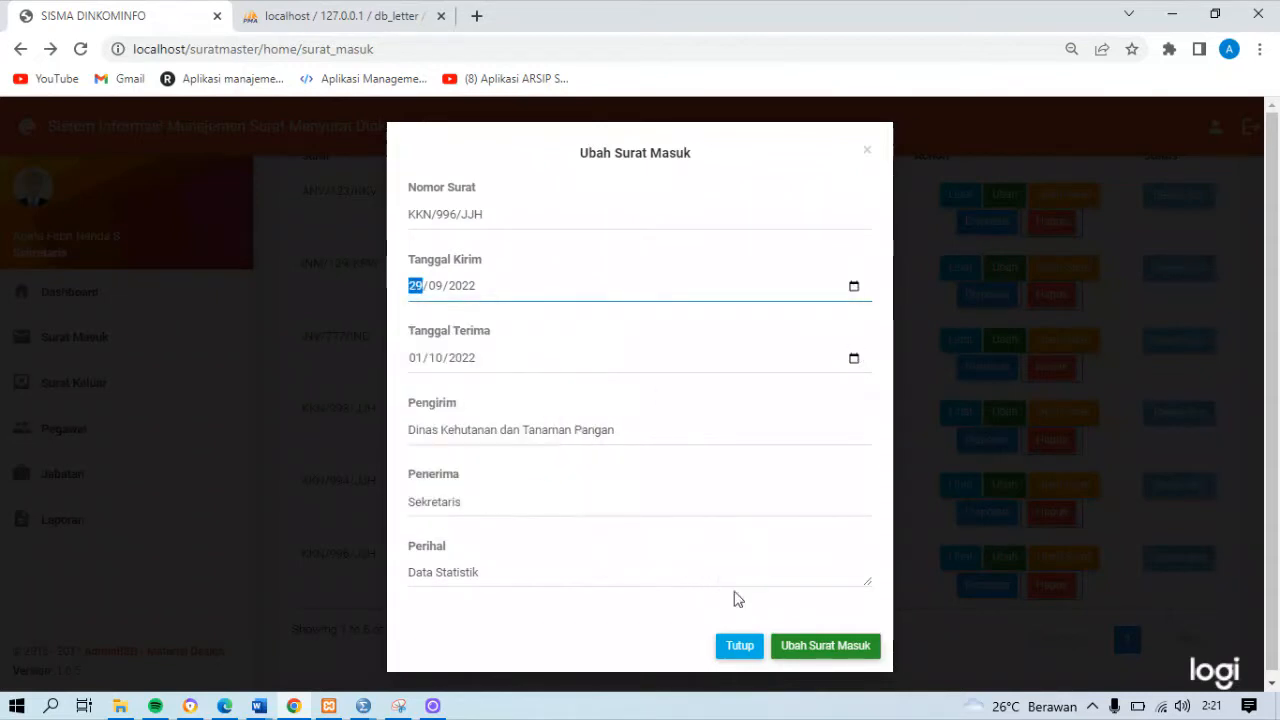
{"action": "left_click", "coordinate": [500, 572]}
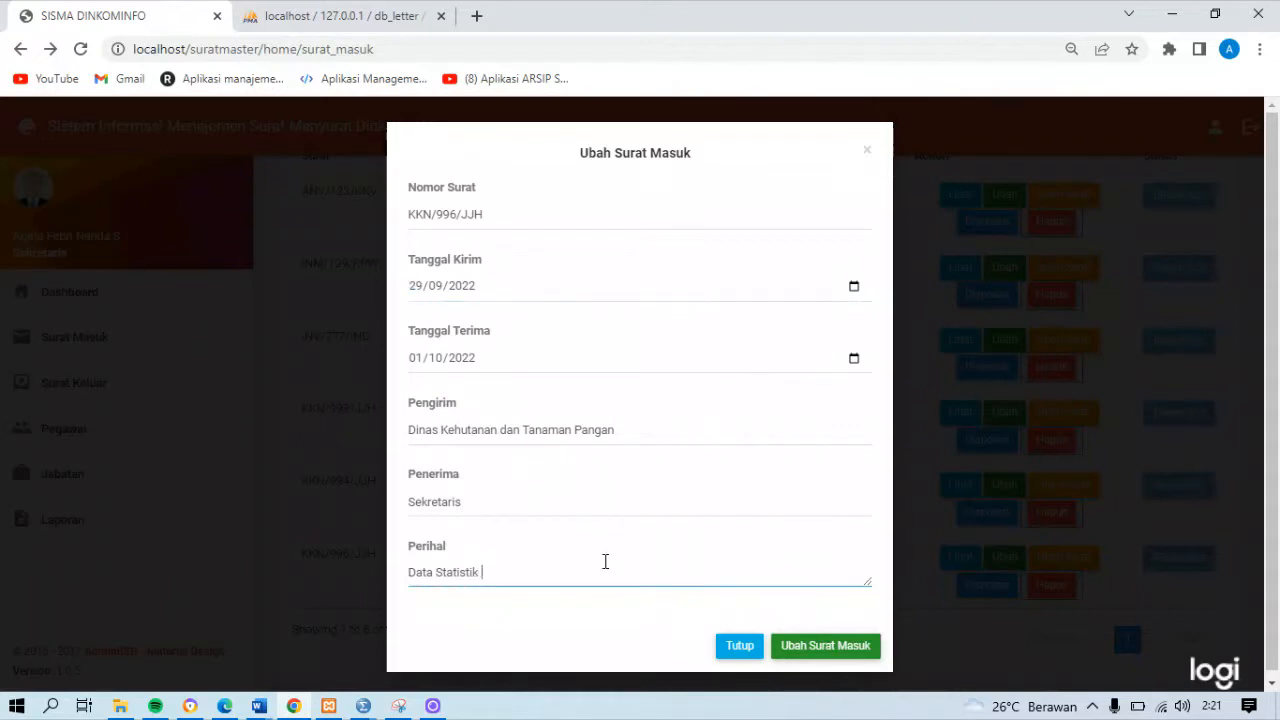
{"action": "left_click", "coordinate": [828, 650]}
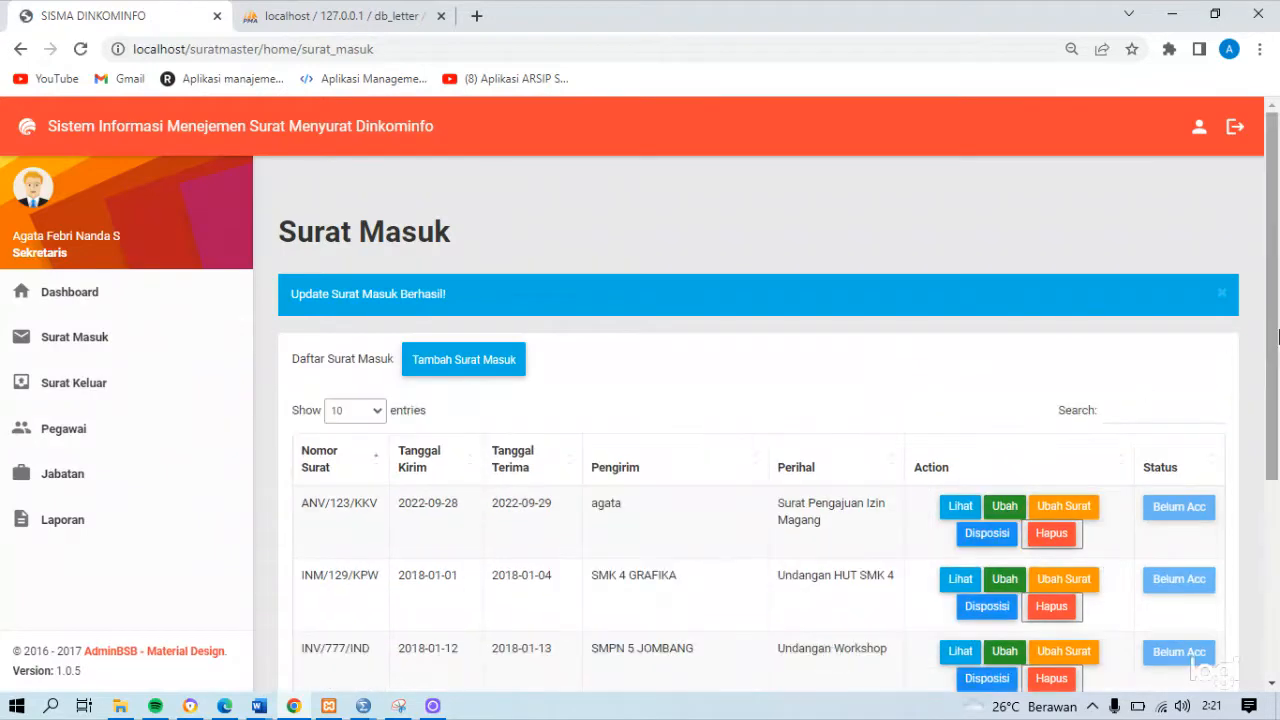
Check the edited KKN/996/JJH entry and its currently attached file, and return to the Surat Masuk list
{"action": "scroll", "coordinate": [1276, 343], "scroll_direction": "down", "scroll_amount": 3}
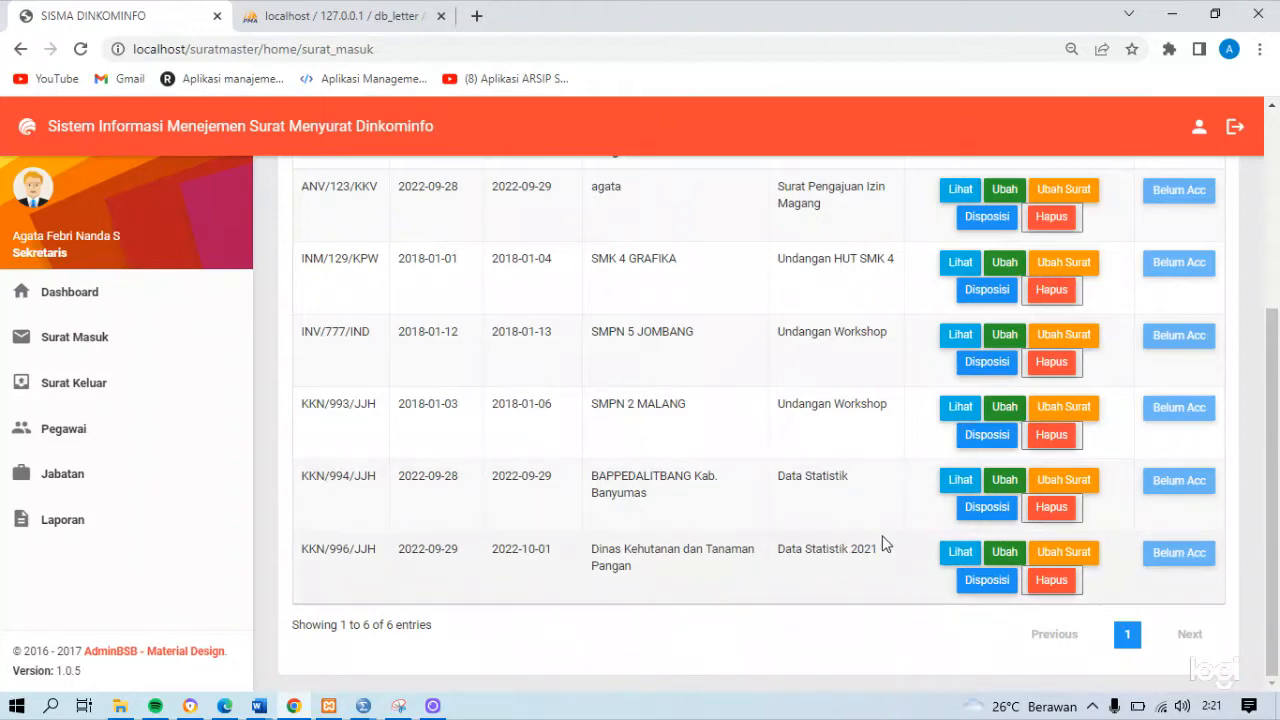
{"action": "scroll", "coordinate": [882, 543], "scroll_direction": "up", "scroll_amount": 1}
{"action": "scroll", "coordinate": [860, 580], "scroll_direction": "down", "scroll_amount": 1}
{"action": "left_click", "coordinate": [1064, 553]}
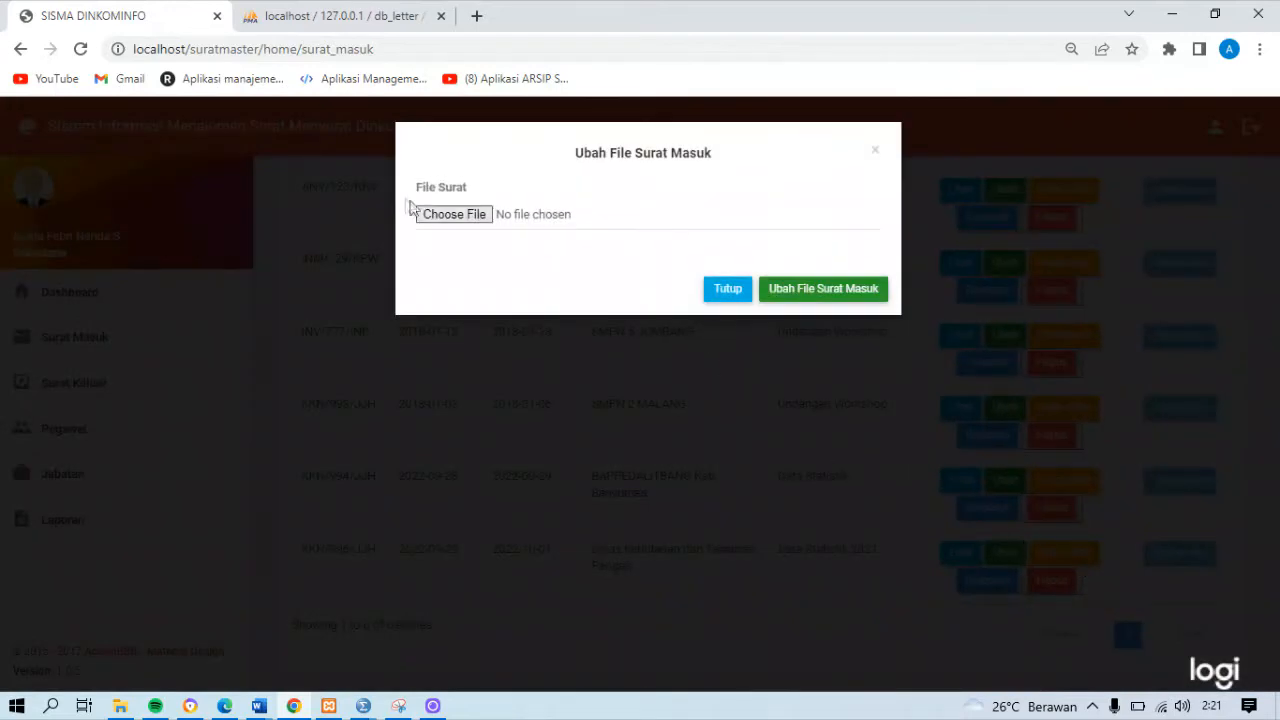
{"action": "left_click", "coordinate": [875, 153]}
{"action": "left_click", "coordinate": [952, 556]}
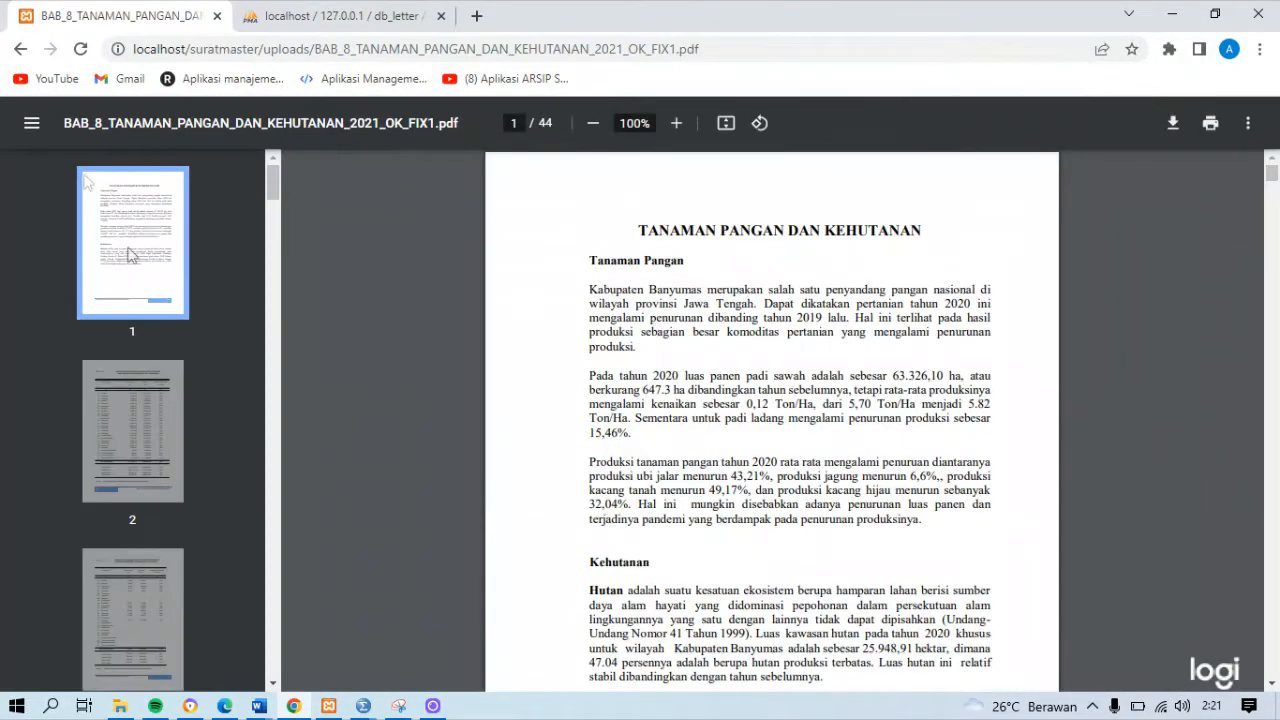
{"action": "left_click", "coordinate": [20, 49]}
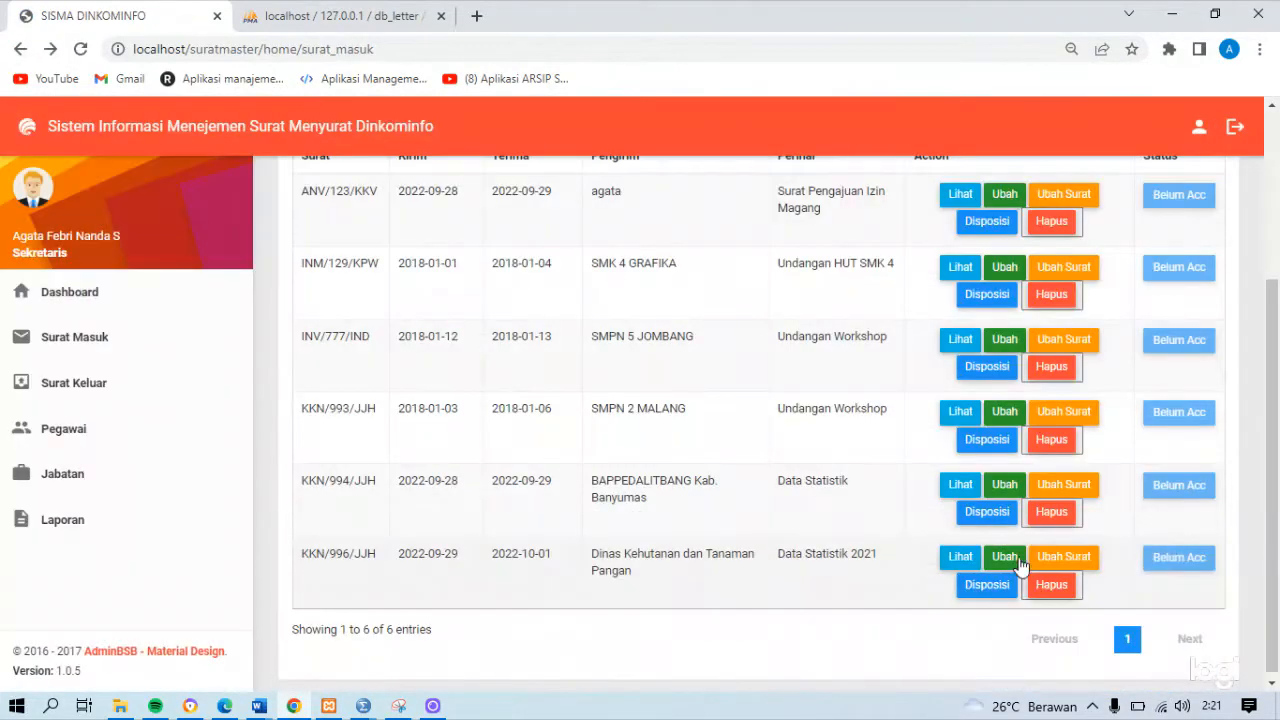
Replace the file attached to letter KKN/996/JJH with the laporan PDF from Local Disk (D:) and submit the change
{"action": "left_click", "coordinate": [1057, 560]}
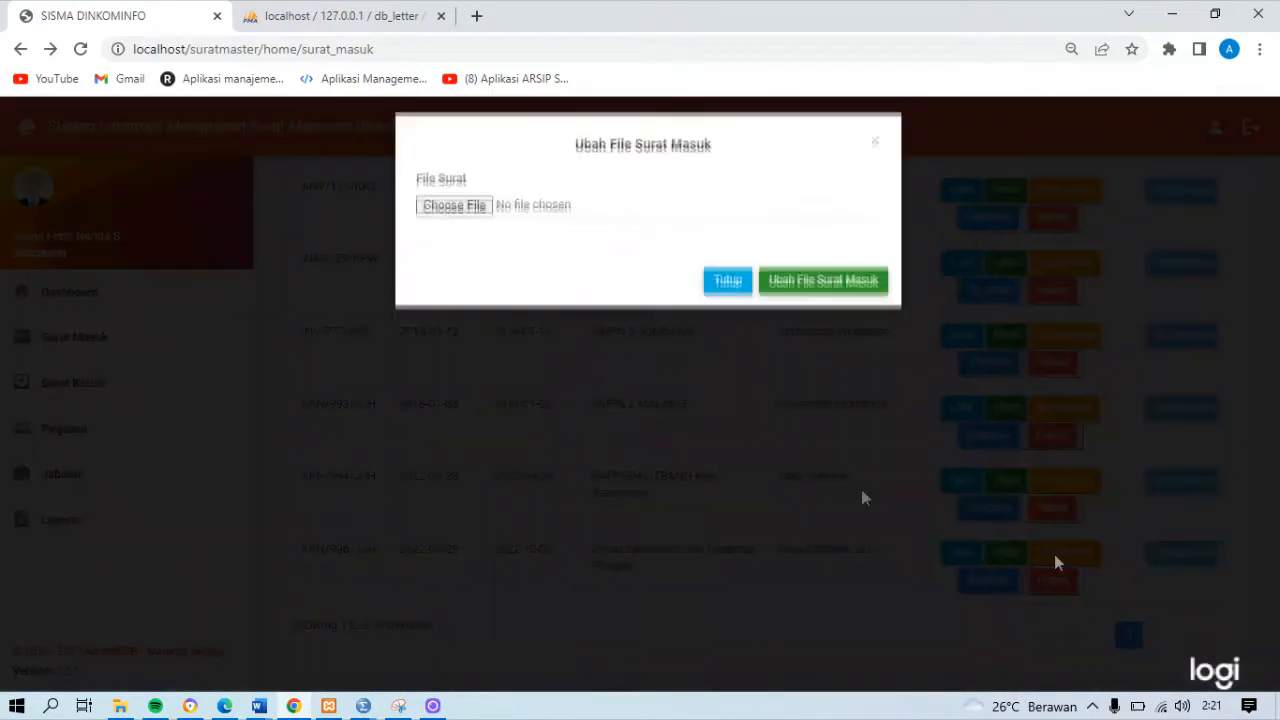
{"action": "left_click", "coordinate": [471, 214]}
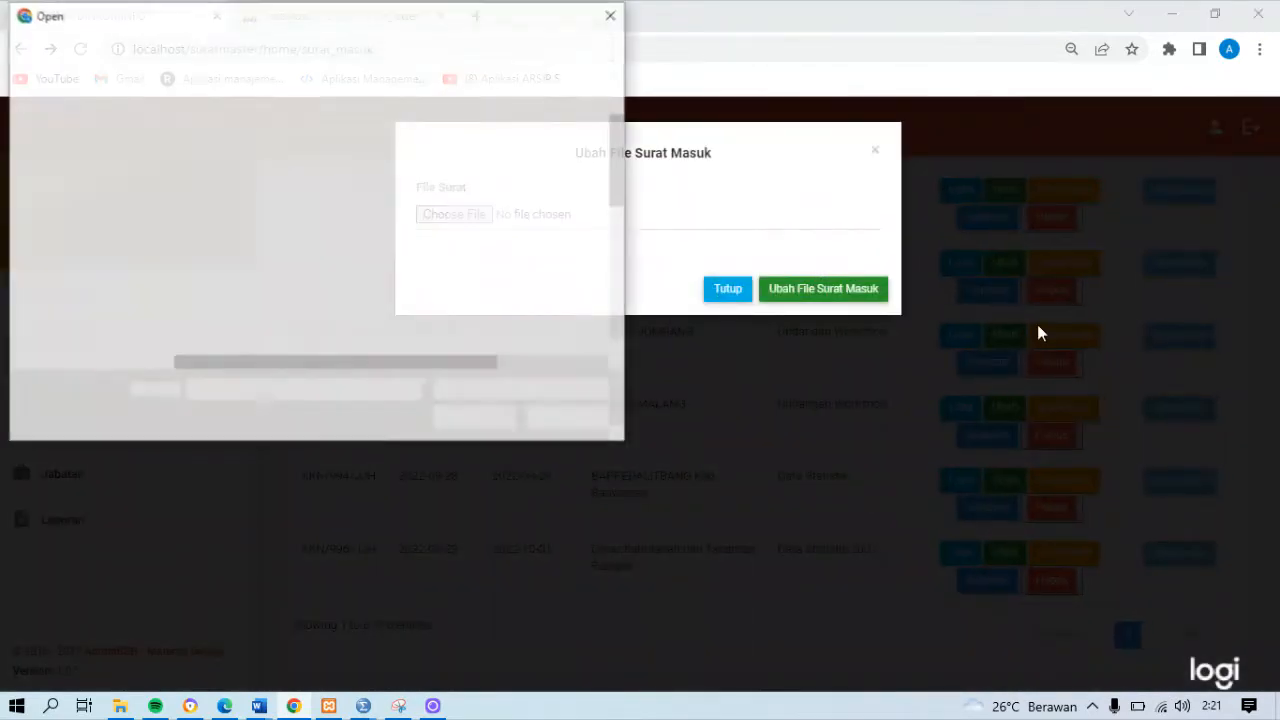
{"action": "left_click_drag", "start_coordinate": [617, 187], "coordinate": [614, 360]}
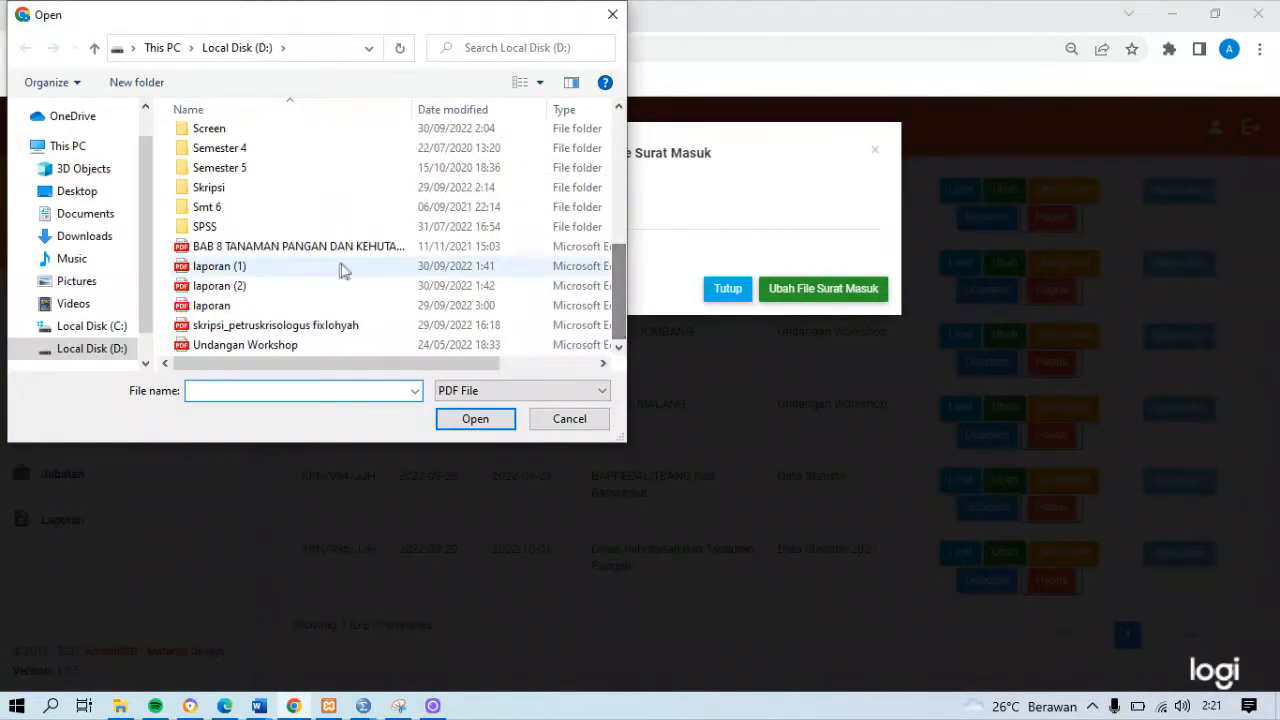
{"action": "double_click", "coordinate": [282, 305]}
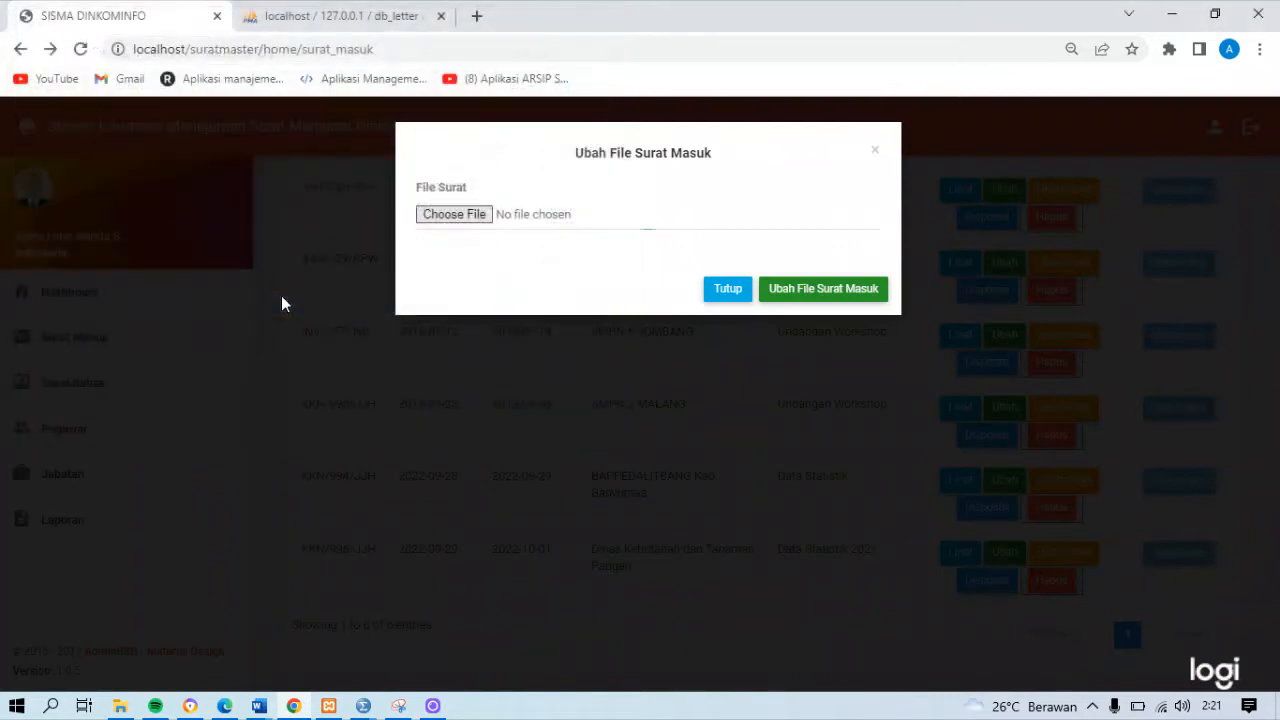
{"action": "left_click", "coordinate": [851, 302]}
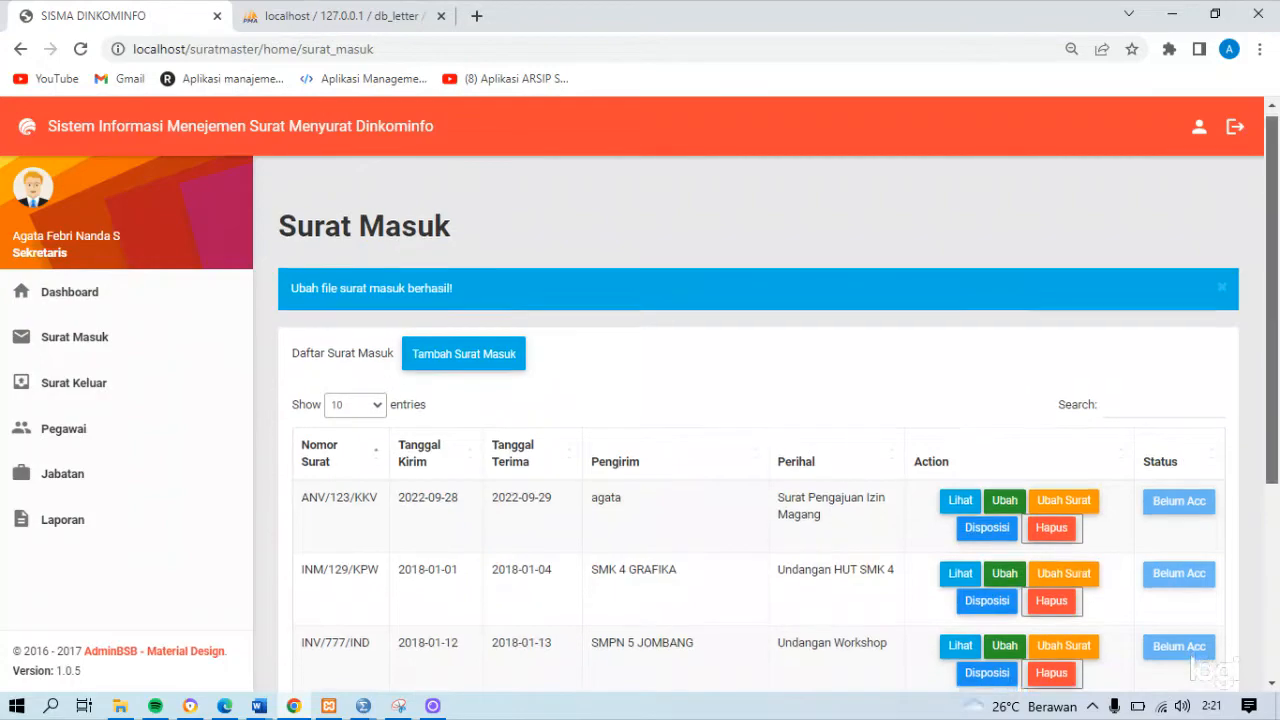
View the replaced PDF attached to letter KKN/996/JJH and return to the Surat Masuk list
{"action": "scroll", "coordinate": [960, 520], "scroll_direction": "down", "scroll_amount": 3}
{"action": "left_click", "coordinate": [960, 563]}
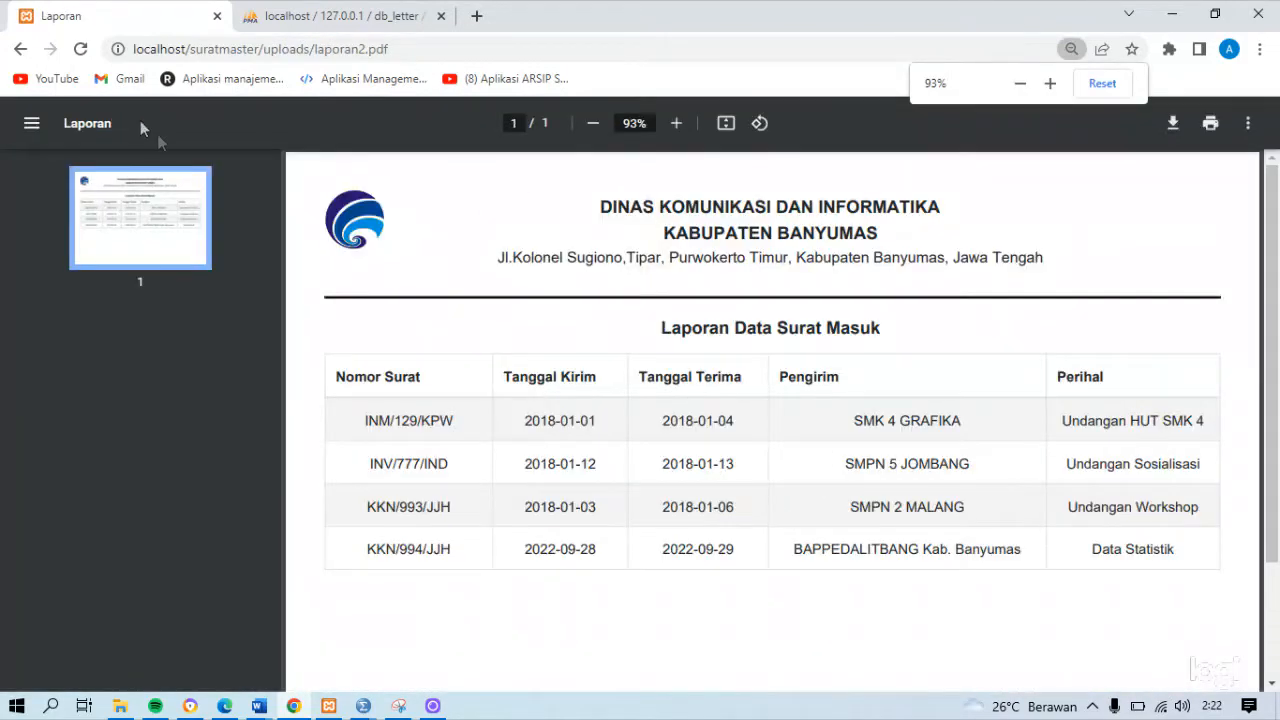
{"action": "left_click", "coordinate": [20, 49]}
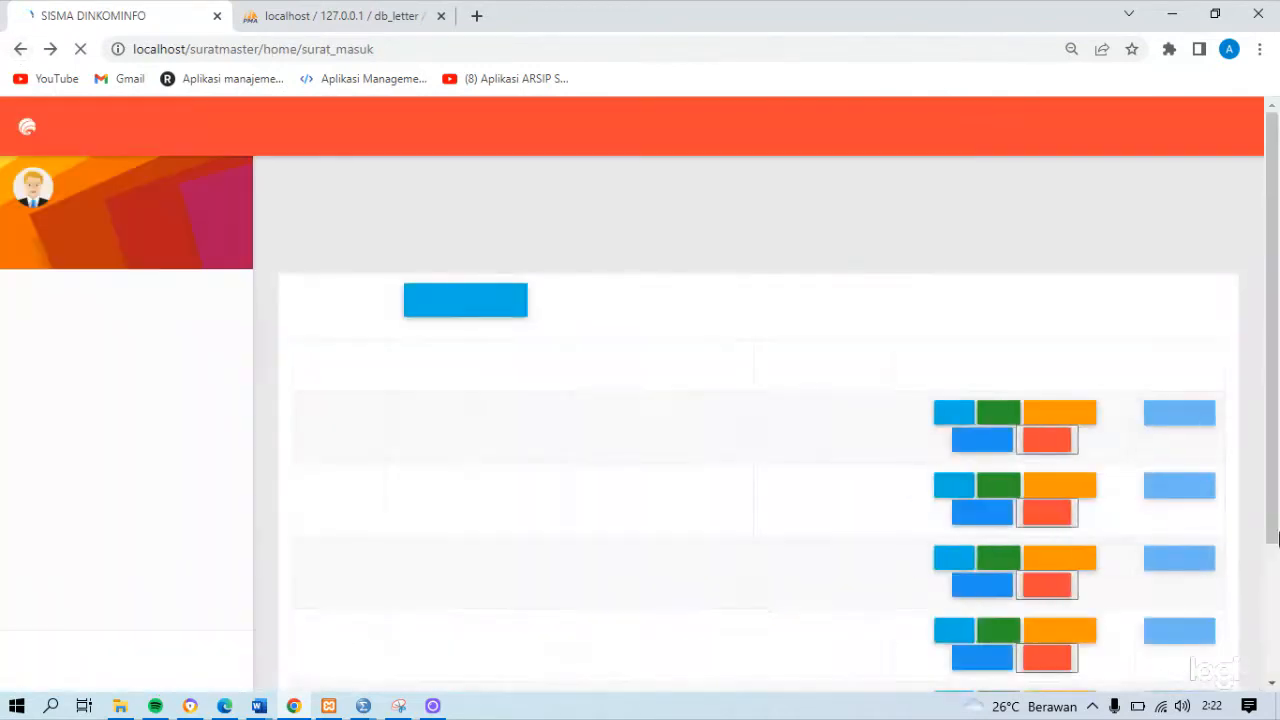
Look at the disposition page of letter KKN/996/JJH and go back to the Surat Masuk list
{"action": "left_click", "coordinate": [984, 588]}
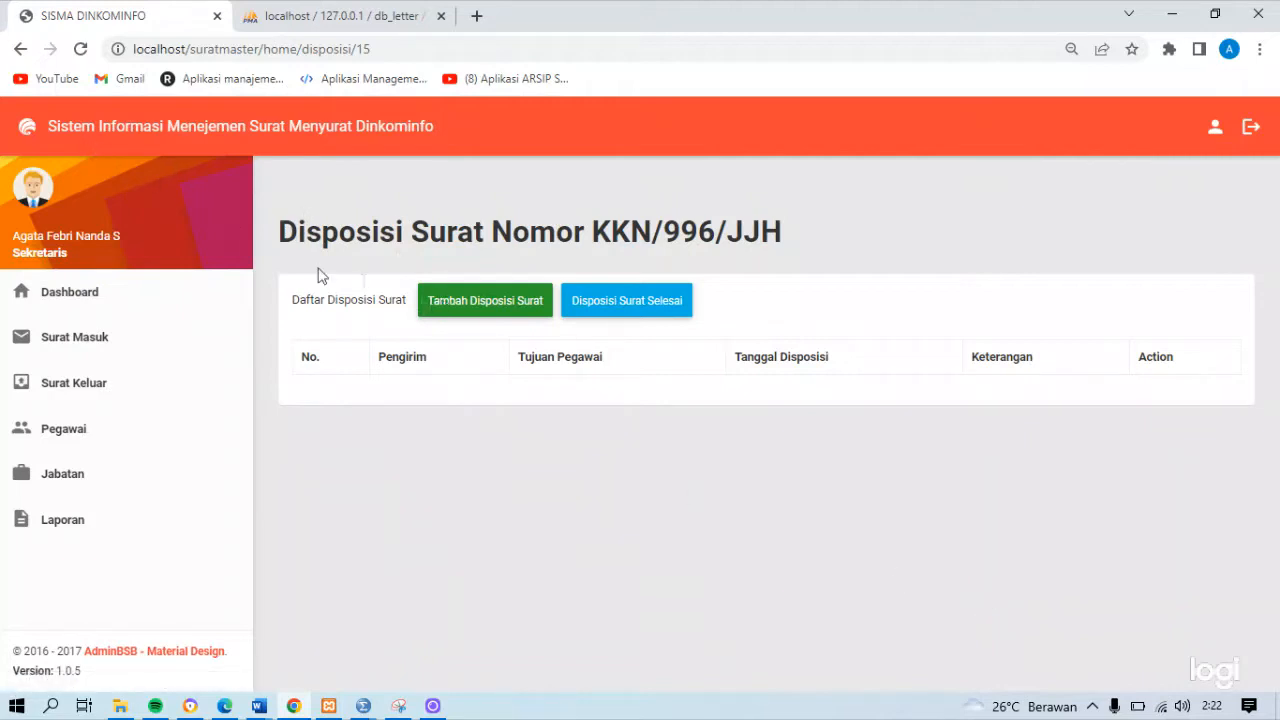
{"action": "left_click", "coordinate": [19, 49]}
{"action": "left_click_drag", "start_coordinate": [1272, 545], "coordinate": [1272, 580]}
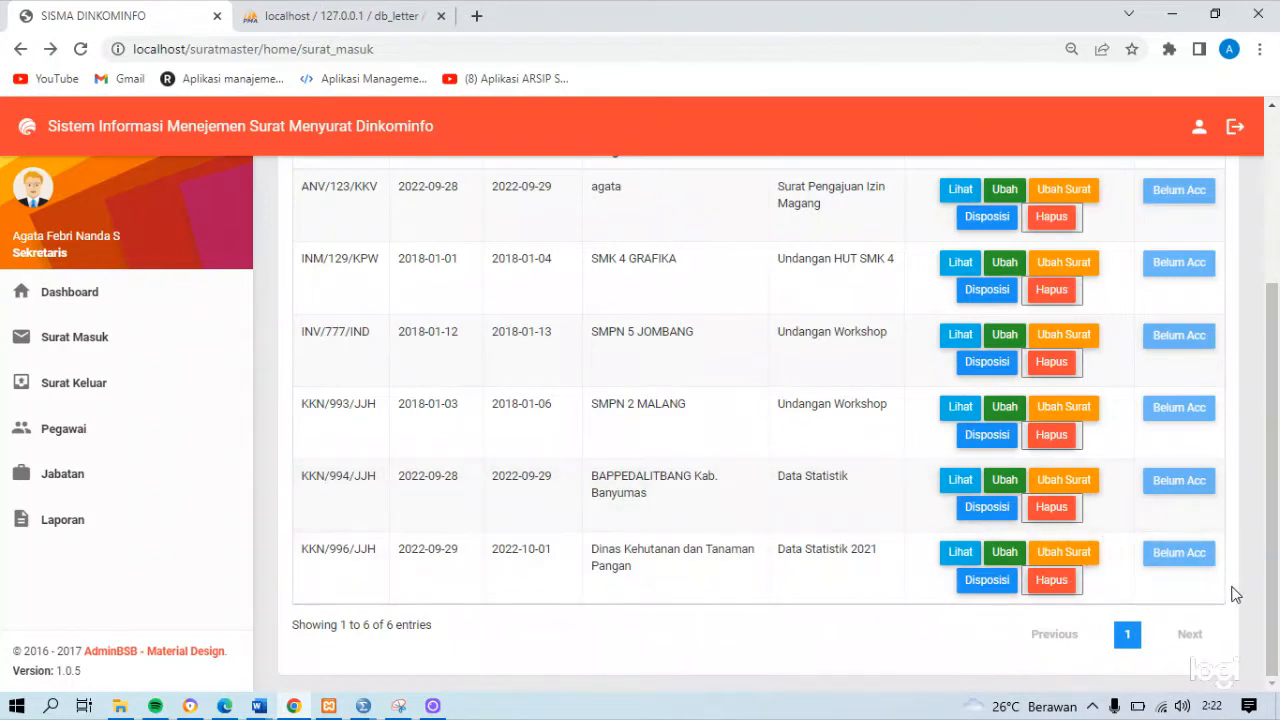
Add a disposition to letter KKN/996/JJH for the Sub Bagian Umum dan Kepegawaian employee, with Keterangan "Untuk diteruskan ke bagian statistik"
{"action": "left_click", "coordinate": [1004, 590]}
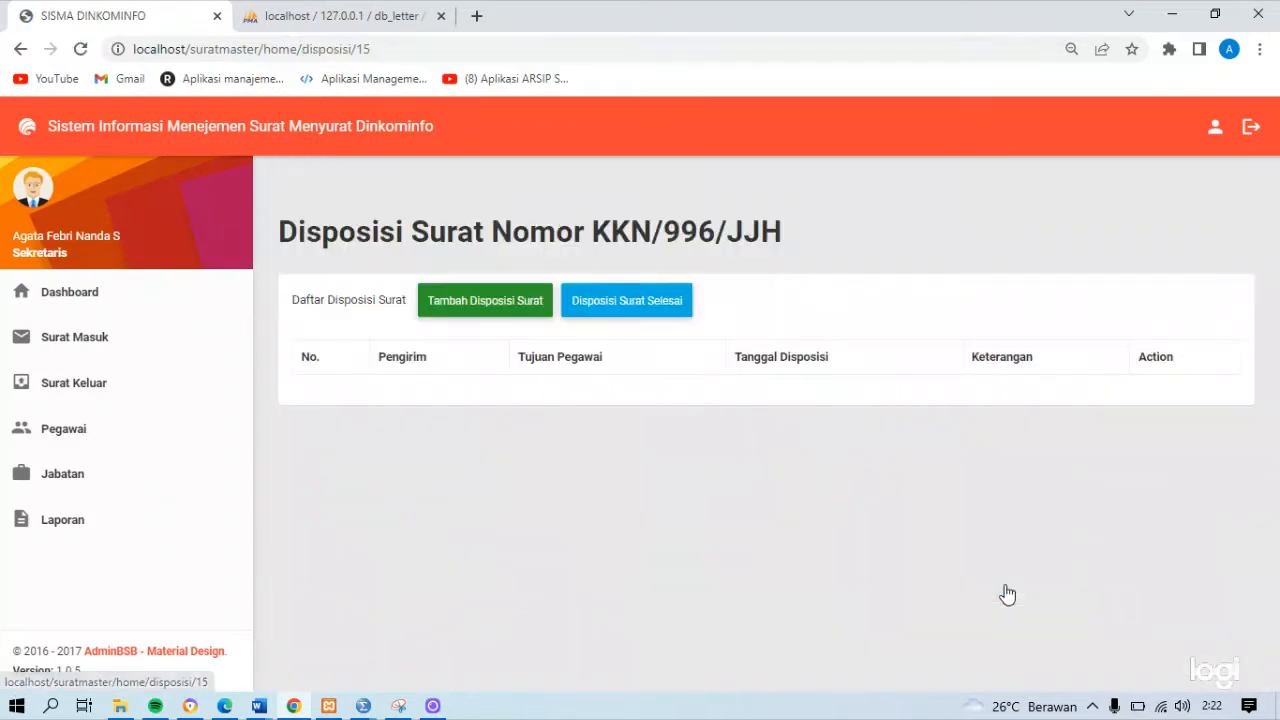
{"action": "left_click", "coordinate": [455, 300]}
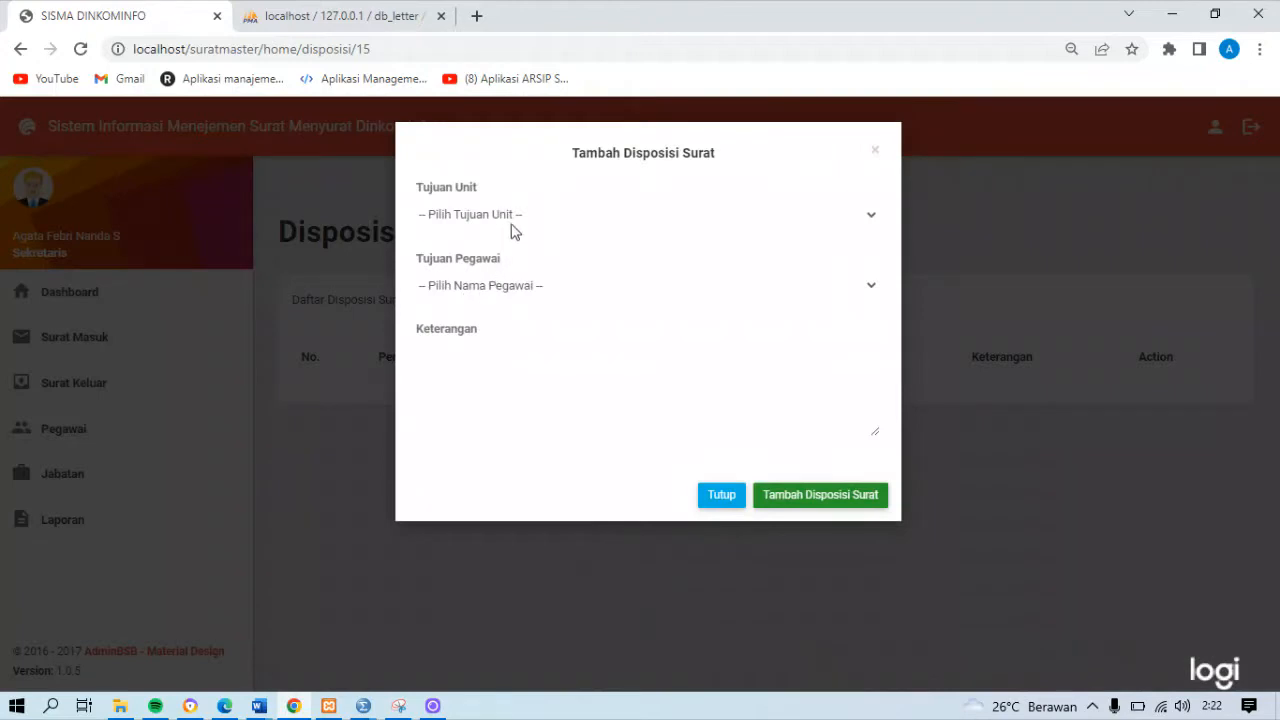
{"action": "left_click", "coordinate": [511, 216]}
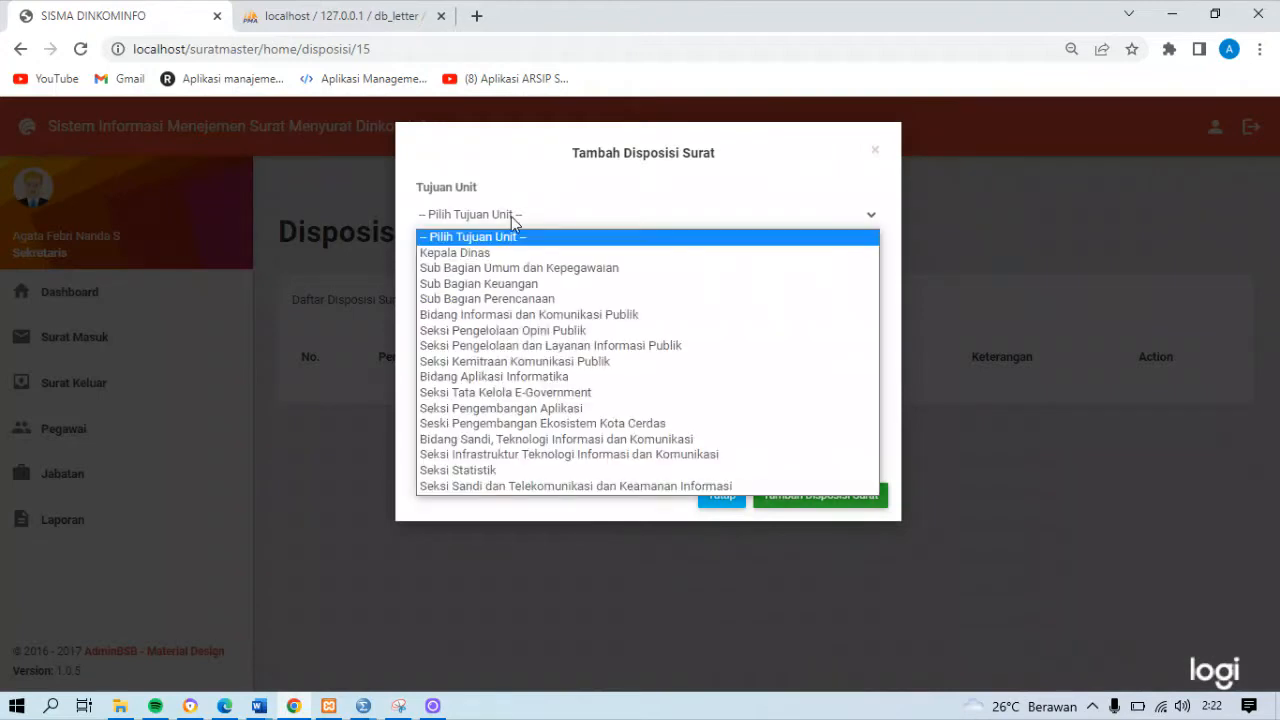
{"action": "left_click", "coordinate": [515, 268]}
{"action": "left_click", "coordinate": [492, 288]}
{"action": "left_click", "coordinate": [494, 322]}
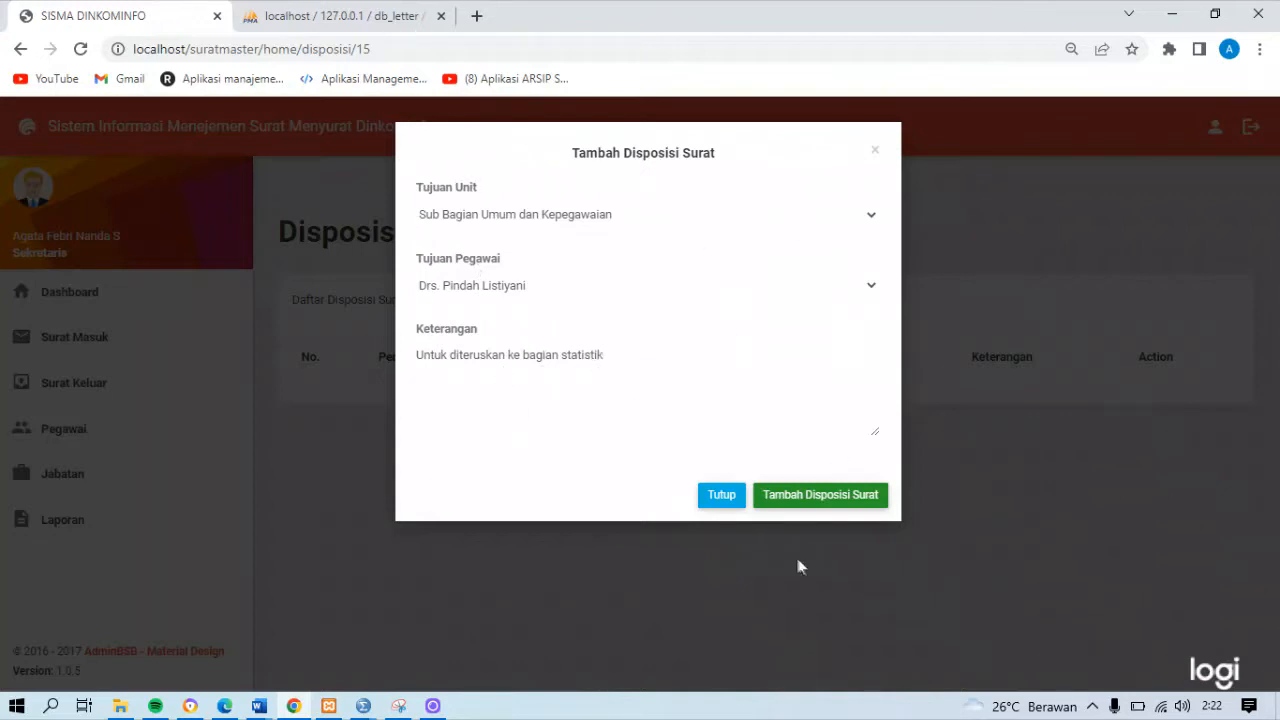
{"action": "left_click", "coordinate": [808, 498]}
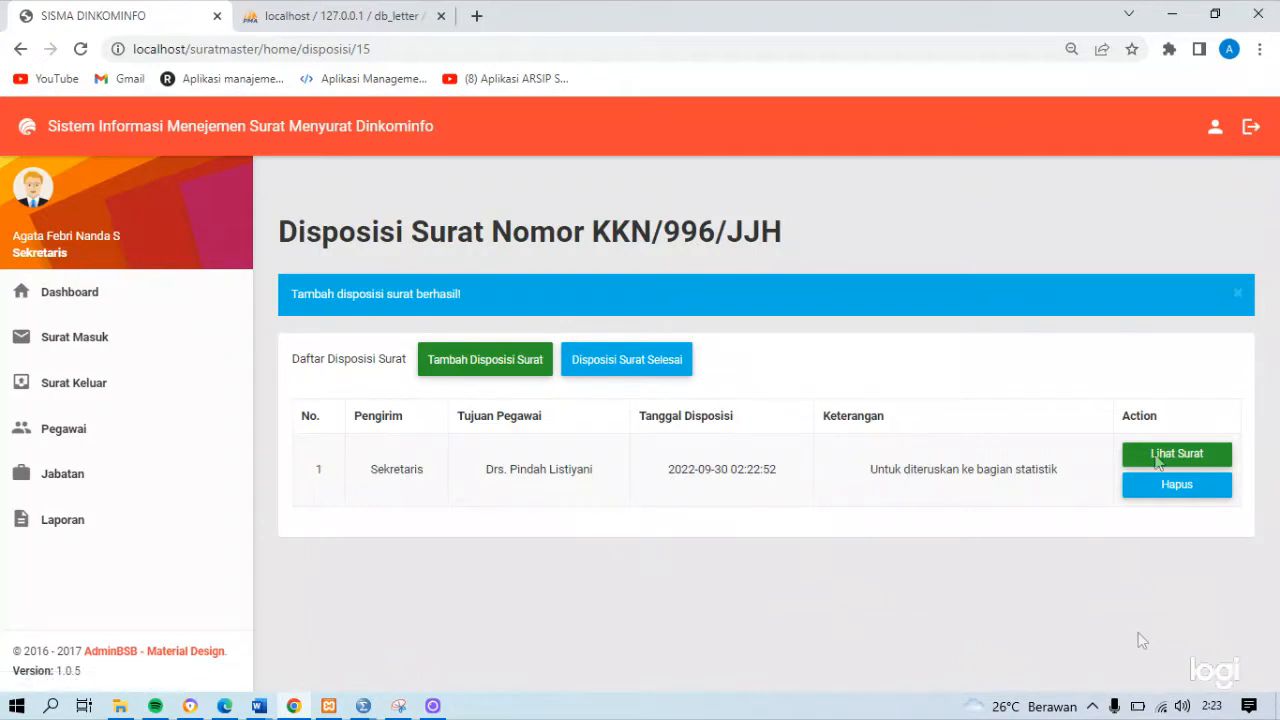
Log out and sign in to the Sub Bagian Umum dan Kepegawaian account with the employee ID number and account password
{"action": "left_click", "coordinate": [1250, 128]}
{"action": "left_click", "coordinate": [900, 341]}
{"action": "key", "text": "ctrl+a"}
{"action": "key", "text": "BackSpace"}
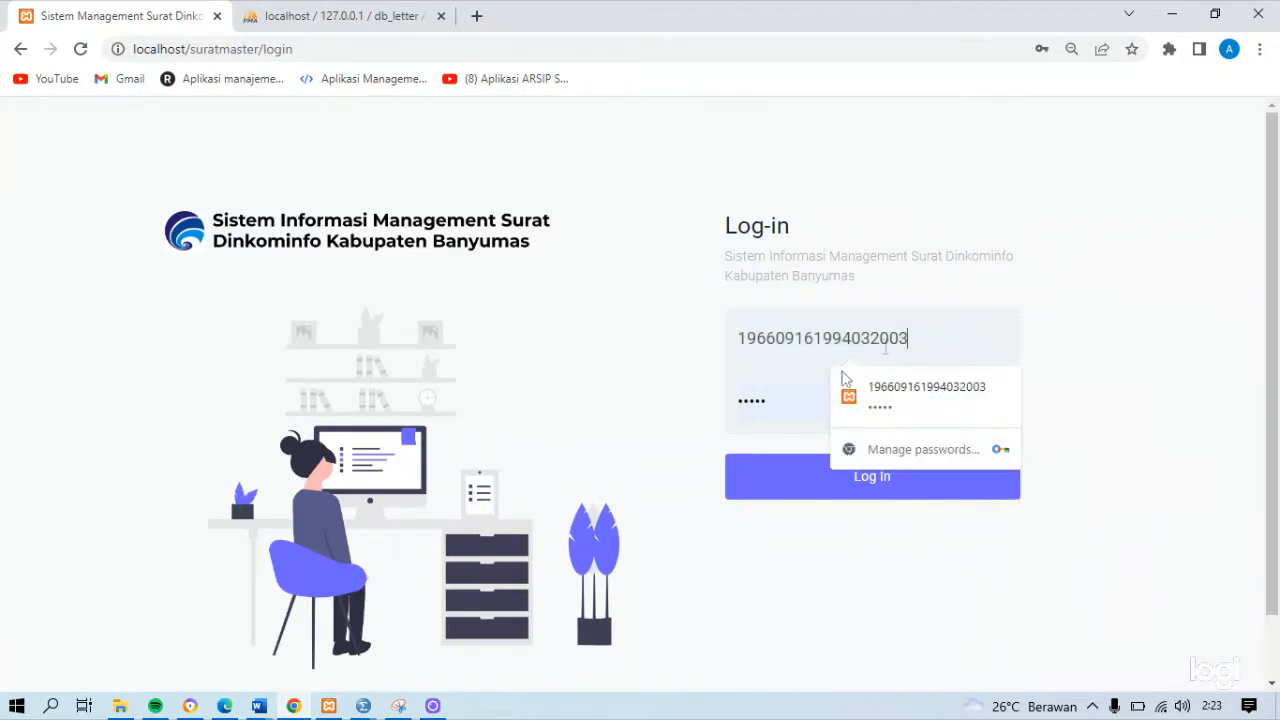
{"action": "left_click", "coordinate": [751, 400]}
{"action": "key", "text": "ctrl+a"}
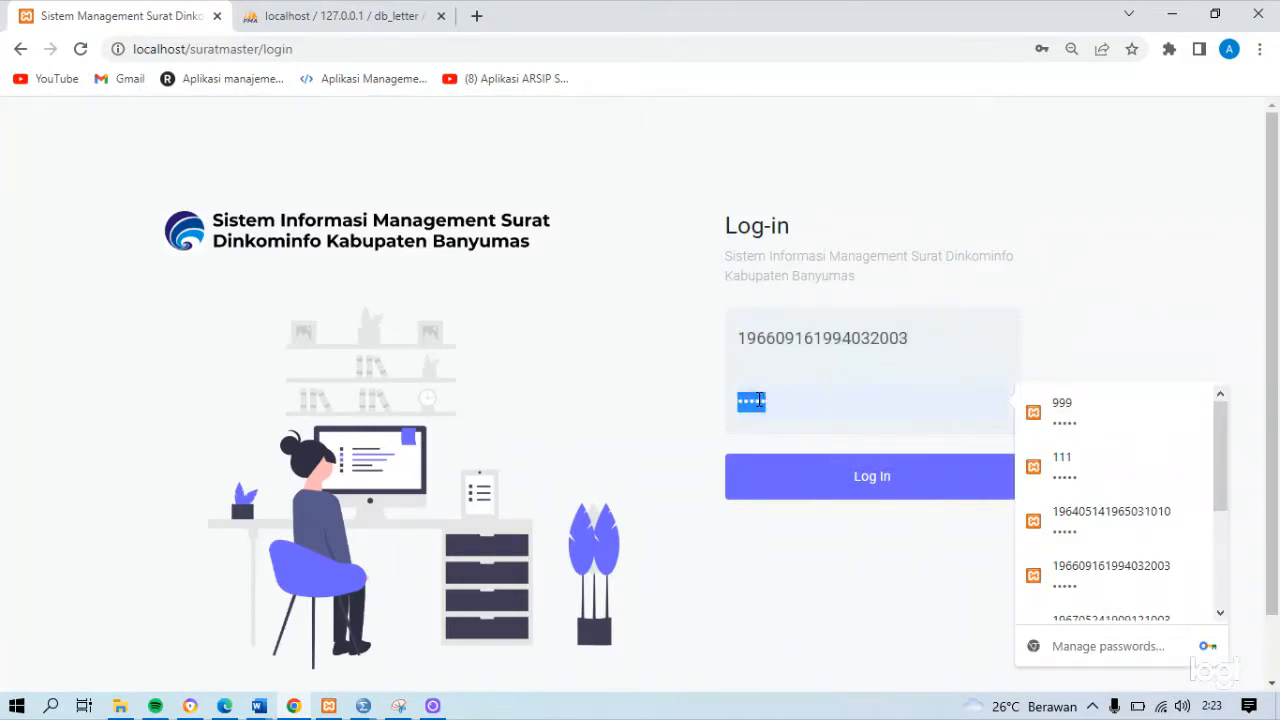
{"action": "key", "text": "Return"}
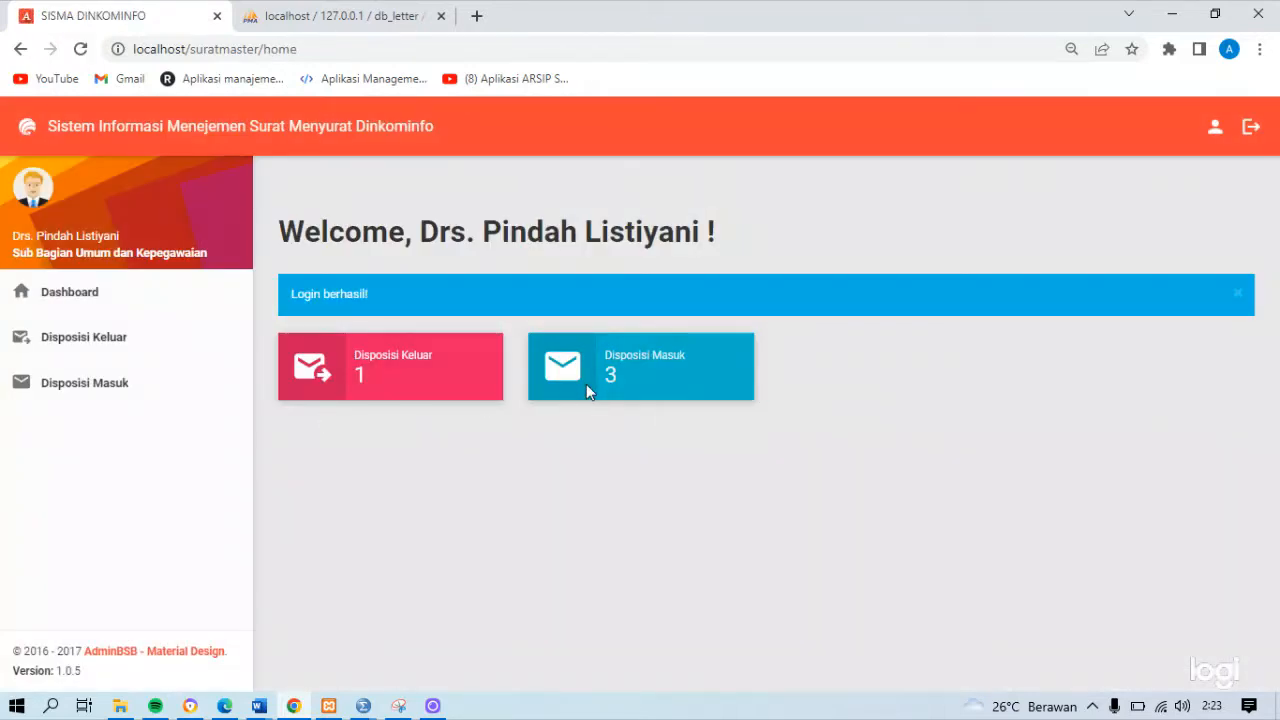
Check the Disposisi Masuk list for the disposition sent by the Sekretaris, and log out
{"action": "left_click", "coordinate": [138, 394]}
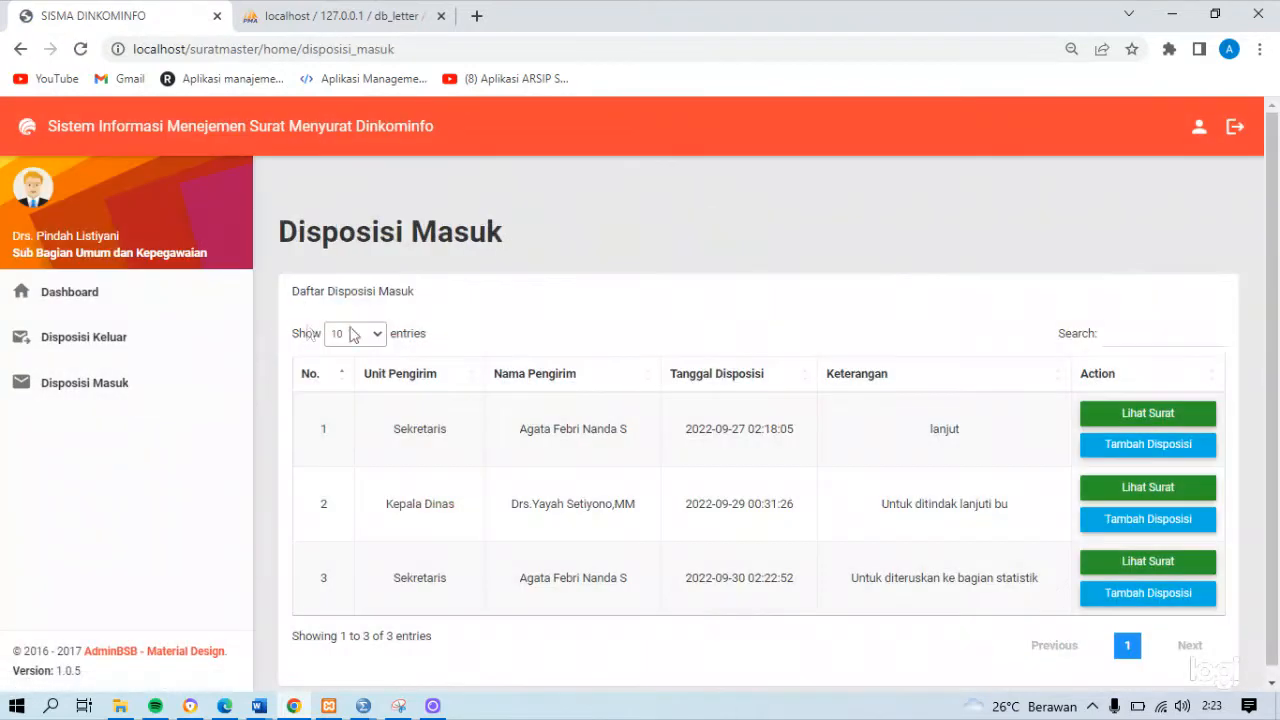
{"action": "scroll", "coordinate": [496, 682], "scroll_direction": "down", "scroll_amount": 1}
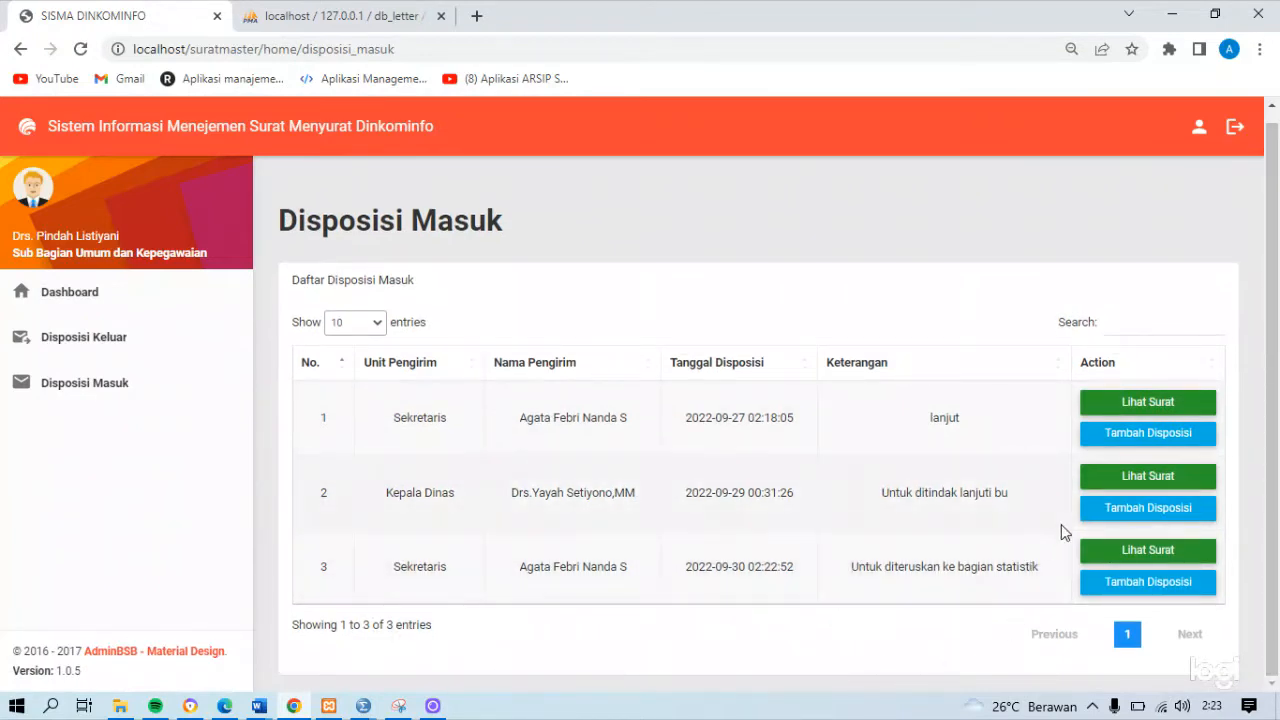
{"action": "left_click", "coordinate": [1235, 128]}
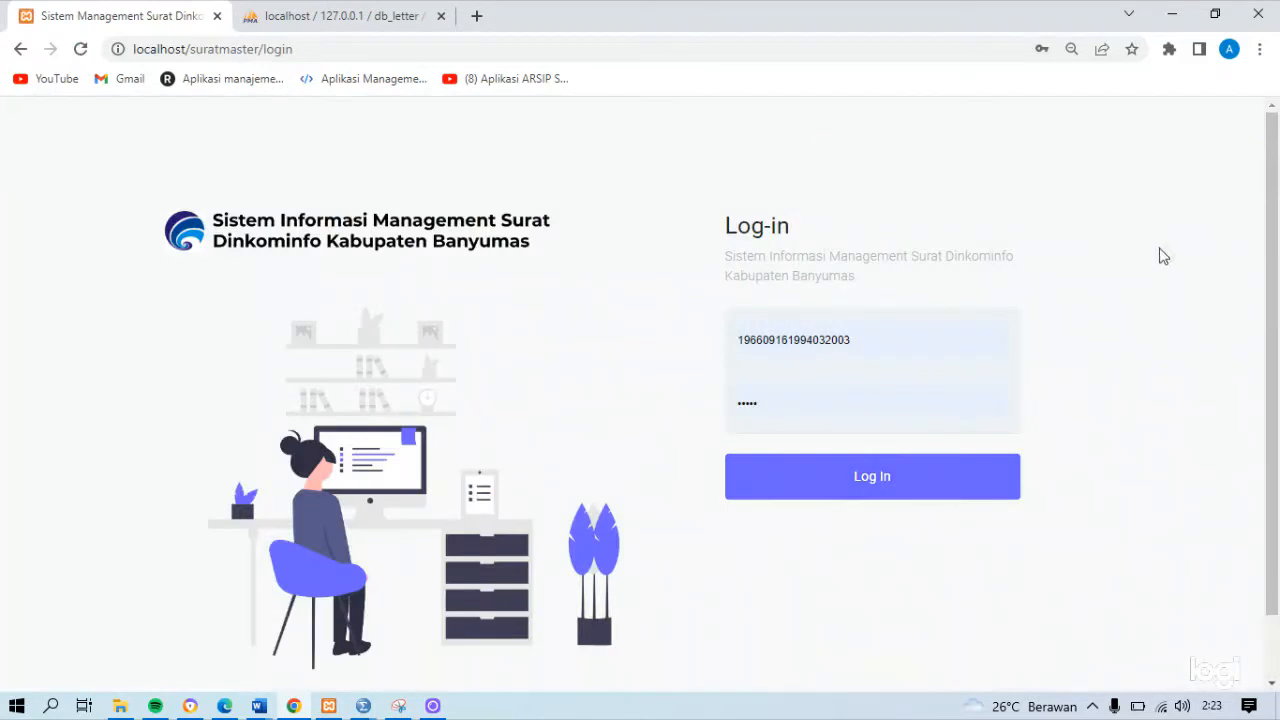
Sign in to the Sekretaris account with its login ID and dismiss the browser's saved-password prompt
{"action": "double_click", "coordinate": [853, 340]}
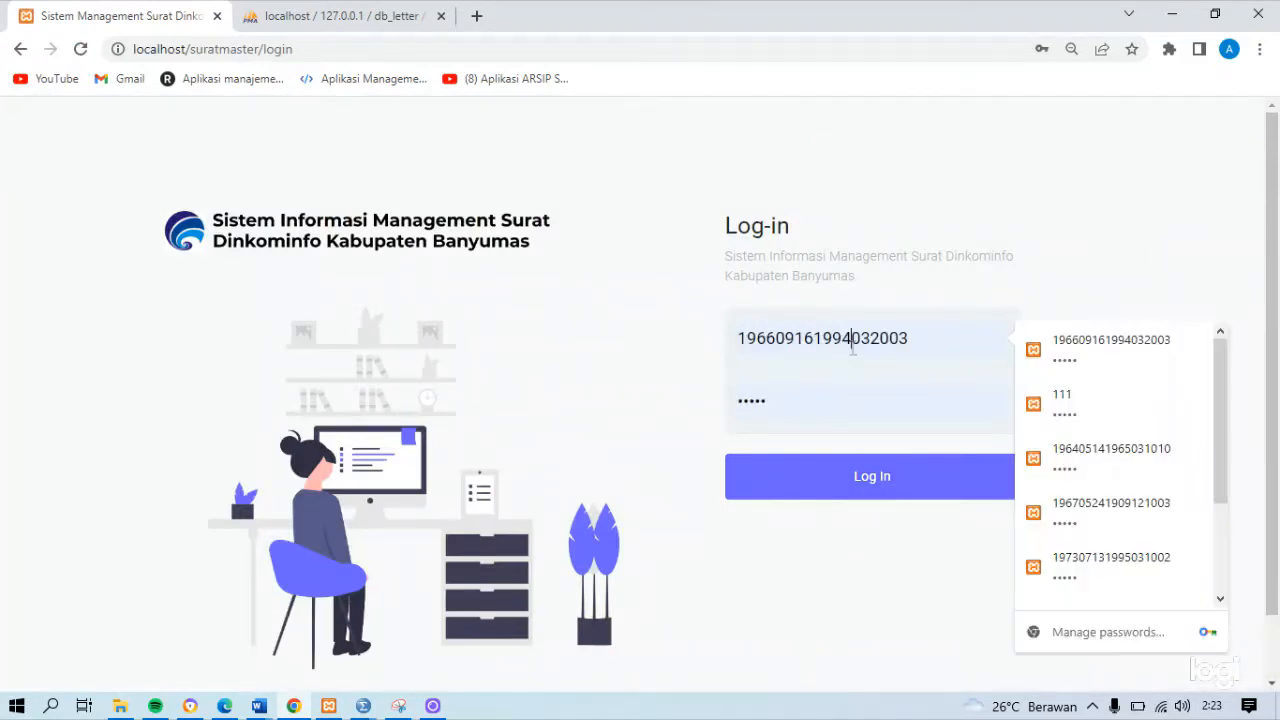
{"action": "type", "text": "999"}
{"action": "key", "text": "Return"}
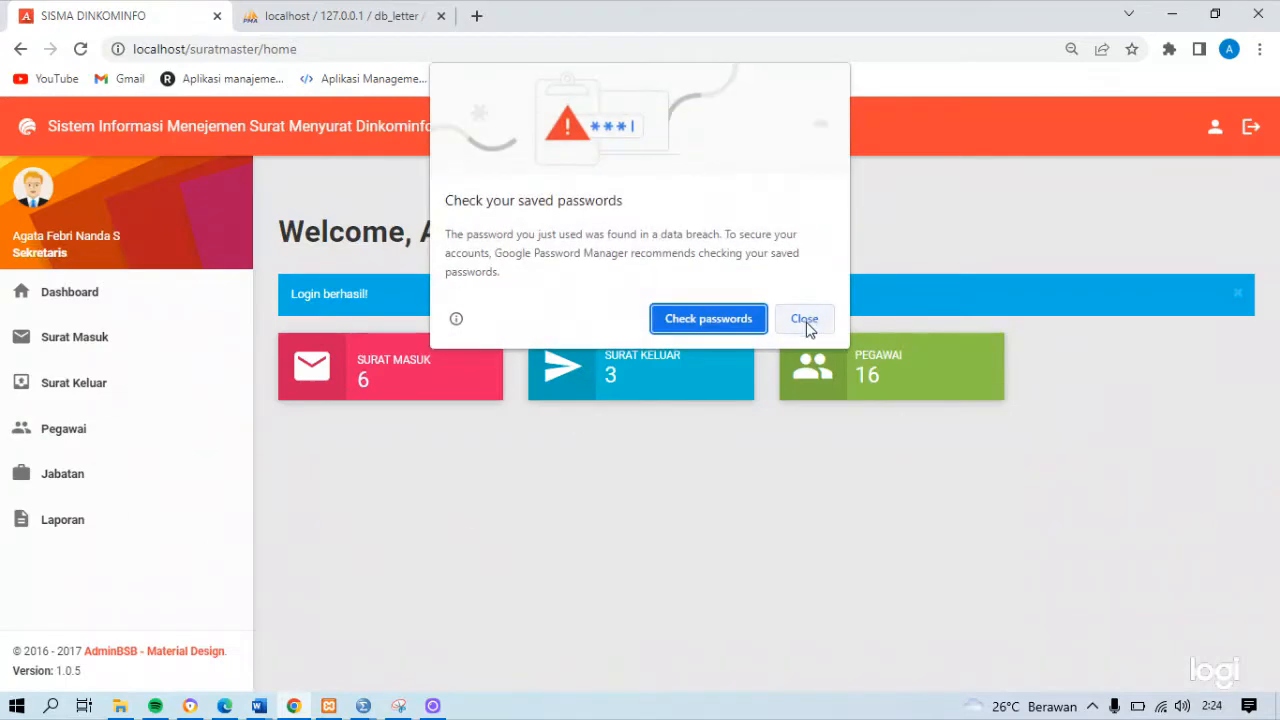
{"action": "left_click", "coordinate": [806, 320]}
Delete letter KKN/996/JJH from the Surat Masuk list, confirm the deletion, and dismiss the battery alert
{"action": "left_click", "coordinate": [158, 340]}
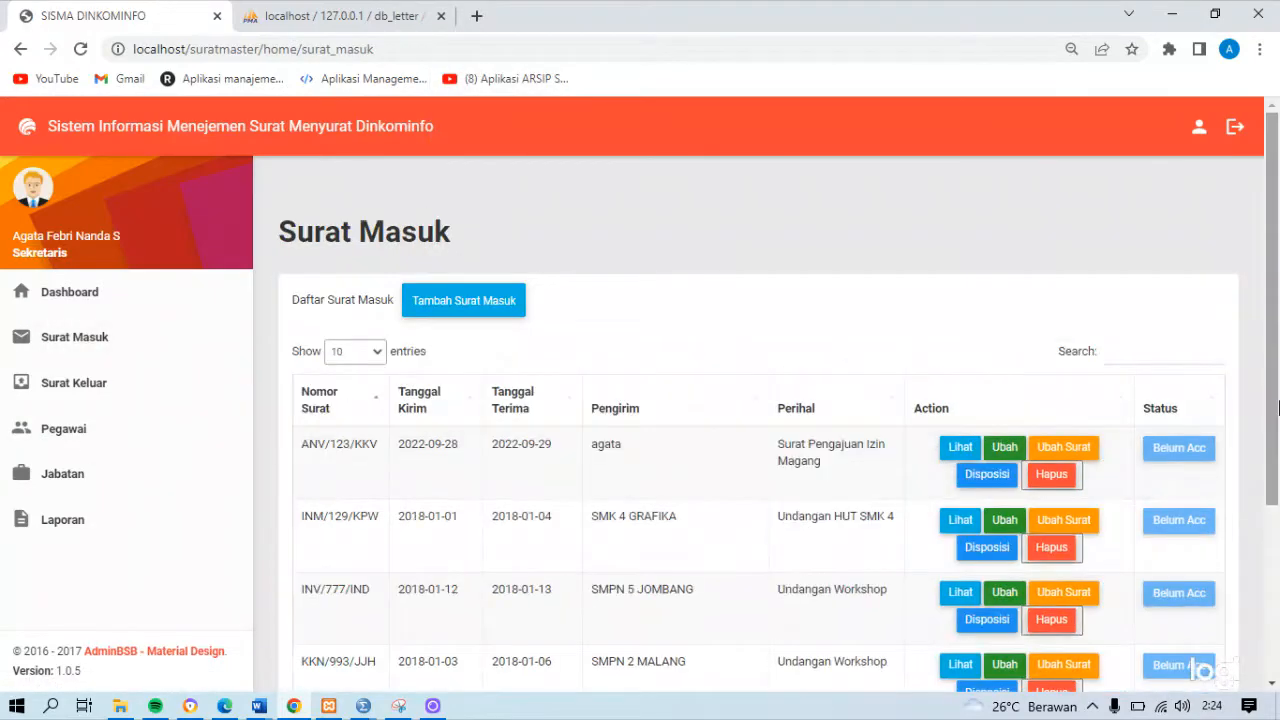
{"action": "scroll", "coordinate": [1072, 650], "scroll_direction": "down", "scroll_amount": 3}
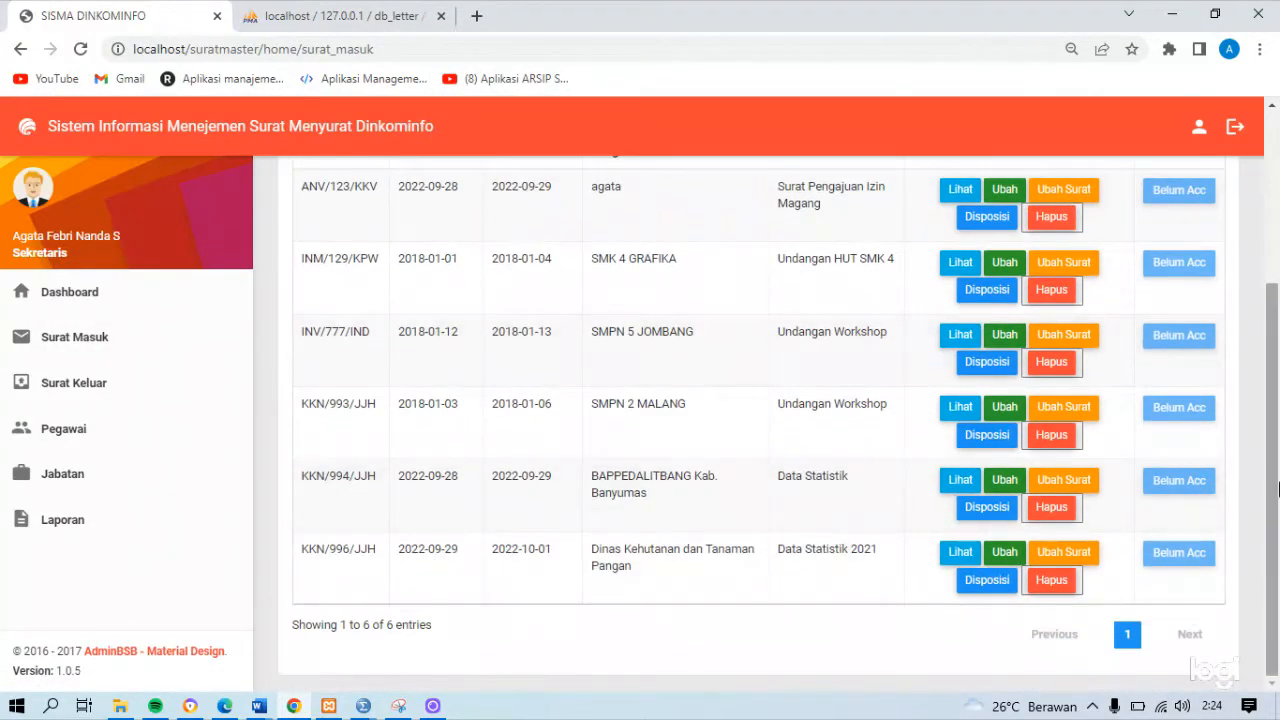
{"action": "left_click_drag", "start_coordinate": [1272, 498], "coordinate": [1272, 502]}
{"action": "left_click", "coordinate": [1060, 588]}
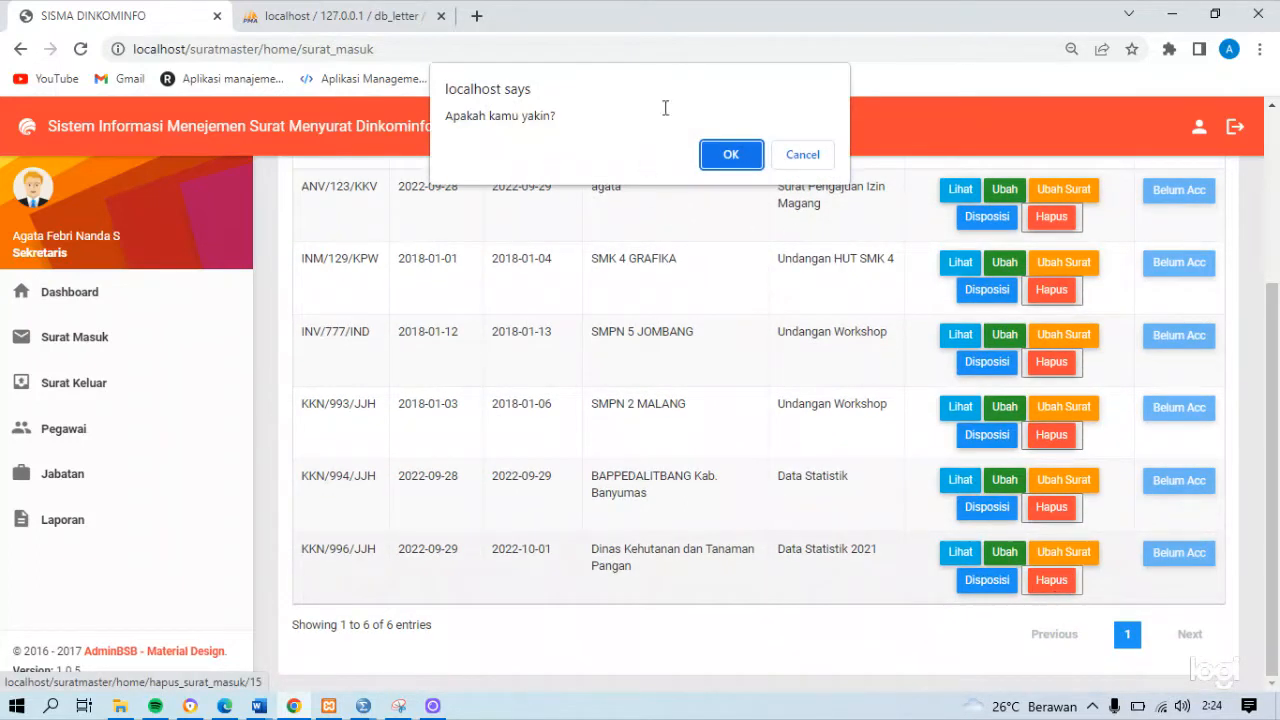
{"action": "left_click", "coordinate": [730, 154]}
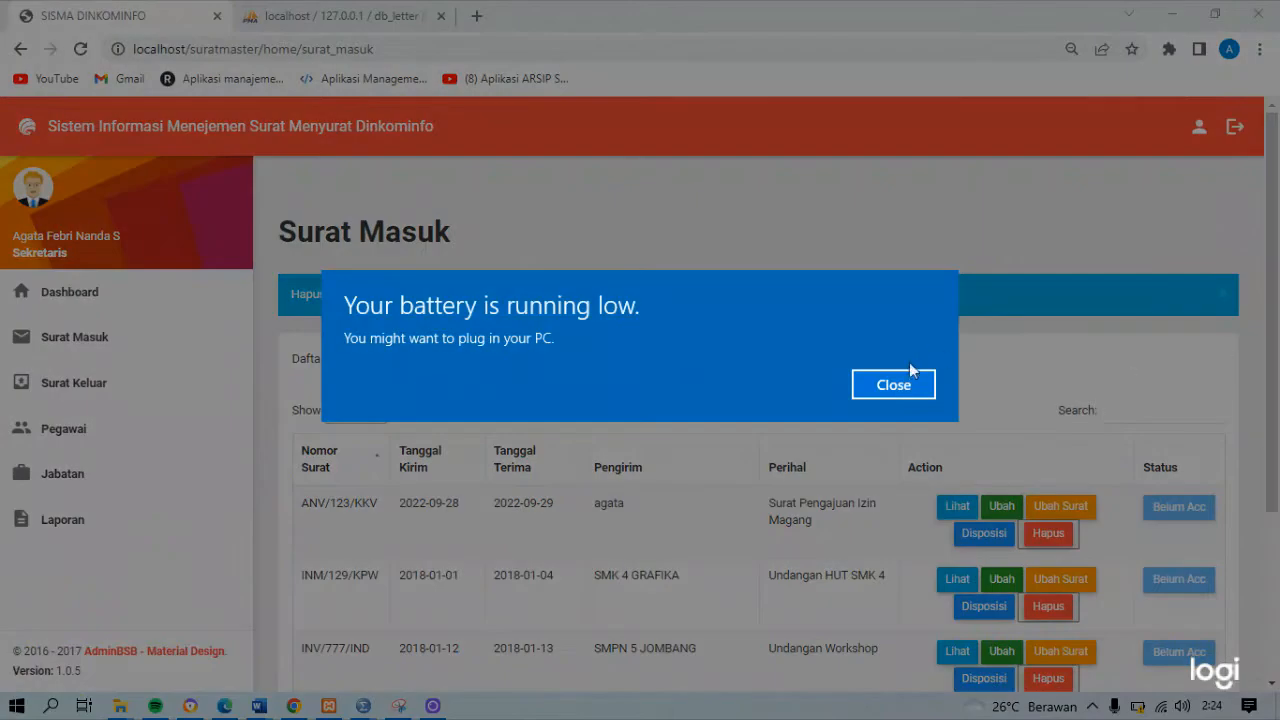
{"action": "left_click", "coordinate": [910, 380]}
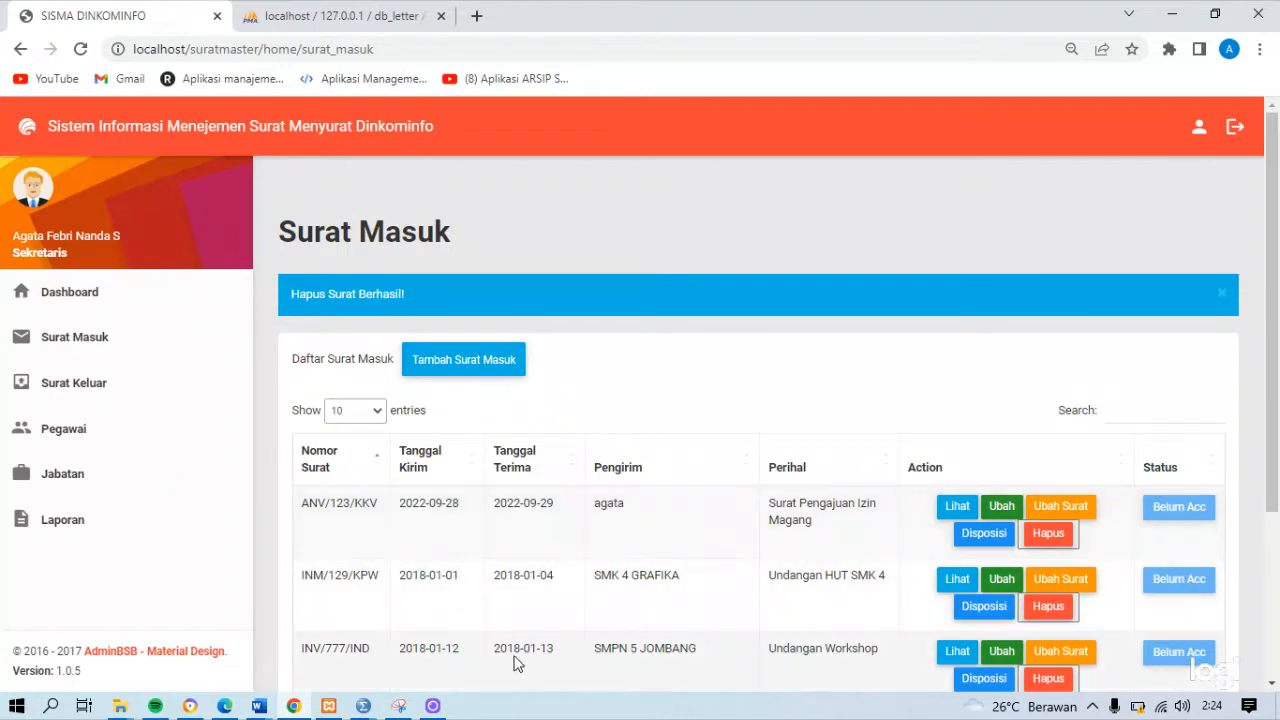
Search the Surat Masuk list for "smp"
{"action": "left_click_drag", "start_coordinate": [1275, 370], "coordinate": [1275, 371]}
{"action": "mouse_move", "coordinate": [1272, 472]}
{"action": "left_mouse_down"}
{"action": "mouse_move", "coordinate": [1262, 586]}
{"action": "mouse_move", "coordinate": [1266, 455]}
{"action": "left_mouse_up"}
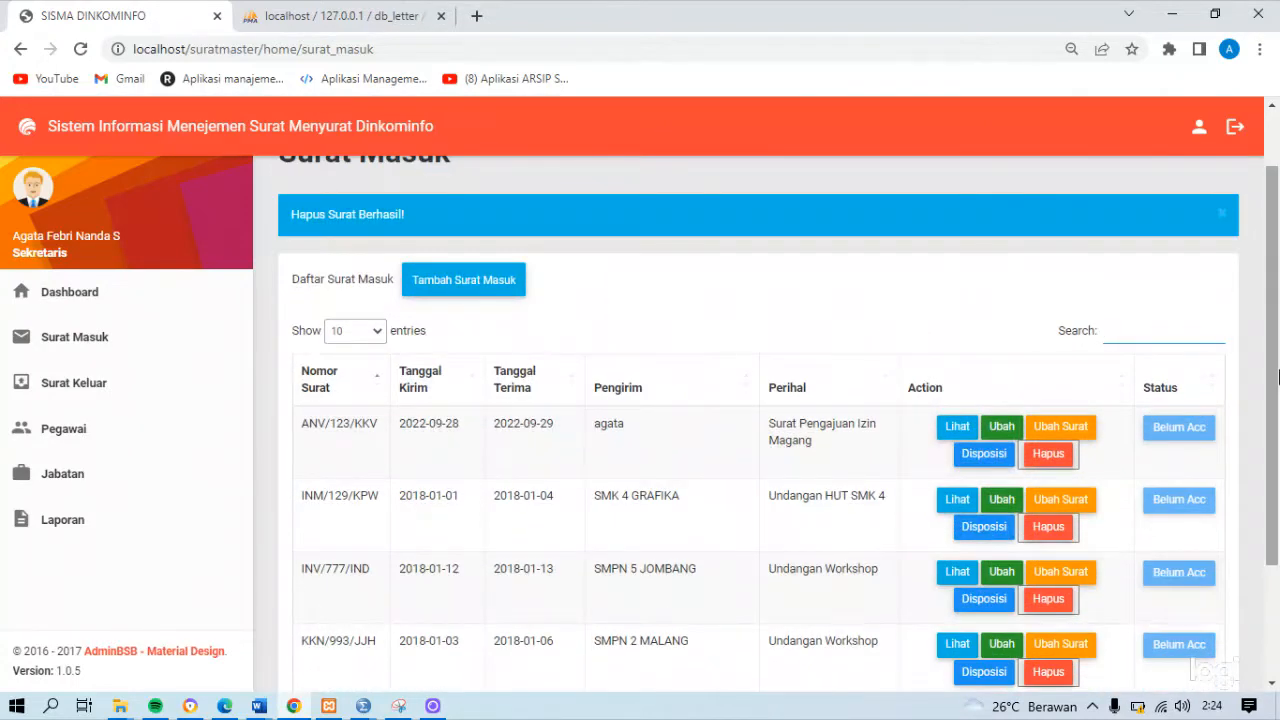
{"action": "type", "text": "smp"}
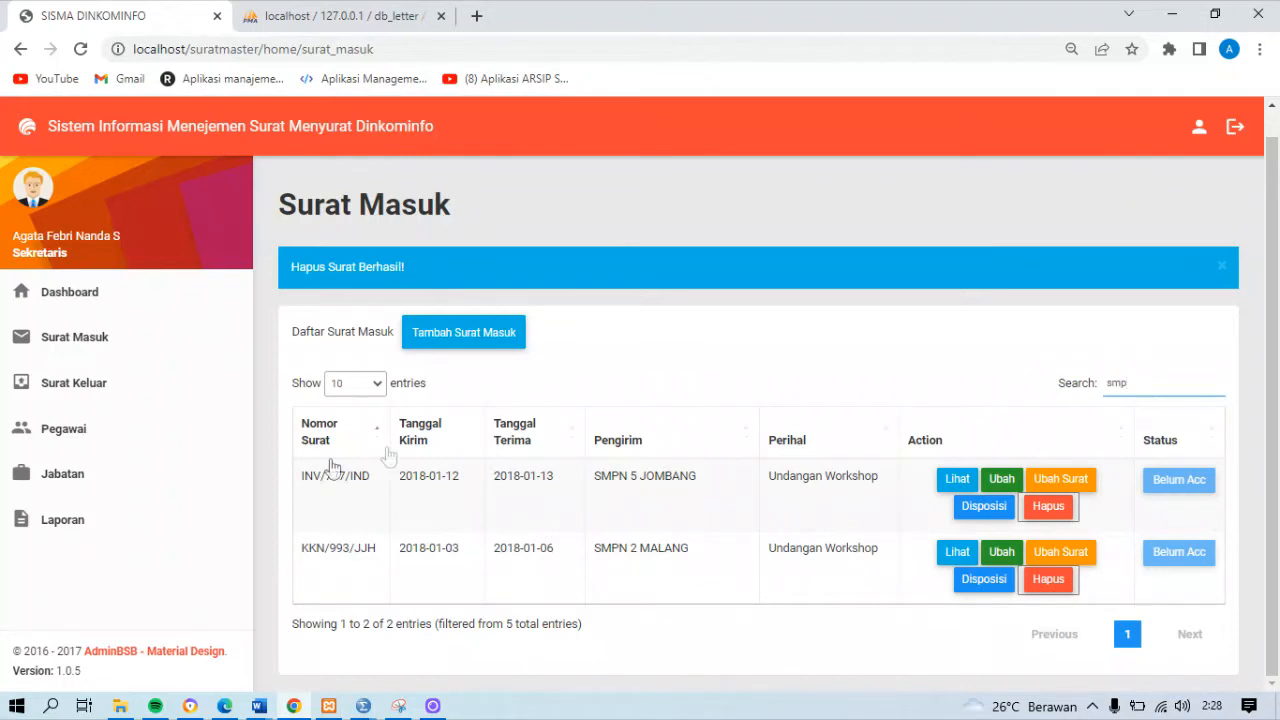
Start a new outgoing letter in Surat Keluar with Nomor Surat KOB/1213/FFF
{"action": "left_click", "coordinate": [112, 388]}
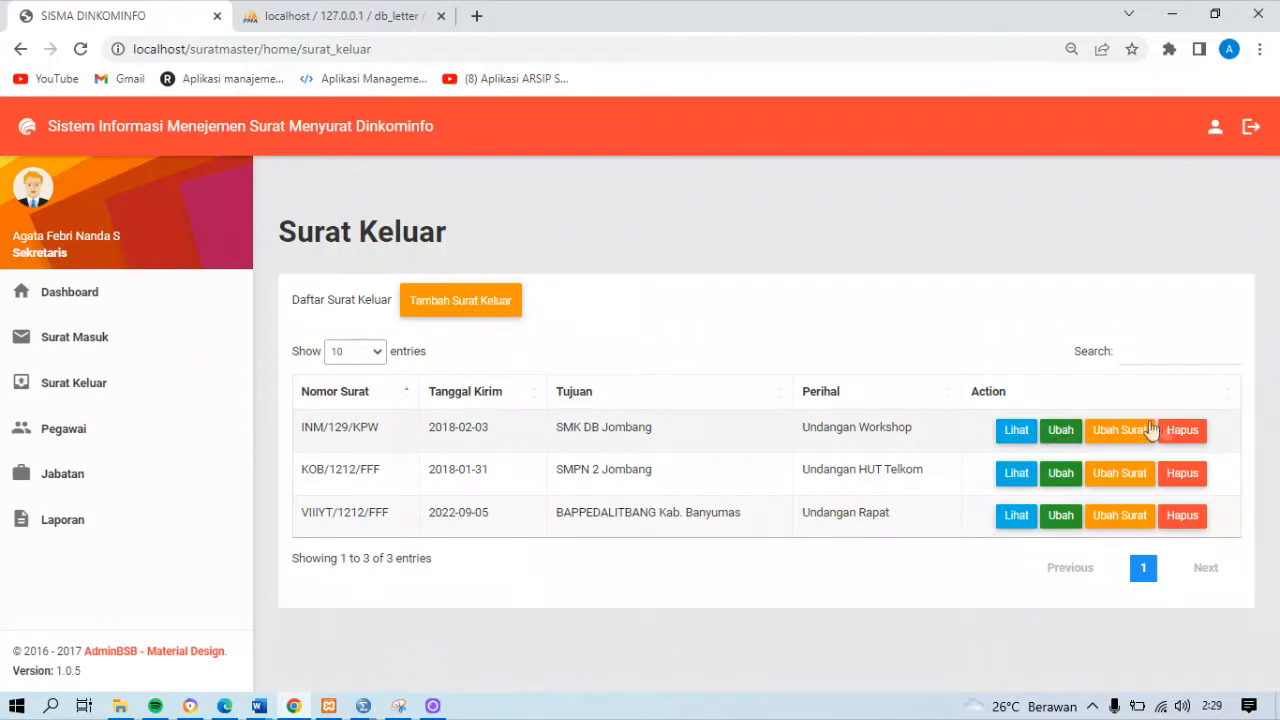
{"action": "left_click", "coordinate": [505, 313]}
{"action": "left_click", "coordinate": [490, 214]}
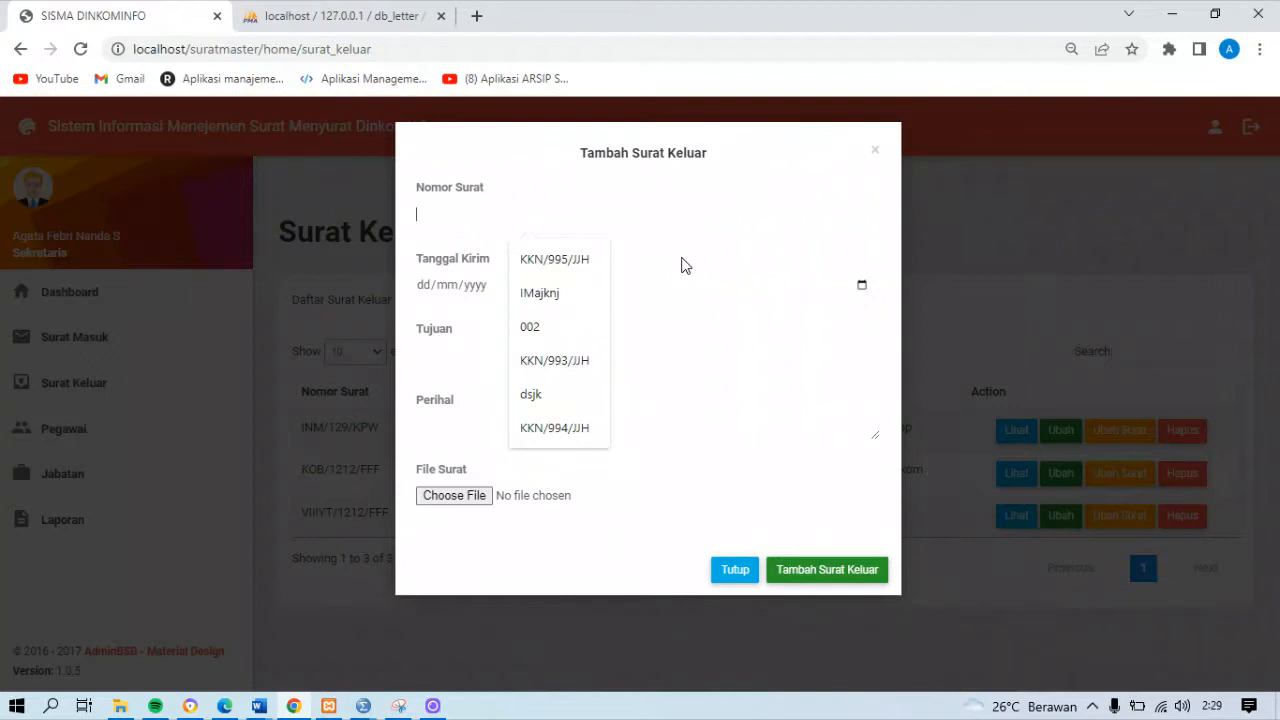
{"action": "type", "text": "KOB"}
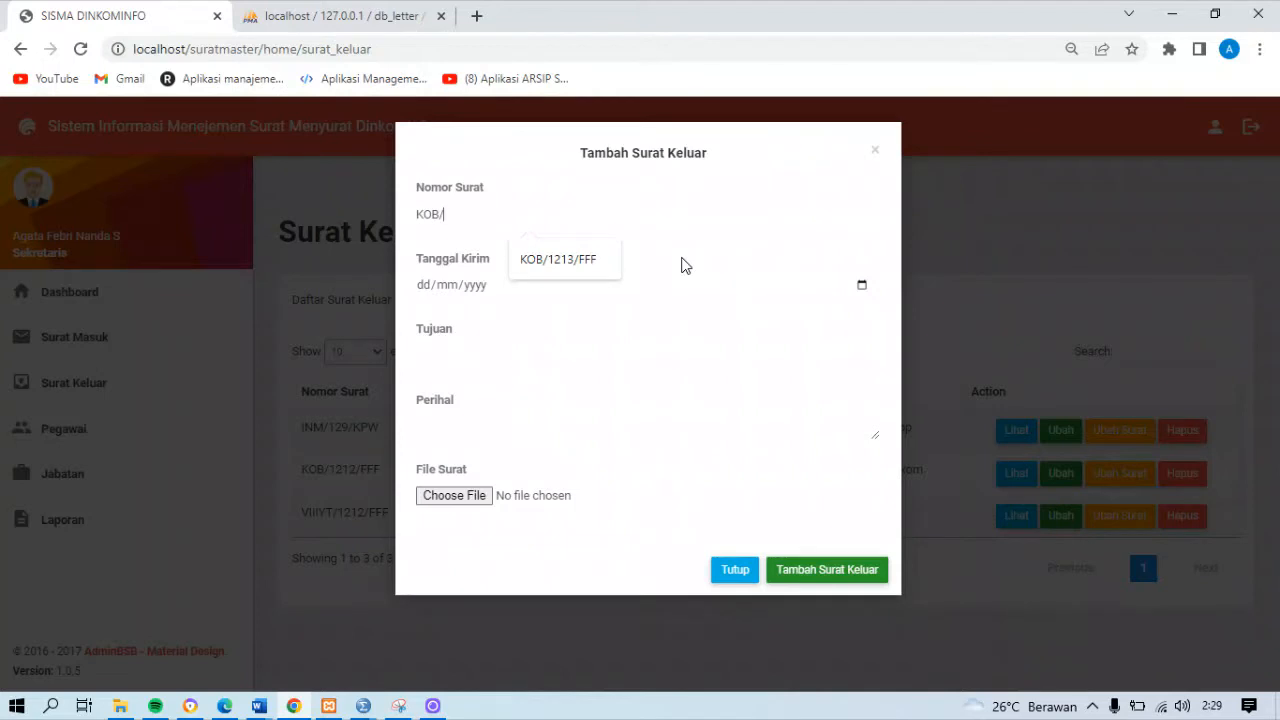
{"action": "type", "text": "/1213FFF"}
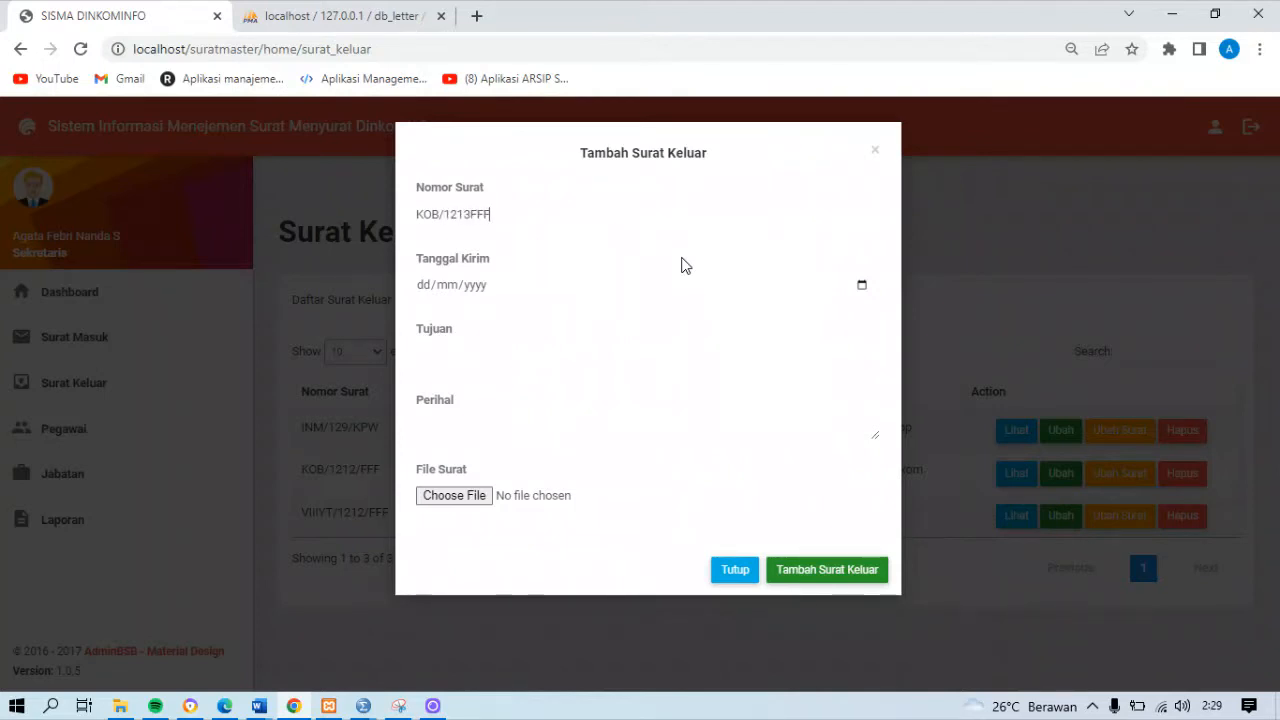
{"action": "key", "text": "Left"}
{"action": "key", "text": "Left"}
{"action": "key", "text": "Left"}
Fill in the outgoing letter with Tanggal Kirim 29/09/2022, Tujuan BAPEDDALITBANG and Perihal "Undangan Workshop"
{"action": "left_click", "coordinate": [861, 285]}
{"action": "left_click", "coordinate": [531, 469]}
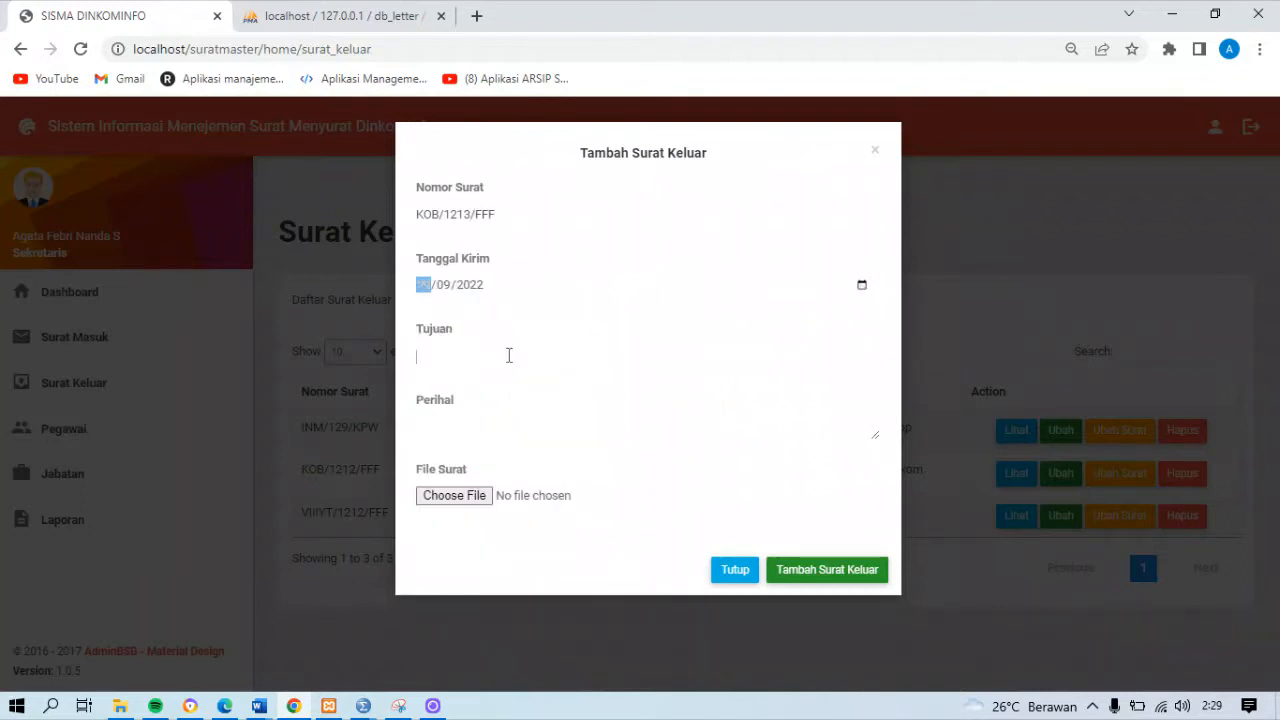
{"action": "left_click", "coordinate": [509, 356]}
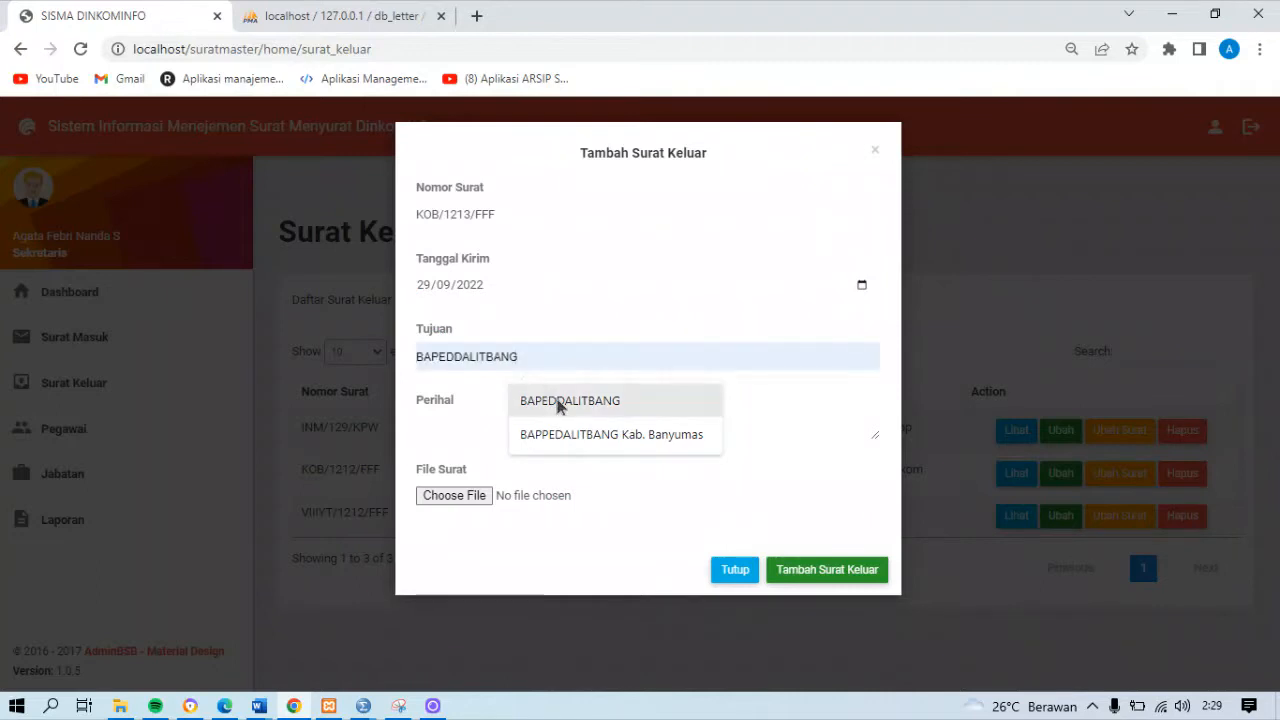
{"action": "left_click", "coordinate": [560, 401]}
{"action": "left_click", "coordinate": [482, 424]}
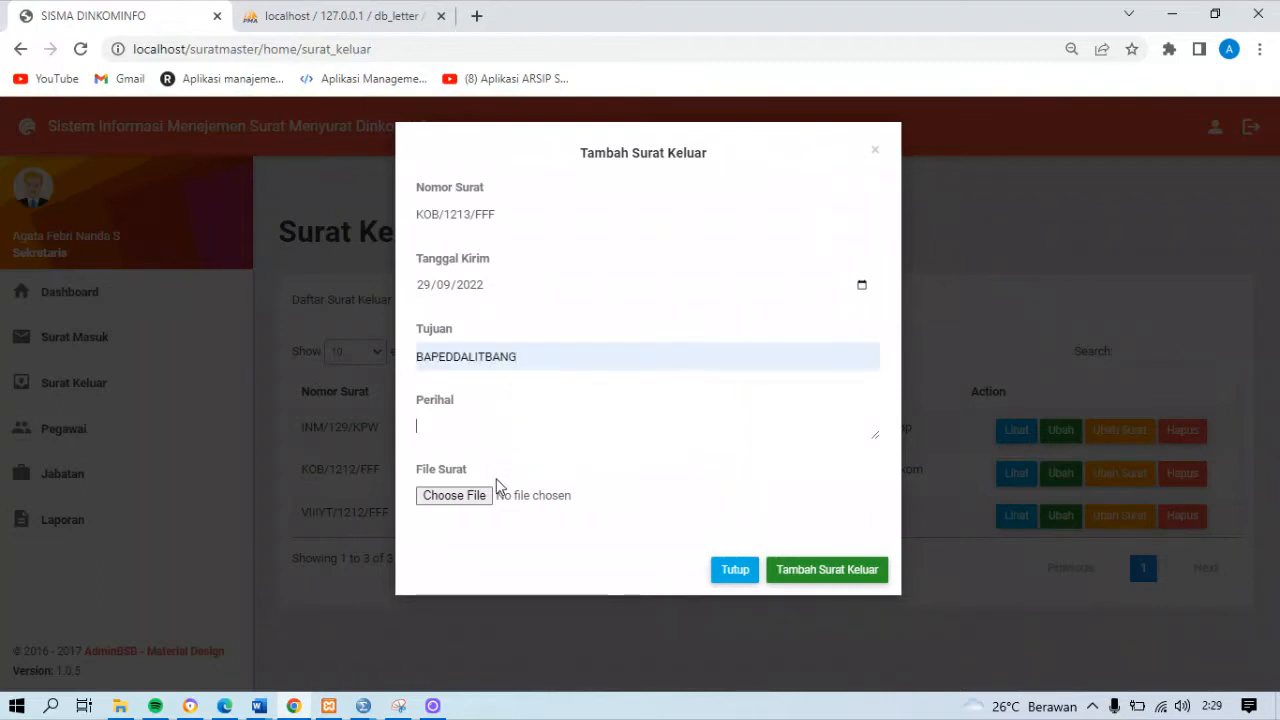
{"action": "type", "text": "Undangan Wor"}
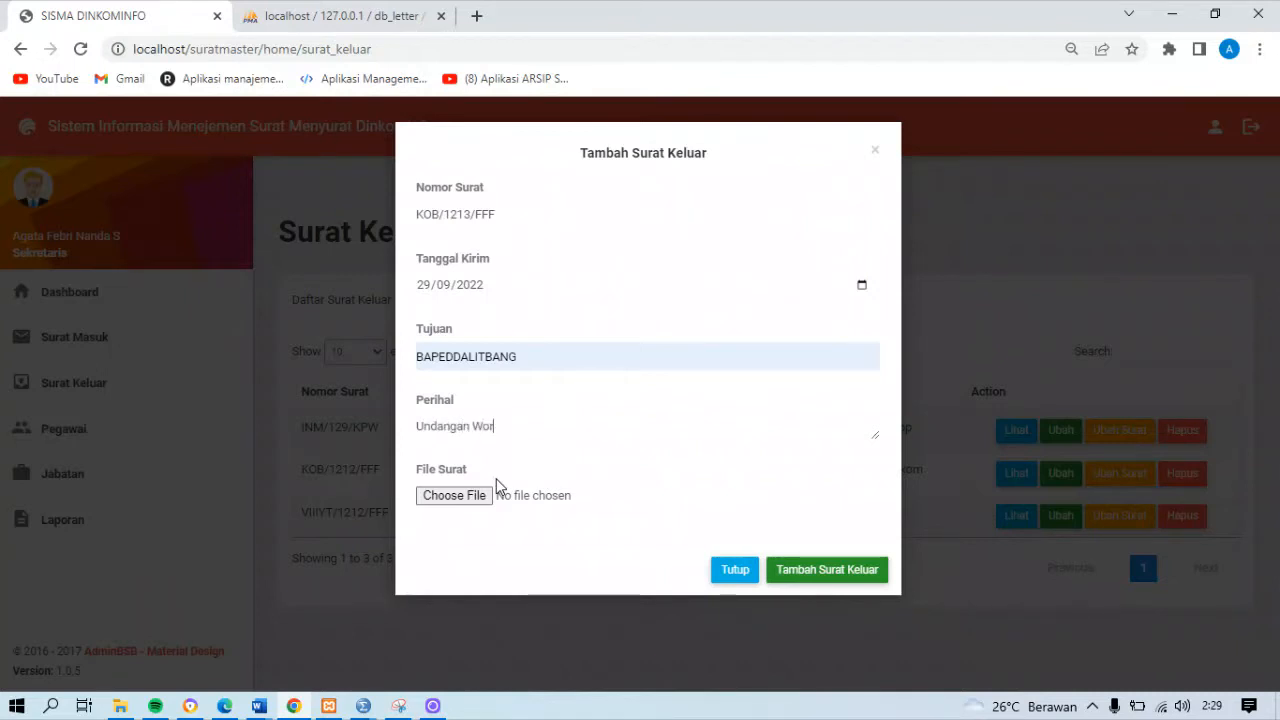
{"action": "type", "text": "kshop"}
Attach the PDF Undangan Workshop from Local Disk (D:) as File Surat and save the outgoing letter
{"action": "left_click", "coordinate": [483, 497]}
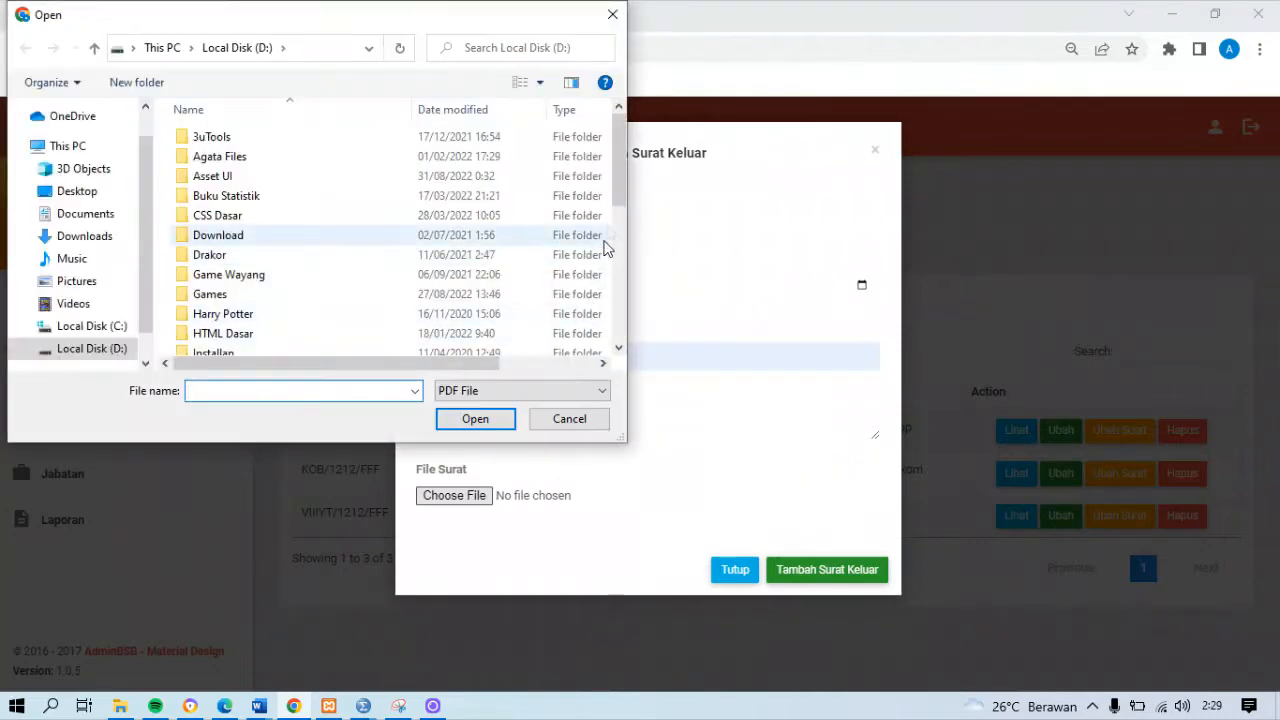
{"action": "scroll", "coordinate": [616, 204], "scroll_direction": "down", "scroll_amount": 10}
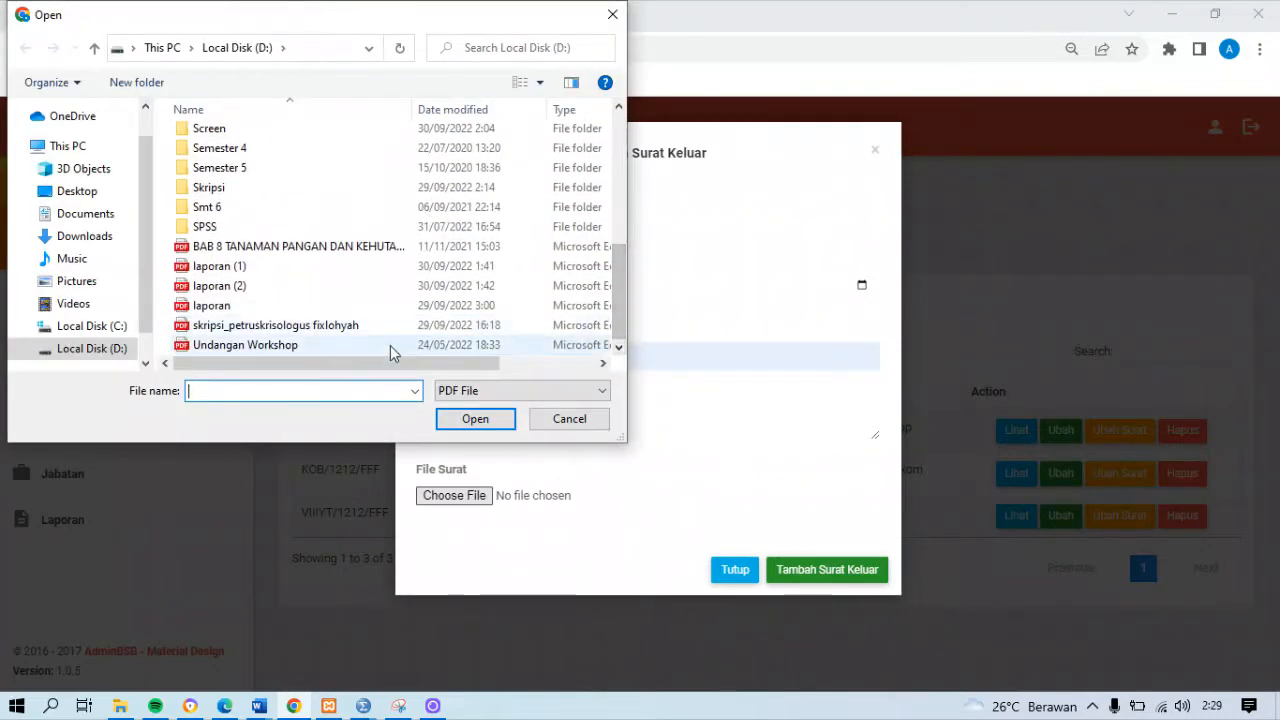
{"action": "double_click", "coordinate": [391, 351]}
{"action": "left_click", "coordinate": [828, 572]}
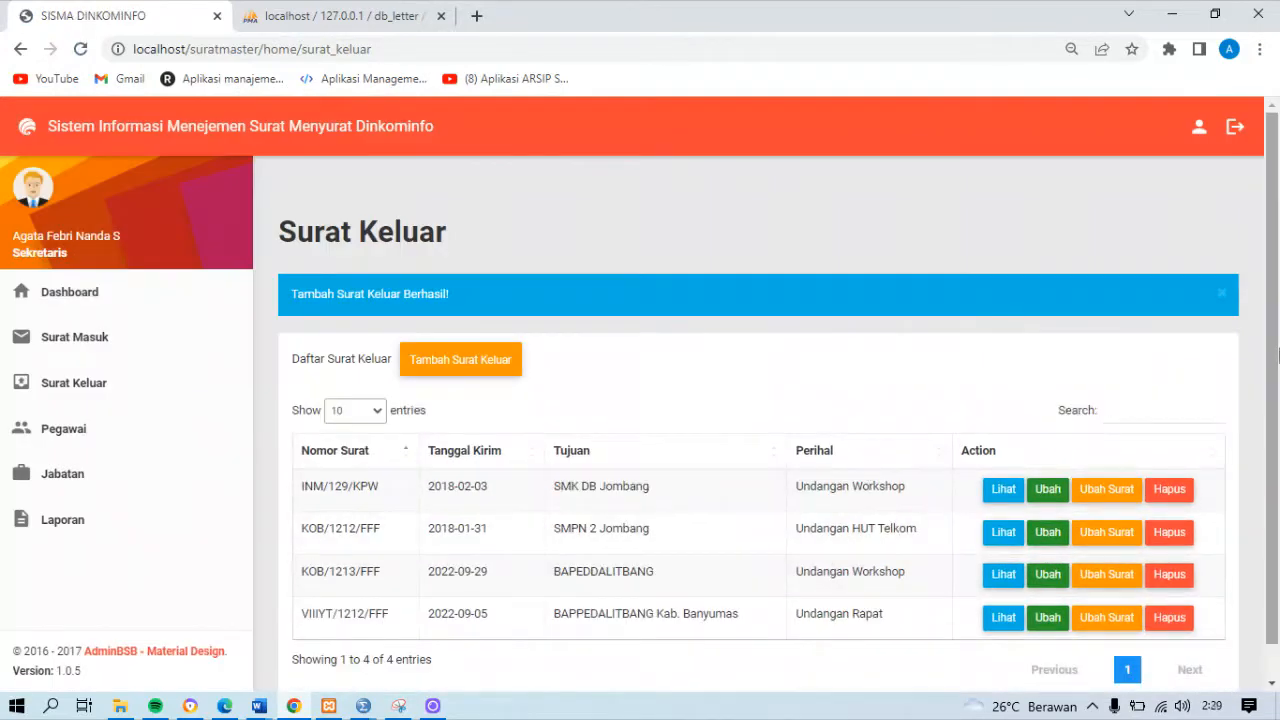
Sort the Surat Keluar list by Nomor Surat in descending order, and by Tanggal Kirim from ascending to descending
{"action": "scroll", "coordinate": [1278, 352], "scroll_direction": "down", "scroll_amount": 1}
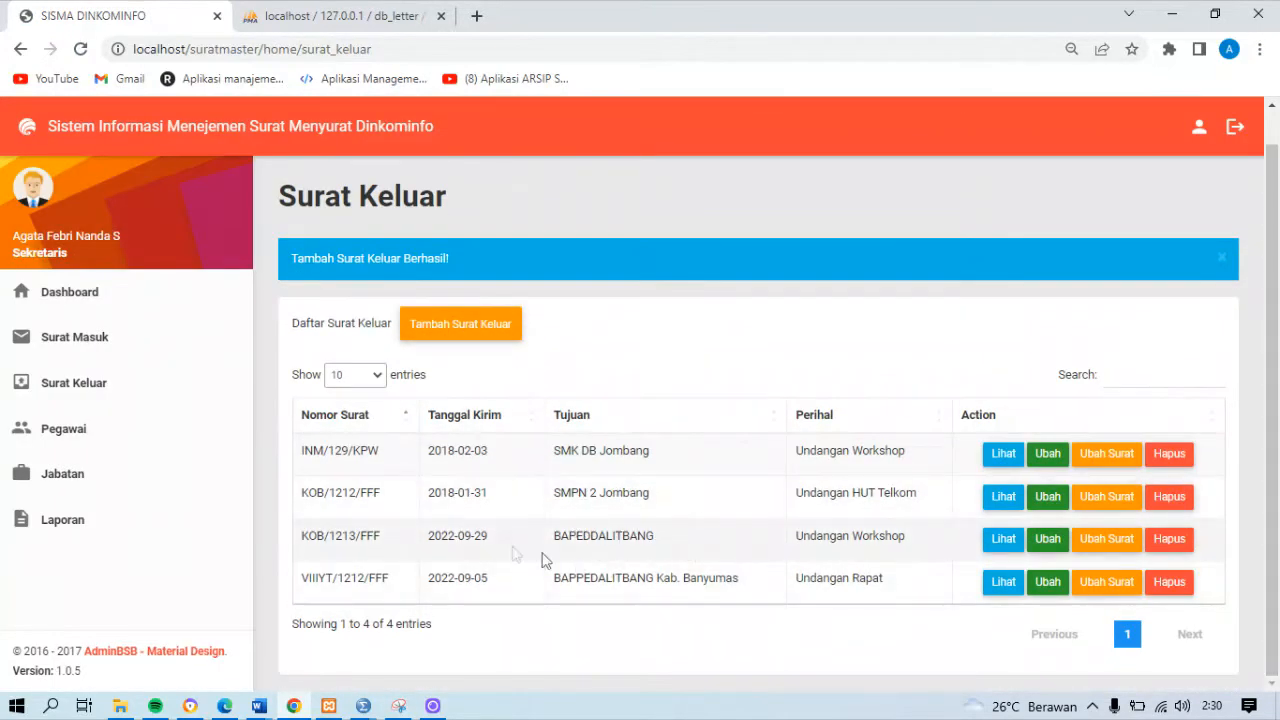
{"action": "left_click", "coordinate": [407, 424]}
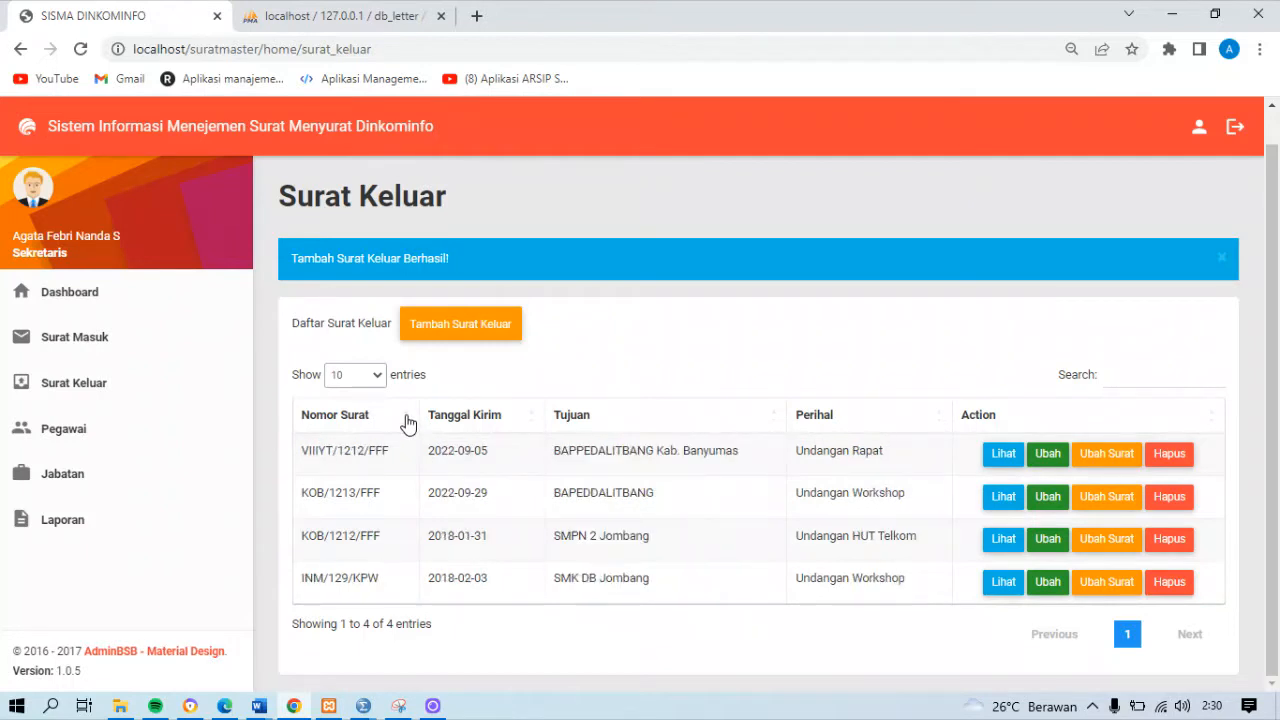
{"action": "left_click", "coordinate": [532, 424]}
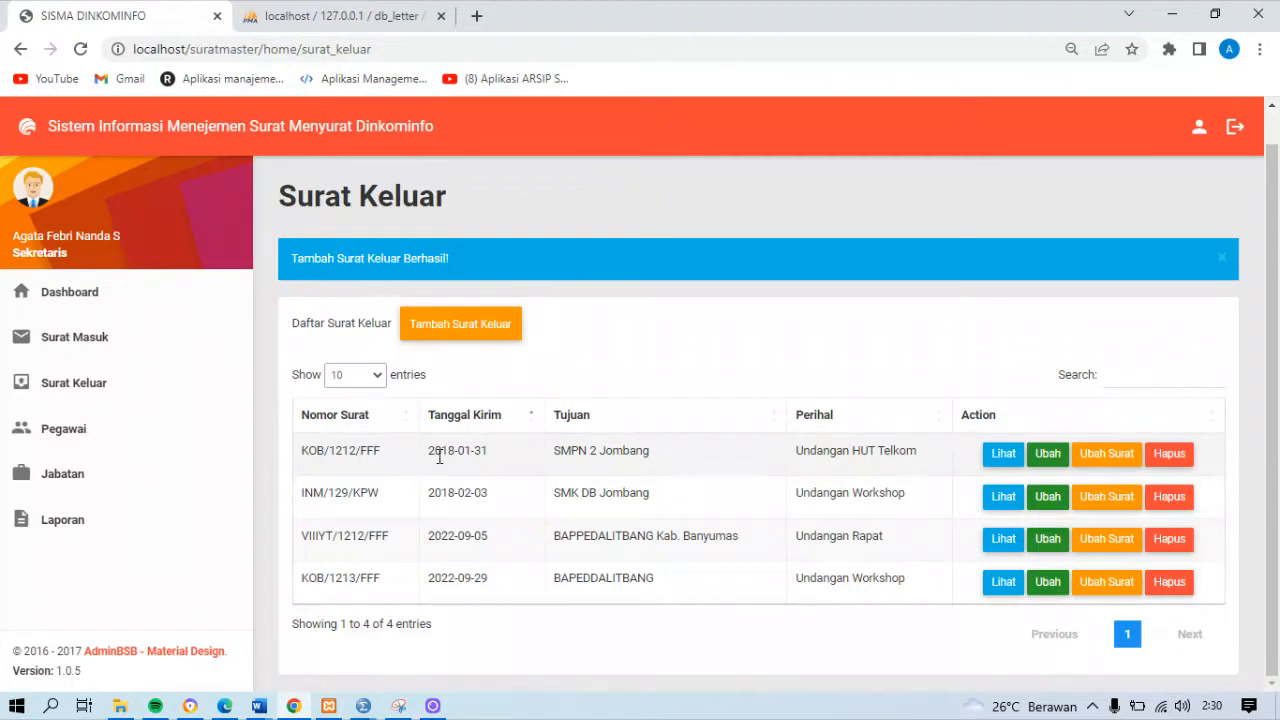
{"action": "left_click", "coordinate": [532, 424]}
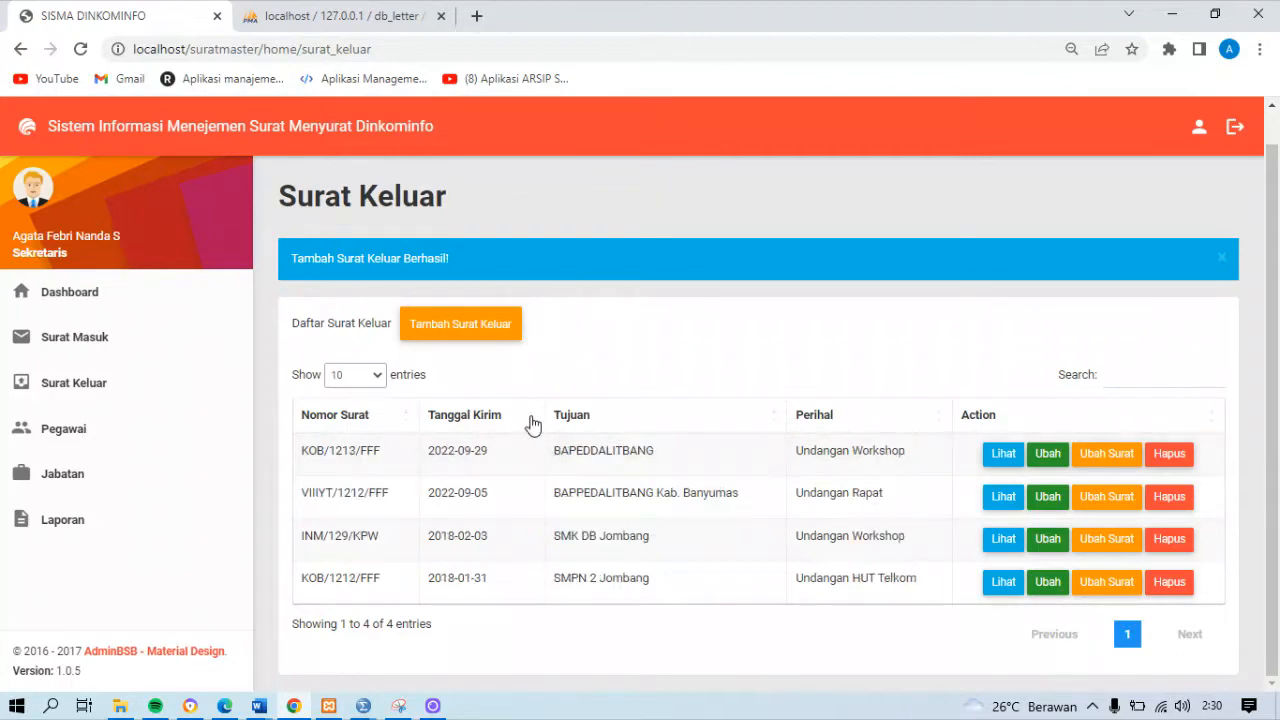
View the attached file of outgoing letter KOB/1213/FFF and return to the Surat Keluar list
{"action": "left_click", "coordinate": [1004, 455]}
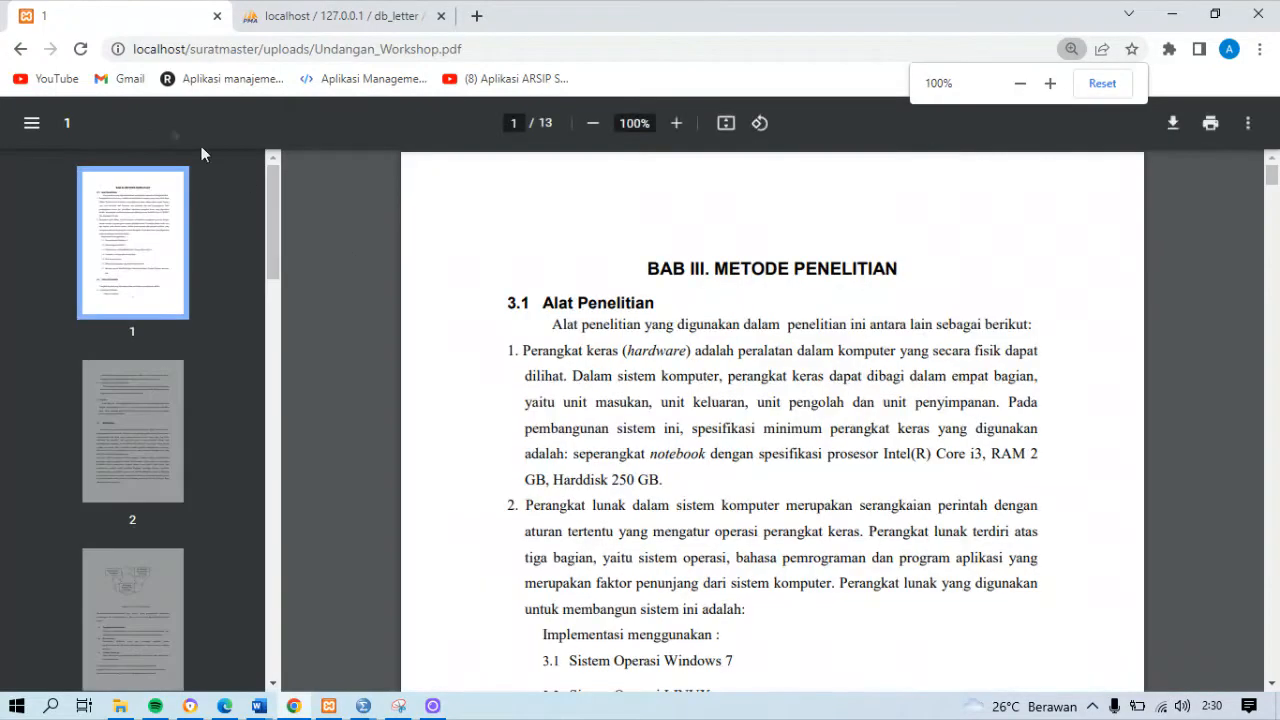
{"action": "left_click", "coordinate": [20, 48]}
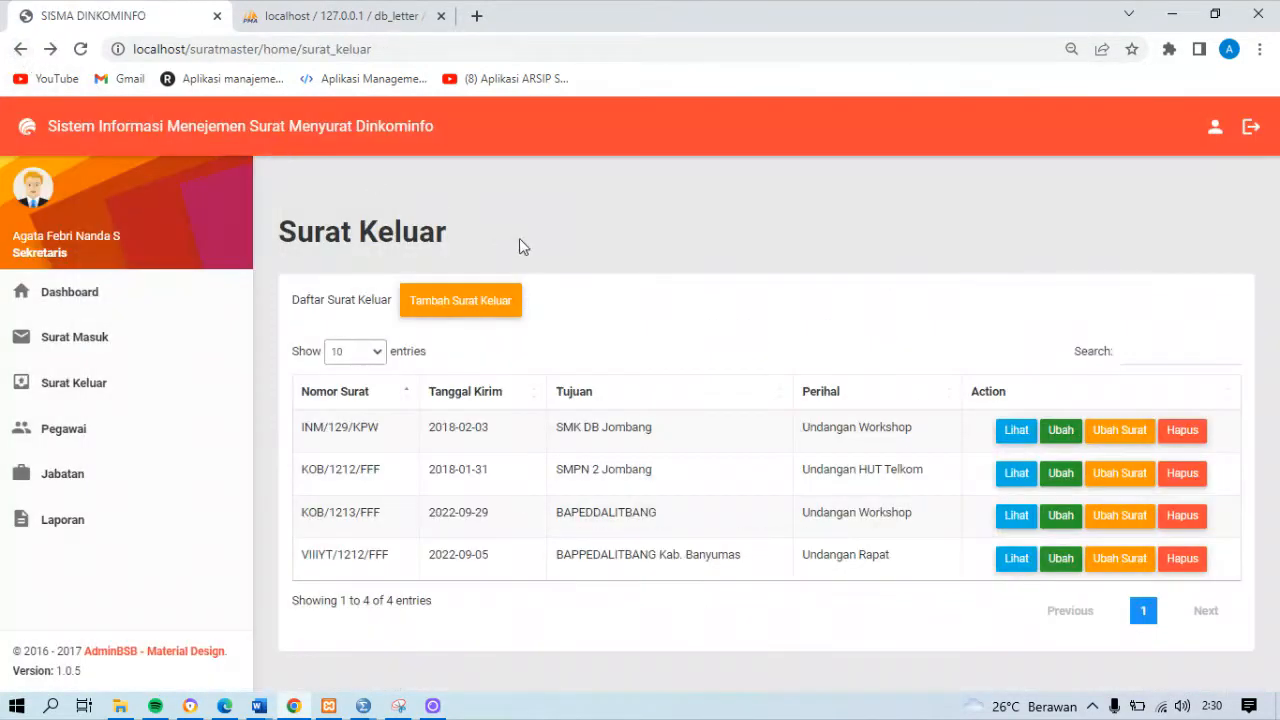
Change the Tujuan of outgoing letter INM/129/KPW to SMK N 2 Purwokerto and save the change
{"action": "left_click", "coordinate": [1060, 430]}
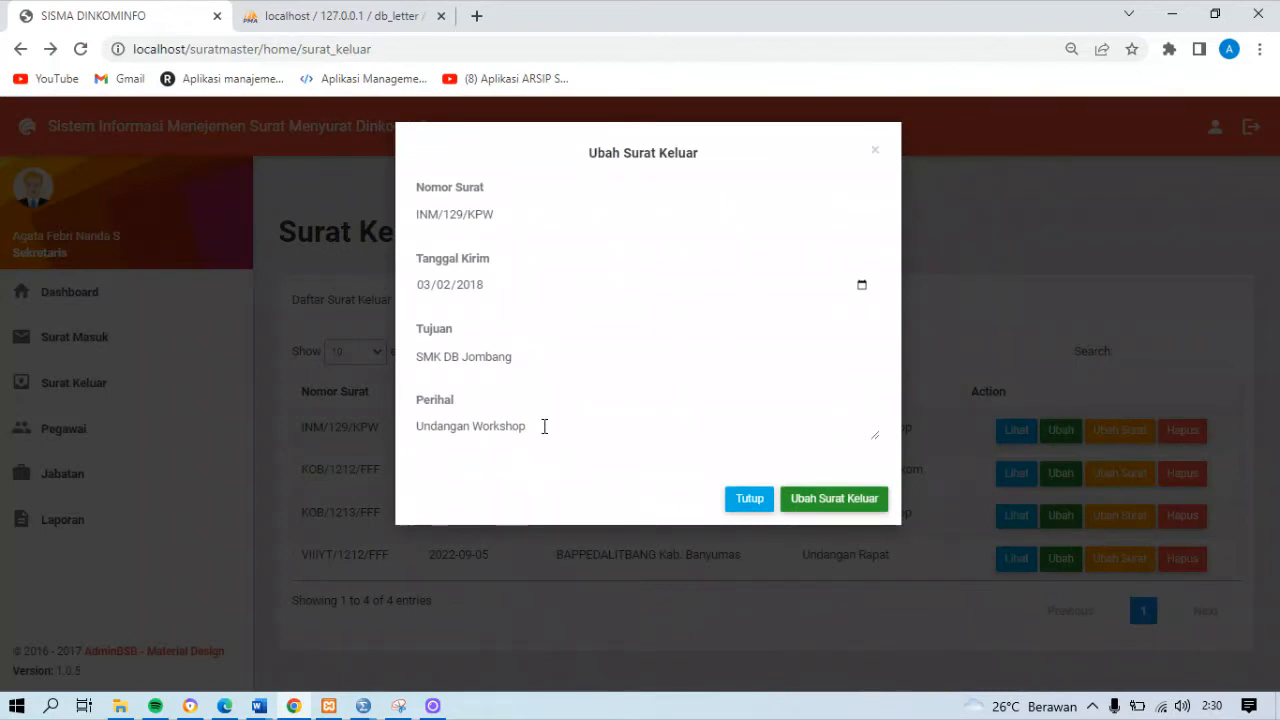
{"action": "left_click", "coordinate": [537, 350]}
{"action": "key", "text": "BackSpace"}
{"action": "key", "text": "BackSpace"}
{"action": "key", "text": "BackSpace"}
{"action": "key", "text": "BackSpace"}
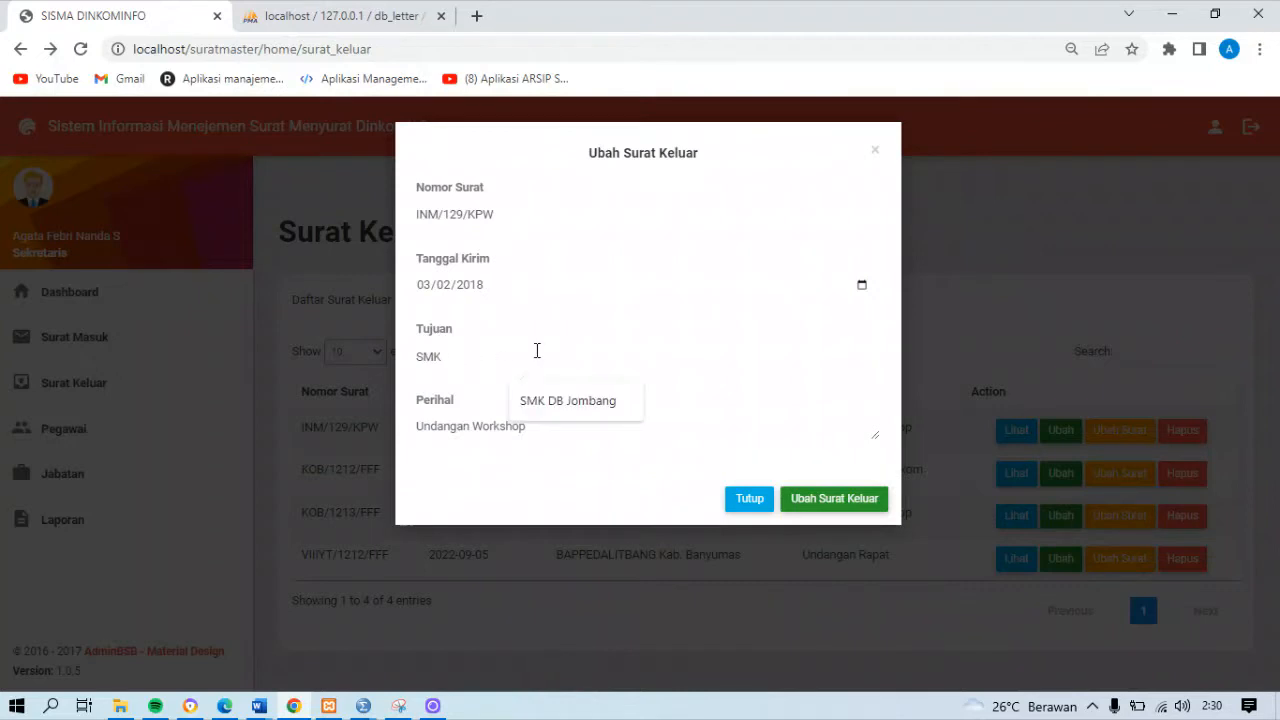
{"action": "type", "text": "N 2 Purwokerto"}
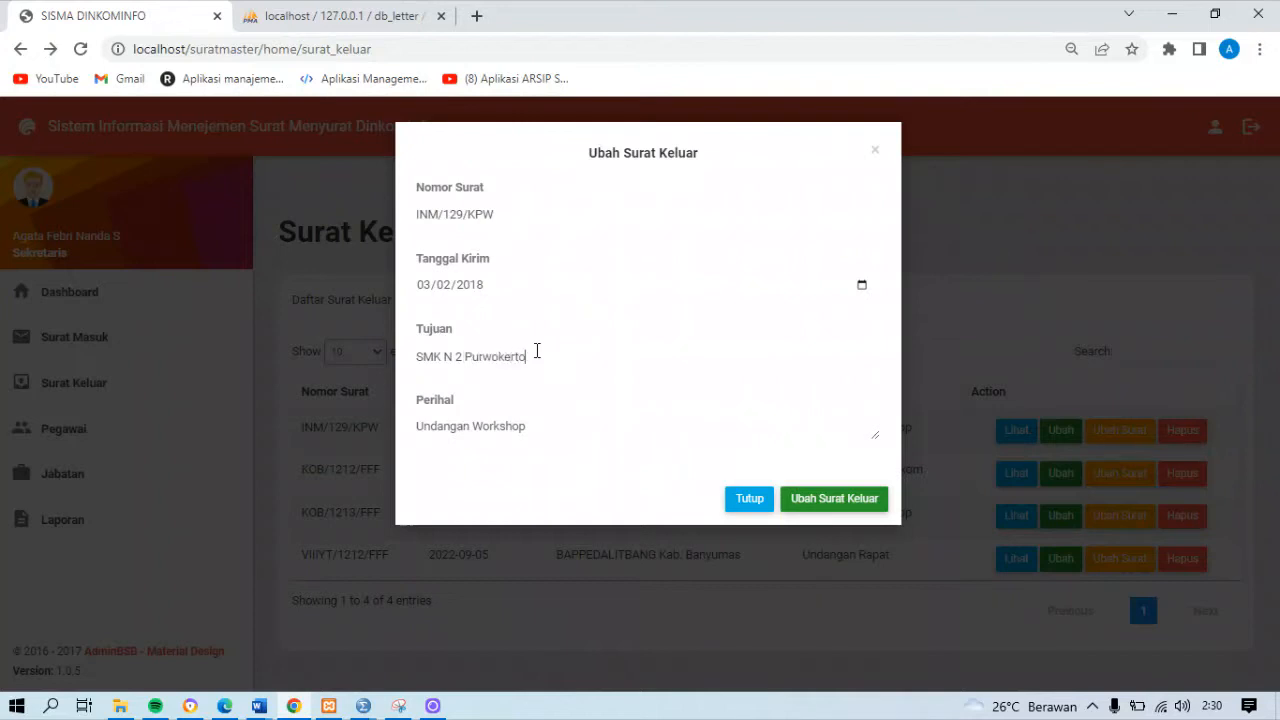
{"action": "left_click", "coordinate": [826, 498]}
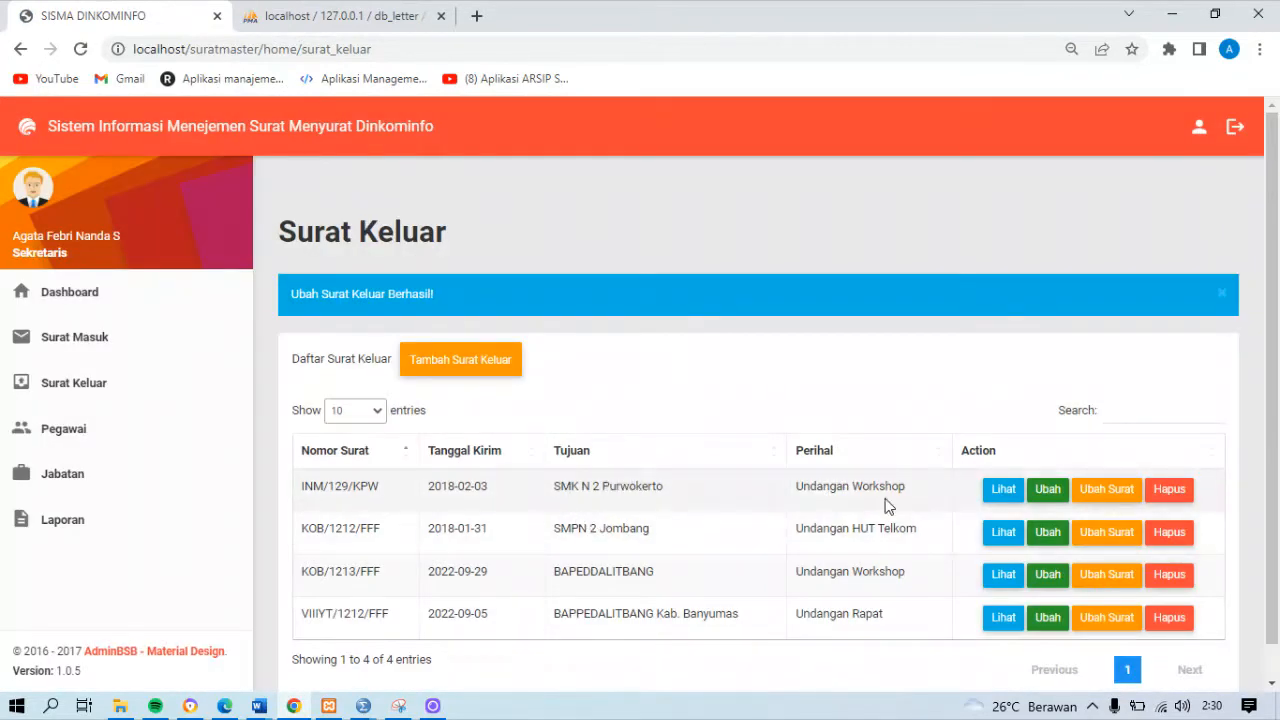
View the current file of outgoing letter INM/129/KPW and return to the Surat Keluar list
{"action": "left_click", "coordinate": [1104, 489]}
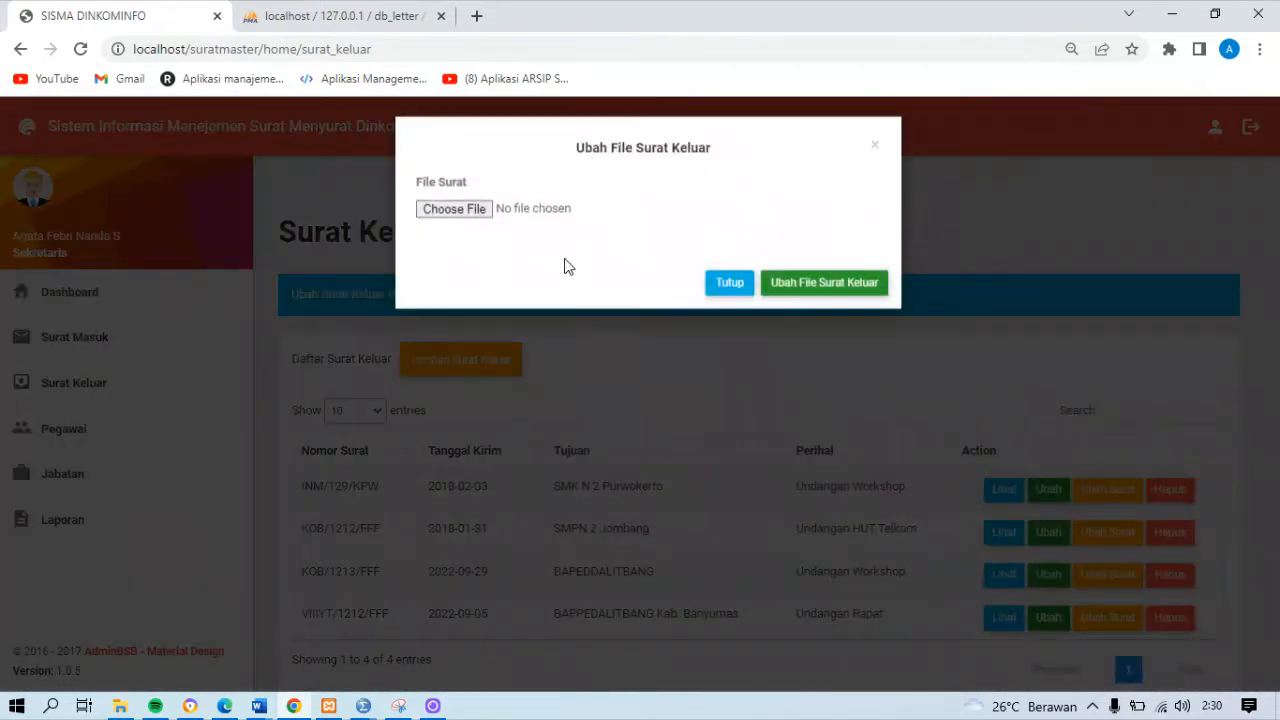
{"action": "left_click", "coordinate": [872, 153]}
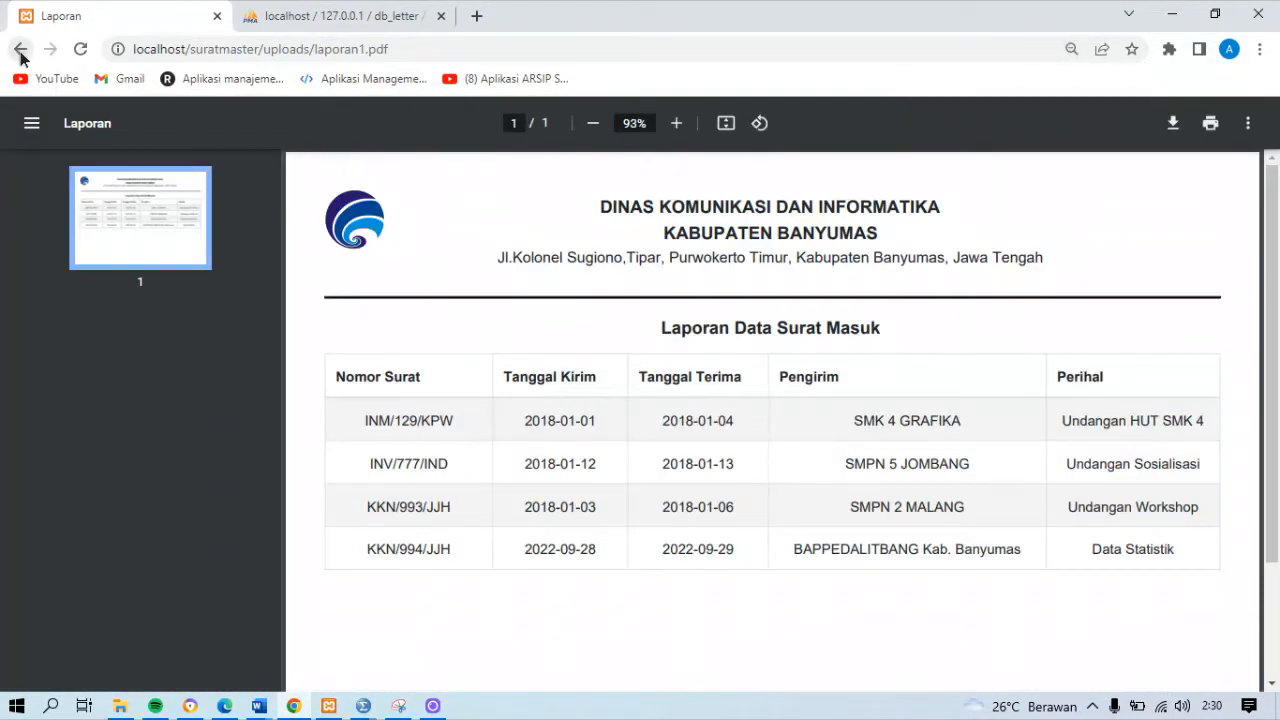
{"action": "left_click", "coordinate": [20, 52]}
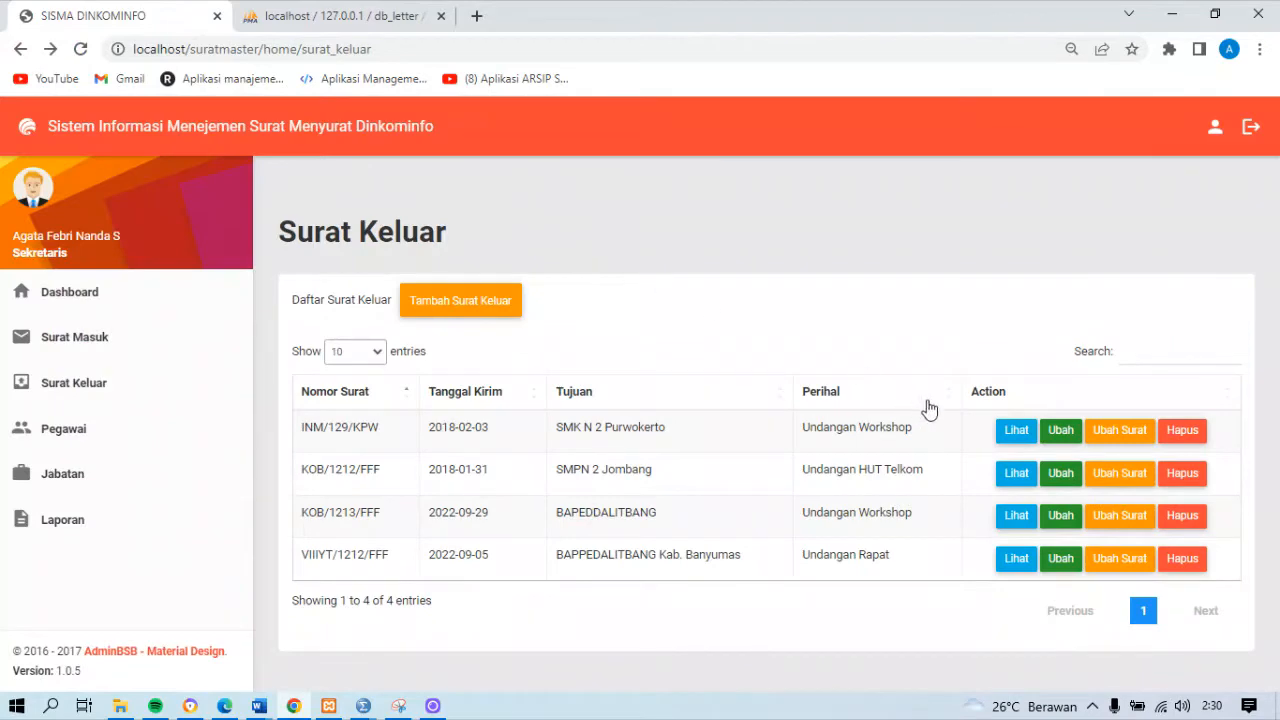
Replace the file of outgoing letter INM/129/KPW with BAB 8 TANAMAN PANGAN DAN KEHUTANAN 2021 OK FIX.pdf and view the uploaded file
{"action": "left_click", "coordinate": [1130, 440]}
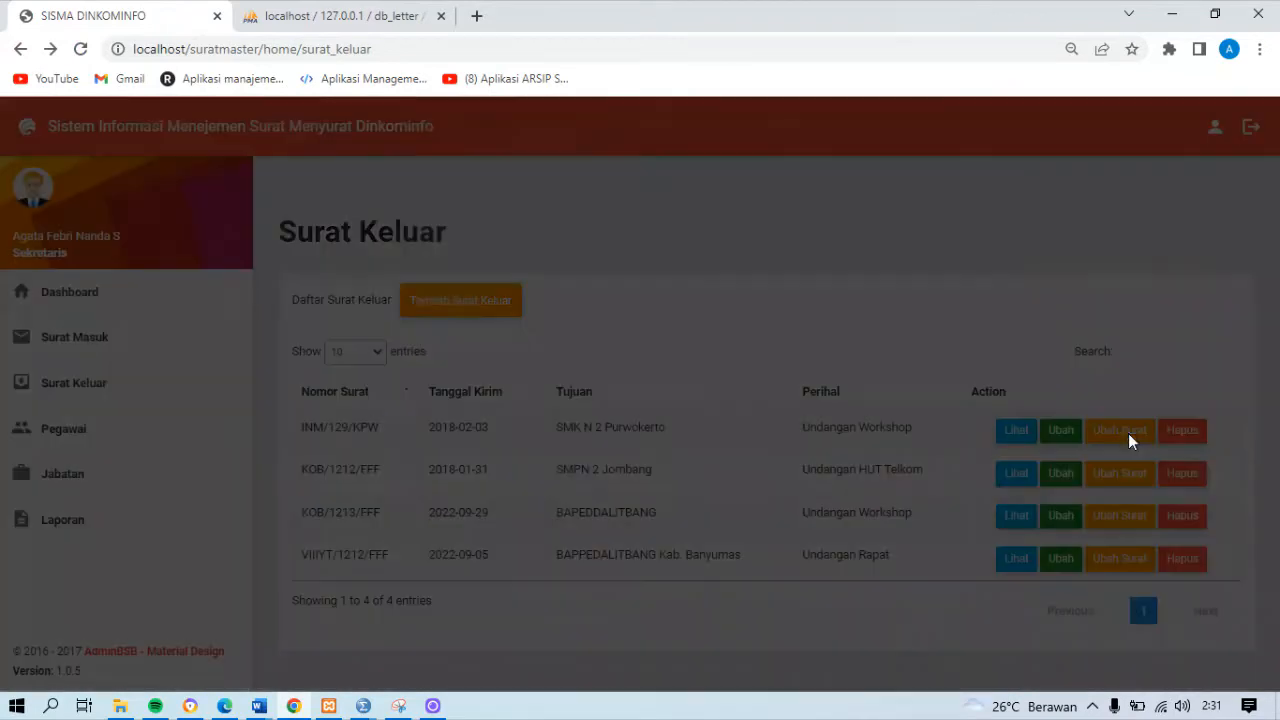
{"action": "left_click", "coordinate": [470, 217]}
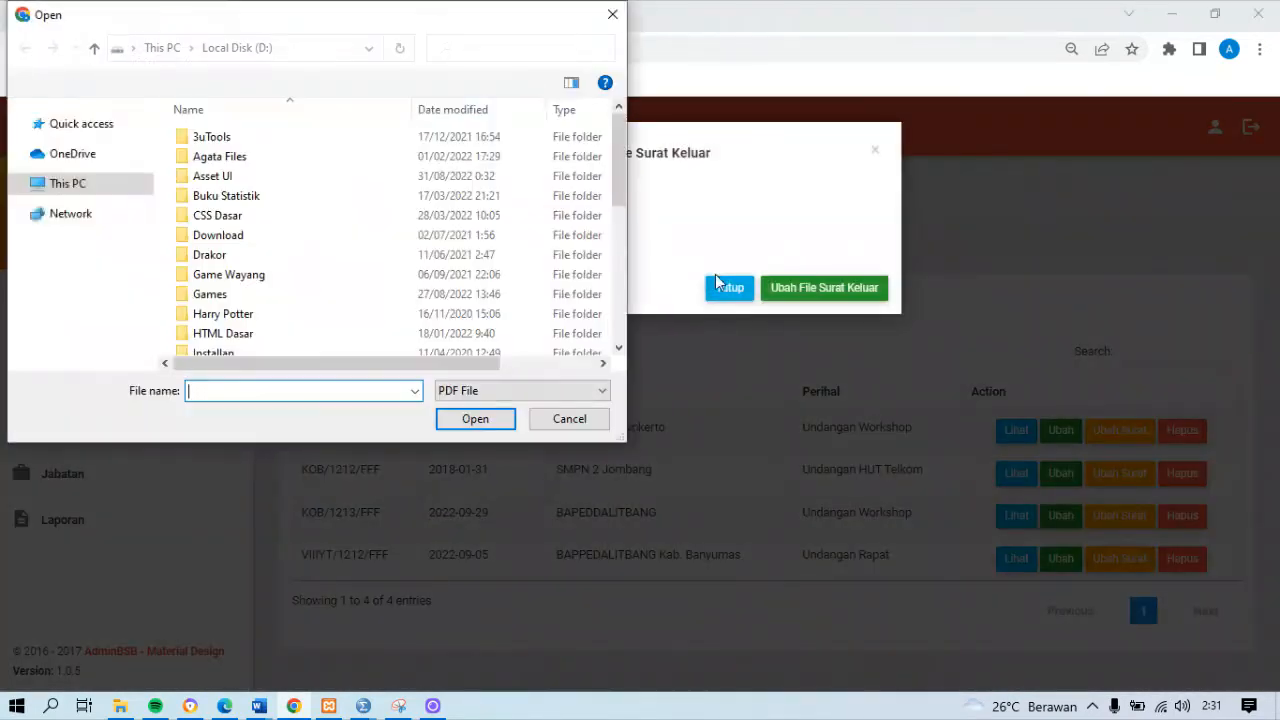
{"action": "scroll", "coordinate": [519, 321], "scroll_direction": "down", "scroll_amount": 5}
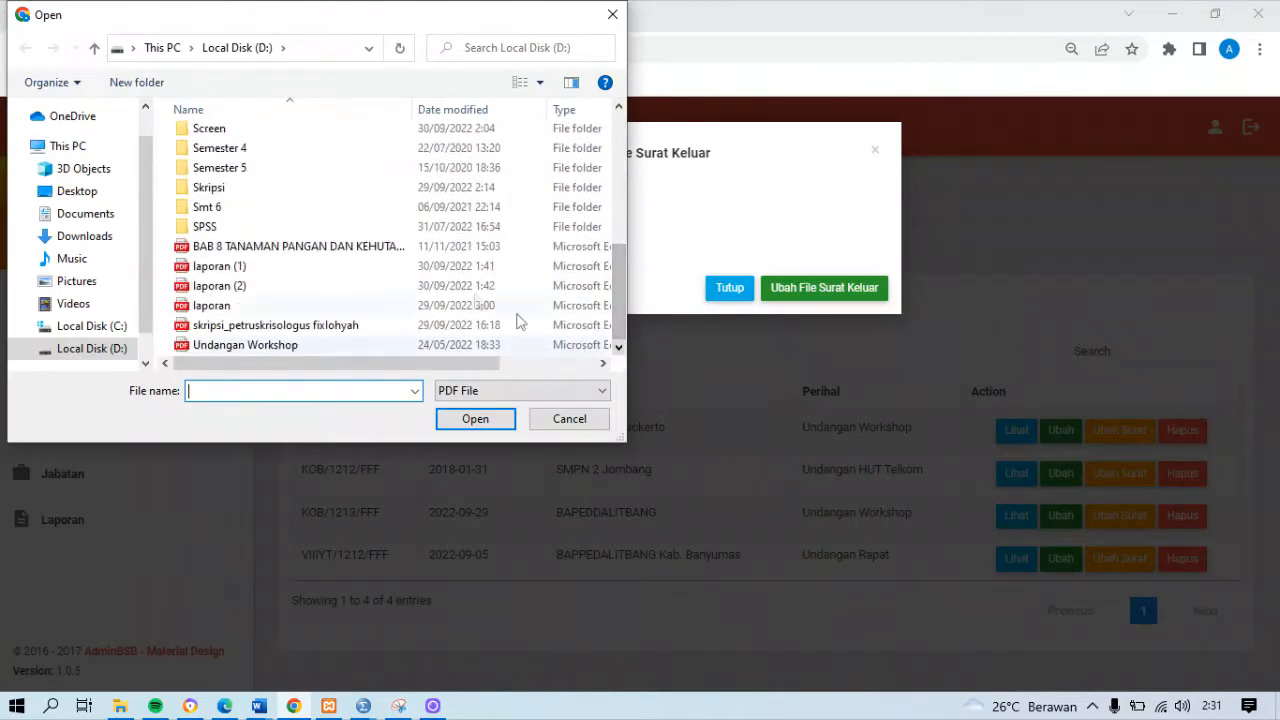
{"action": "left_click", "coordinate": [380, 248]}
{"action": "left_click", "coordinate": [484, 426]}
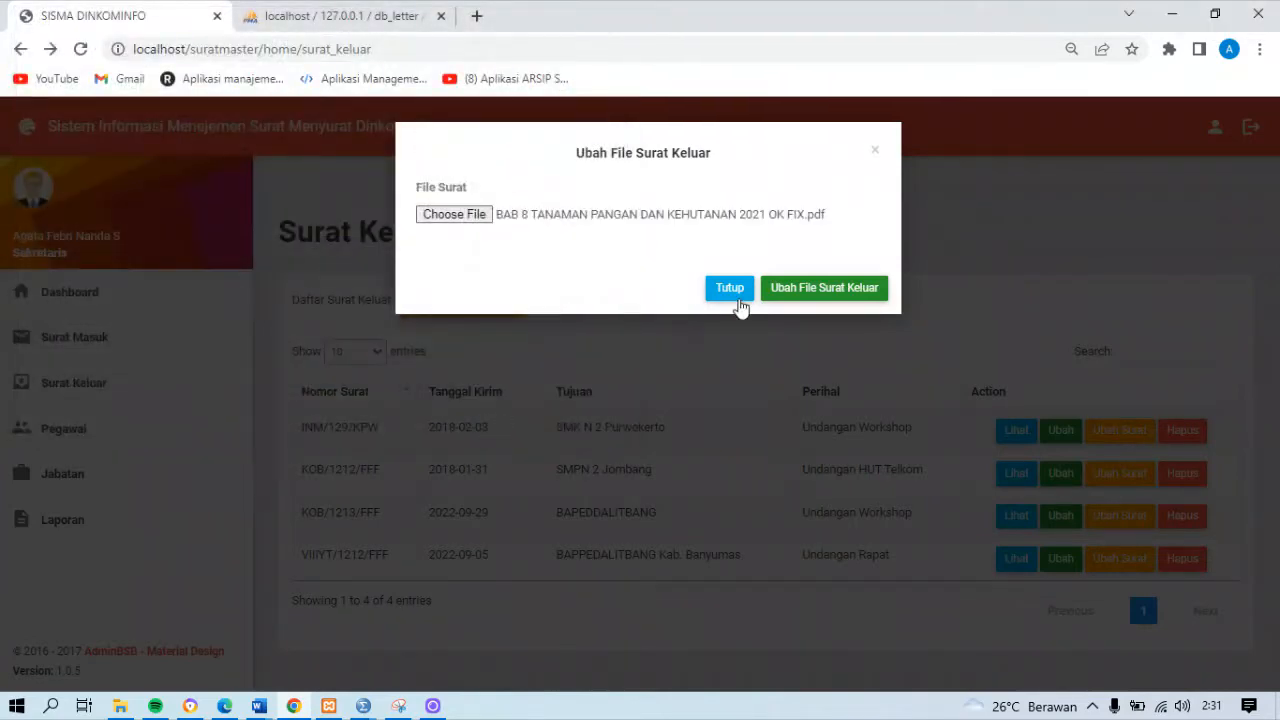
{"action": "left_click", "coordinate": [812, 290]}
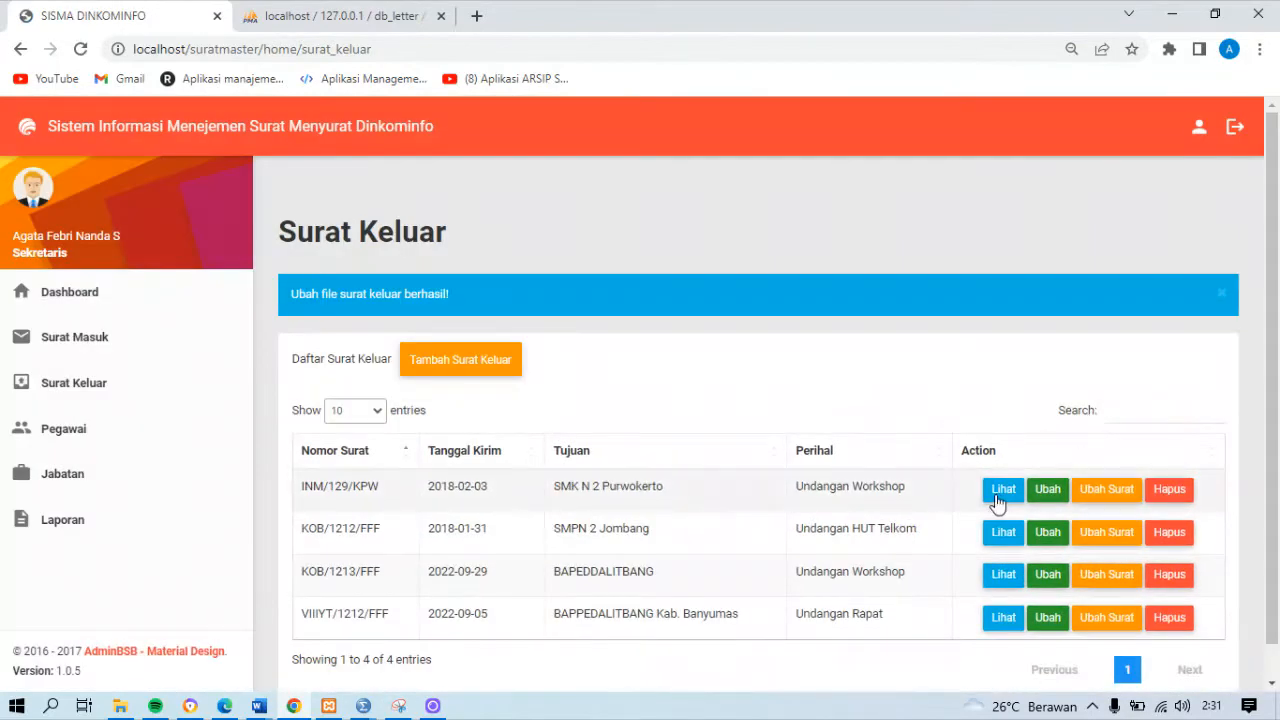
{"action": "left_click", "coordinate": [997, 500]}
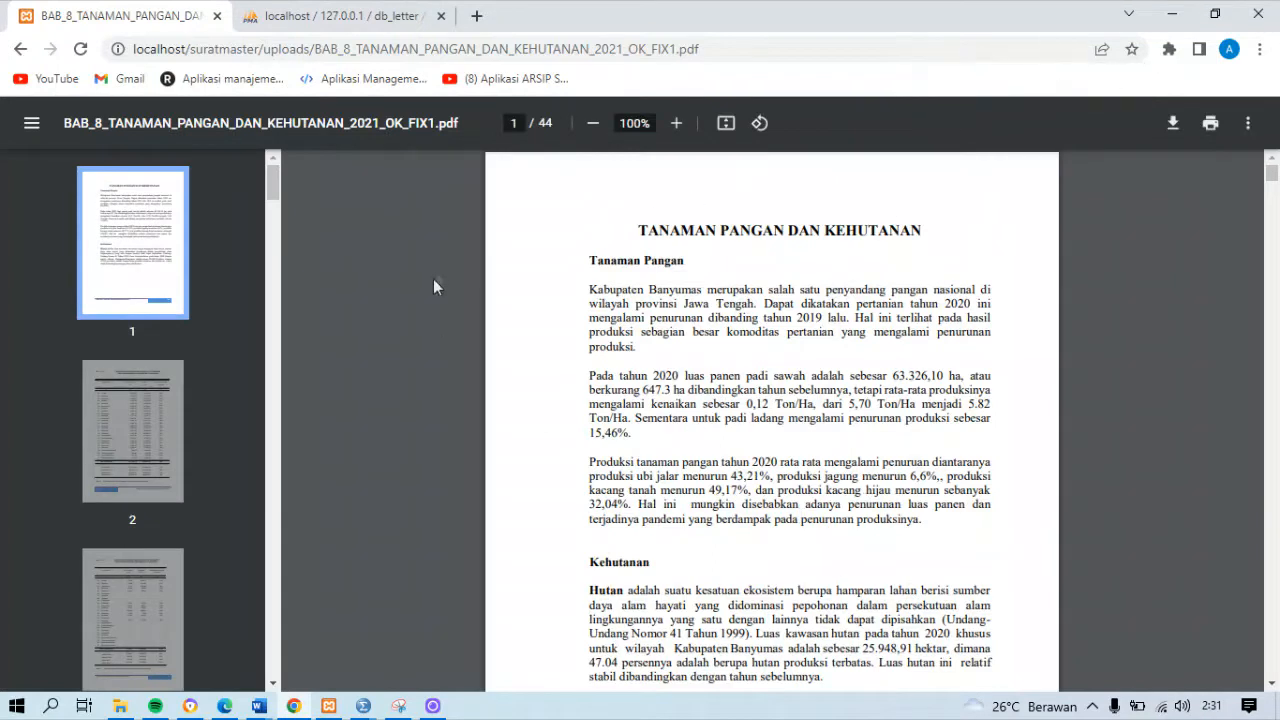
{"action": "left_click", "coordinate": [20, 49]}
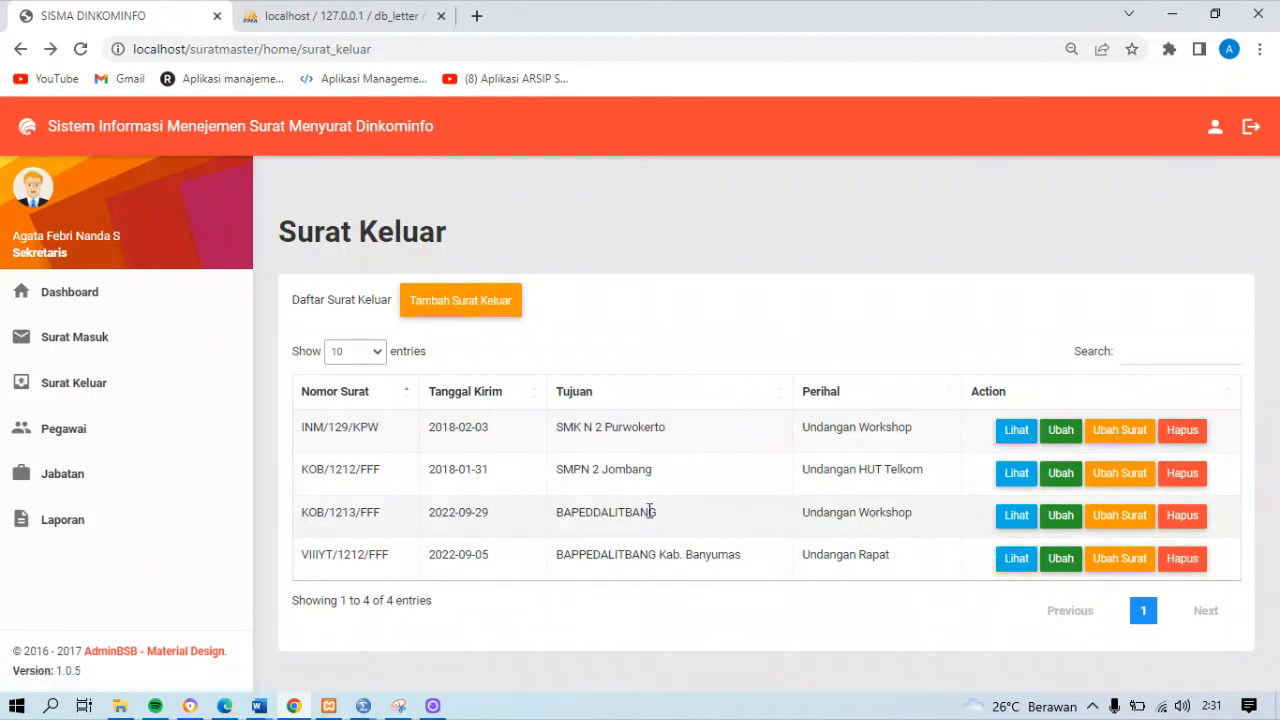
Delete outgoing letter KOB/1213/FFF from the Surat Keluar list and confirm the deletion
{"action": "left_click", "coordinate": [1182, 518]}
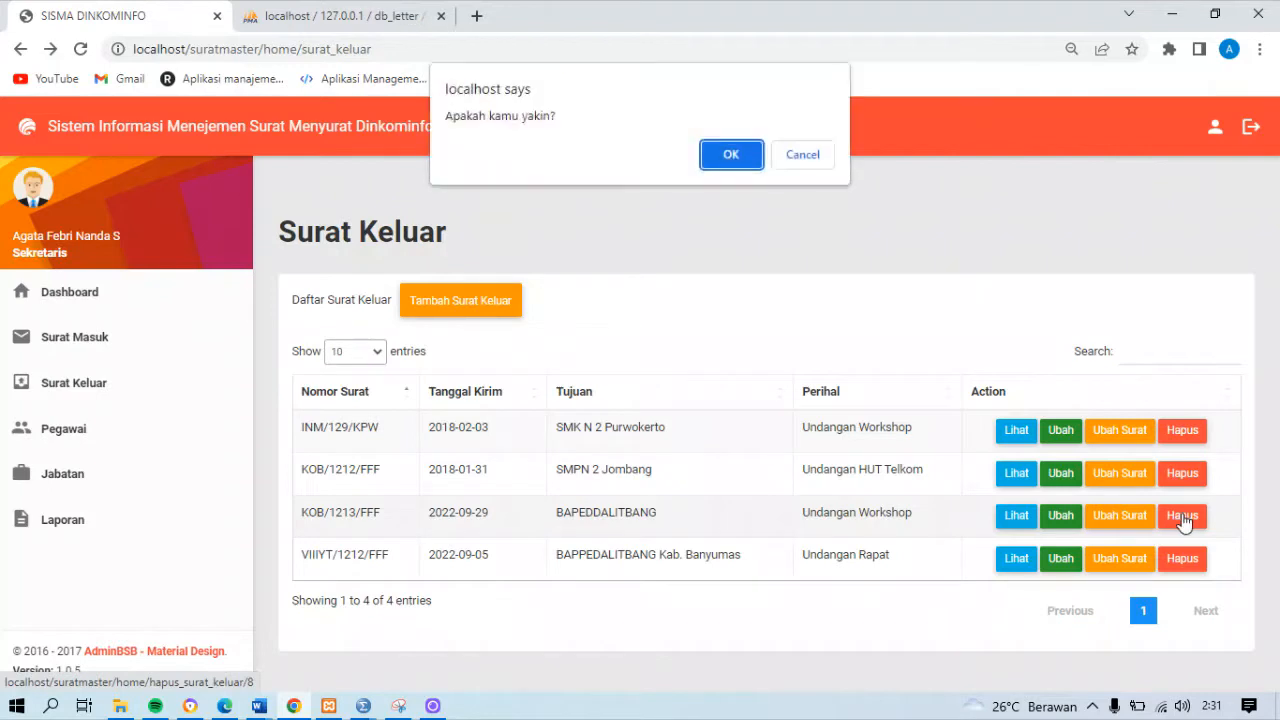
{"action": "left_click", "coordinate": [730, 154]}
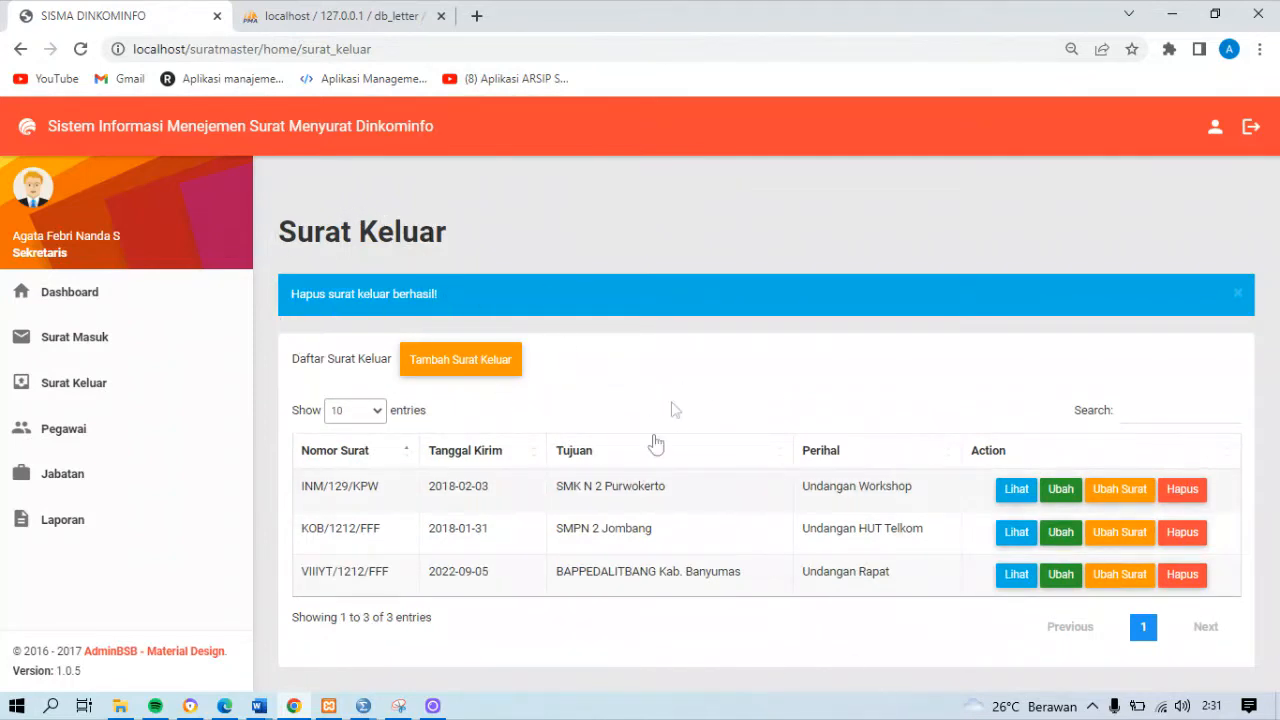
Search the Surat Keluar list for "hut"
{"action": "left_click", "coordinate": [1130, 416]}
{"action": "type", "text": "hut"}
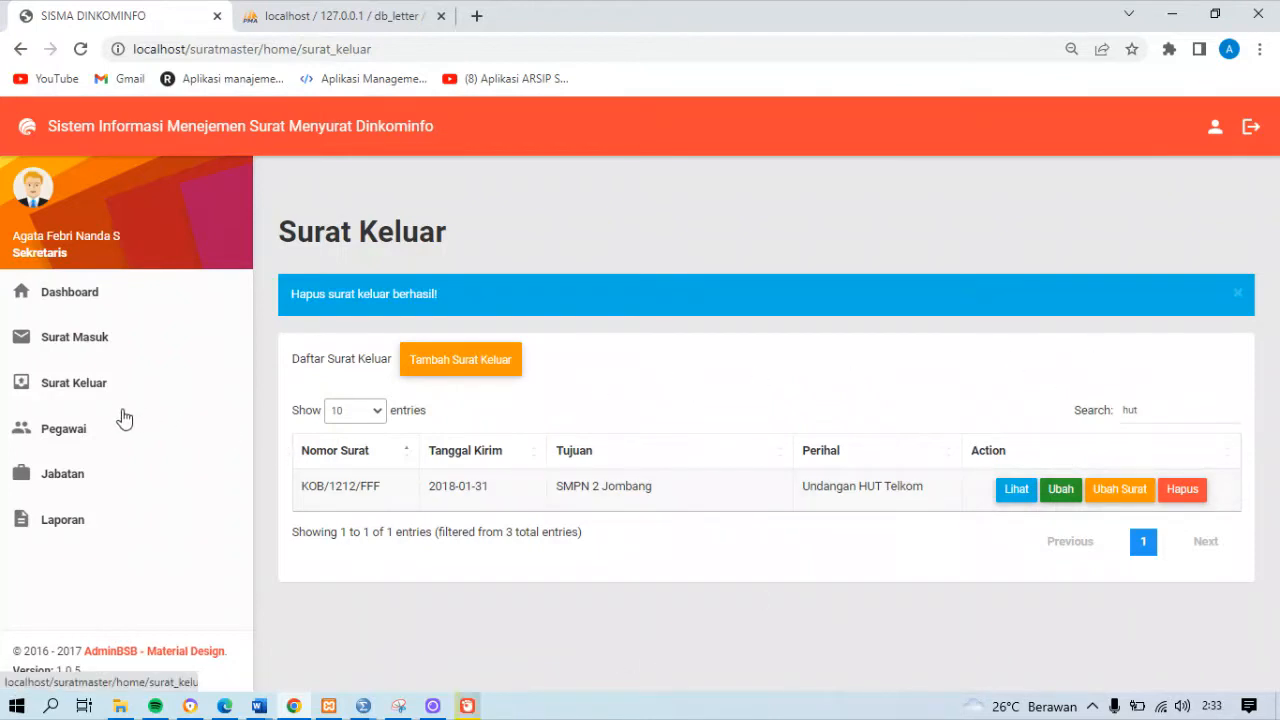
Open the Pegawai page and look through the employee list with its positions and photos
{"action": "left_click", "coordinate": [122, 432]}
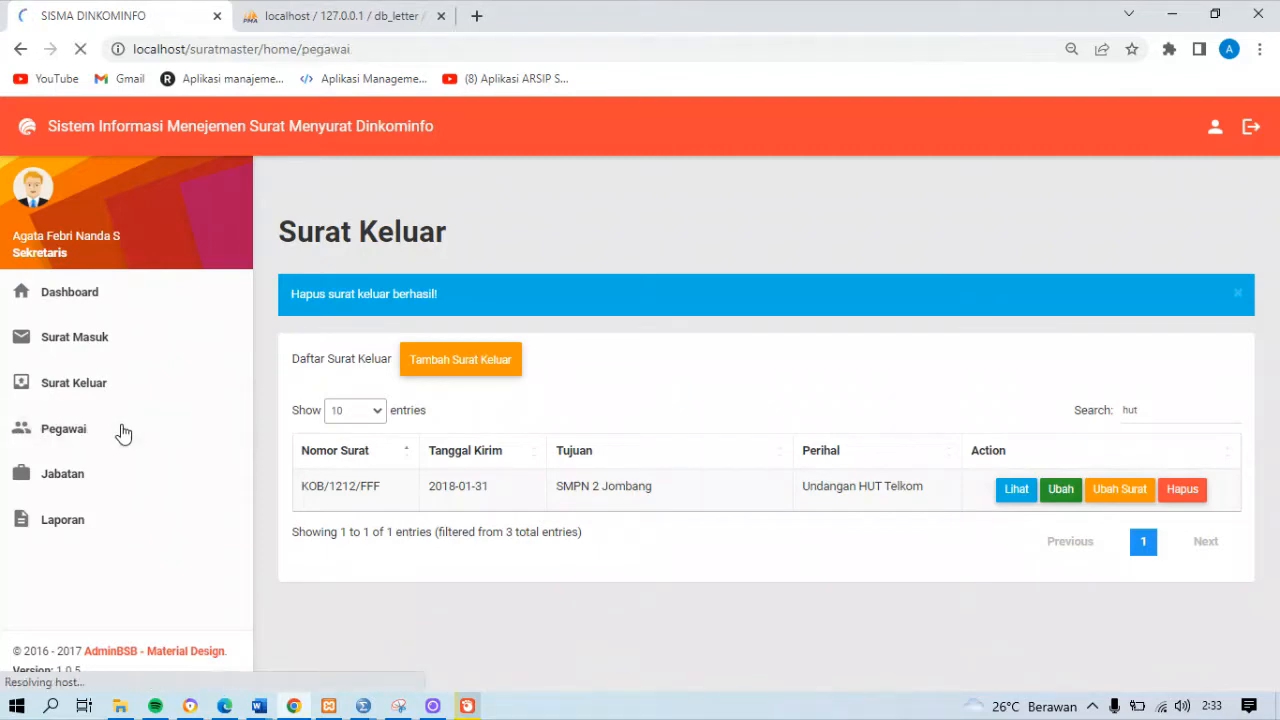
{"action": "scroll", "coordinate": [1277, 238], "scroll_direction": "down", "scroll_amount": 10}
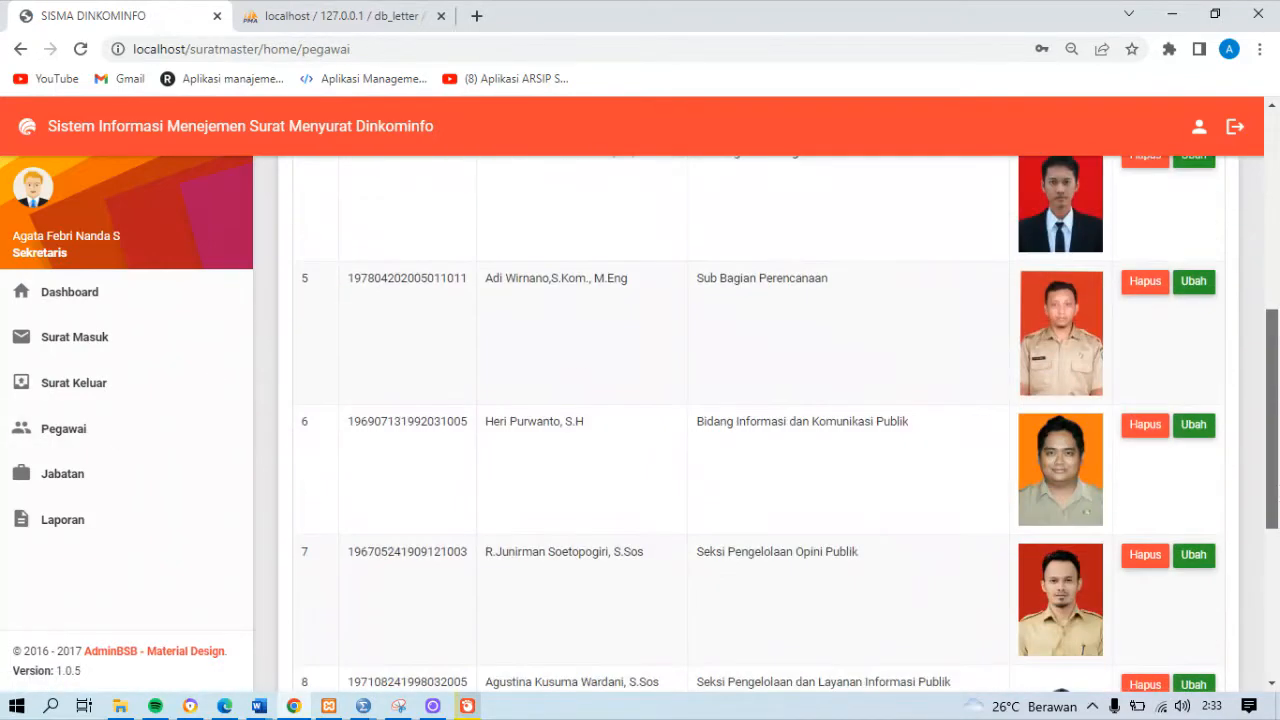
{"action": "scroll", "coordinate": [1277, 238], "scroll_direction": "up", "scroll_amount": 10}
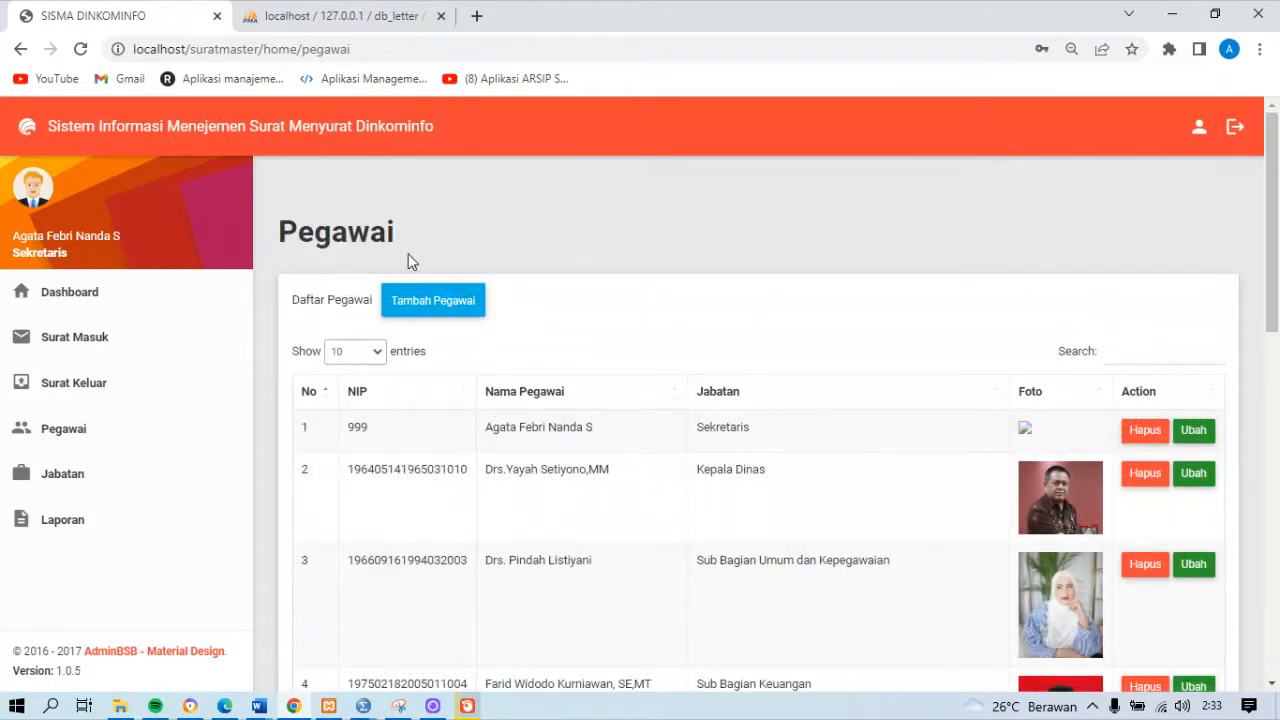
{"action": "scroll", "coordinate": [1277, 366], "scroll_direction": "down", "scroll_amount": 4}
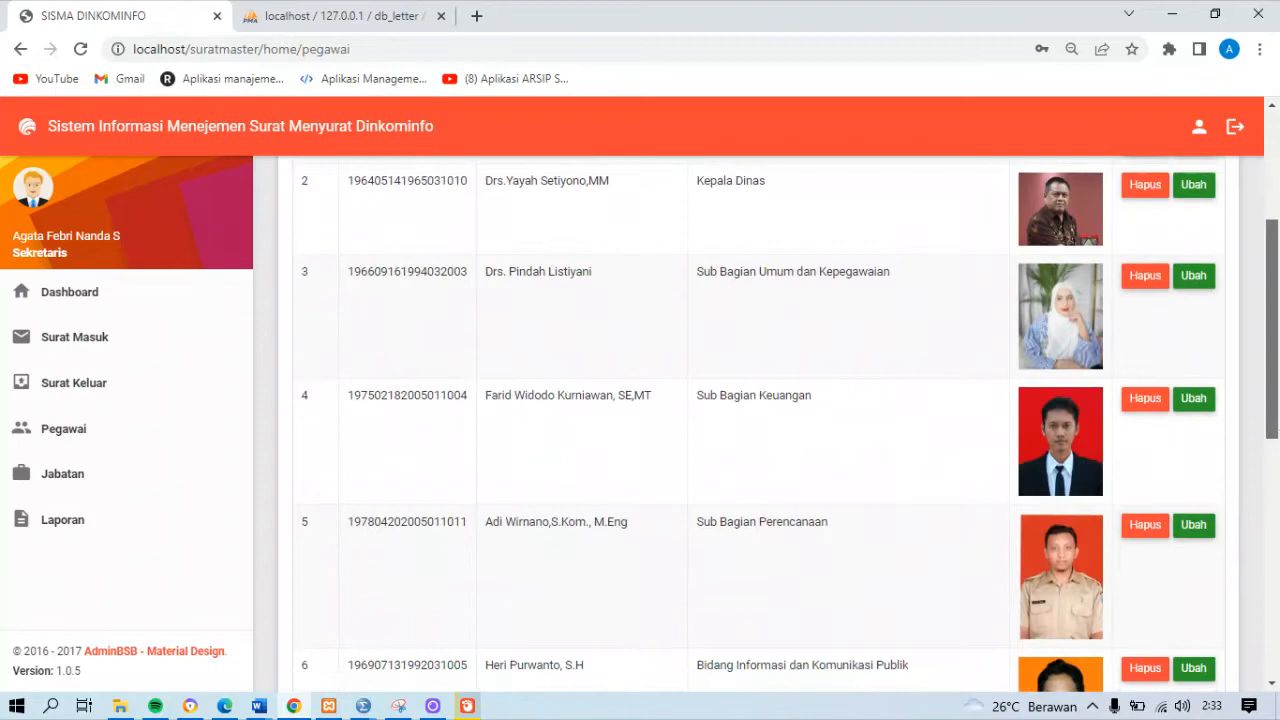
{"action": "scroll", "coordinate": [1277, 366], "scroll_direction": "up", "scroll_amount": 4}
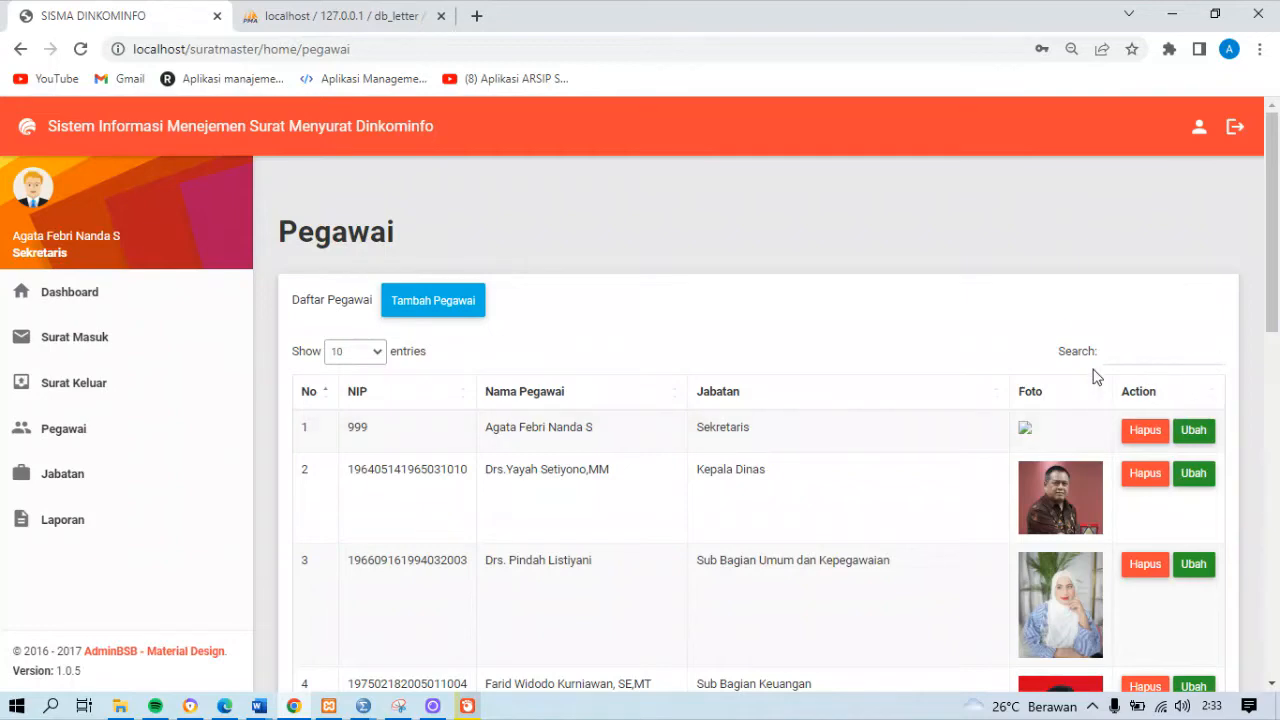
Start a new employee entry with the employee's name and NIP, and choose Sekretaris as the Jabatan
{"action": "scroll", "coordinate": [1273, 250], "scroll_direction": "down", "scroll_amount": 1}
{"action": "scroll", "coordinate": [1273, 250], "scroll_direction": "up", "scroll_amount": 1}
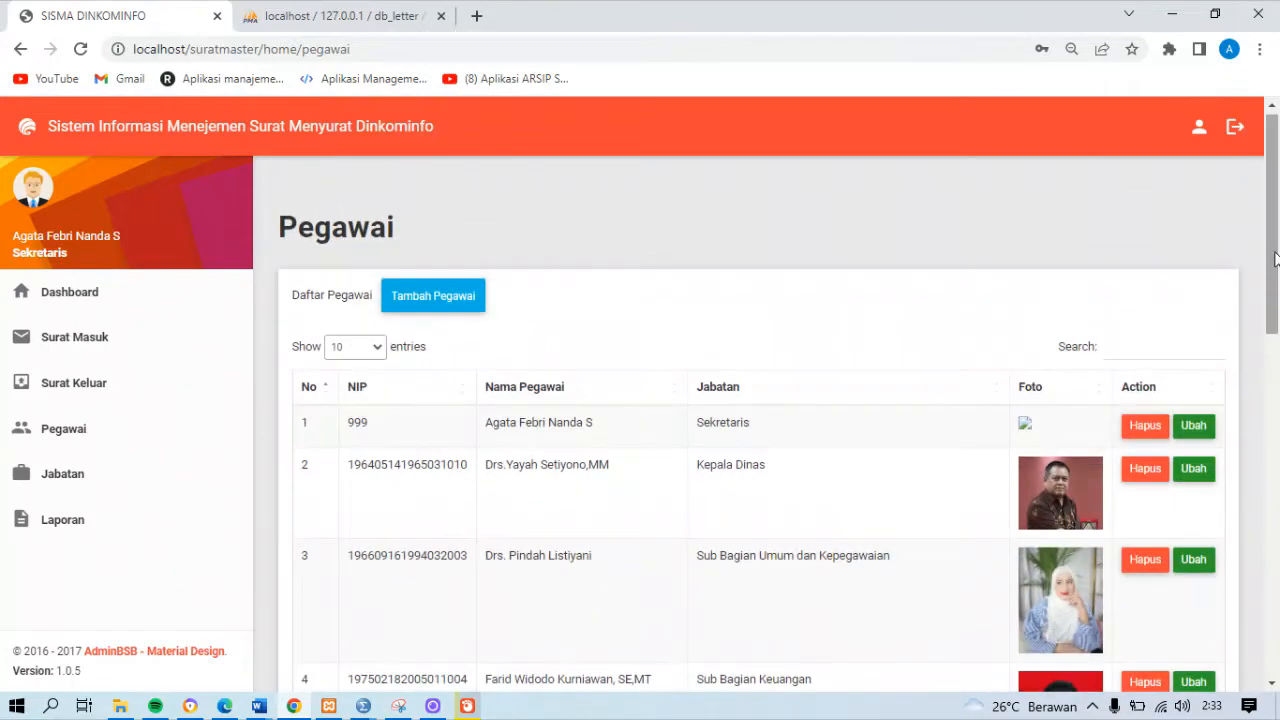
{"action": "left_click", "coordinate": [411, 306]}
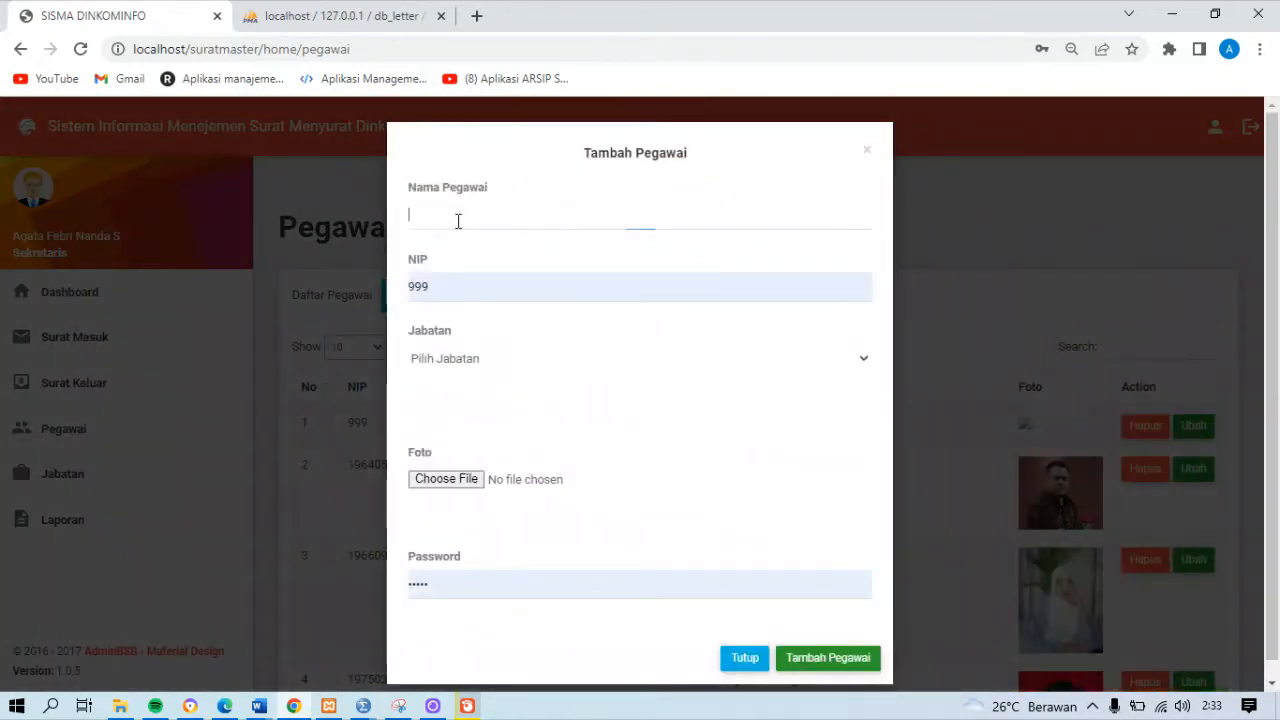
{"action": "left_click", "coordinate": [458, 221]}
{"action": "type", "text": "Andi"}
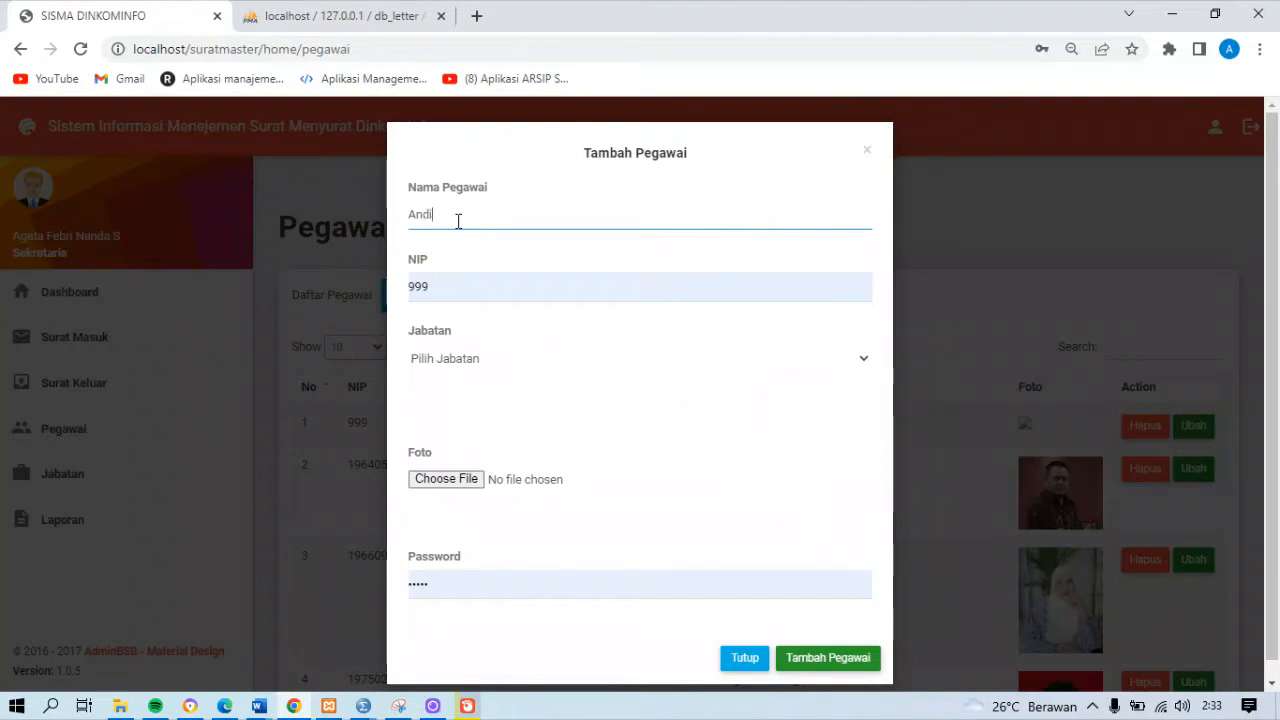
{"action": "left_click", "coordinate": [436, 281]}
{"action": "key", "text": "BackSpace"}
{"action": "key", "text": "BackSpace"}
{"action": "key", "text": "BackSpace"}
{"action": "type", "text": "111"}
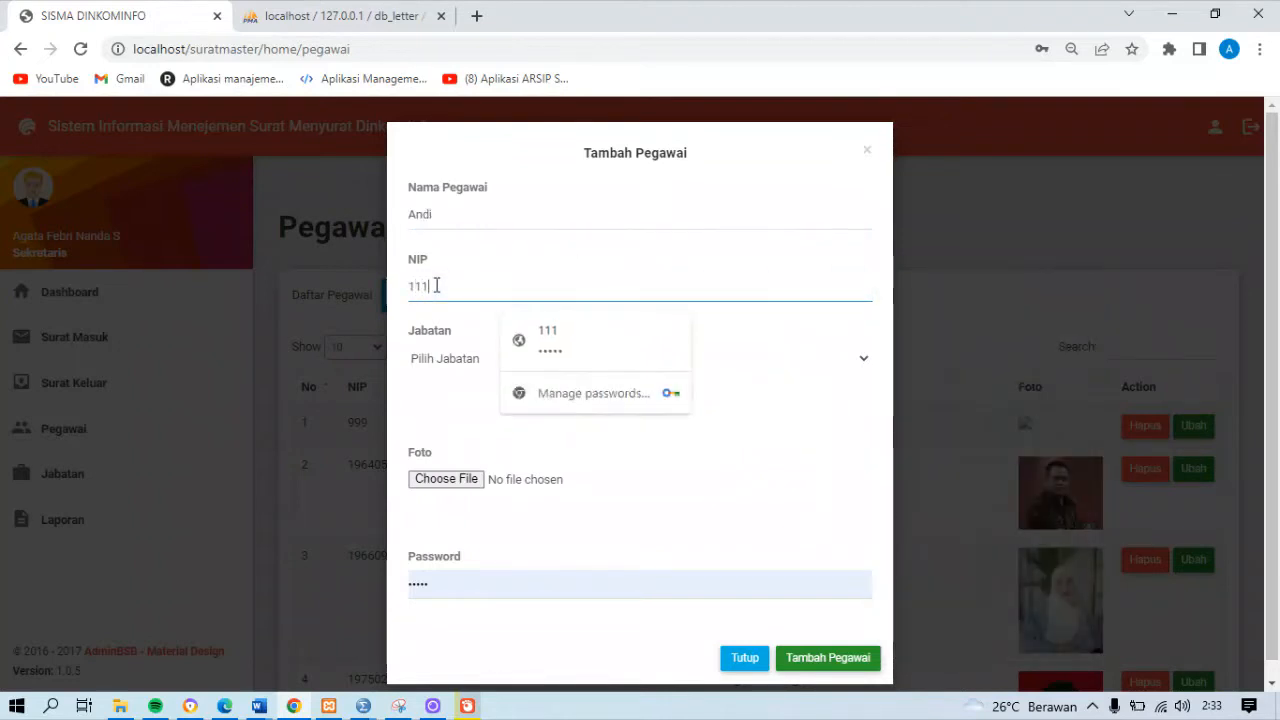
{"action": "left_click", "coordinate": [442, 356]}
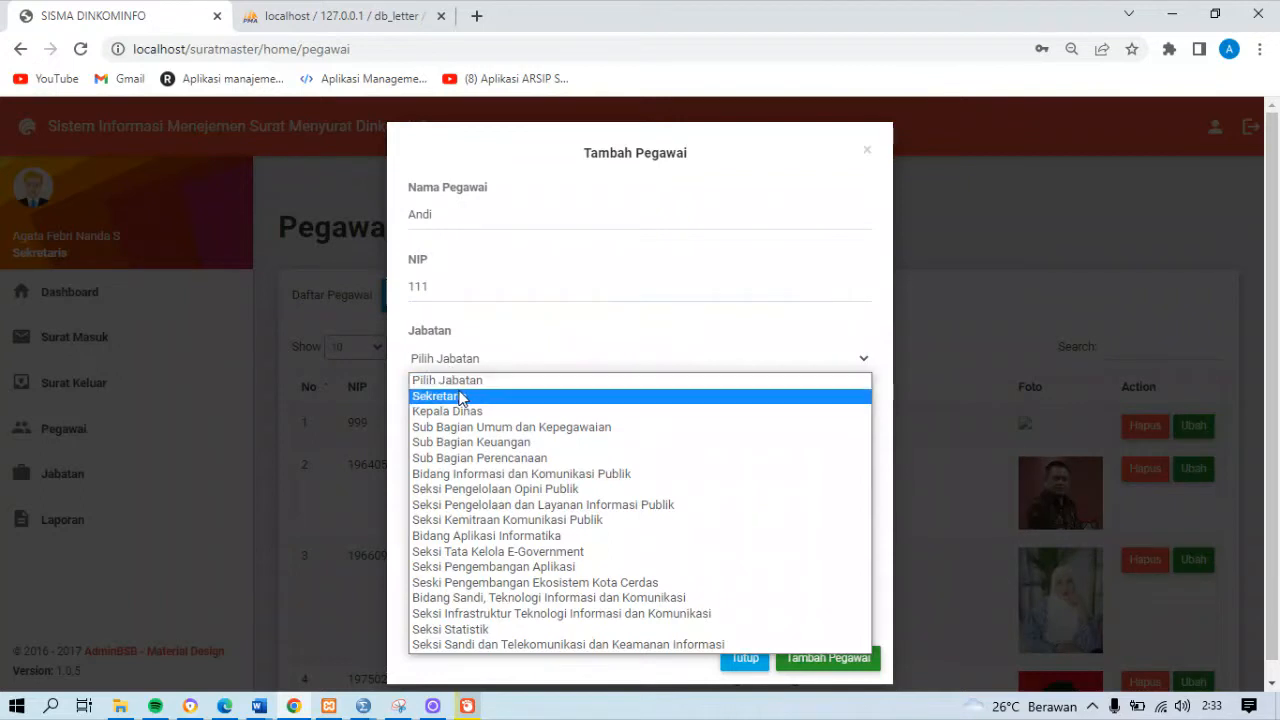
{"action": "left_click", "coordinate": [460, 395]}
{"action": "left_click", "coordinate": [453, 479]}
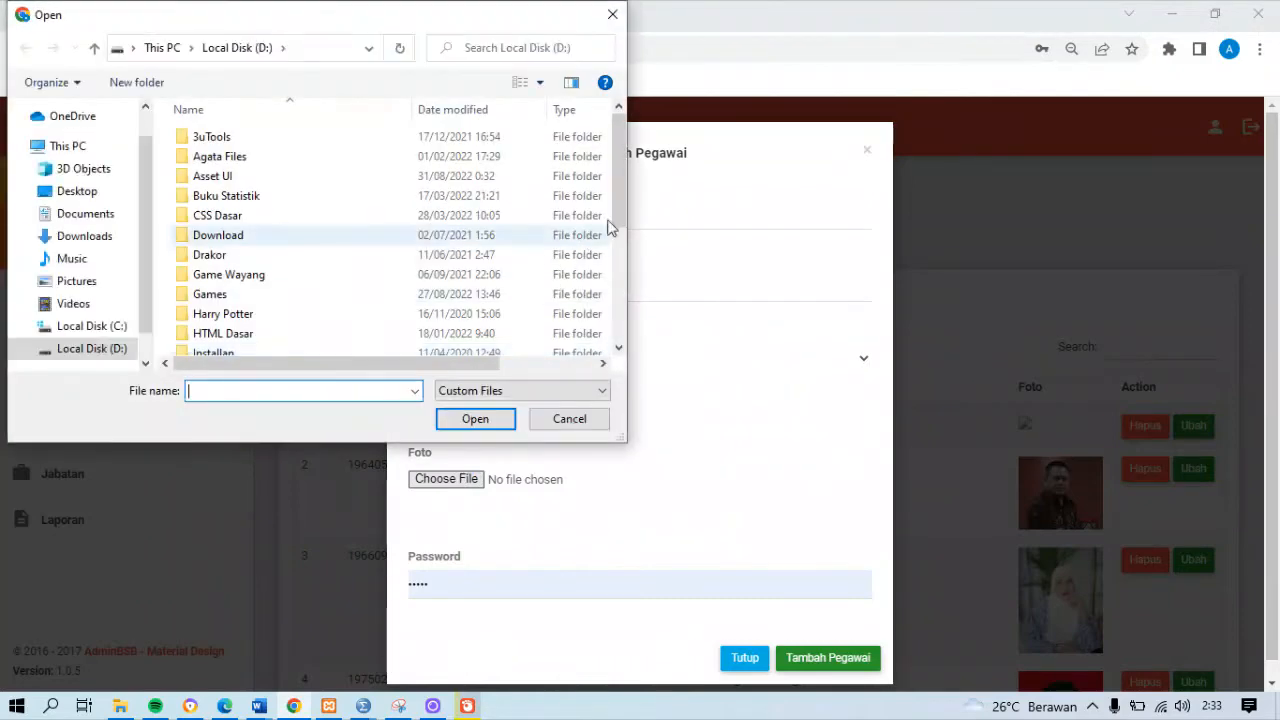
{"action": "scroll", "coordinate": [443, 220], "scroll_direction": "down", "scroll_amount": 4}
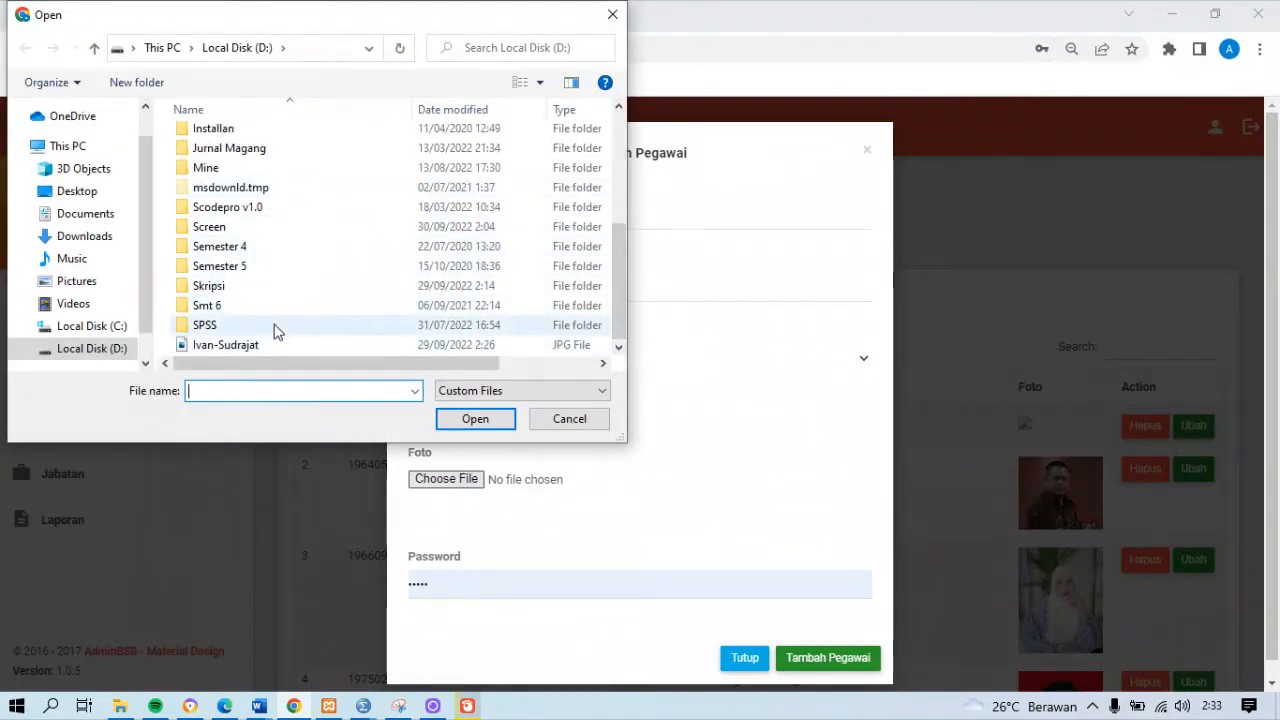
{"action": "double_click", "coordinate": [258, 286]}
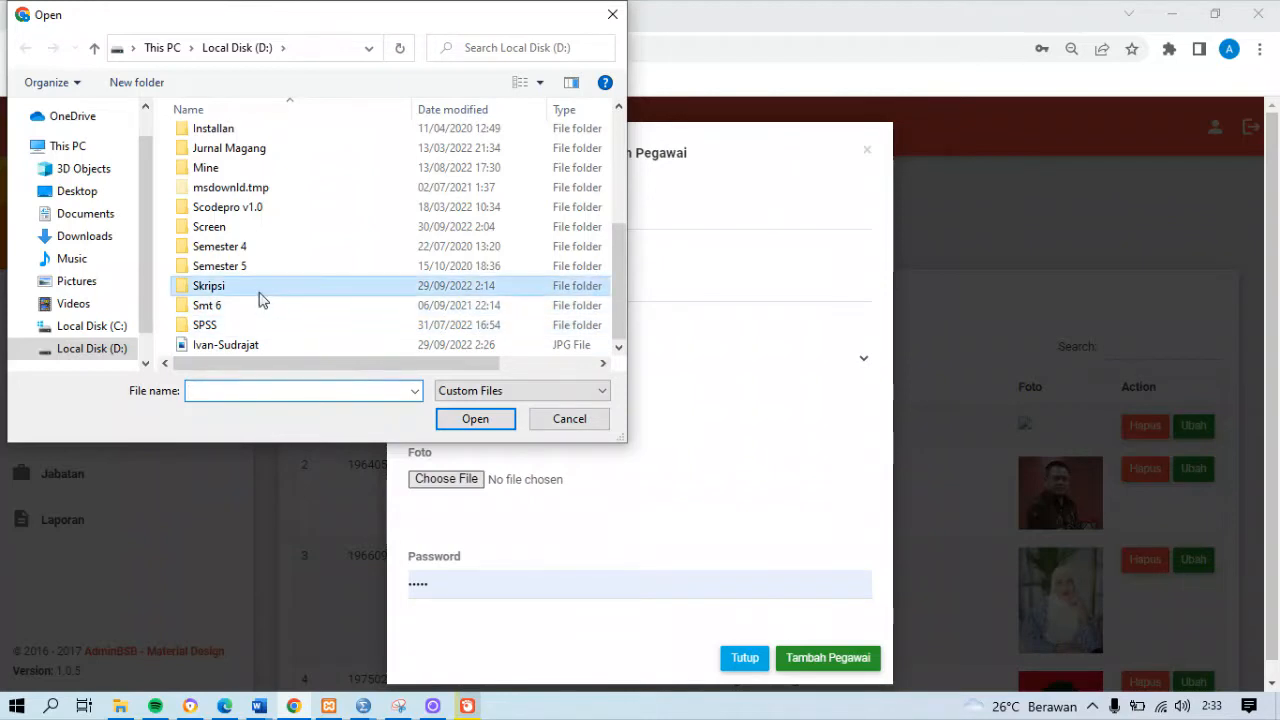
{"action": "double_click", "coordinate": [303, 296]}
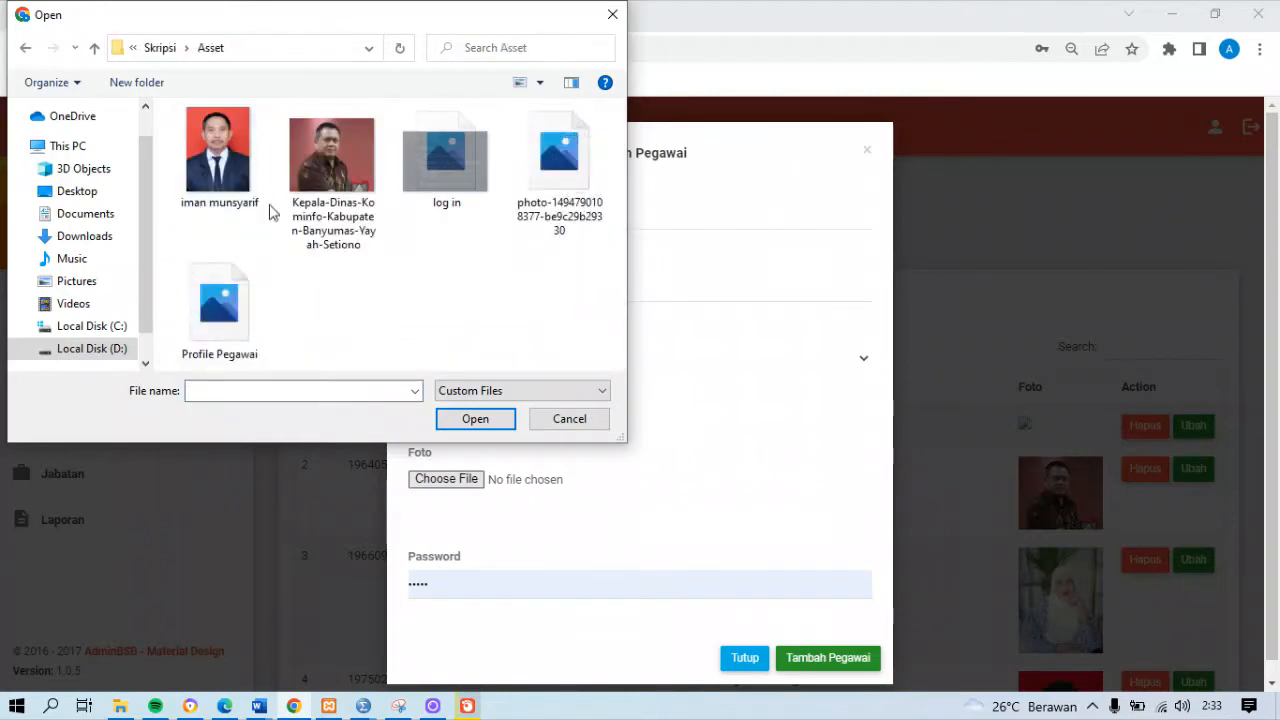
{"action": "left_click", "coordinate": [531, 163]}
{"action": "double_click", "coordinate": [531, 163]}
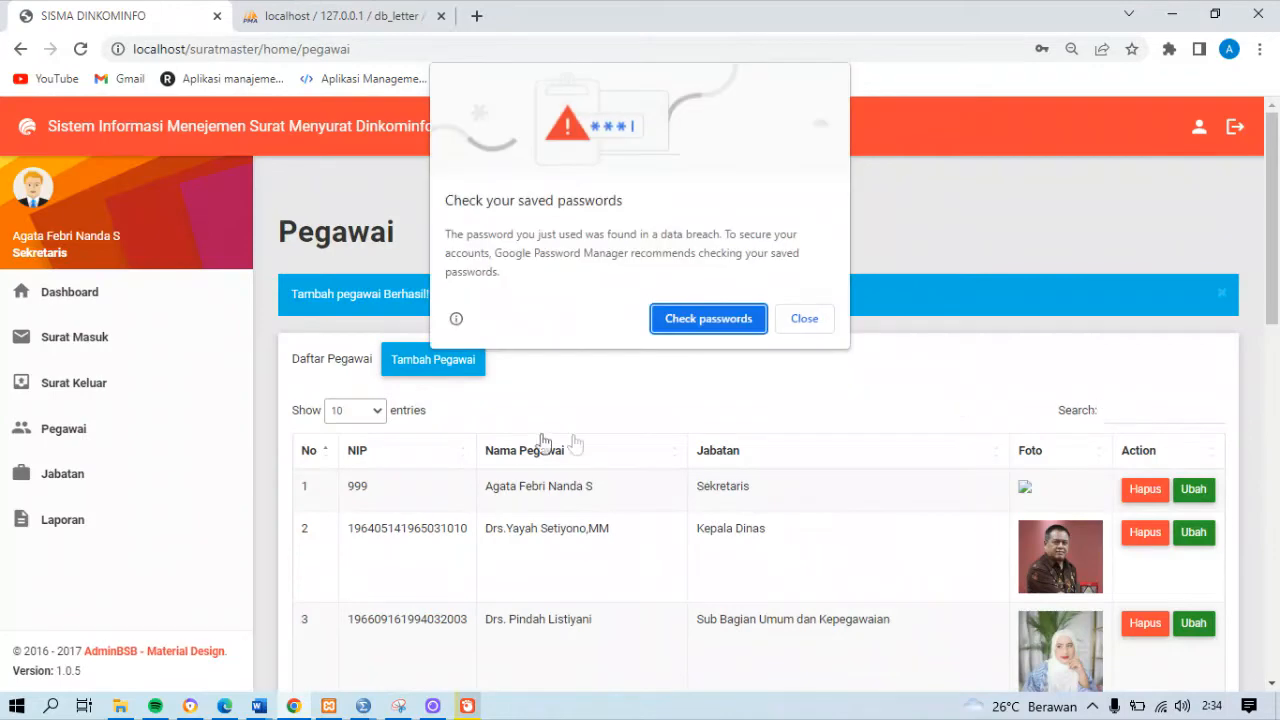
{"action": "left_click", "coordinate": [805, 318]}
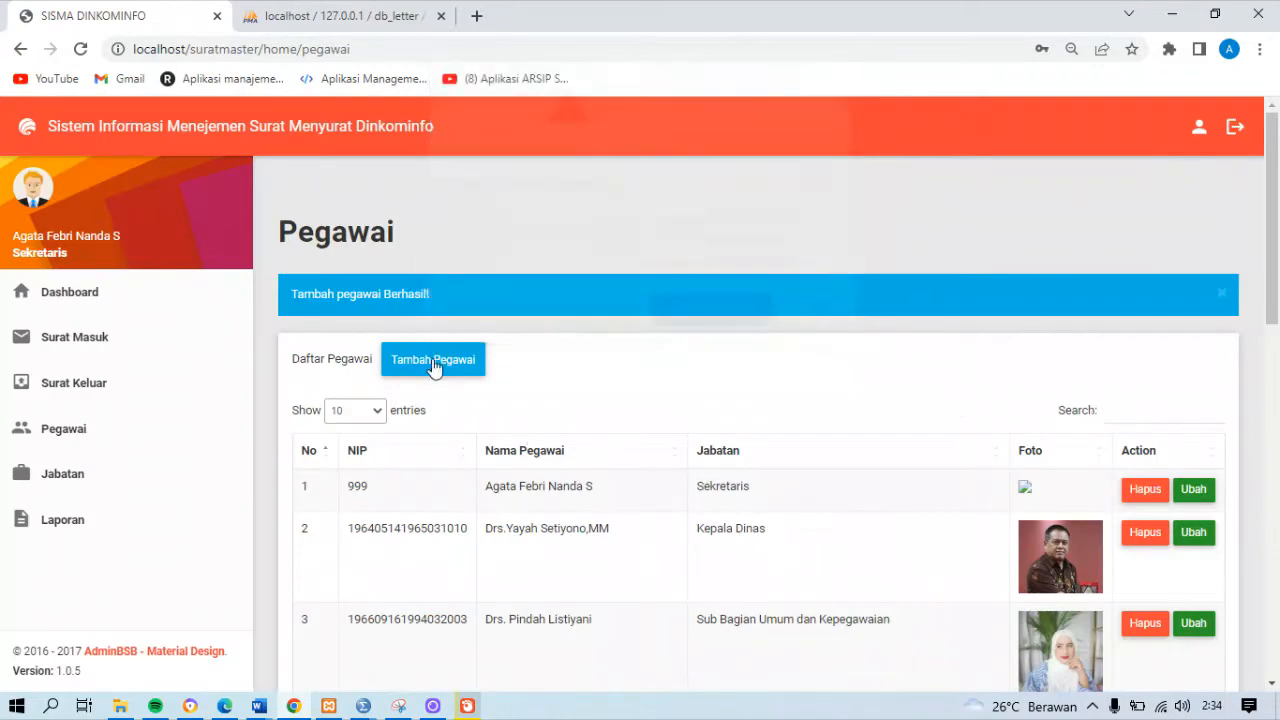
Edit the last employee on the list's second page: change the name and NIP, set Jabatan to Sub Bagian Umum dan Kepegawaian, and save
{"action": "left_click_drag", "start_coordinate": [1274, 235], "coordinate": [1277, 590]}
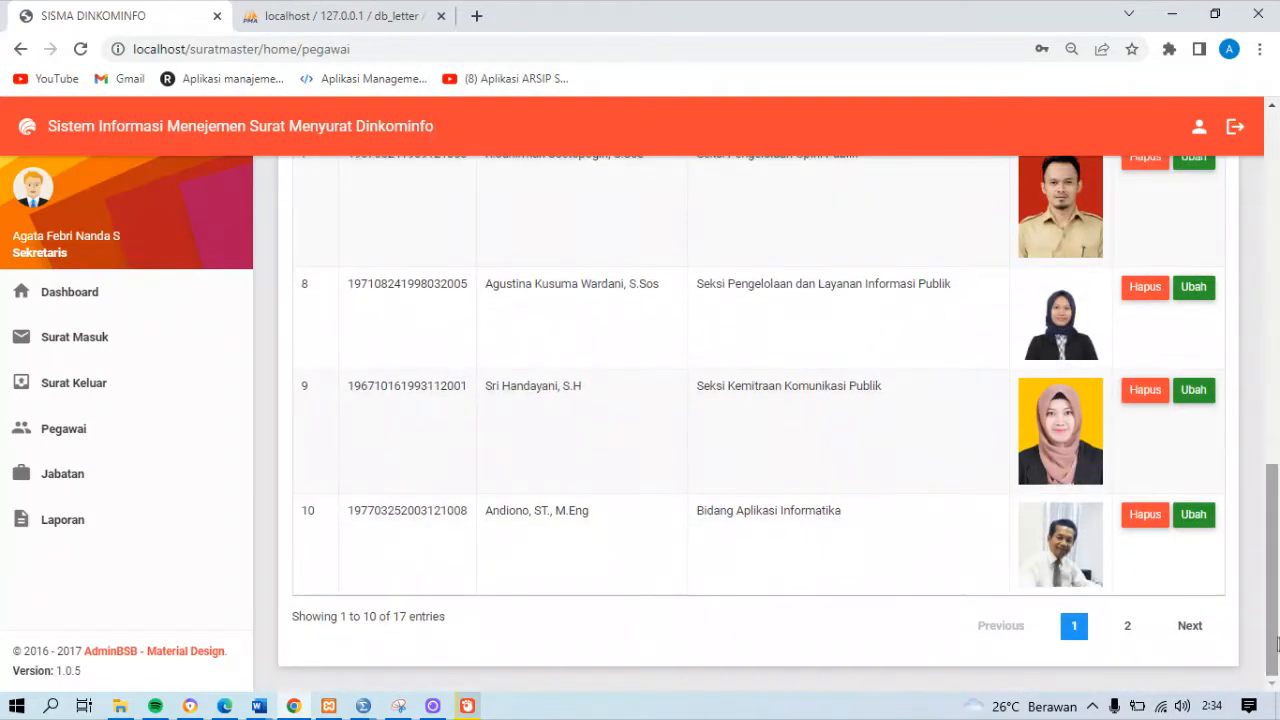
{"action": "left_click", "coordinate": [1127, 623]}
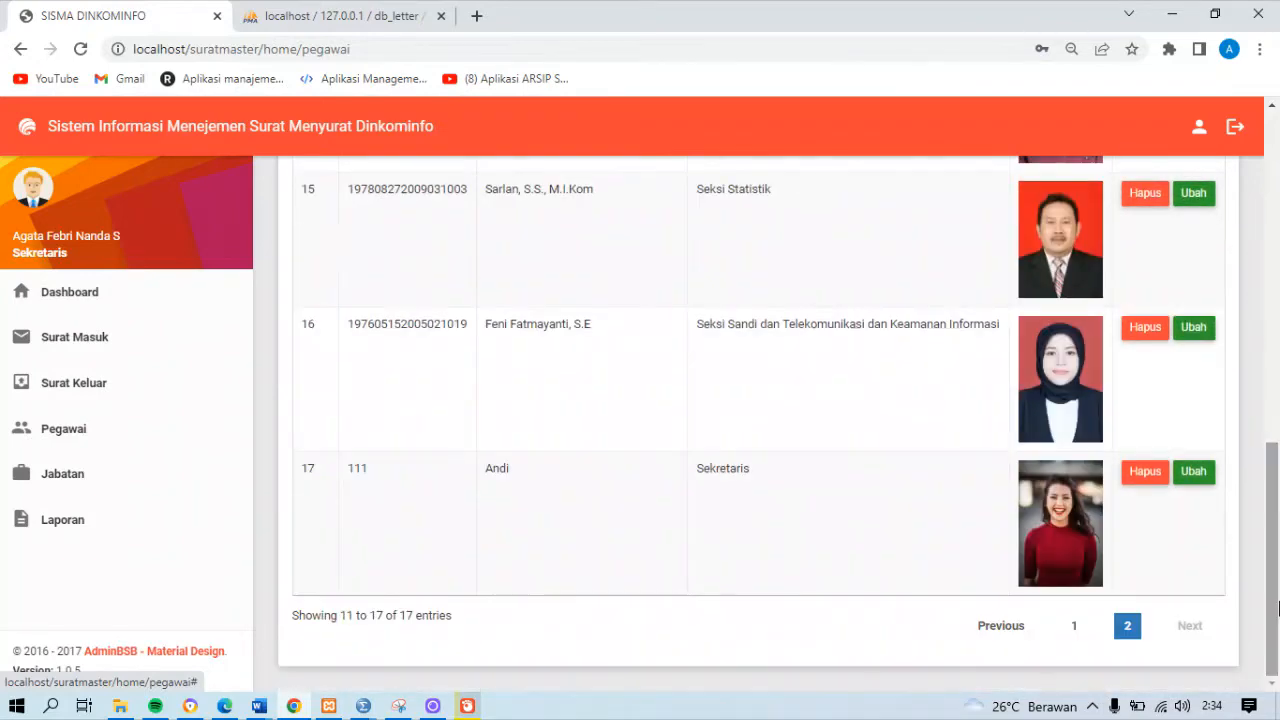
{"action": "left_click", "coordinate": [1190, 482]}
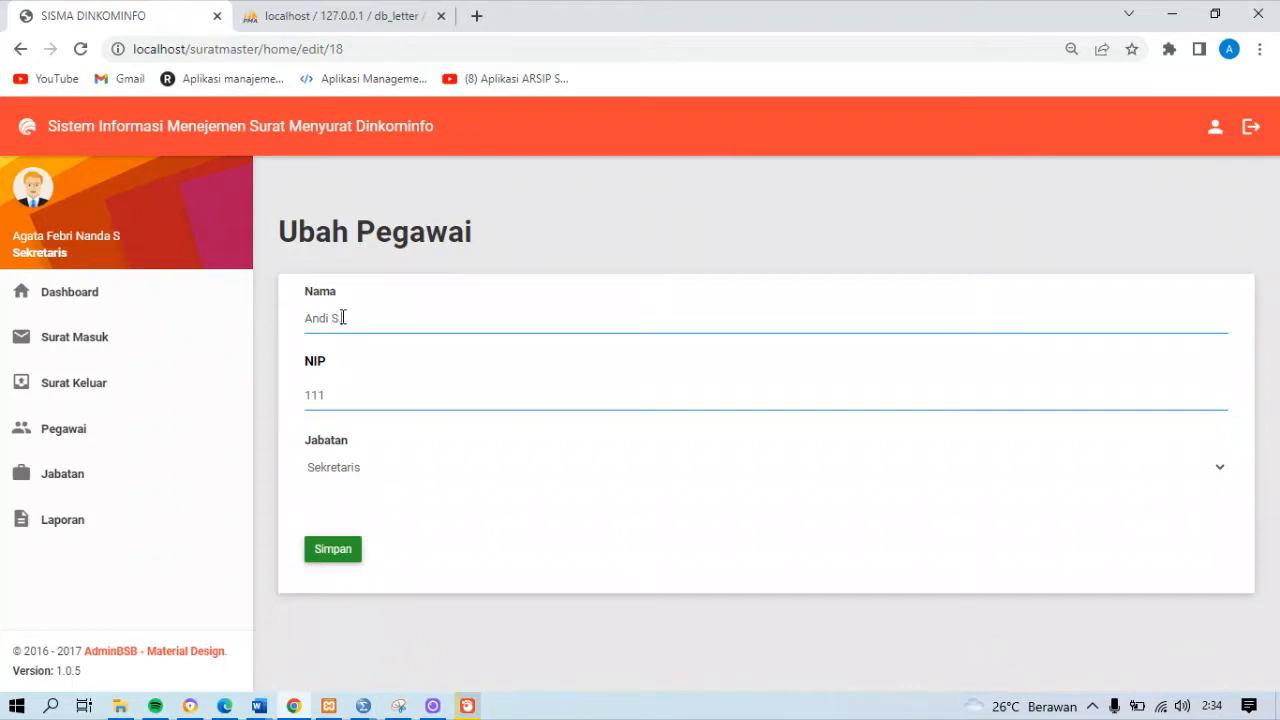
{"action": "left_click", "coordinate": [364, 405]}
{"action": "key", "text": "BackSpace"}
{"action": "key", "text": "BackSpace"}
{"action": "type", "text": "222"}
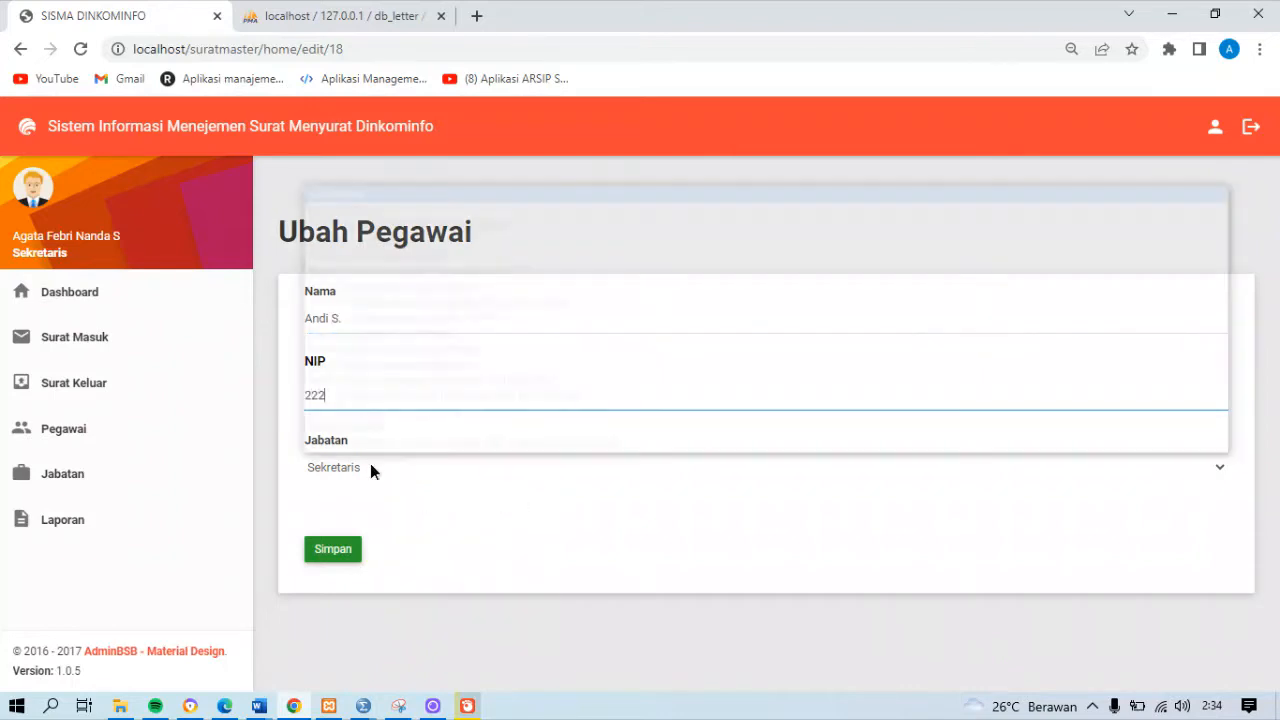
{"action": "left_click", "coordinate": [370, 469]}
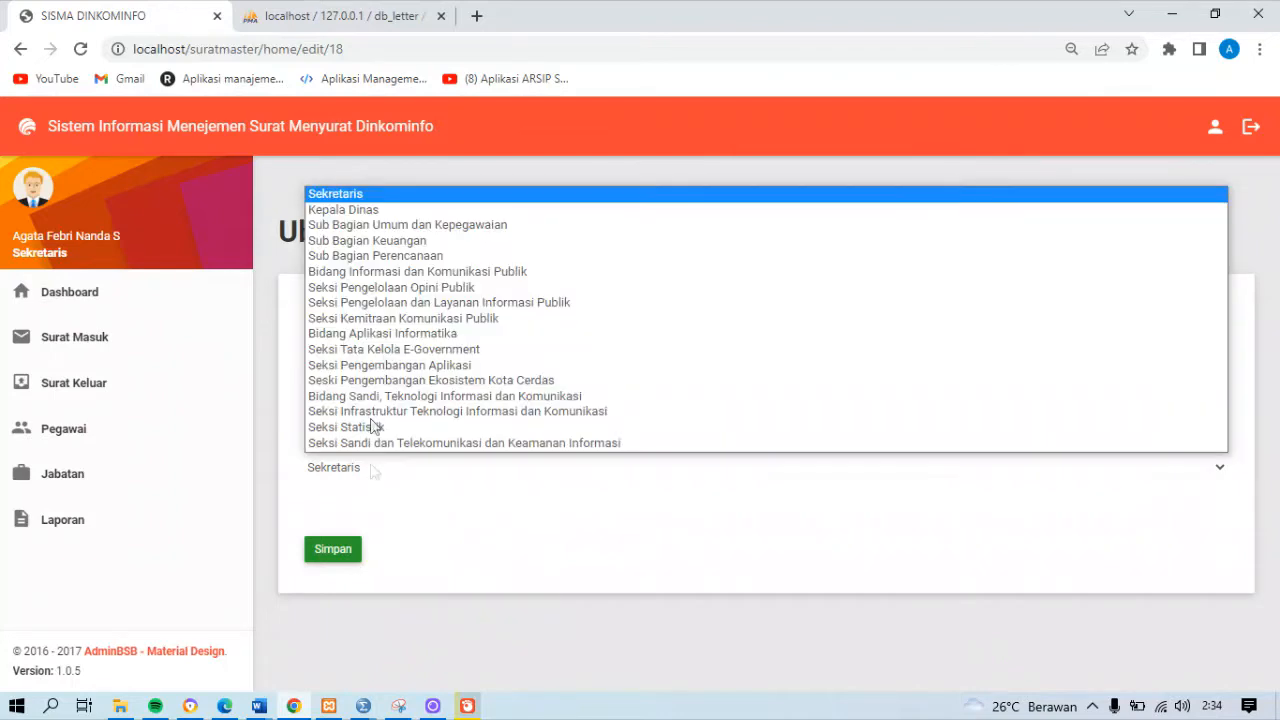
{"action": "left_click", "coordinate": [370, 226]}
{"action": "left_click", "coordinate": [358, 550]}
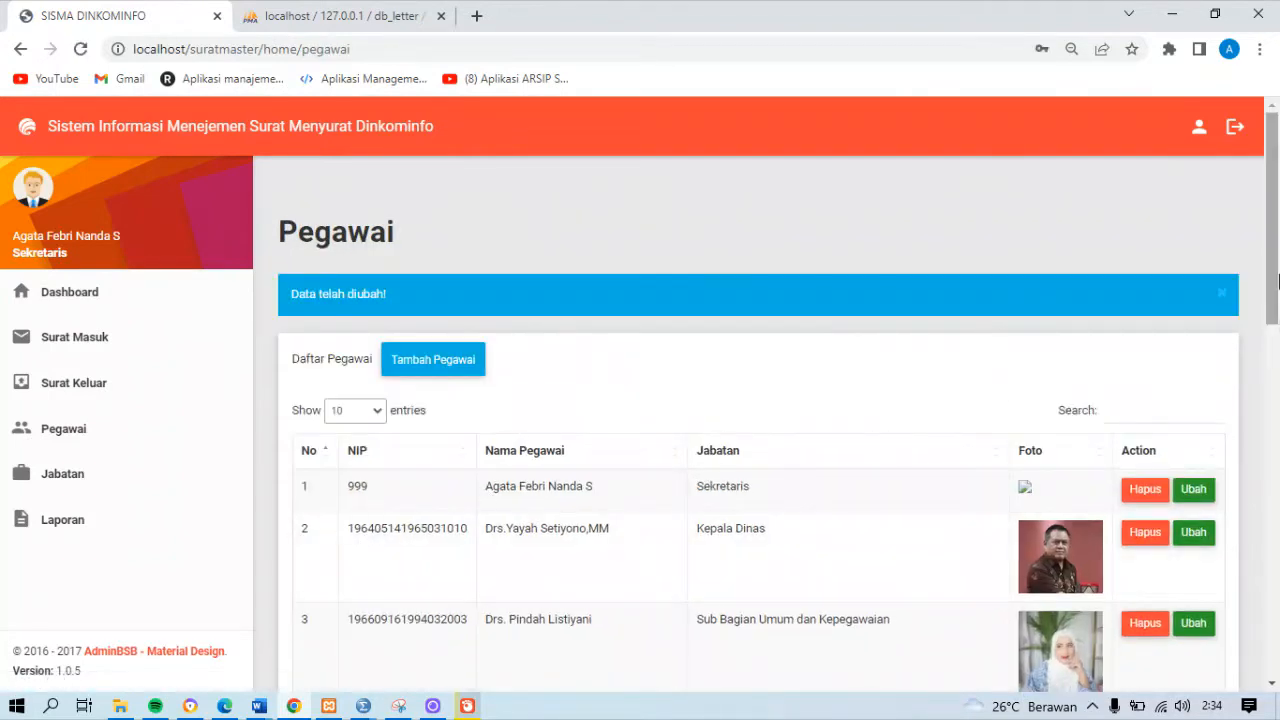
Delete the last employee on the second page of the Pegawai list, confirm the deletion, and check the remaining entries
{"action": "scroll", "coordinate": [1278, 320], "scroll_direction": "down", "scroll_amount": 10}
{"action": "left_click", "coordinate": [1128, 623]}
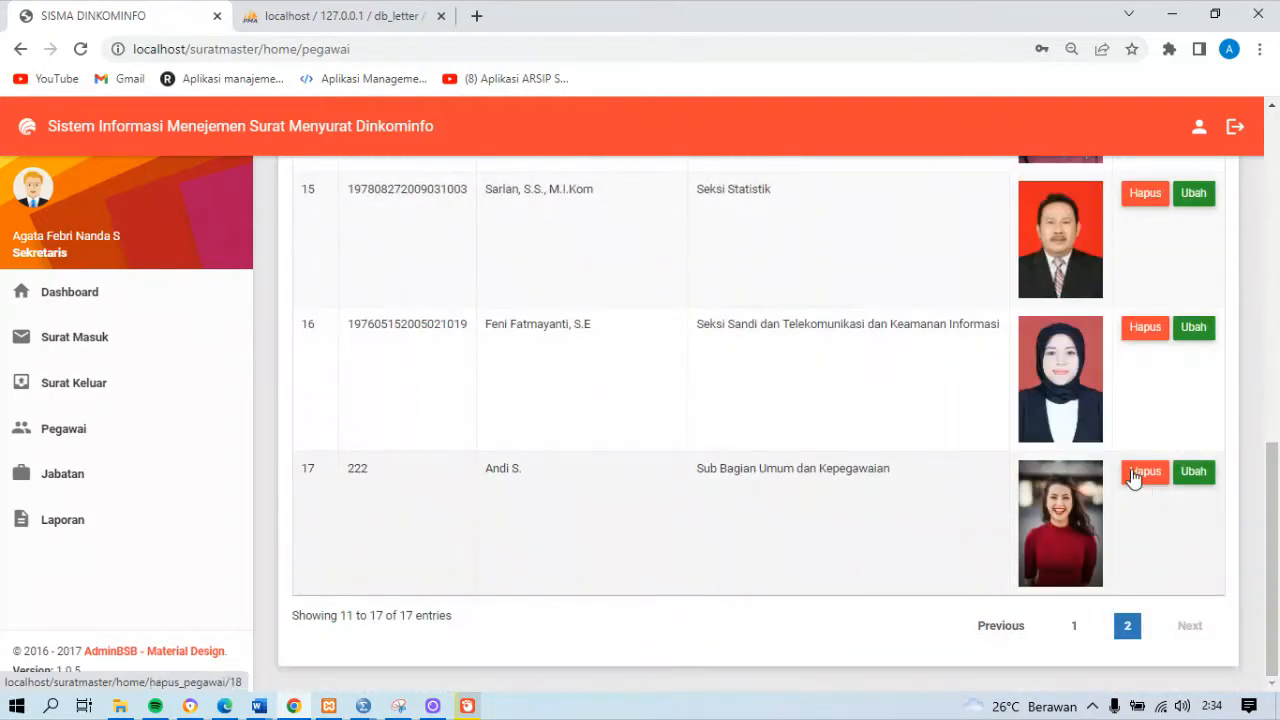
{"action": "left_click", "coordinate": [1133, 474]}
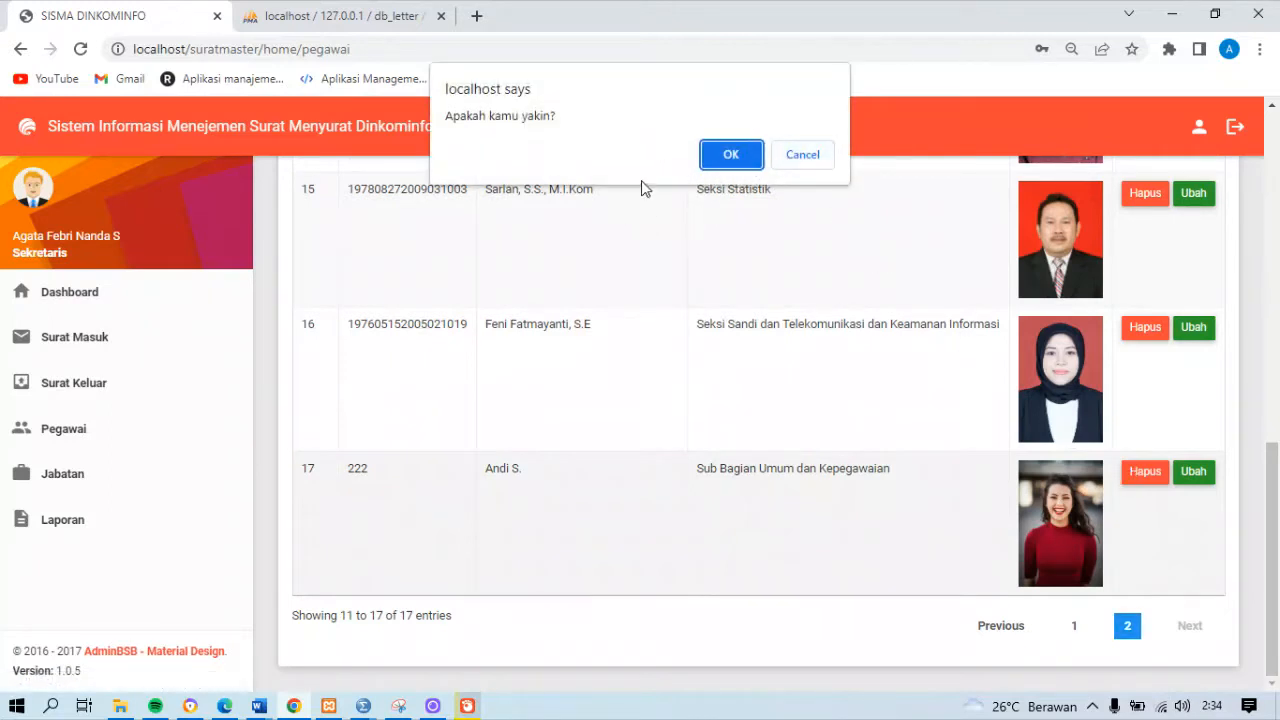
{"action": "left_click", "coordinate": [733, 156]}
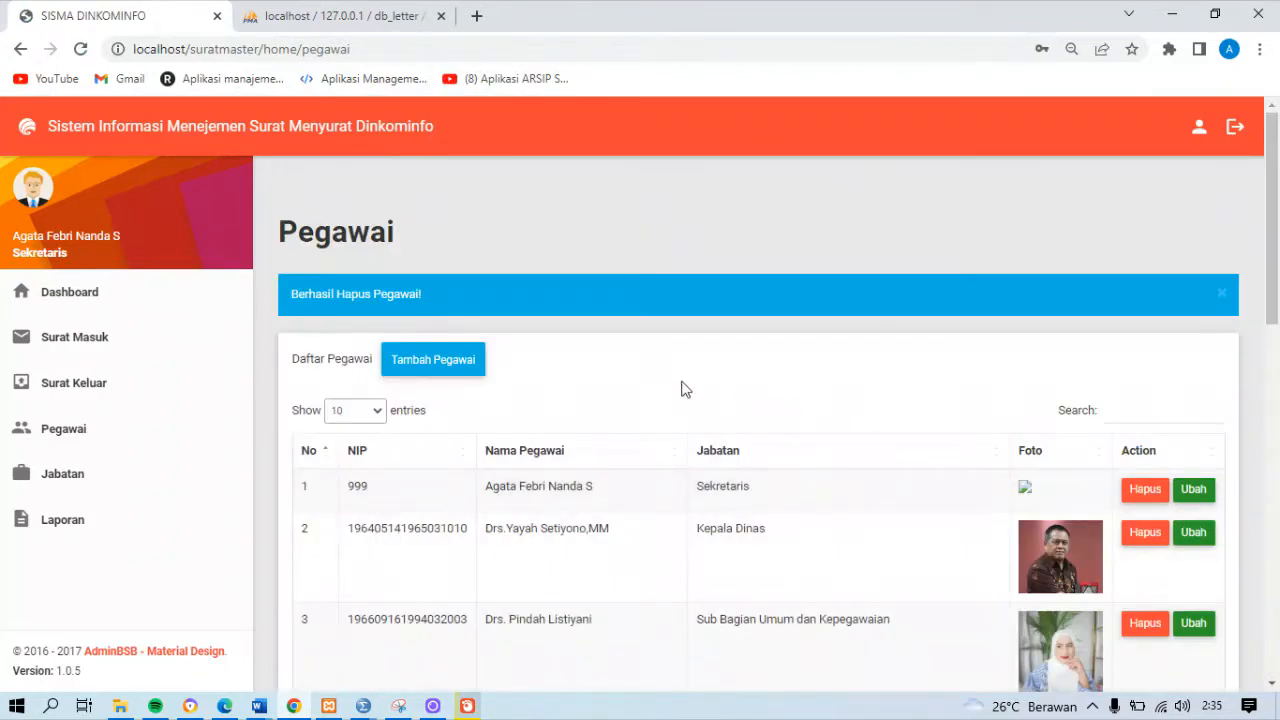
{"action": "left_click_drag", "start_coordinate": [1277, 288], "coordinate": [1275, 640]}
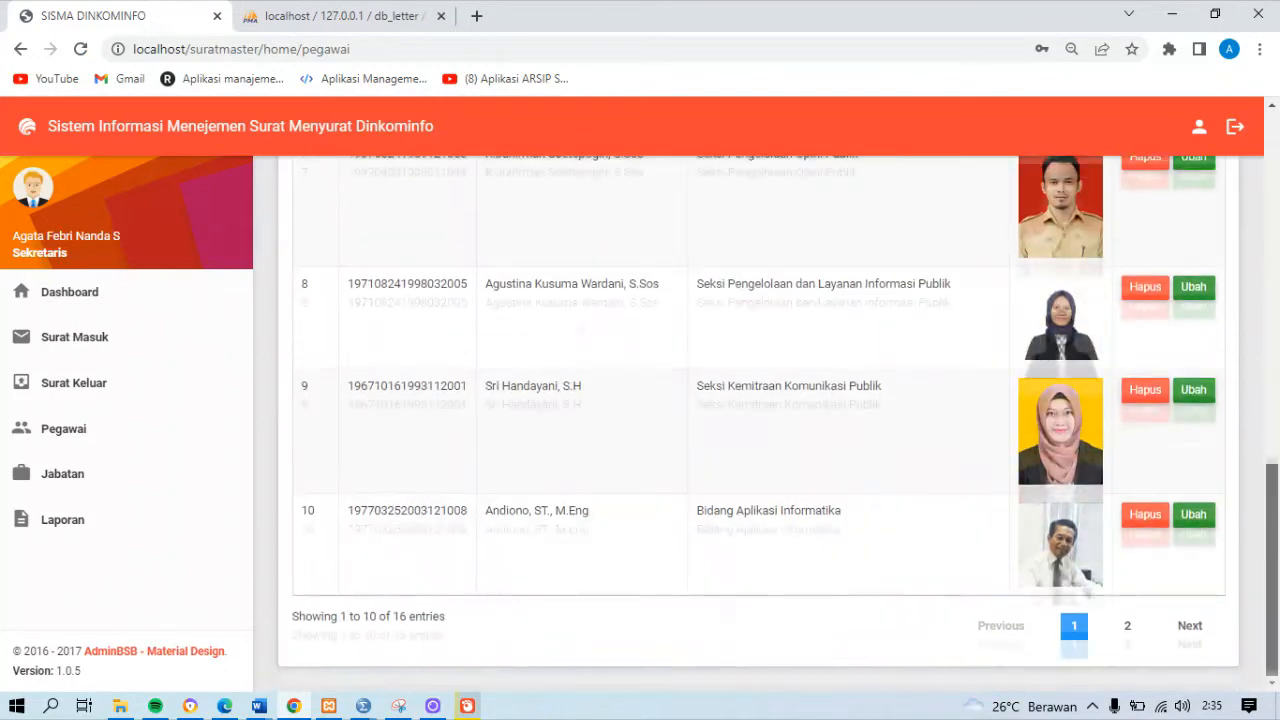
{"action": "left_click", "coordinate": [1127, 625]}
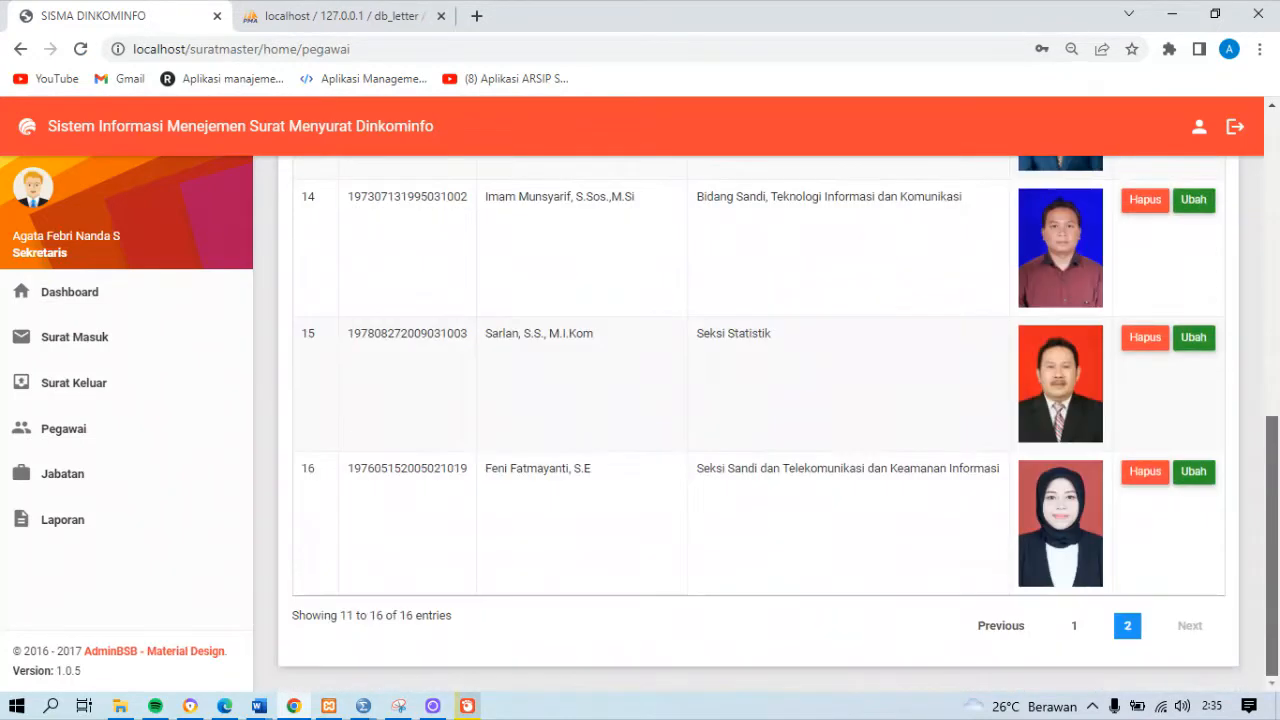
{"action": "left_click_drag", "start_coordinate": [1273, 500], "coordinate": [1275, 186]}
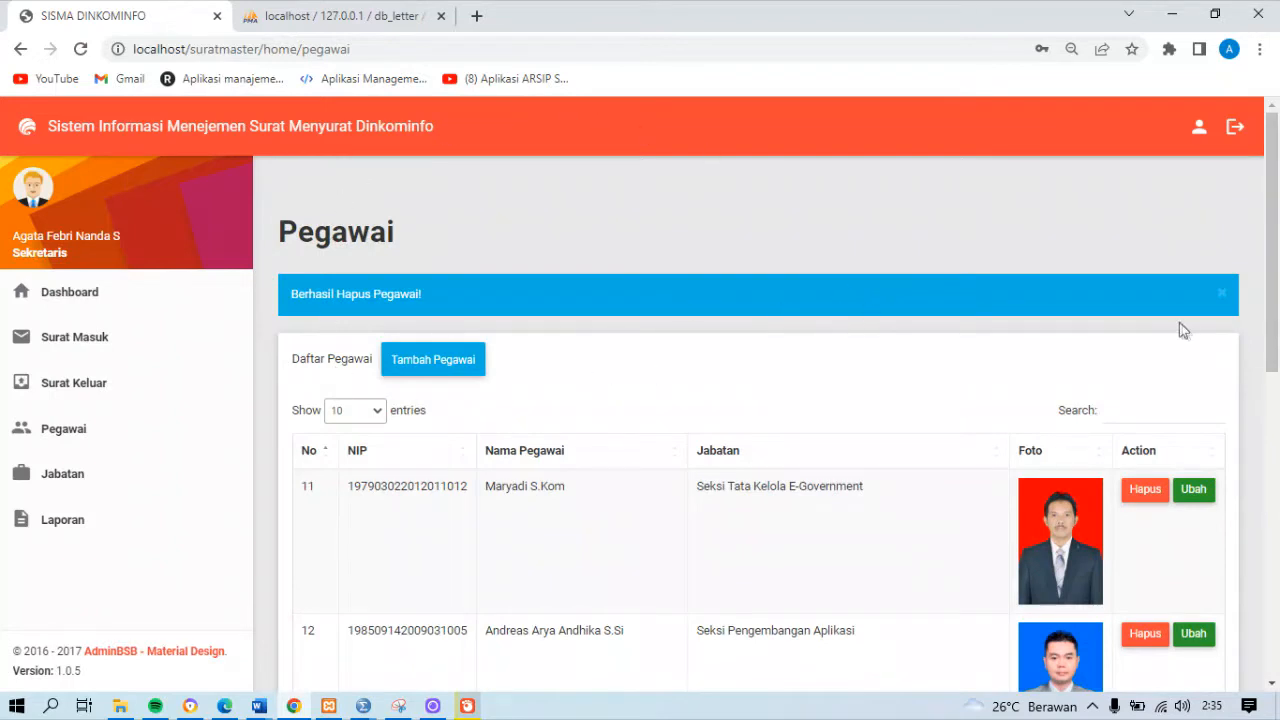
Search the Pegawai list for "pengembangan apli"
{"action": "left_click_drag", "start_coordinate": [1277, 296], "coordinate": [1277, 318]}
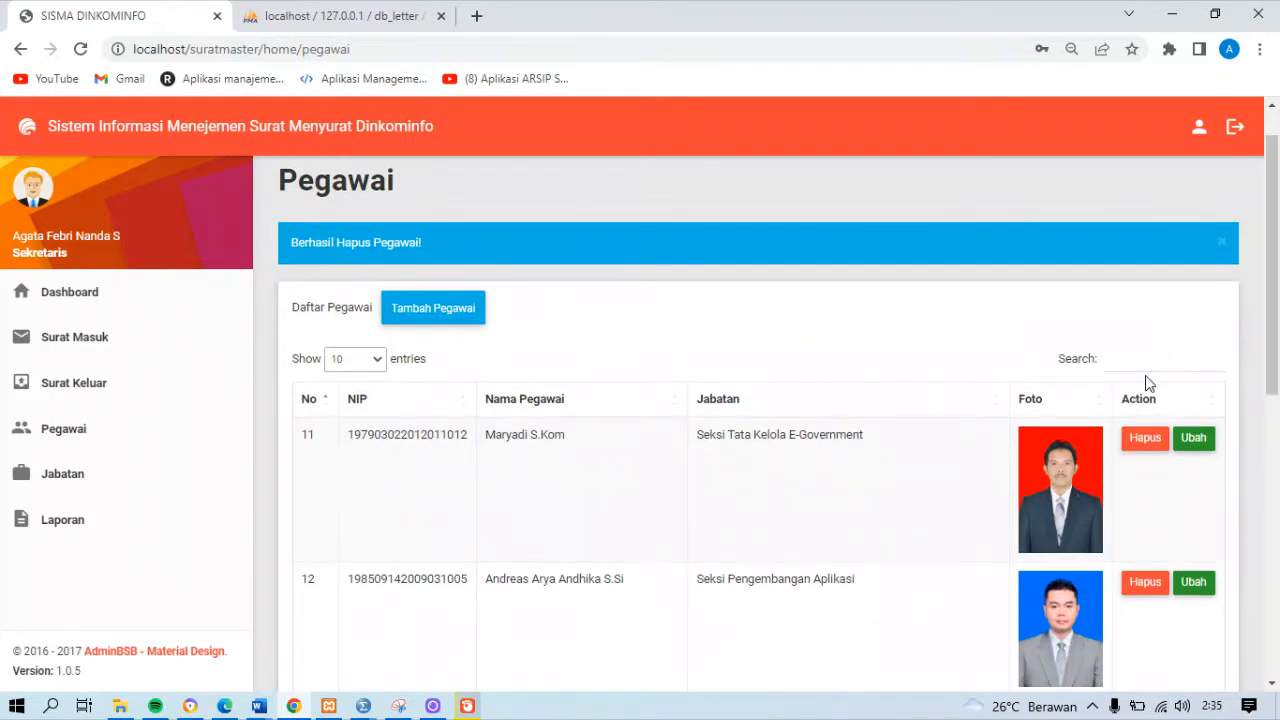
{"action": "left_click", "coordinate": [1118, 361]}
{"action": "type", "text": "pengemba"}
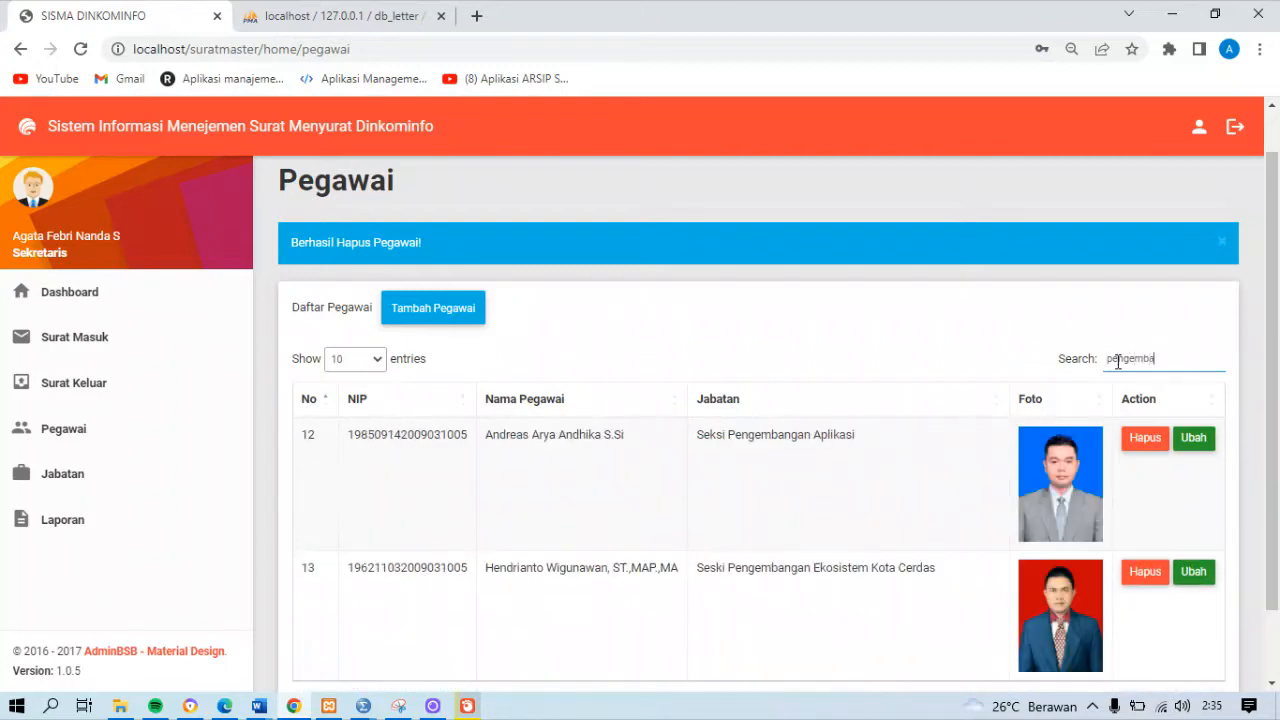
{"action": "type", "text": "ngan apli"}
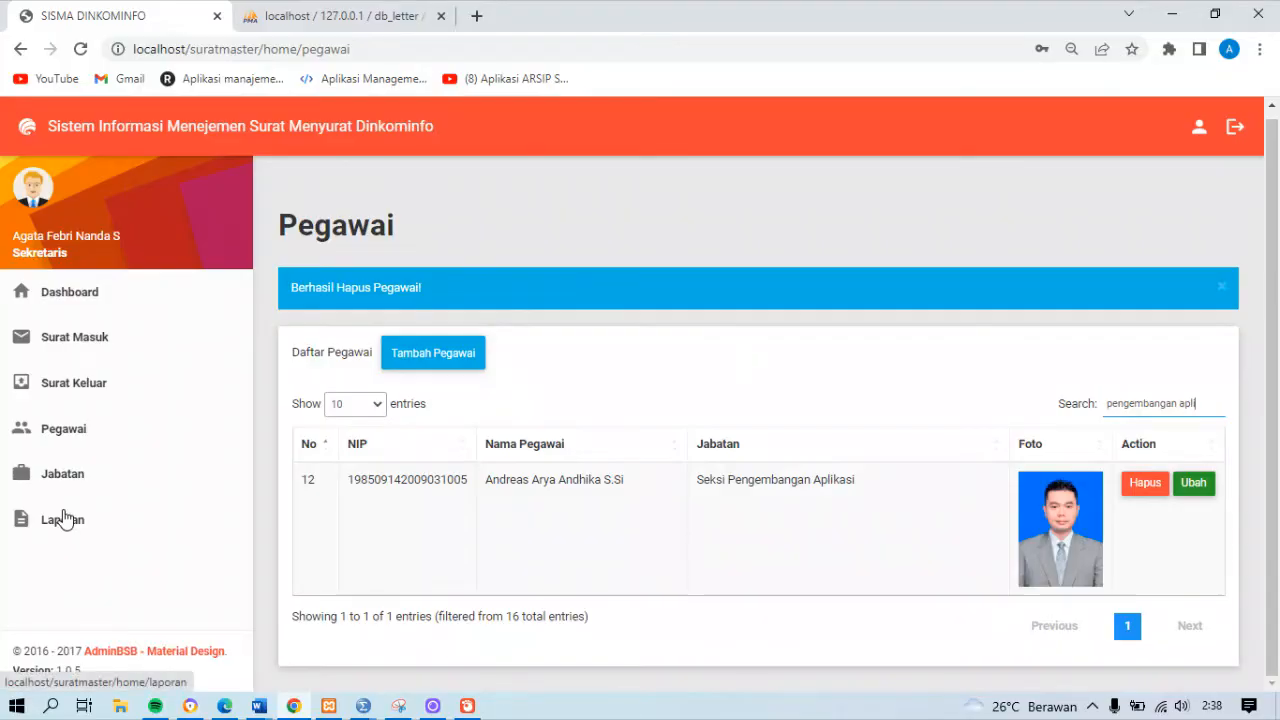
Open the Jabatan page and look through the list of positions with their levels
{"action": "left_click", "coordinate": [106, 488]}
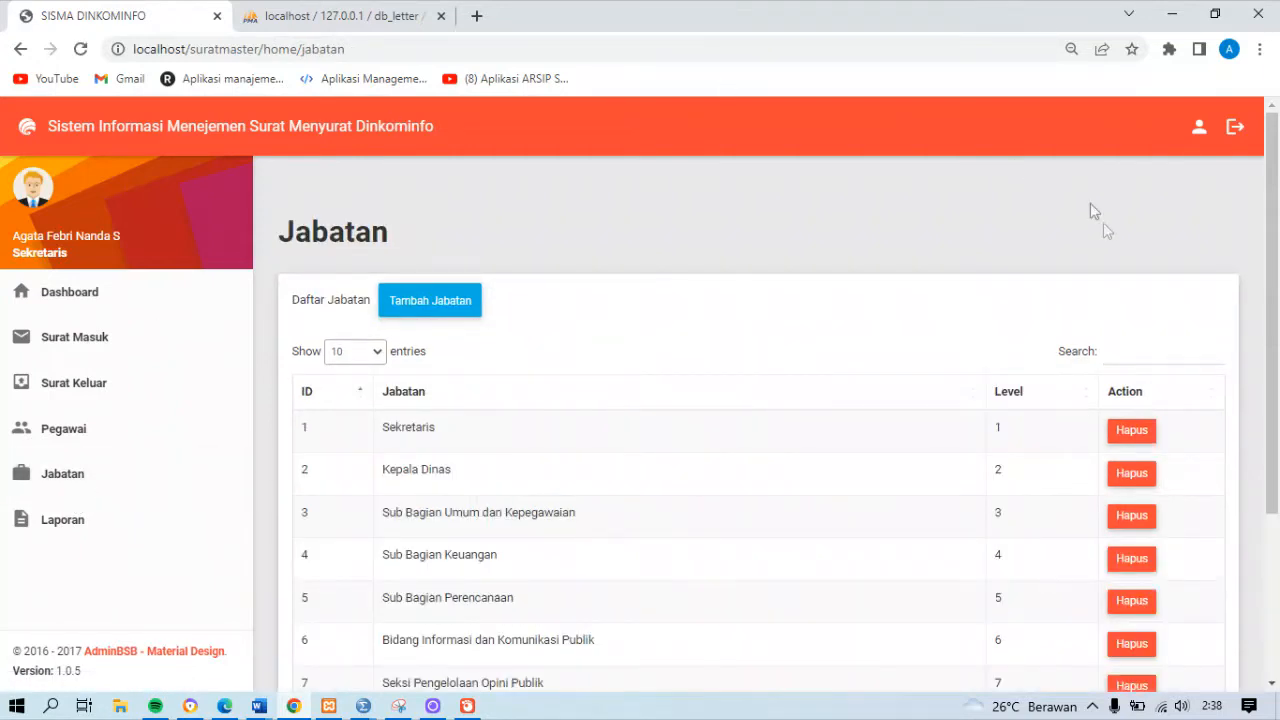
{"action": "scroll", "coordinate": [373, 301], "scroll_direction": "down", "scroll_amount": 1}
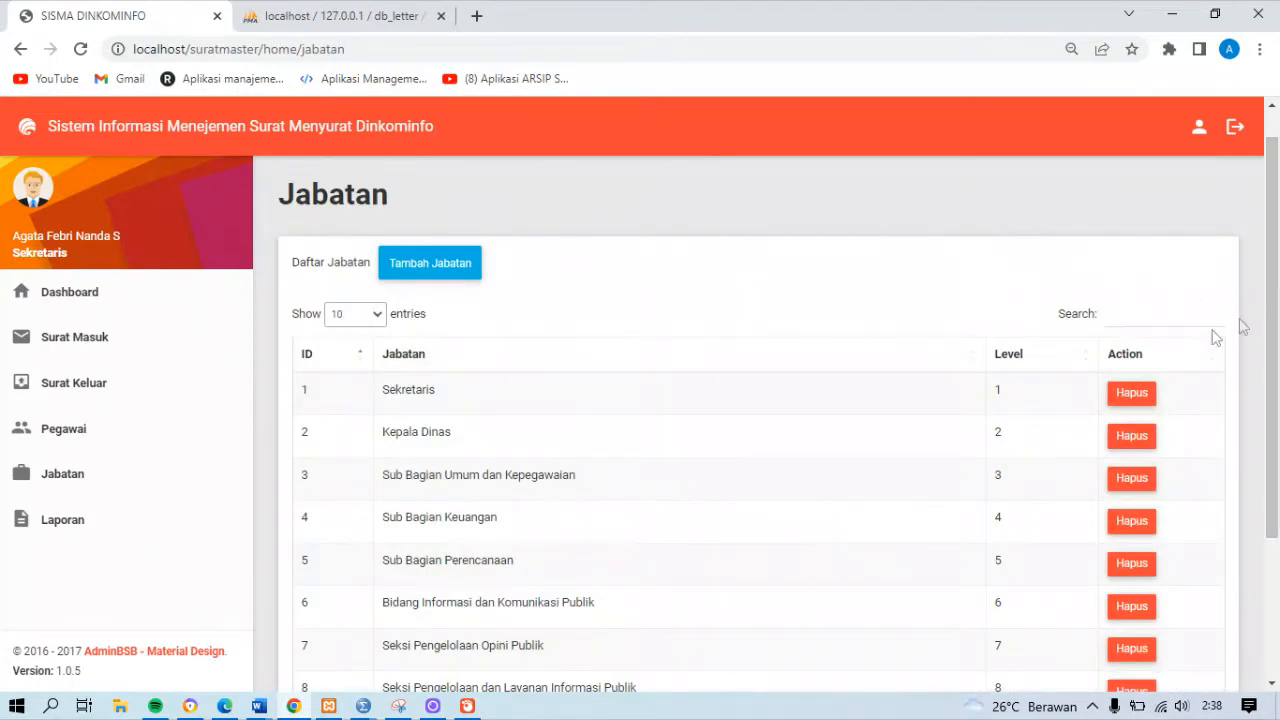
{"action": "left_click_drag", "start_coordinate": [1276, 316], "coordinate": [1278, 438]}
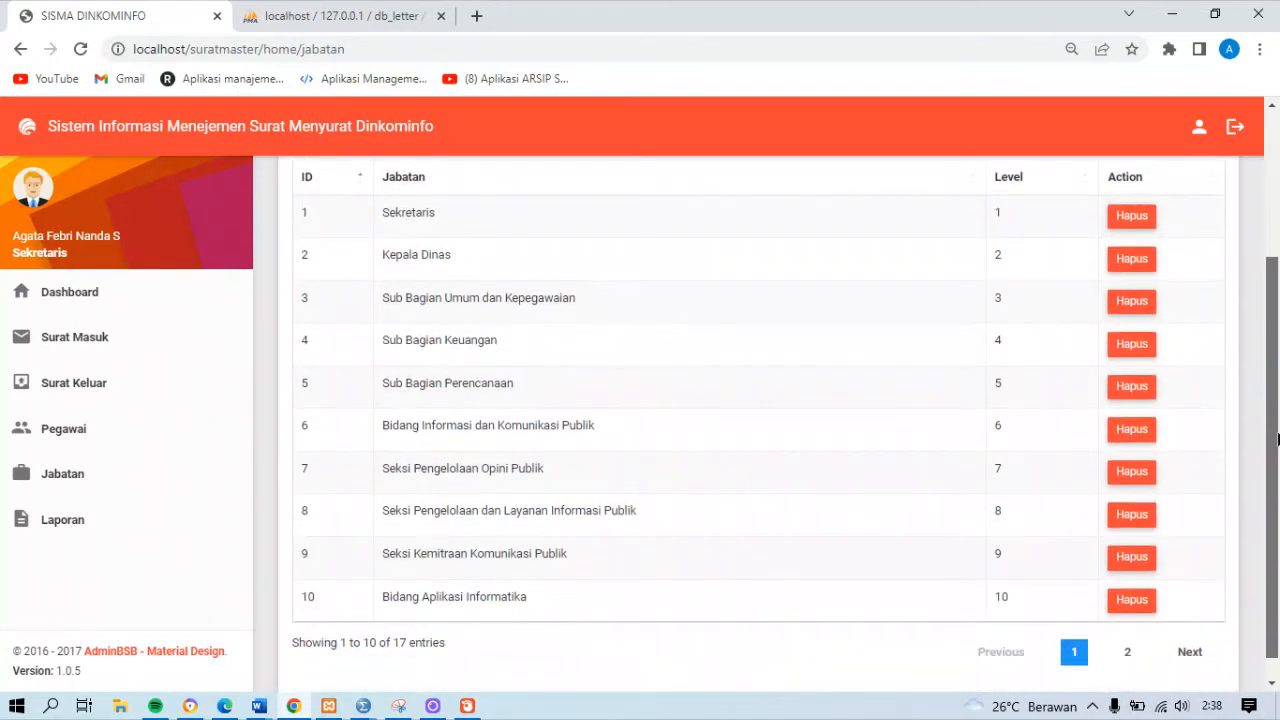
{"action": "scroll", "coordinate": [331, 262], "scroll_direction": "up", "scroll_amount": 2}
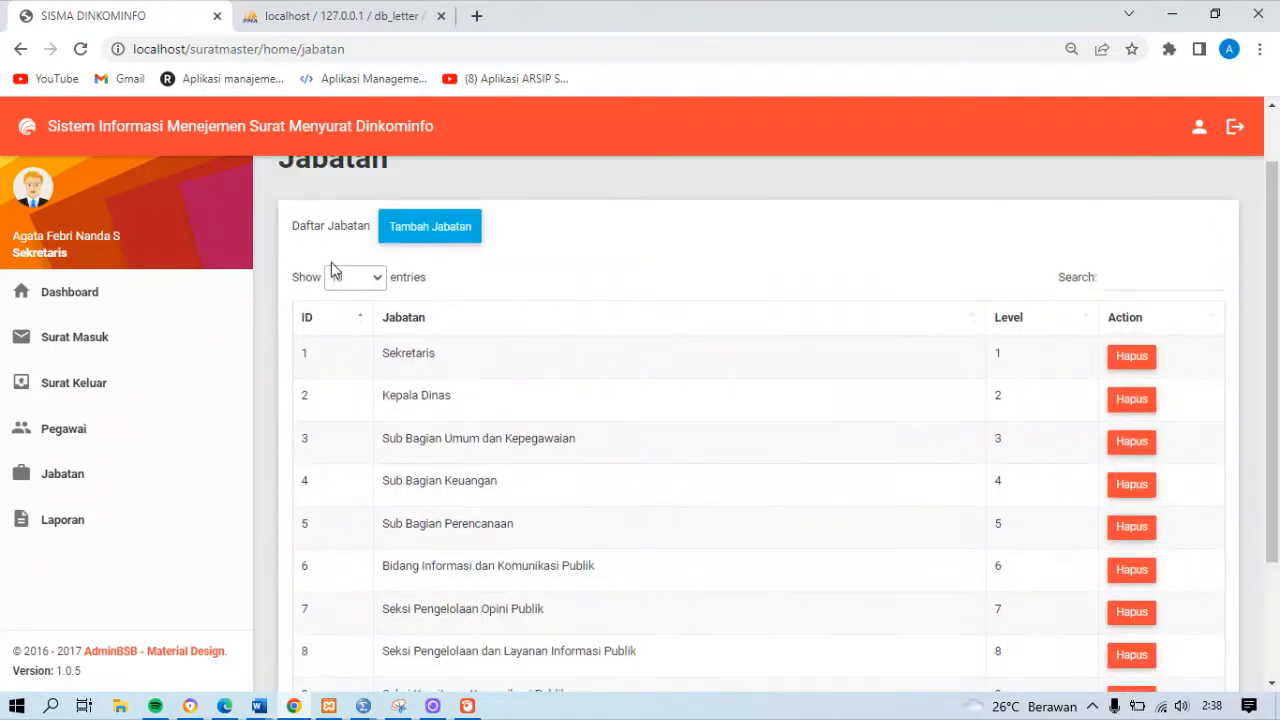
{"action": "left_click", "coordinate": [422, 220]}
{"action": "left_click", "coordinate": [422, 214]}
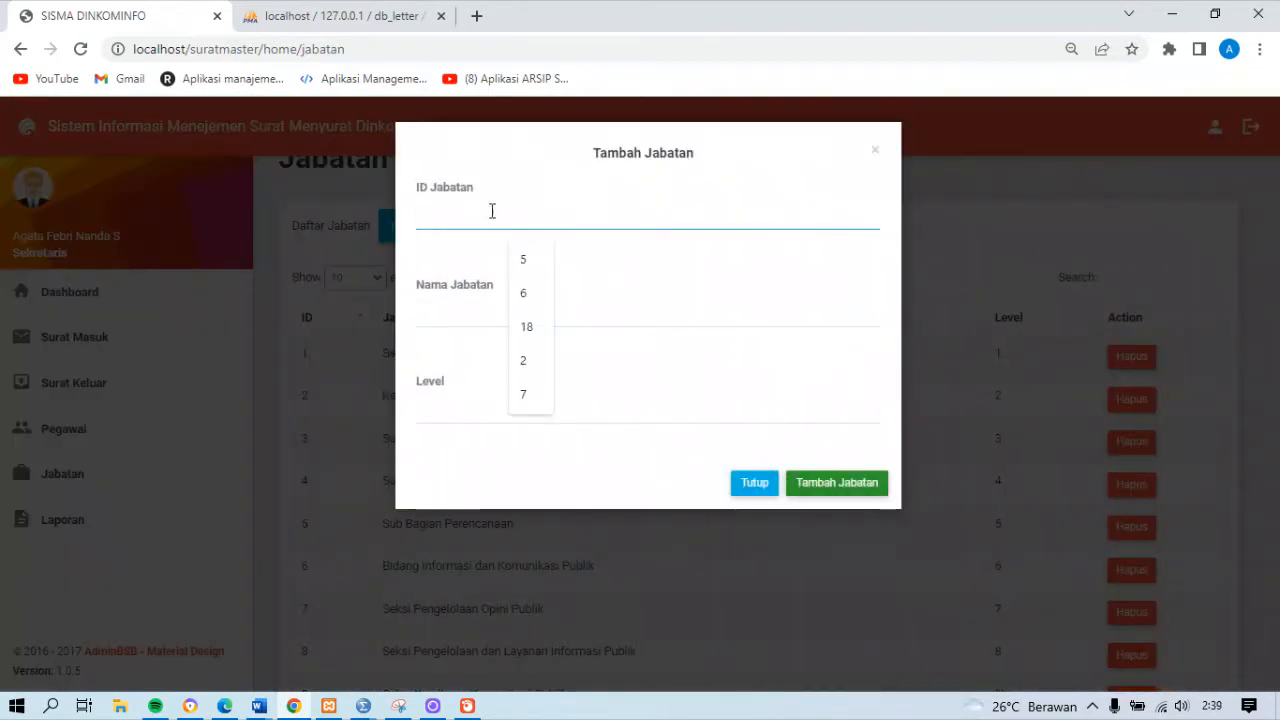
{"action": "left_click", "coordinate": [875, 152]}
{"action": "left_click", "coordinate": [875, 152]}
{"action": "scroll", "coordinate": [1230, 306], "scroll_direction": "down", "scroll_amount": 3}
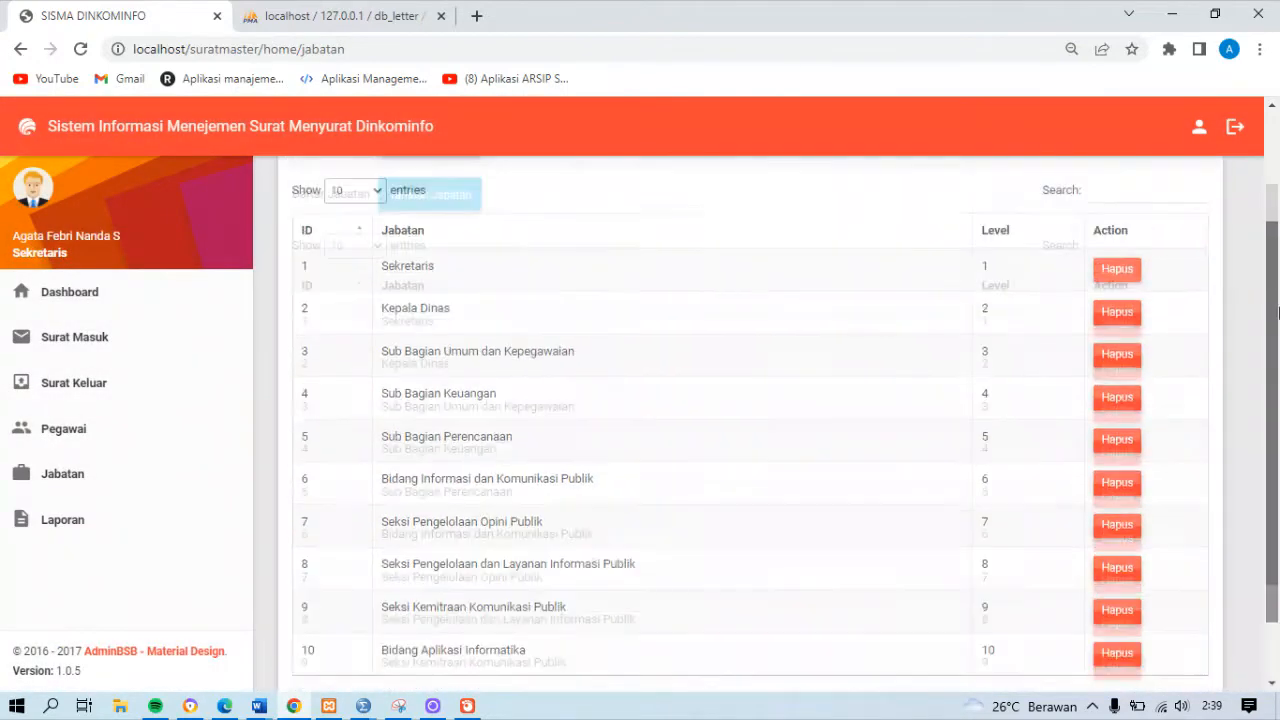
{"action": "scroll", "coordinate": [1278, 313], "scroll_direction": "up", "scroll_amount": 3}
Add a new position with ID Jabatan 18, Nama Jabatan OB and Level 18
{"action": "left_click", "coordinate": [443, 306]}
{"action": "left_click", "coordinate": [424, 212]}
{"action": "type", "text": "14"}
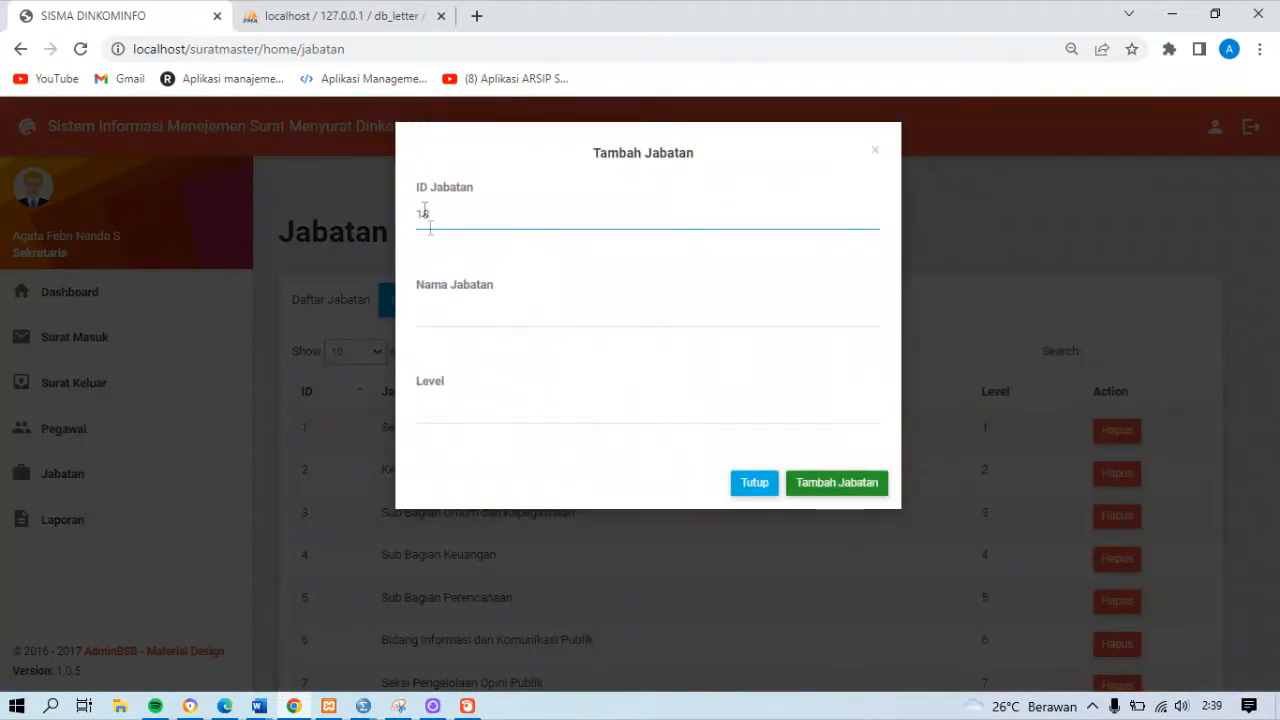
{"action": "left_click", "coordinate": [454, 314]}
{"action": "type", "text": "OB"}
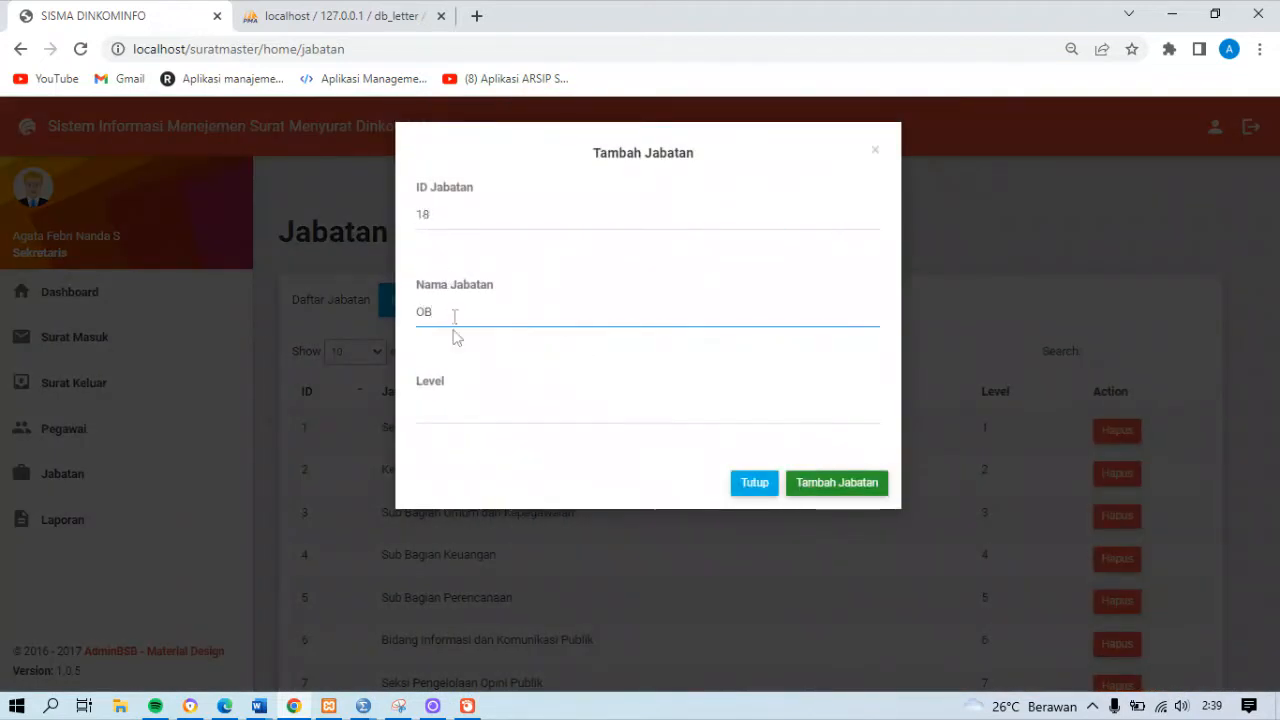
{"action": "left_click", "coordinate": [457, 412]}
{"action": "type", "text": "18"}
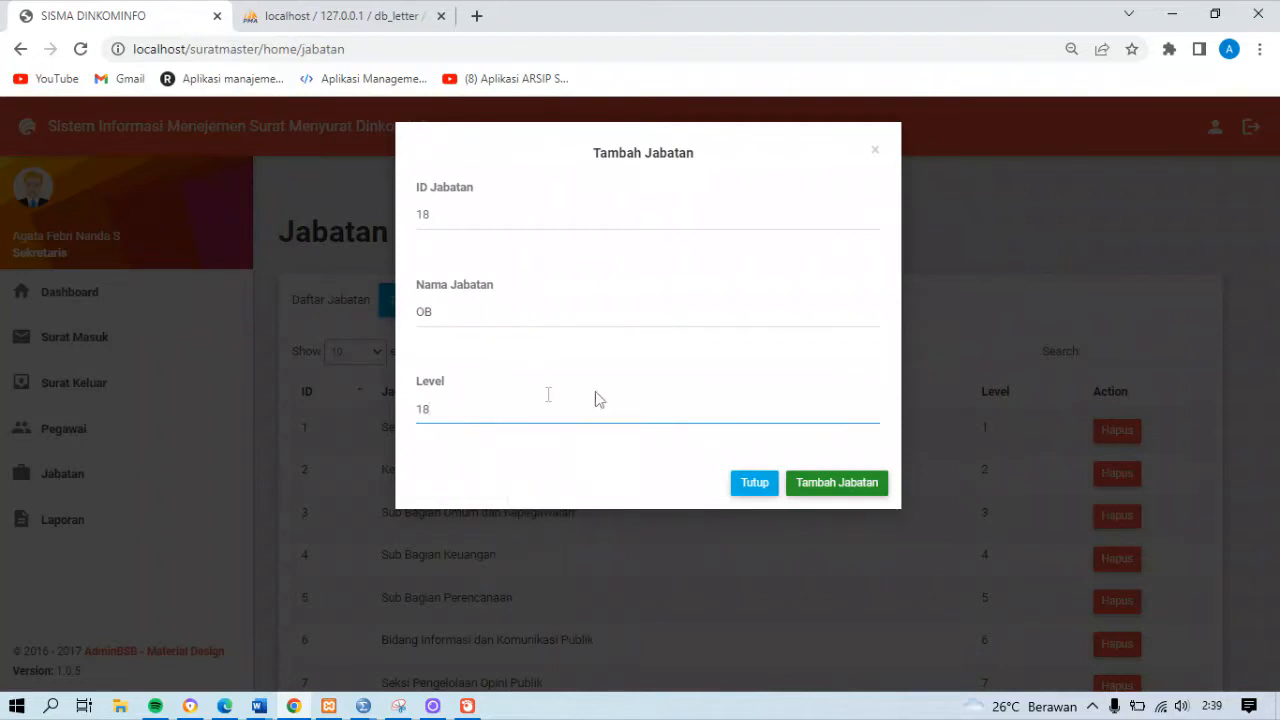
{"action": "left_click", "coordinate": [845, 490]}
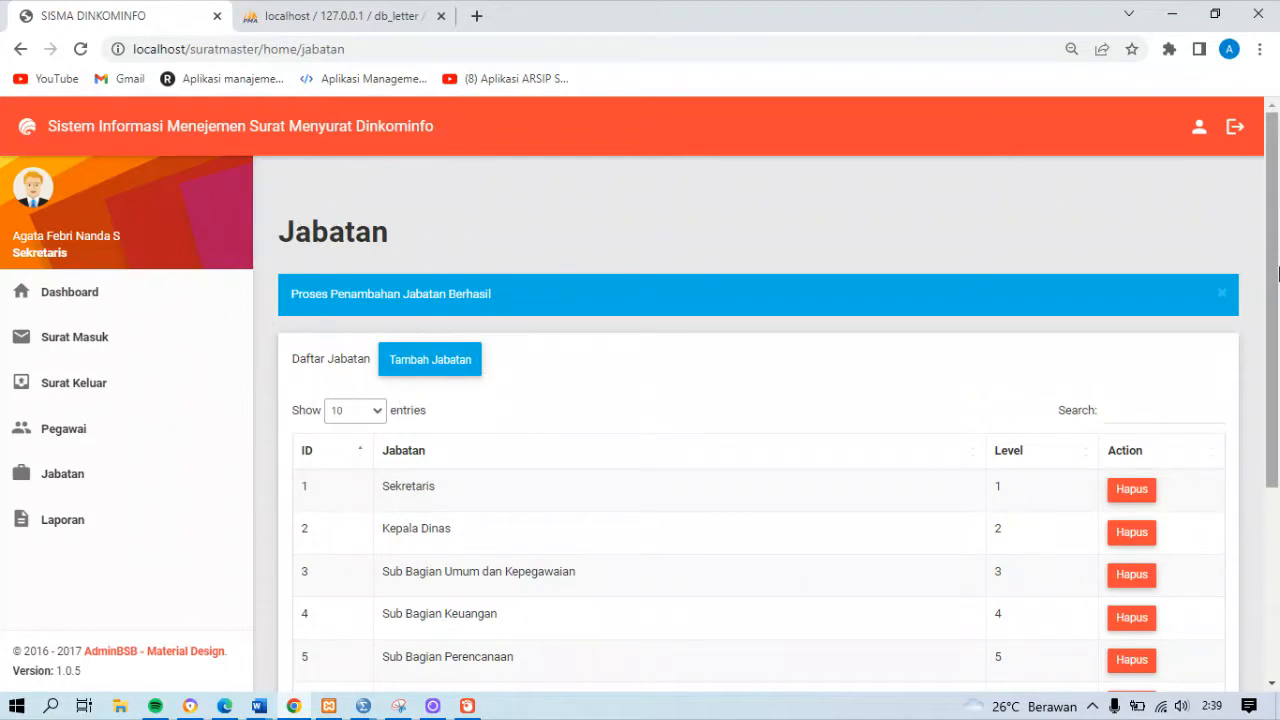
Check the second page of the Jabatan list, then delete the position OB with ID 18 and confirm the deletion
{"action": "scroll", "coordinate": [1139, 215], "scroll_direction": "down", "scroll_amount": 3}
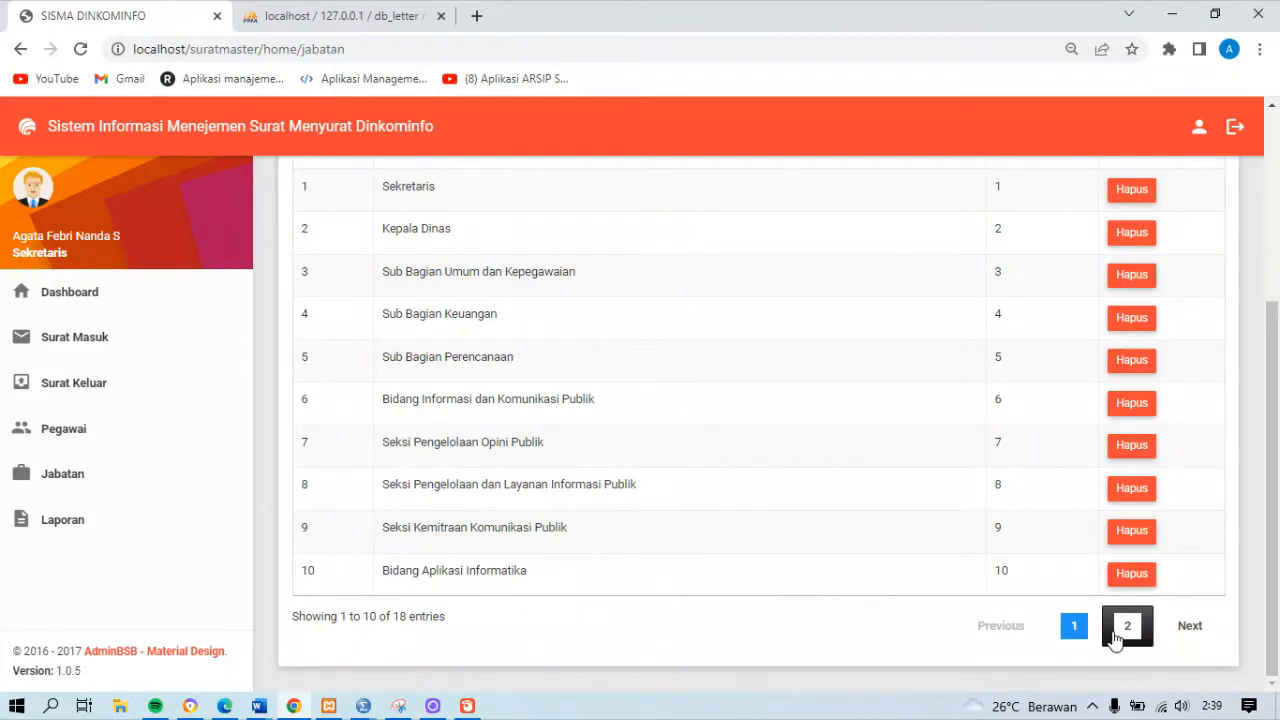
{"action": "left_click", "coordinate": [1115, 636]}
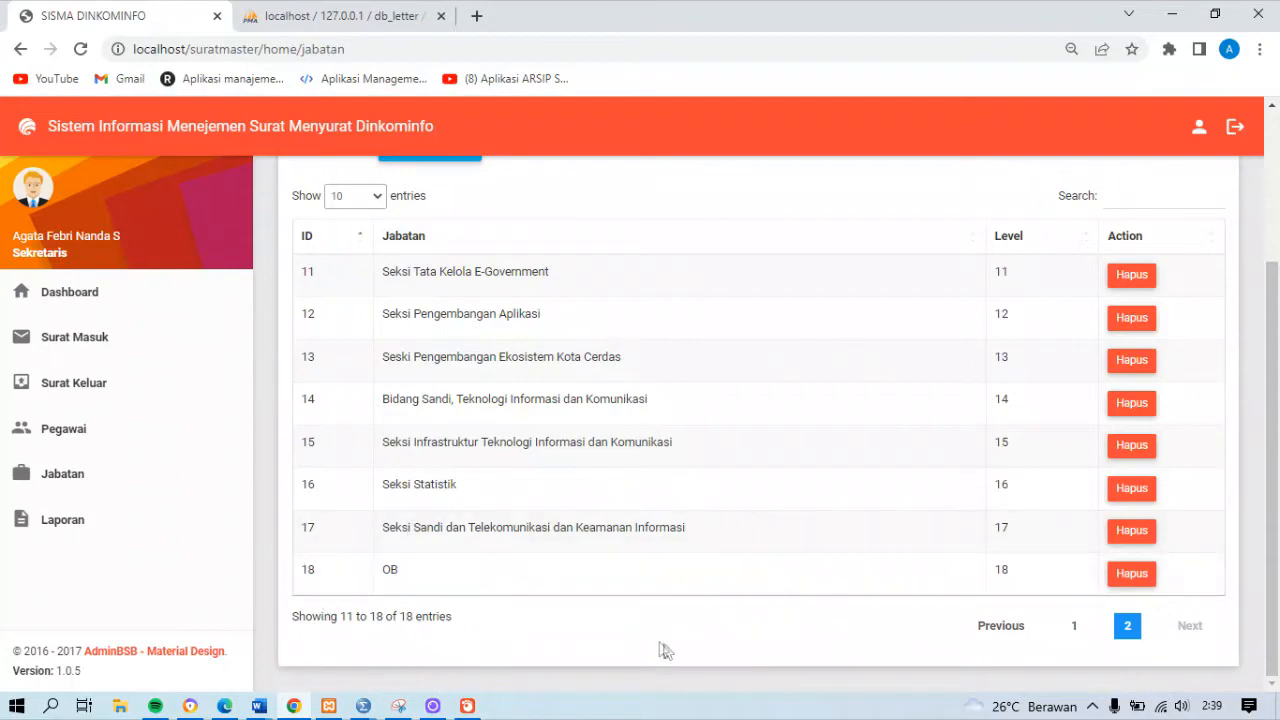
{"action": "scroll", "coordinate": [1268, 540], "scroll_direction": "up", "scroll_amount": 2}
{"action": "scroll", "coordinate": [1267, 570], "scroll_direction": "down", "scroll_amount": 2}
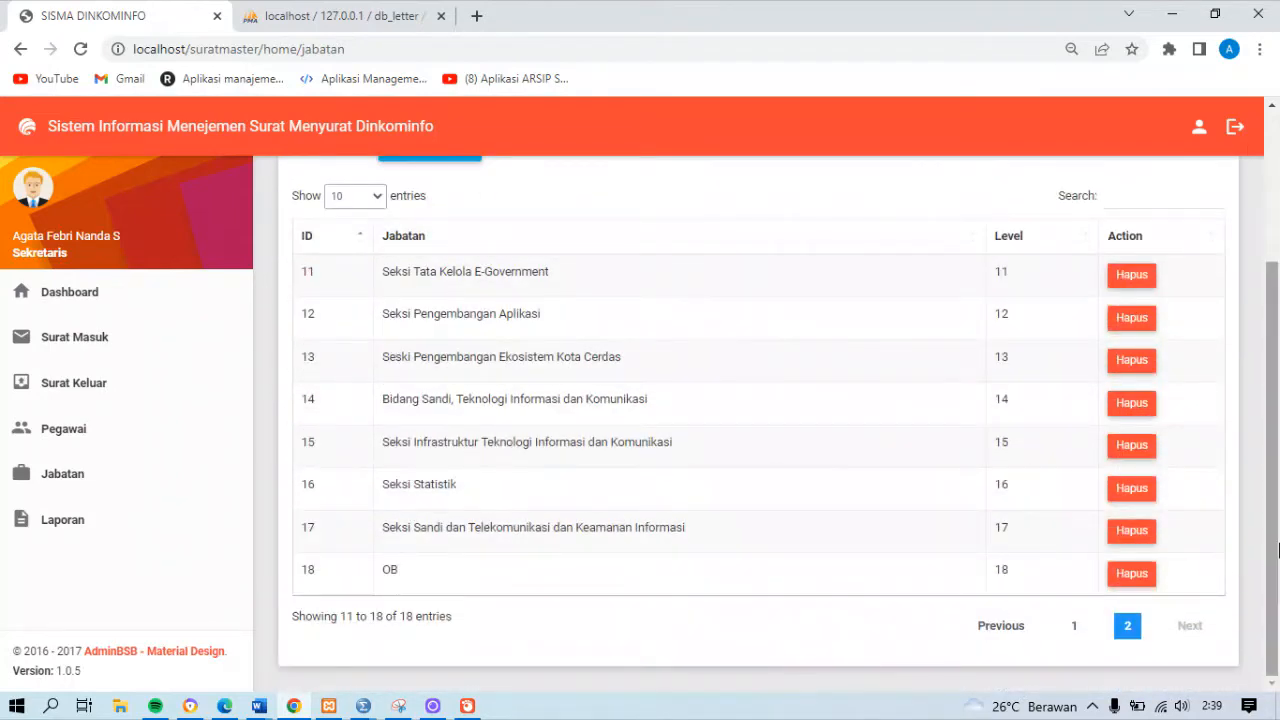
{"action": "left_click_drag", "start_coordinate": [1275, 548], "coordinate": [1276, 488]}
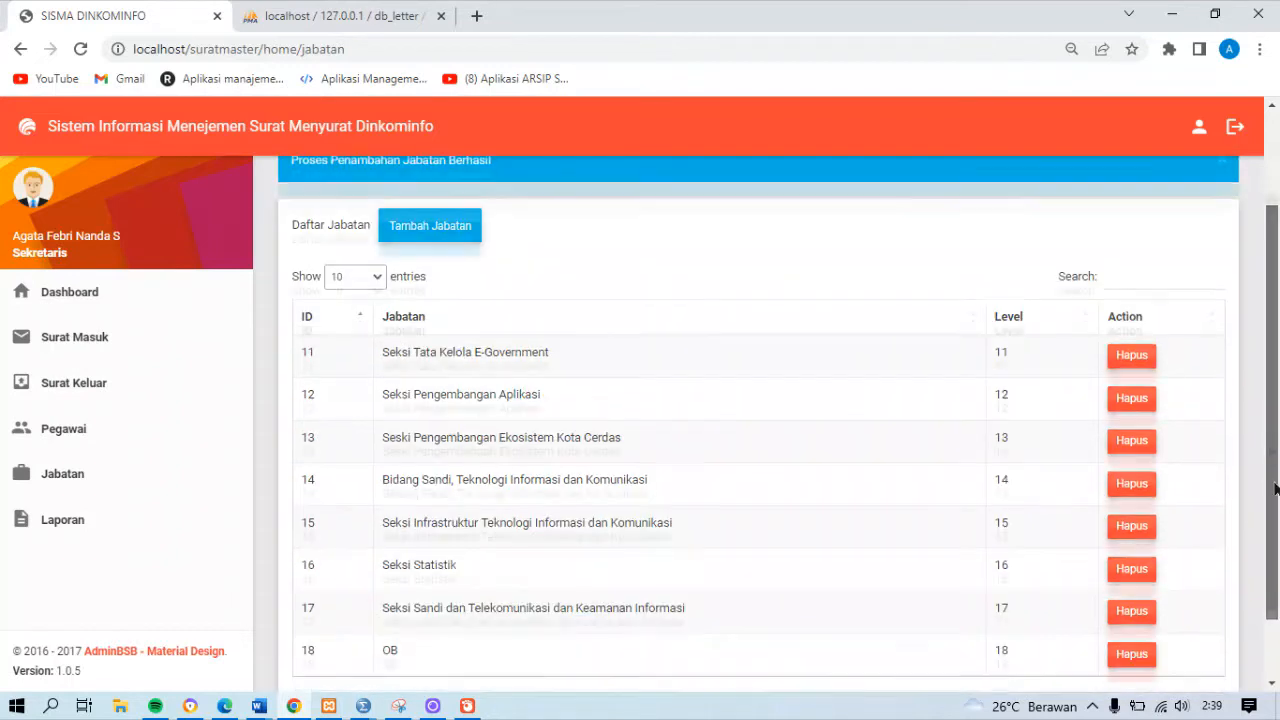
{"action": "scroll", "coordinate": [1276, 488], "scroll_direction": "down", "scroll_amount": 1}
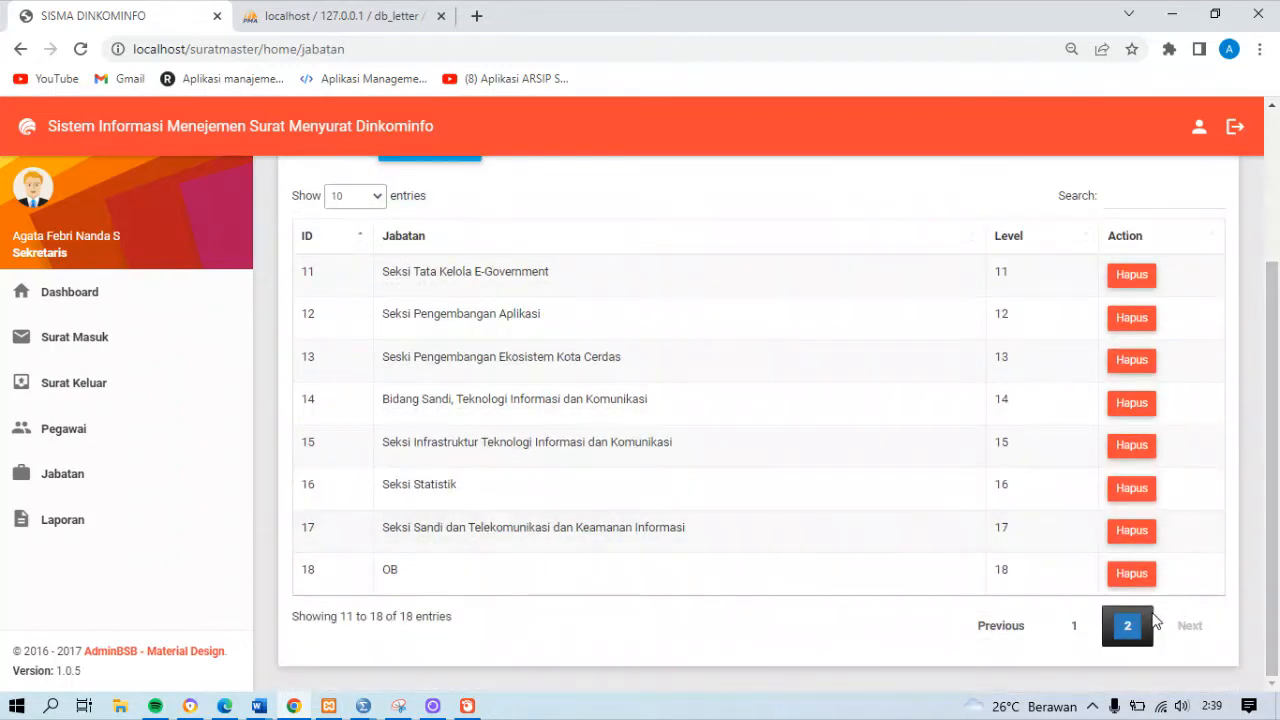
{"action": "left_click", "coordinate": [1140, 576]}
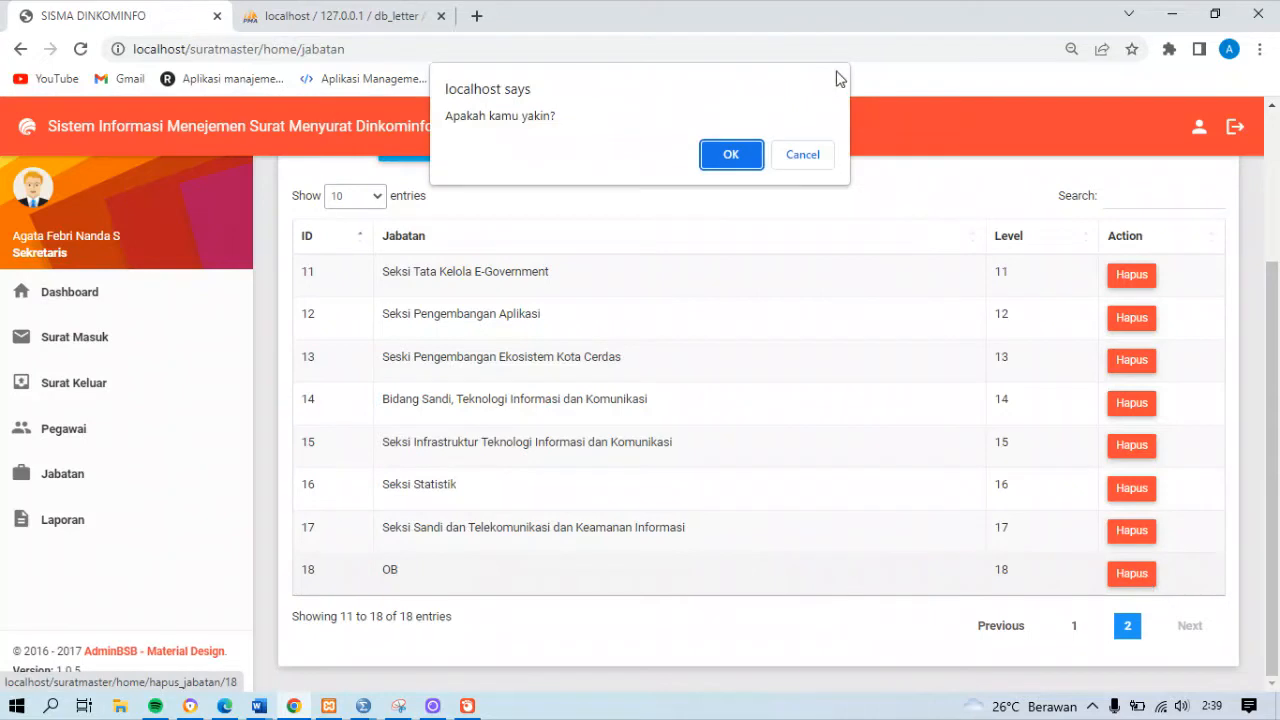
{"action": "left_click", "coordinate": [743, 163]}
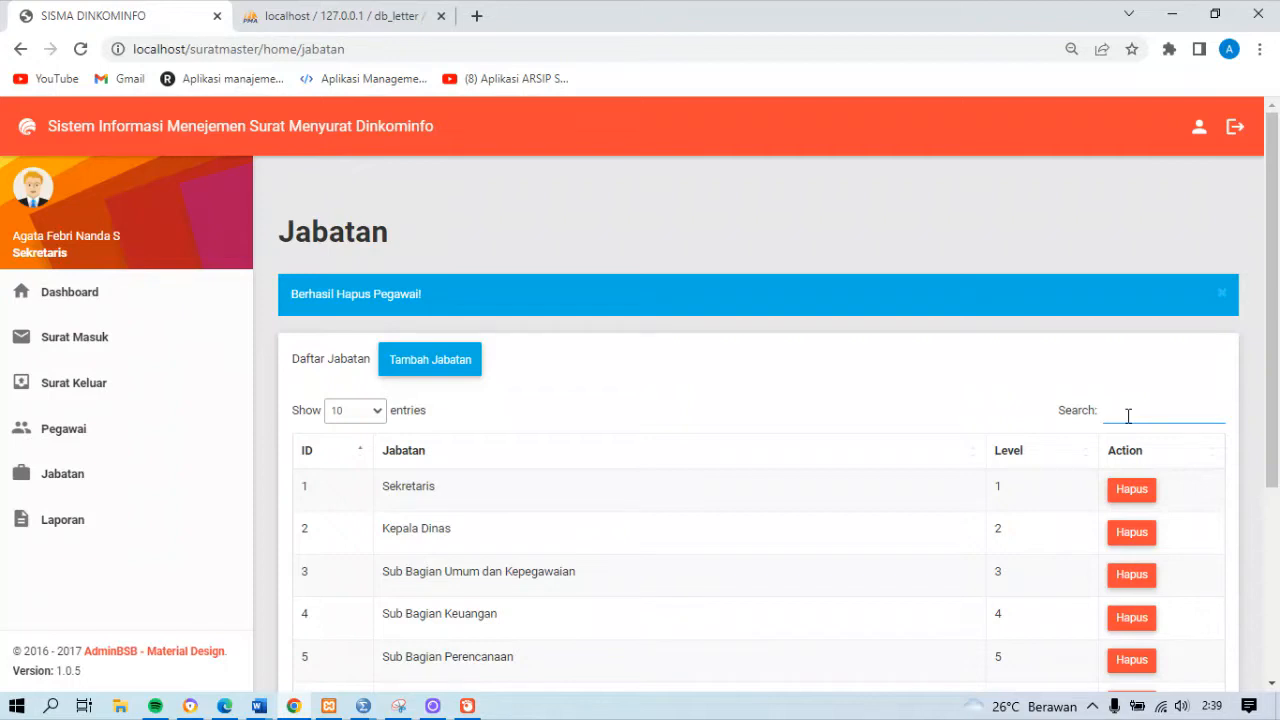
Search the Jabatan list for "seksi pengelolaan opi"
{"action": "type", "text": "seks"}
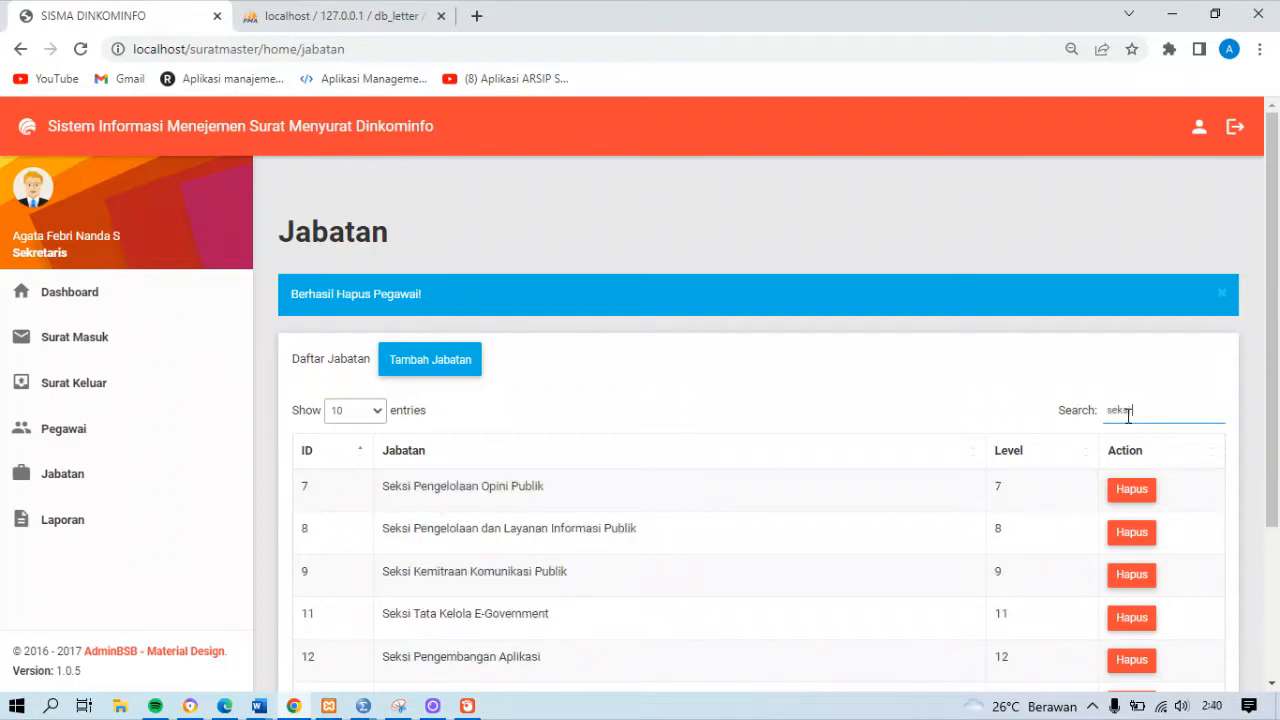
{"action": "type", "text": "i pengol"}
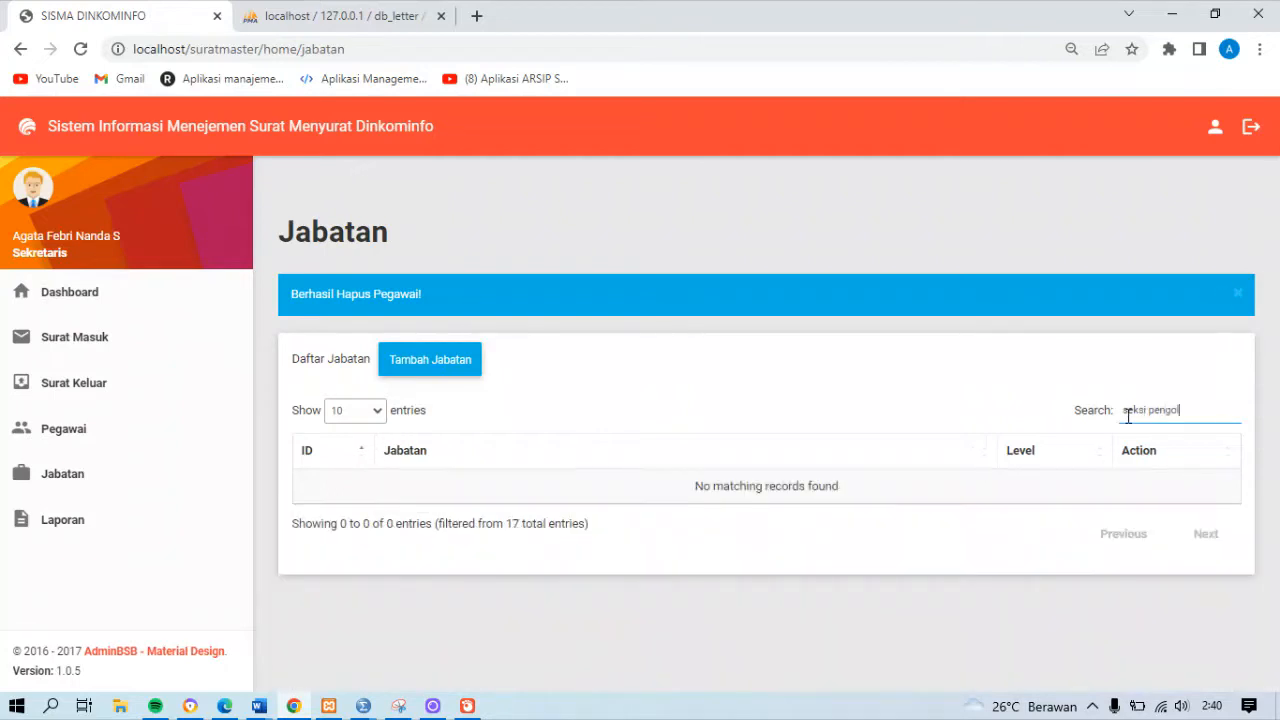
{"action": "key", "text": "BackSpace"}
{"action": "key", "text": "BackSpace"}
{"action": "type", "text": "elo"}
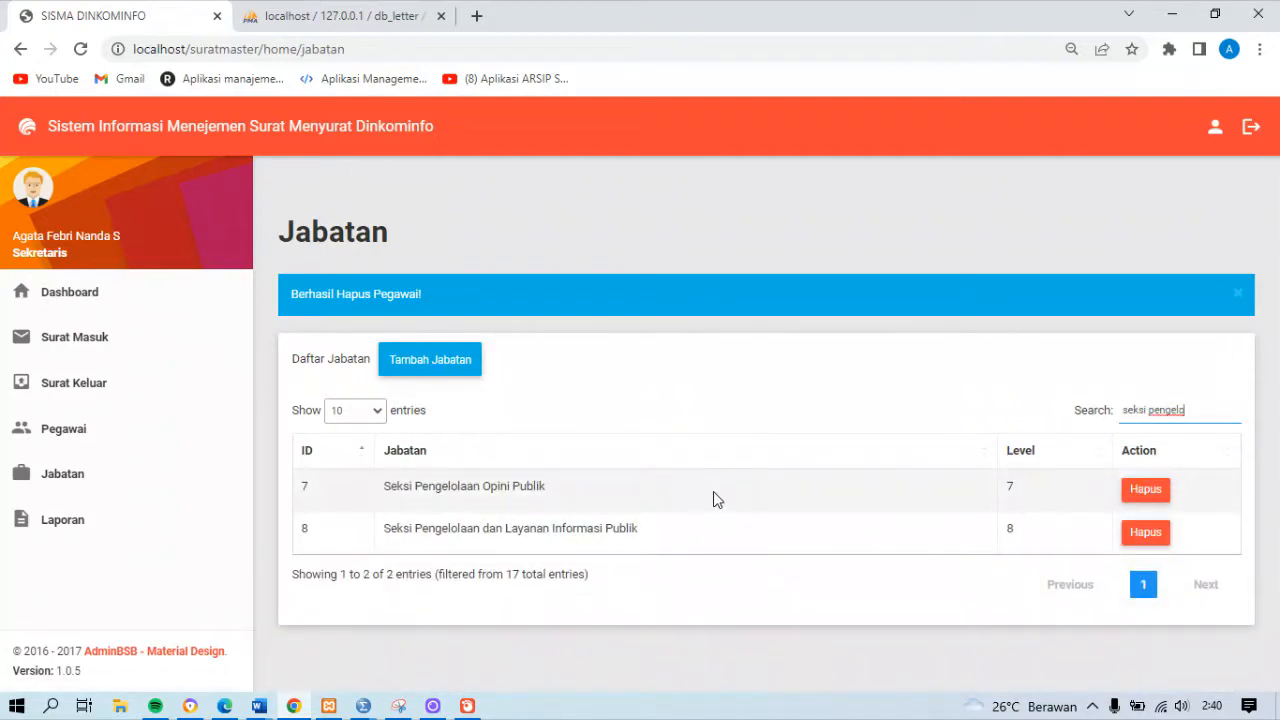
{"action": "type", "text": "laan opi"}
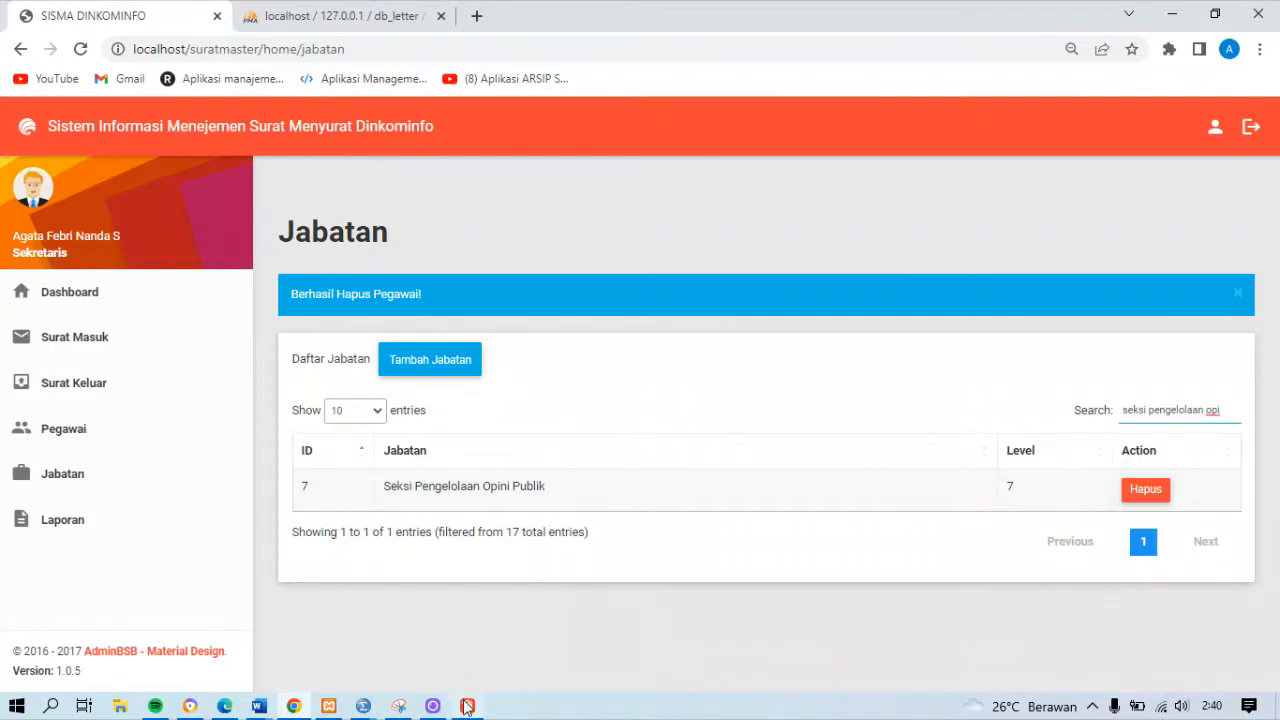
Open the Laporan Surat Masuk report from the Laporan page and look through its letters
{"action": "left_click", "coordinate": [88, 519]}
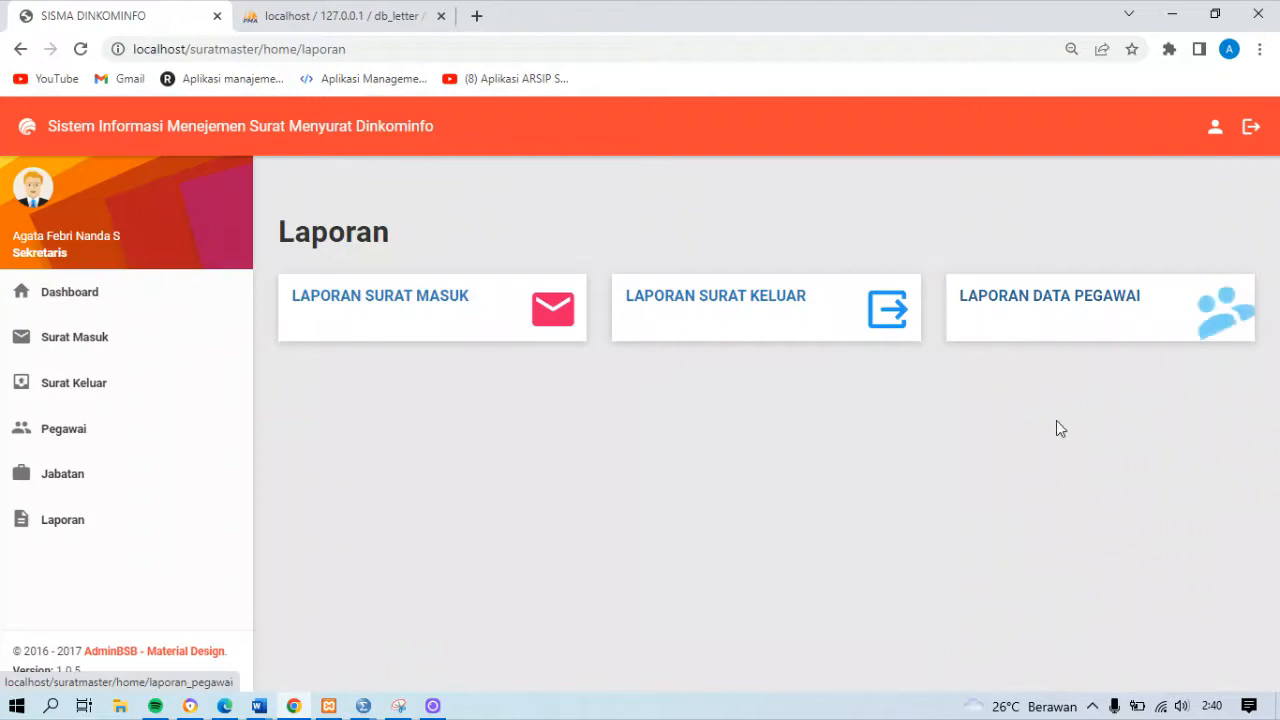
{"action": "left_click", "coordinate": [541, 330]}
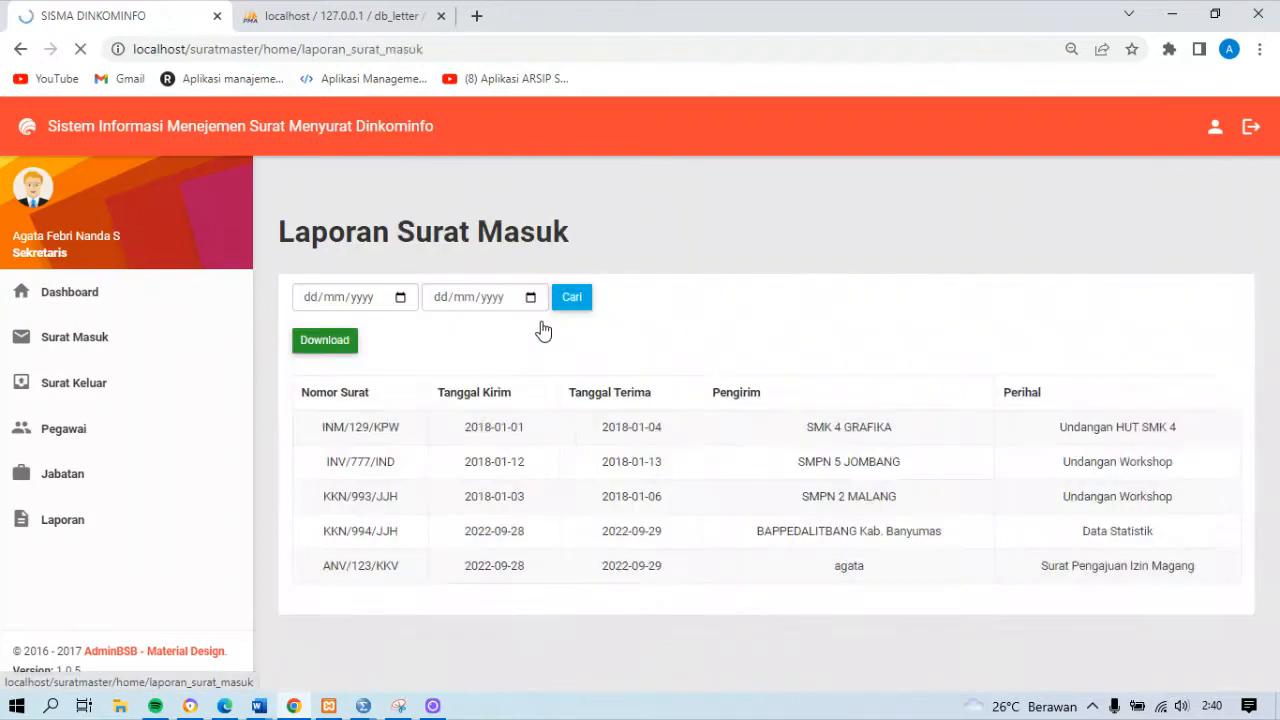
{"action": "left_click_drag", "start_coordinate": [1276, 334], "coordinate": [1278, 225]}
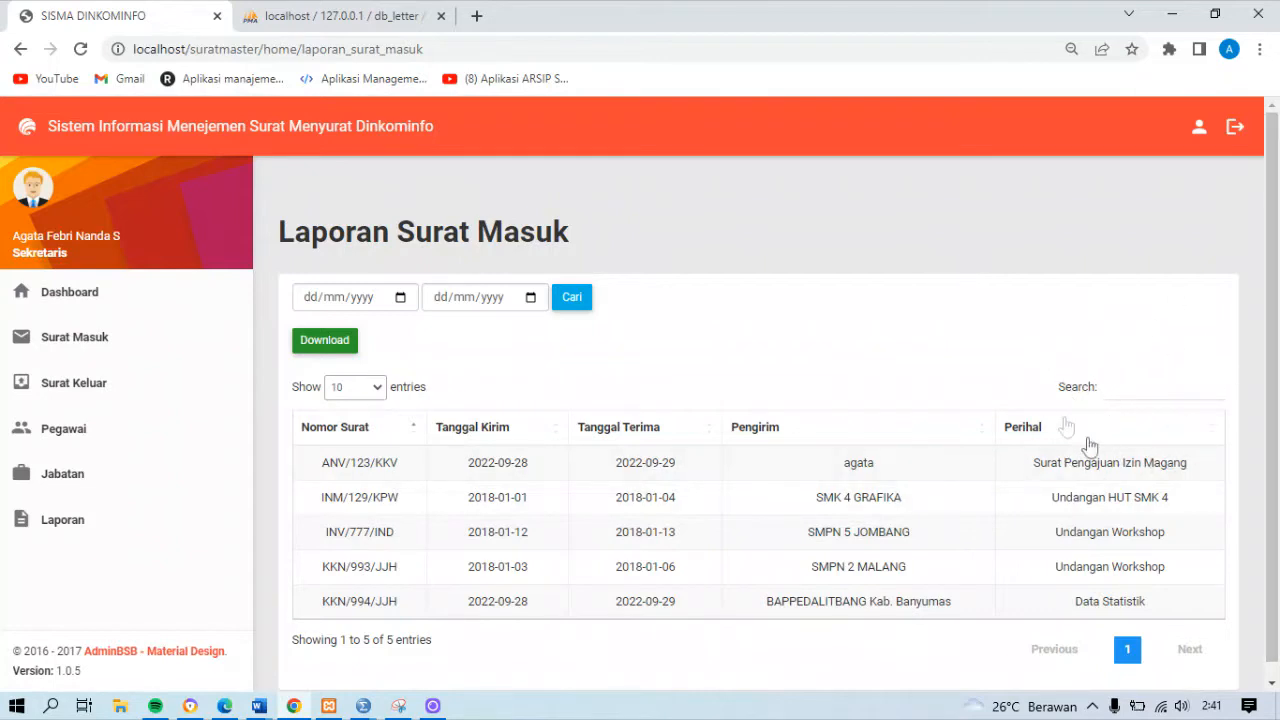
Filter the Laporan Surat Masuk report to the dates from 01/09/2022 to 30/09/2022
{"action": "left_click", "coordinate": [399, 298]}
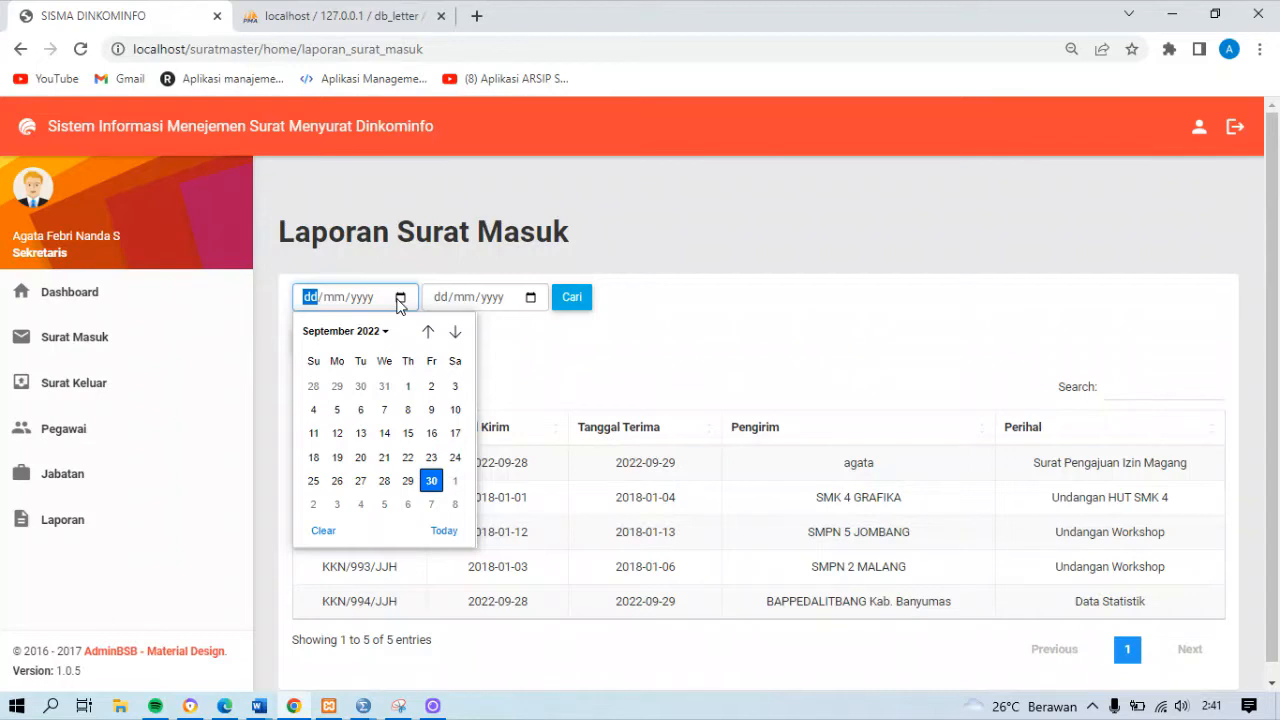
{"action": "left_click", "coordinate": [408, 386]}
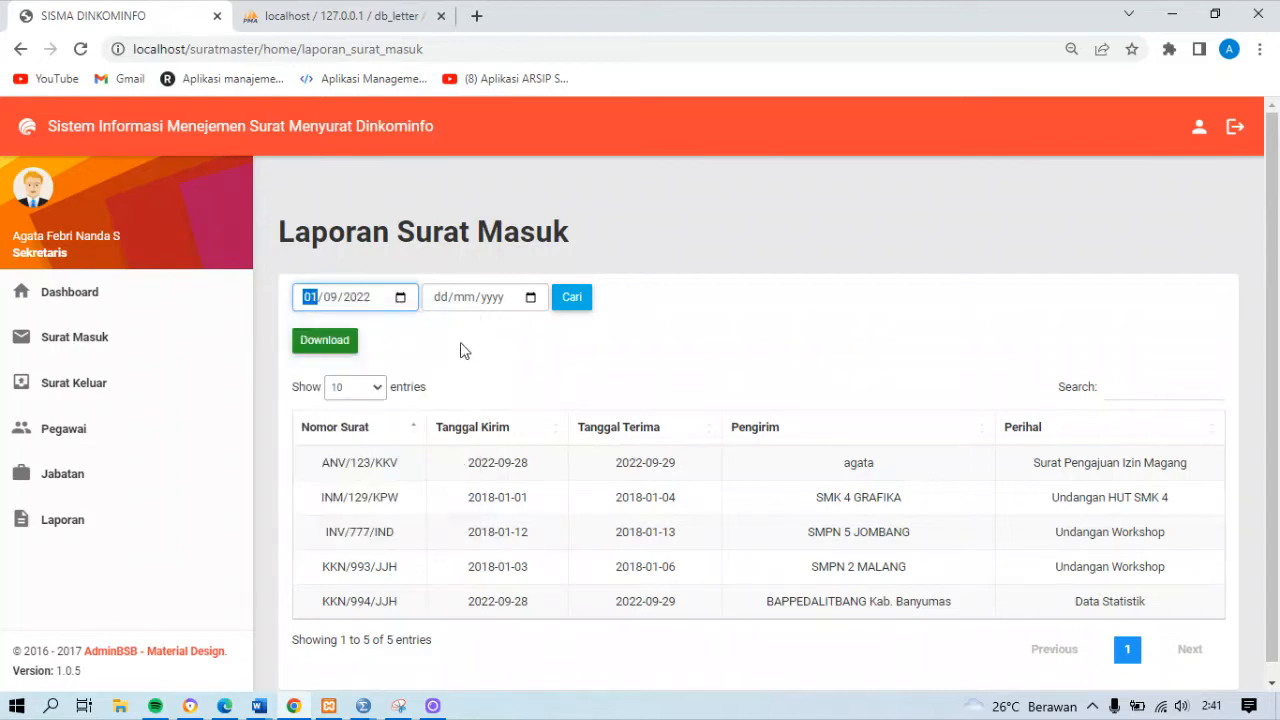
{"action": "left_click", "coordinate": [531, 298]}
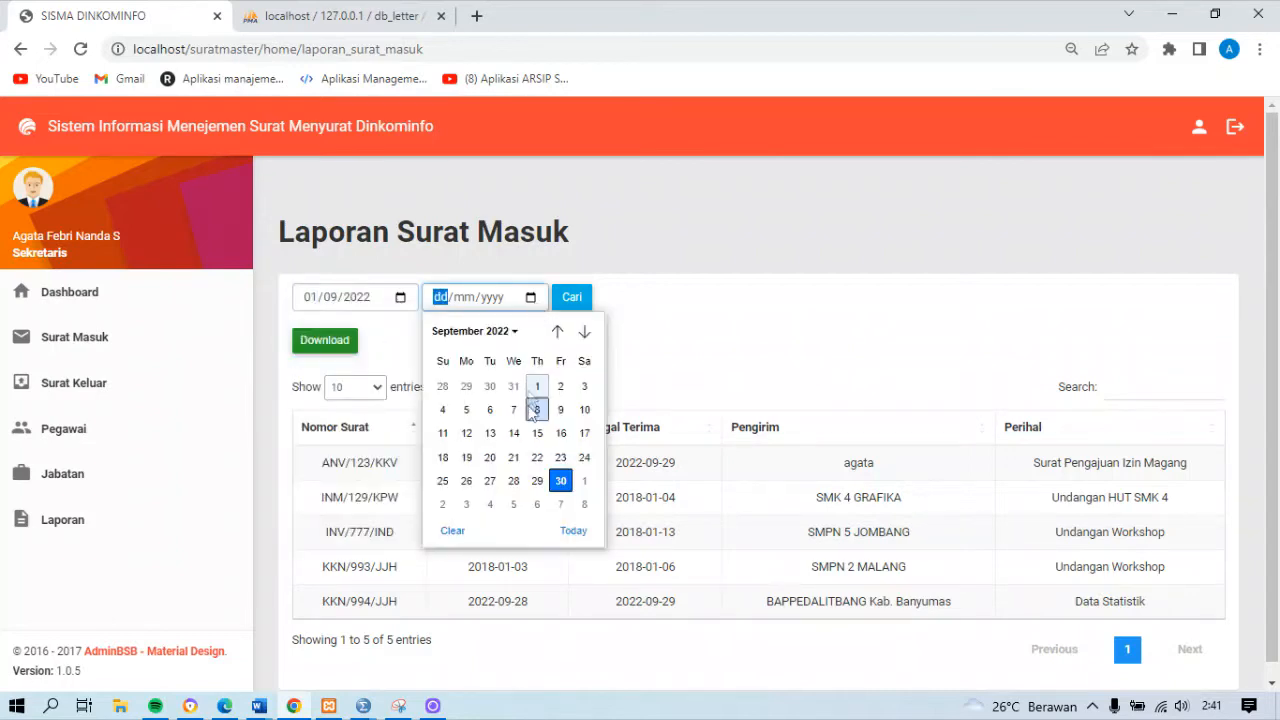
{"action": "left_click", "coordinate": [561, 481]}
{"action": "left_click", "coordinate": [573, 298]}
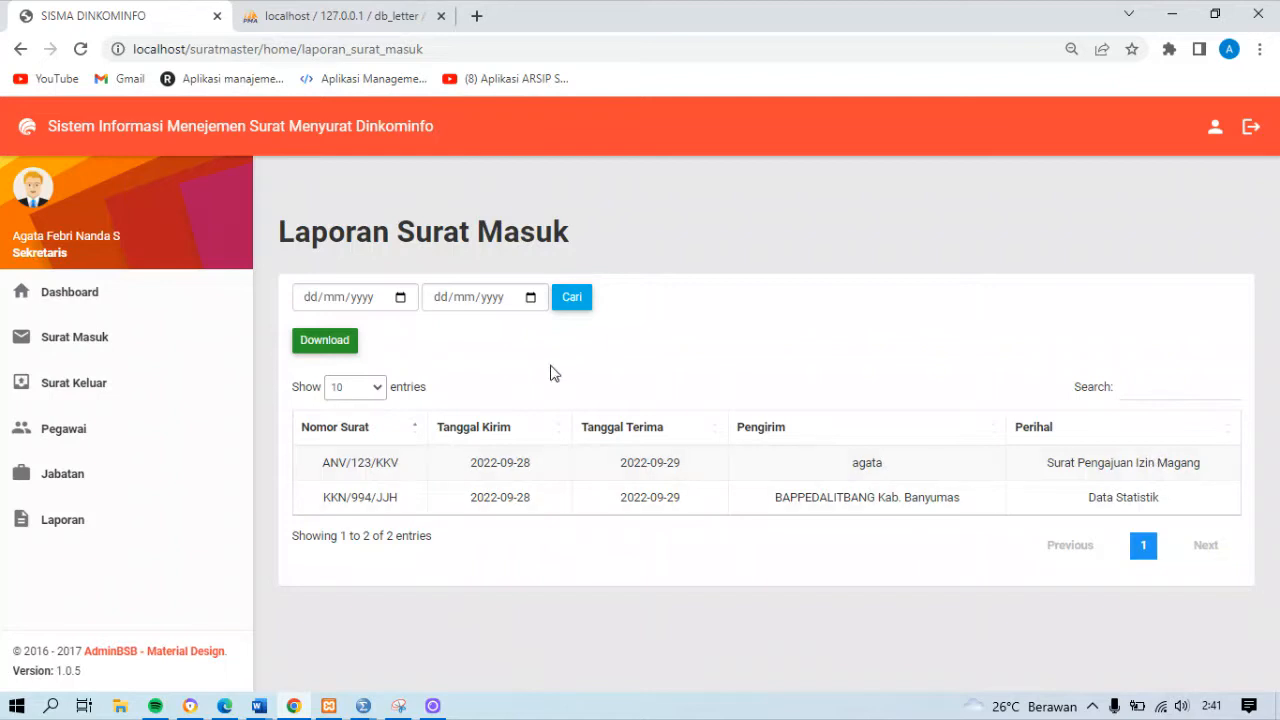
Clear the date filter of the Laporan Surat Masuk report and search its letters for "stati"
{"action": "left_click", "coordinate": [573, 306]}
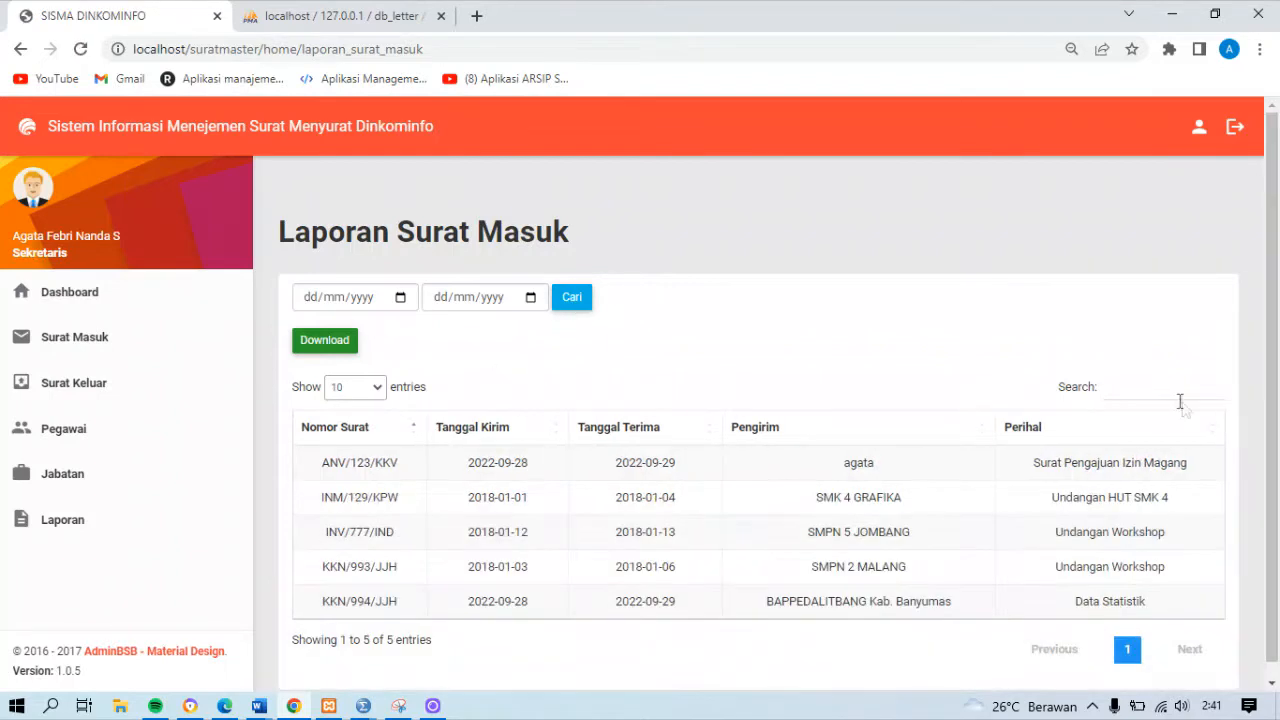
{"action": "left_click", "coordinate": [1163, 399]}
{"action": "type", "text": "stati"}
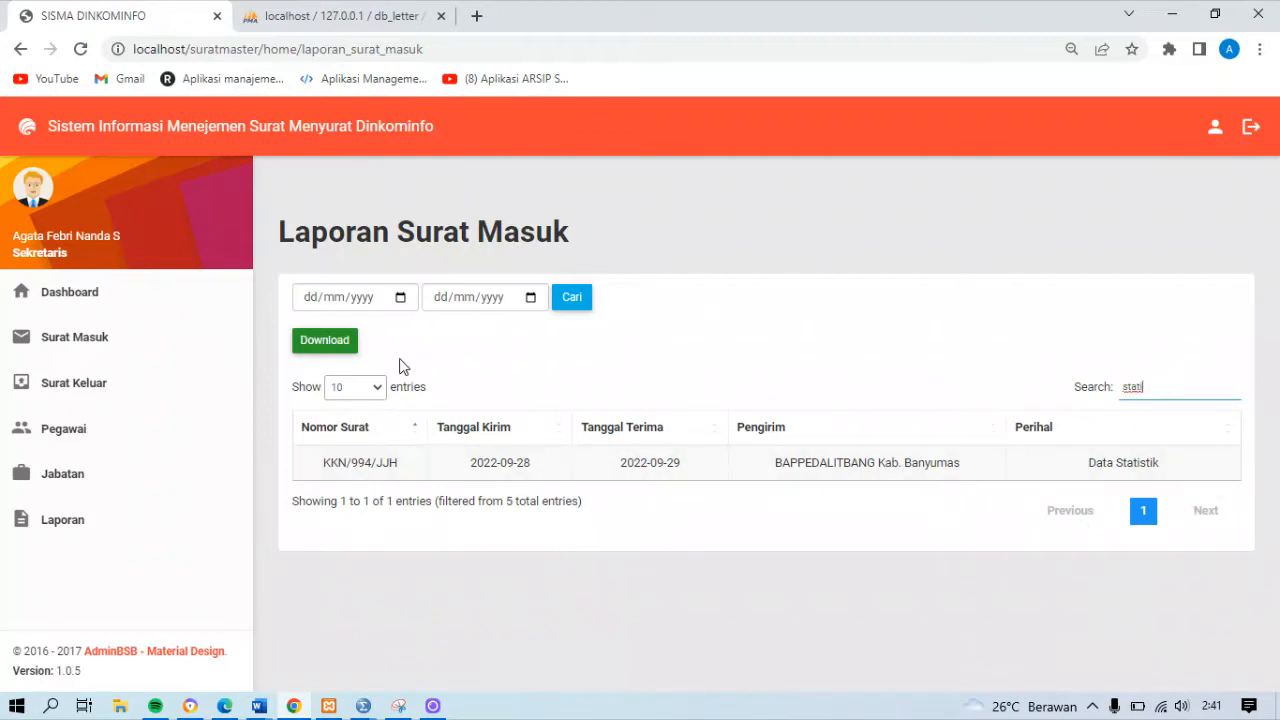
Generate the Surat Masuk report as a PDF, save it as laporan (3) on Local Disk (D:), and preview it for printing without printing
{"action": "left_click", "coordinate": [341, 345]}
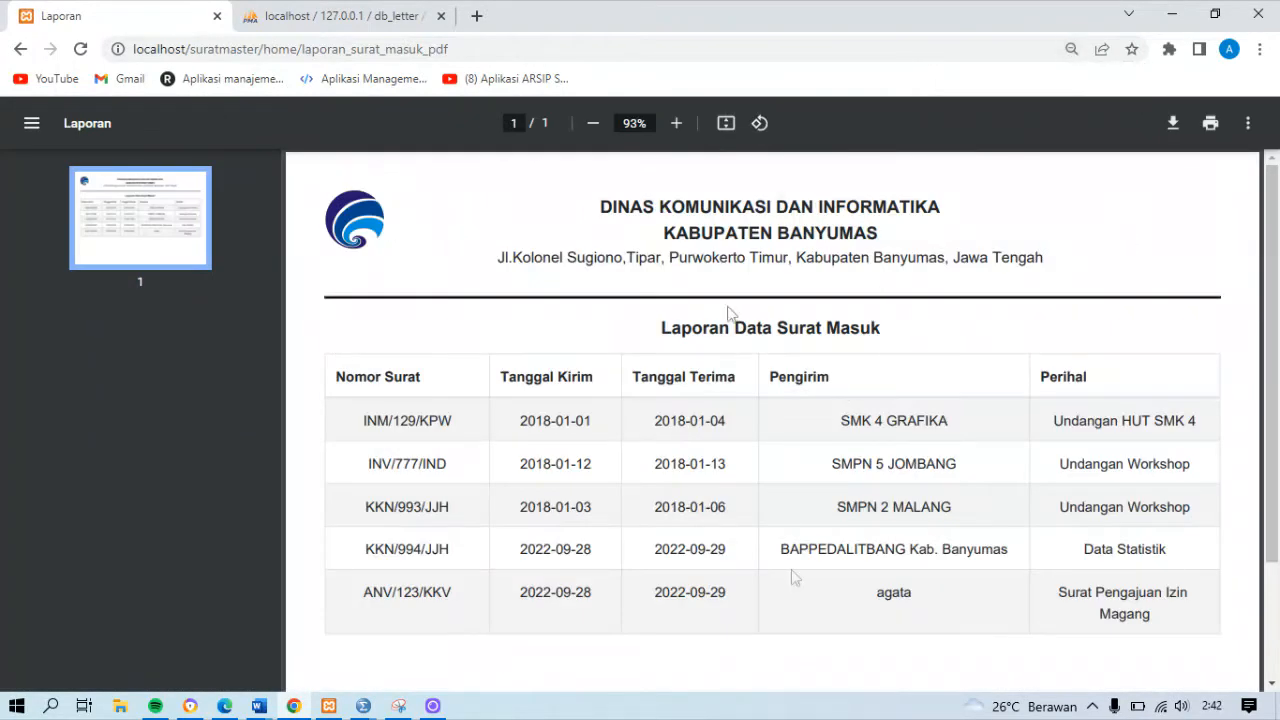
{"action": "mouse_move", "coordinate": [1272, 345]}
{"action": "left_mouse_down"}
{"action": "mouse_move", "coordinate": [1272, 462]}
{"action": "mouse_move", "coordinate": [1272, 320]}
{"action": "left_mouse_up"}
{"action": "left_click", "coordinate": [1176, 129]}
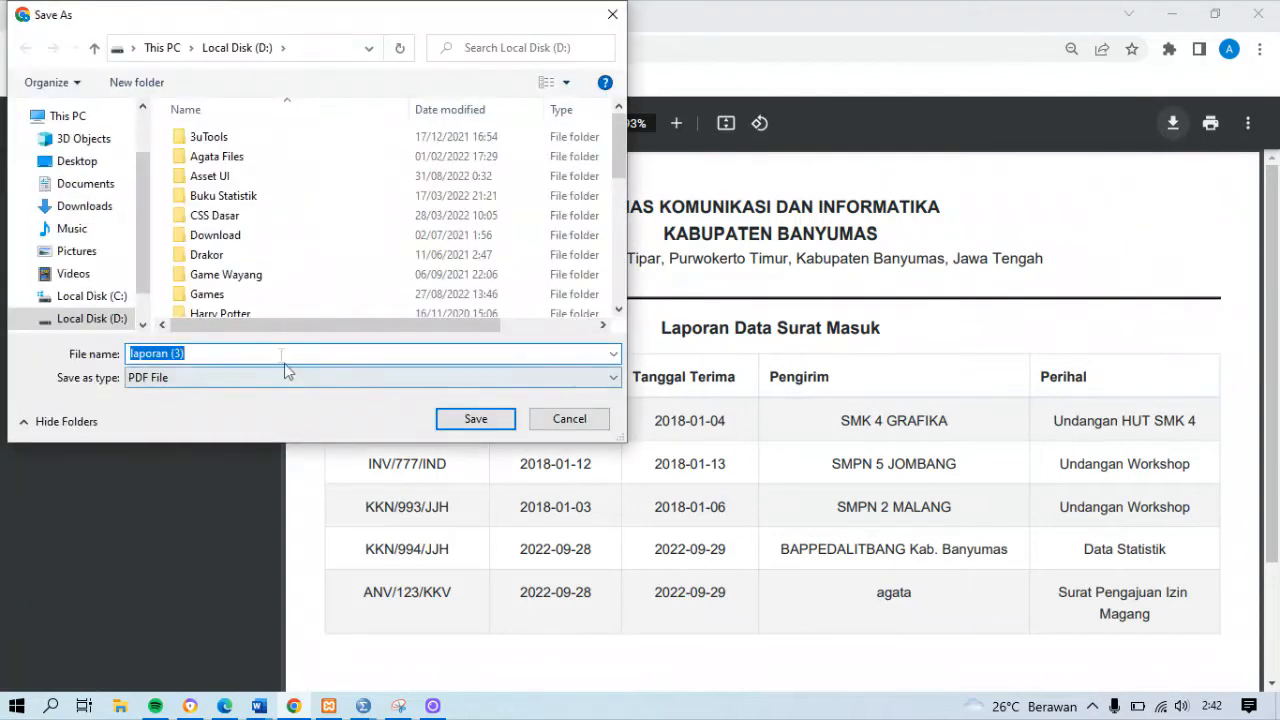
{"action": "left_click", "coordinate": [478, 420]}
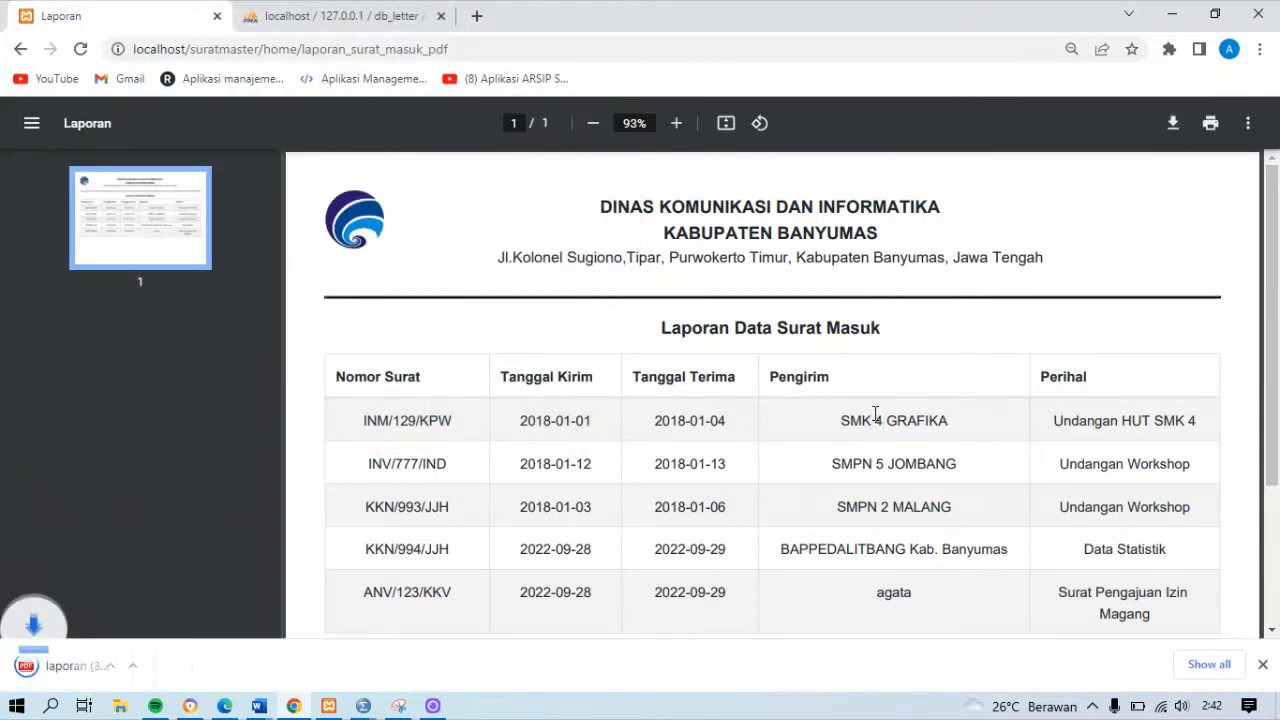
{"action": "left_click", "coordinate": [1210, 123]}
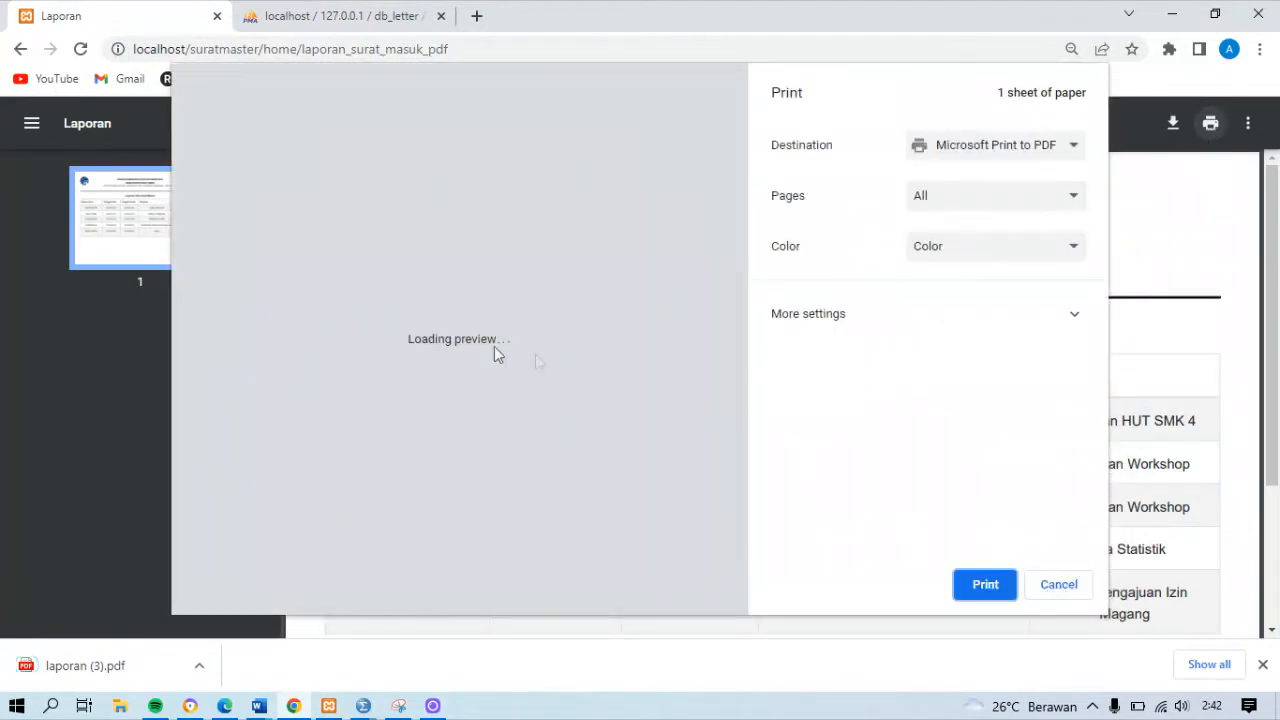
{"action": "left_click", "coordinate": [1062, 586]}
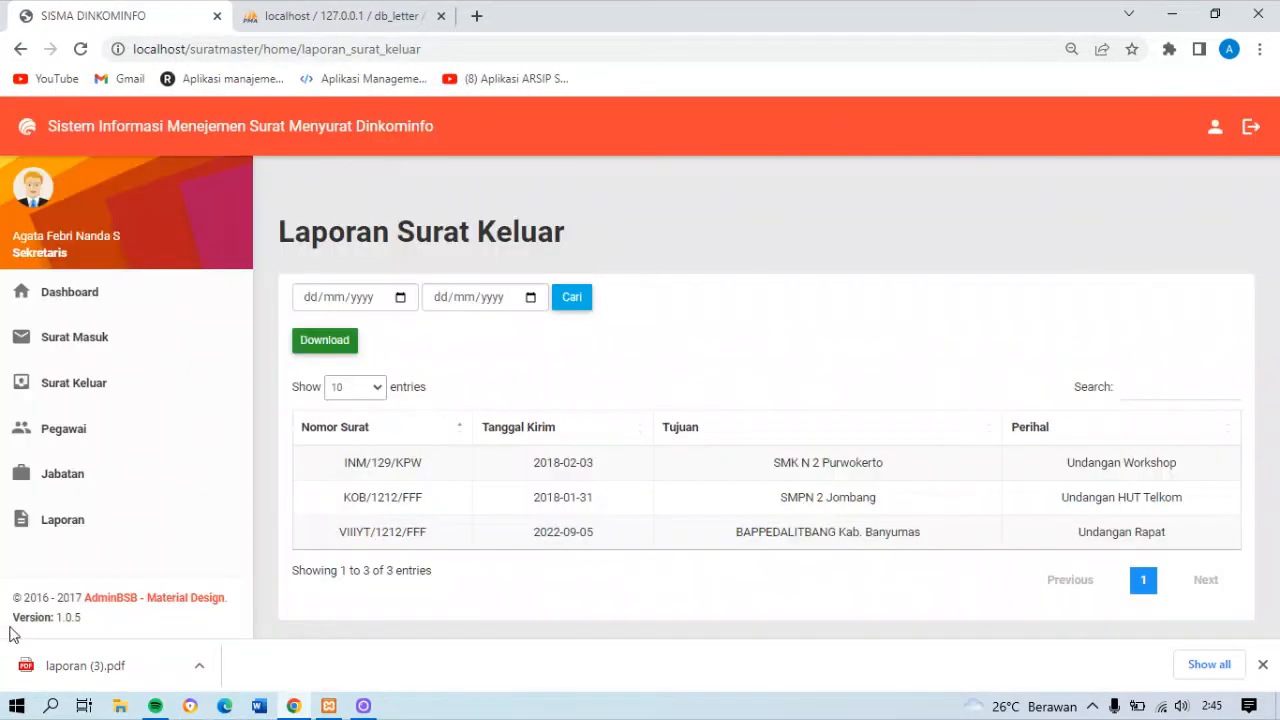
Open the Laporan Surat Keluar report and set the start date of its date filter to 01/01/2018
{"action": "left_click", "coordinate": [104, 520]}
{"action": "left_click", "coordinate": [870, 311]}
{"action": "left_click", "coordinate": [400, 297]}
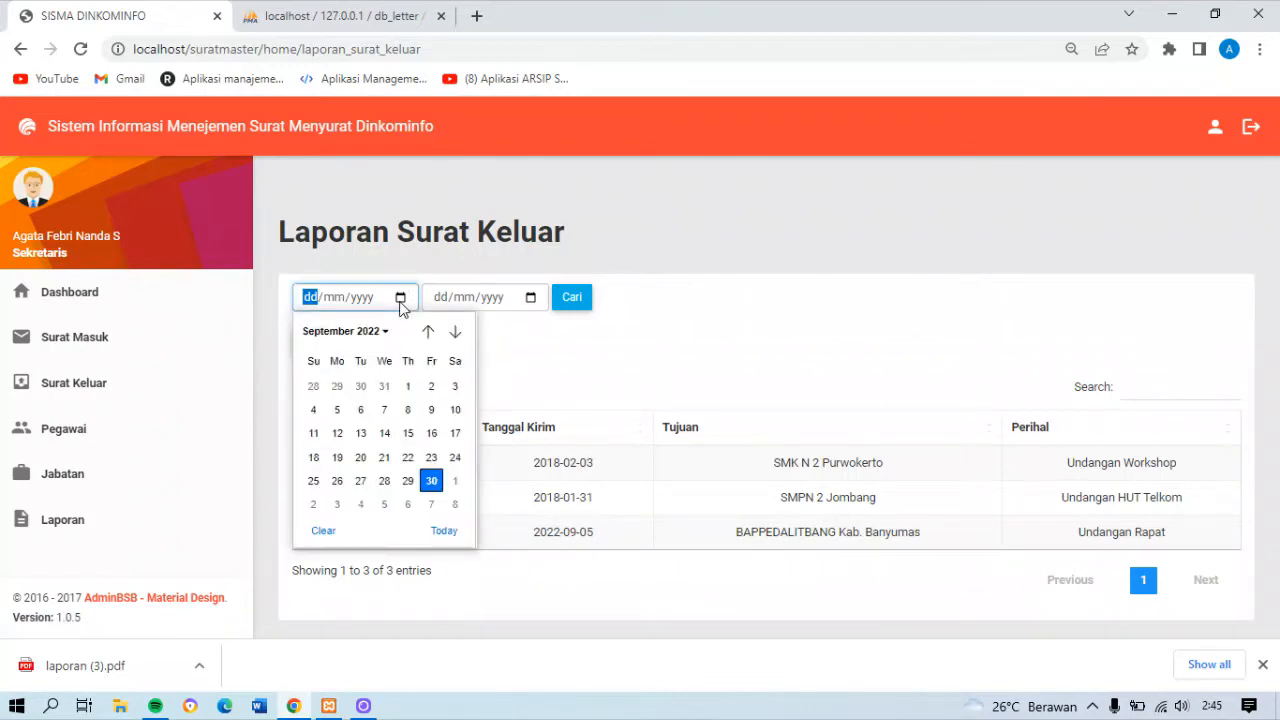
{"action": "left_click", "coordinate": [427, 331]}
{"action": "left_click", "coordinate": [427, 331]}
{"action": "left_click", "coordinate": [427, 331]}
{"action": "left_click", "coordinate": [427, 331]}
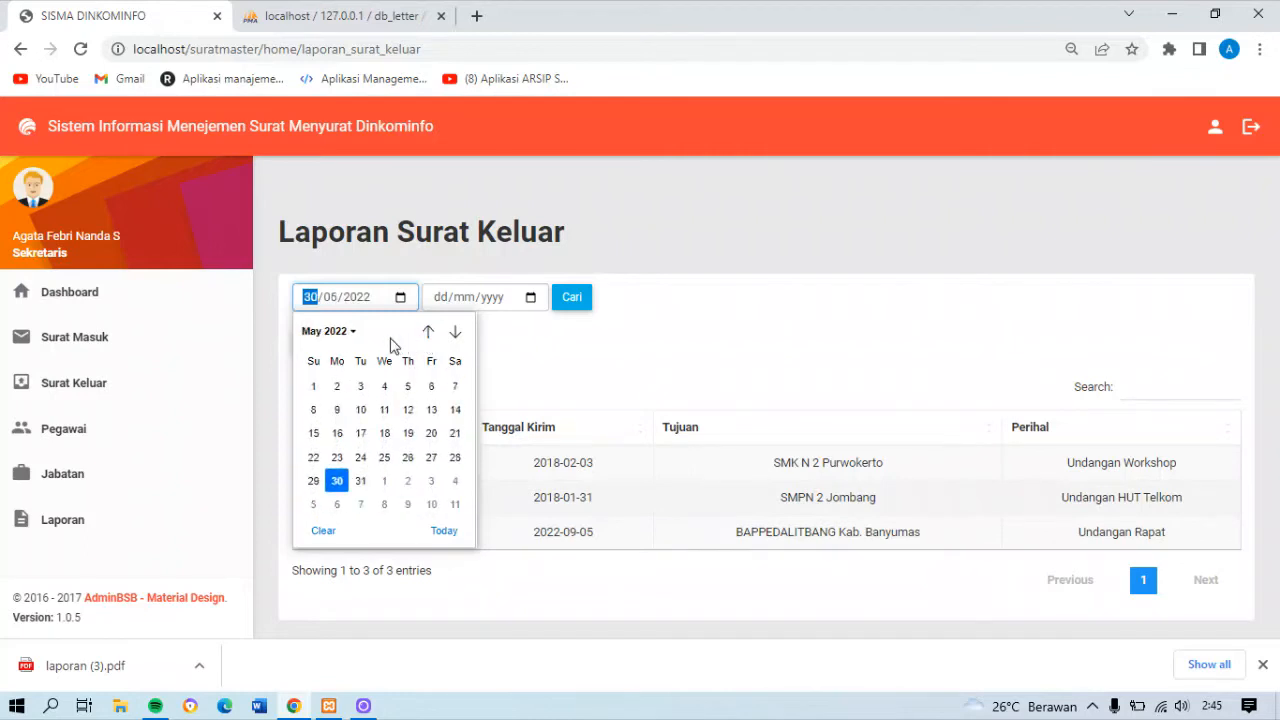
{"action": "left_click", "coordinate": [340, 335]}
{"action": "scroll", "coordinate": [457, 420], "scroll_direction": "up", "scroll_amount": 5}
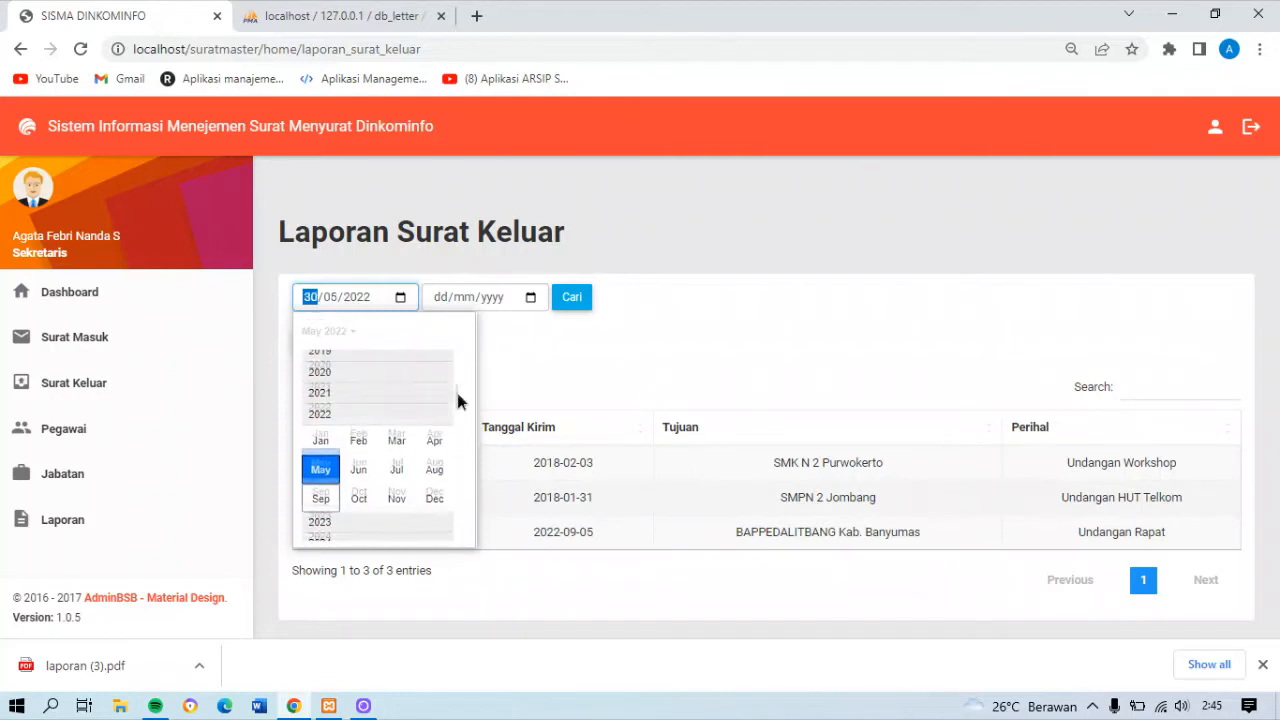
{"action": "left_click", "coordinate": [315, 392]}
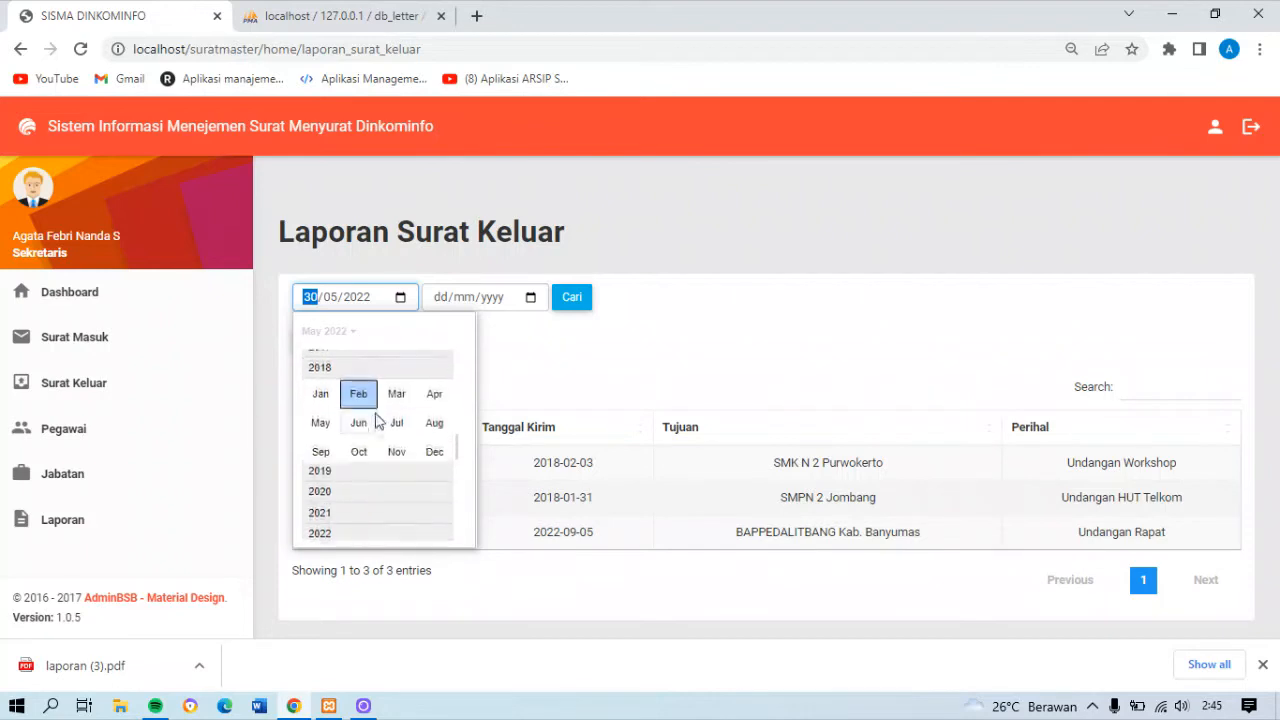
{"action": "left_click", "coordinate": [320, 393]}
{"action": "left_click", "coordinate": [338, 384]}
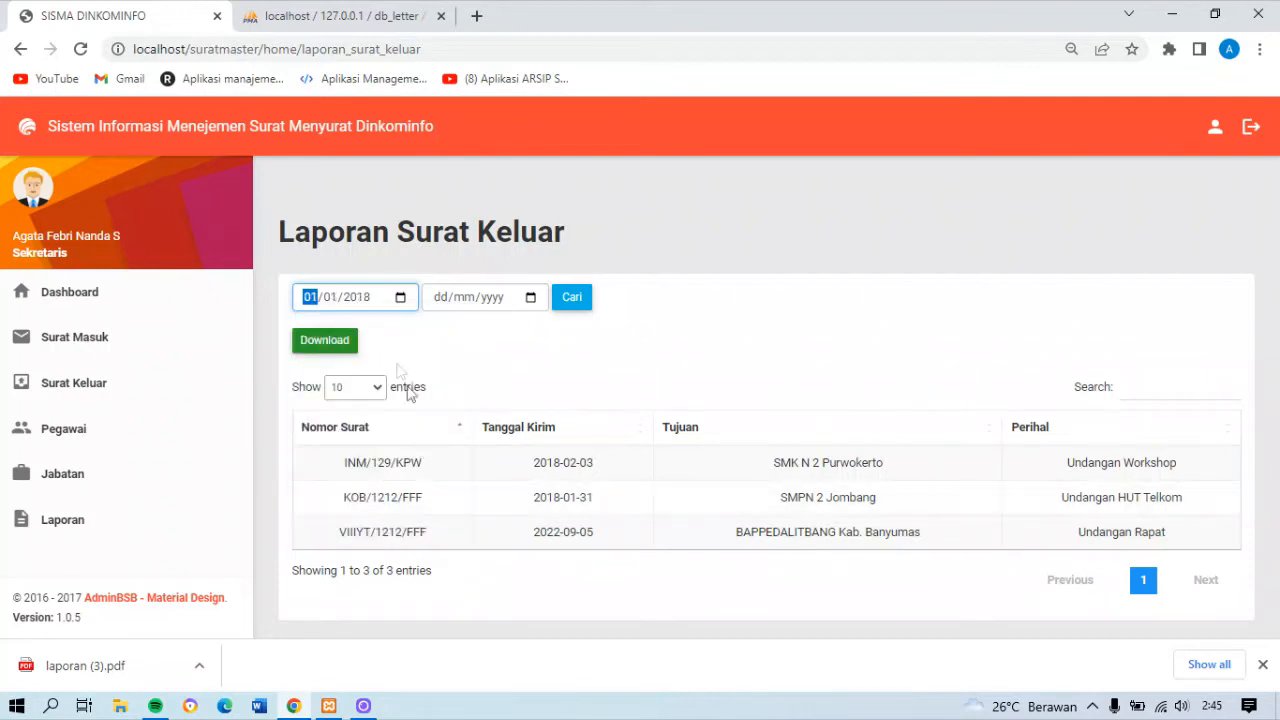
Set the end date of the Laporan Surat Keluar date filter to 31/01/2018 and apply it
{"action": "left_click", "coordinate": [528, 297]}
{"action": "left_click", "coordinate": [500, 333]}
{"action": "scroll", "coordinate": [586, 434], "scroll_direction": "up", "scroll_amount": 2}
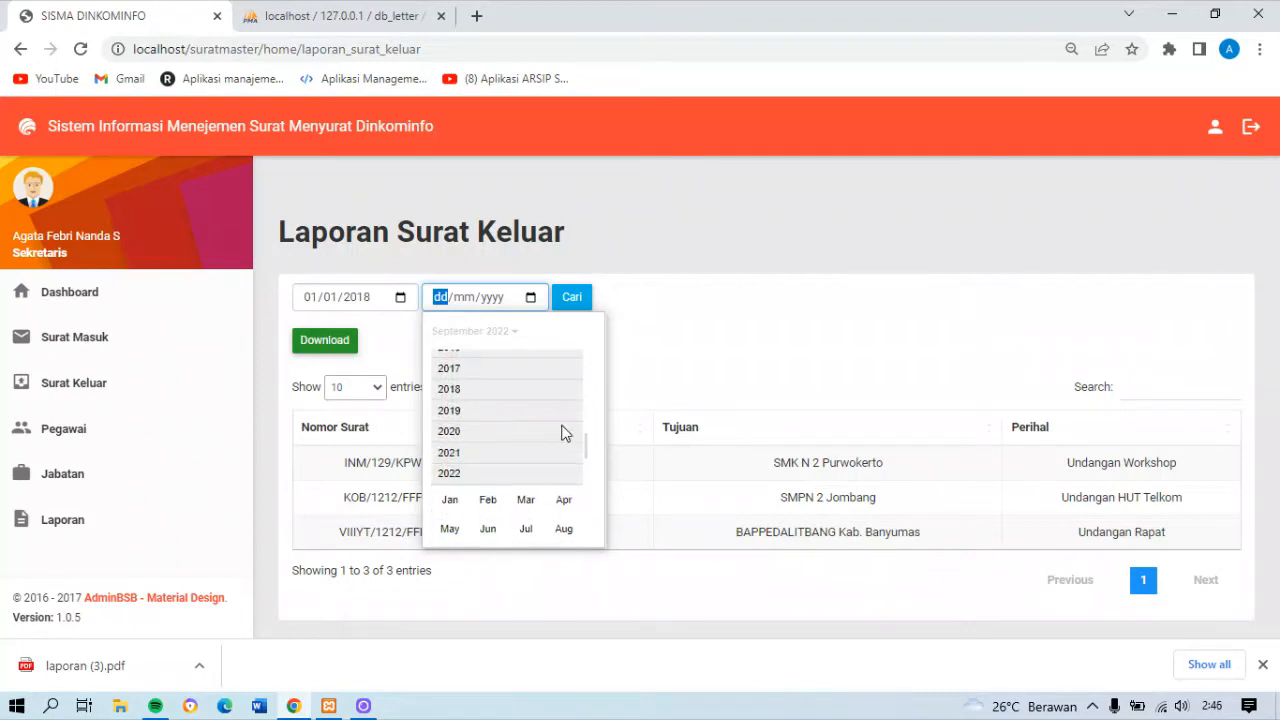
{"action": "left_click", "coordinate": [449, 390]}
{"action": "left_click", "coordinate": [450, 386]}
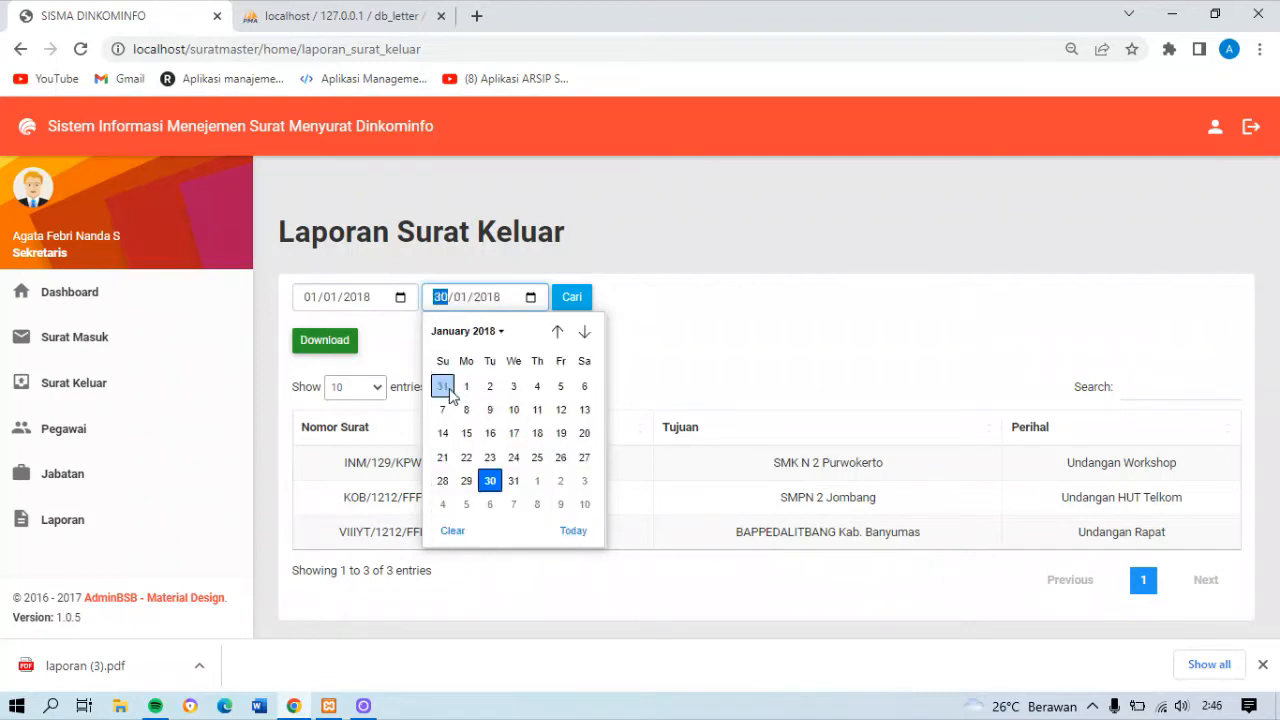
{"action": "left_click", "coordinate": [513, 481]}
{"action": "left_click", "coordinate": [571, 298]}
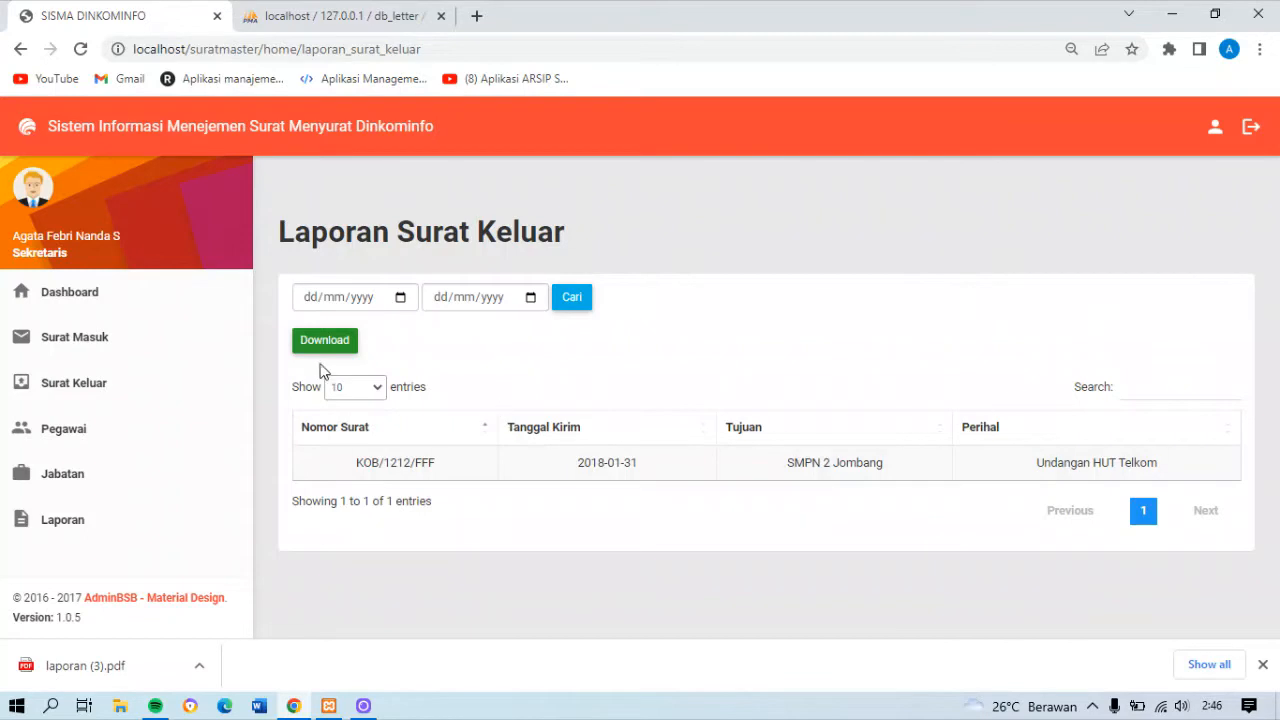
Clear the date filter of the Laporan Surat Keluar report and search its letters for "bapped"
{"action": "left_click", "coordinate": [568, 296]}
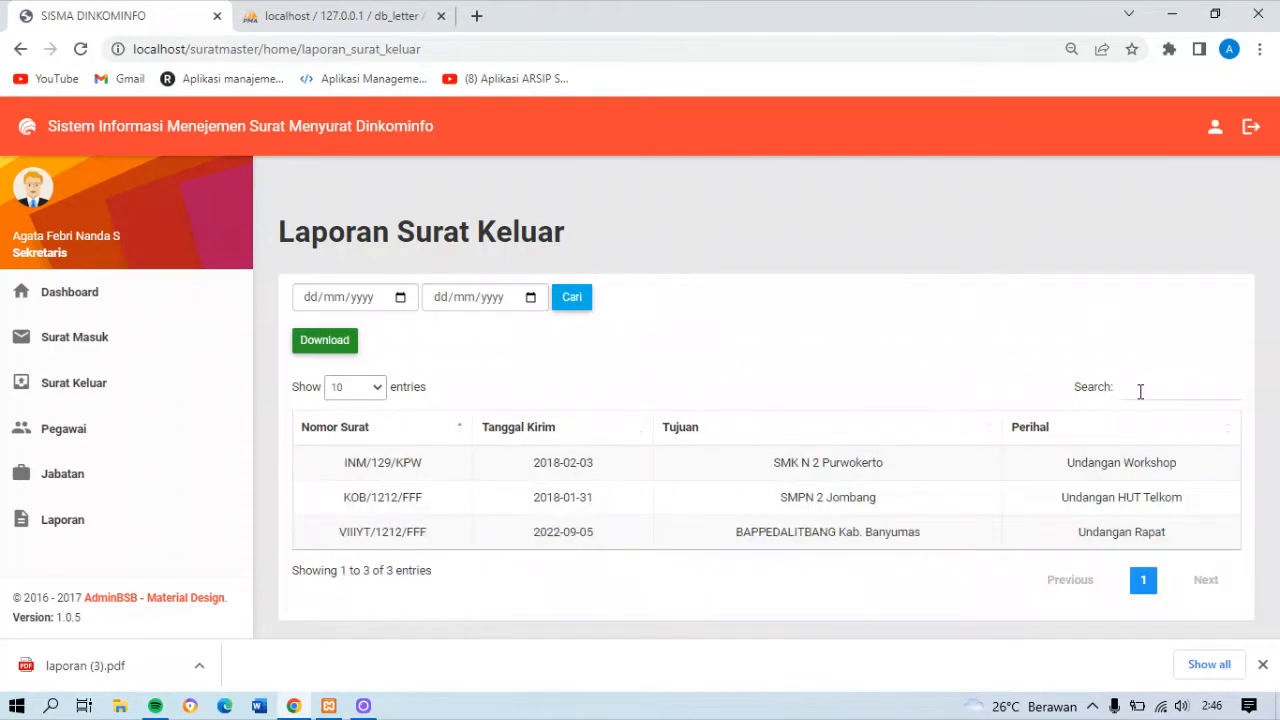
{"action": "left_click", "coordinate": [1140, 390]}
{"action": "type", "text": "bapped"}
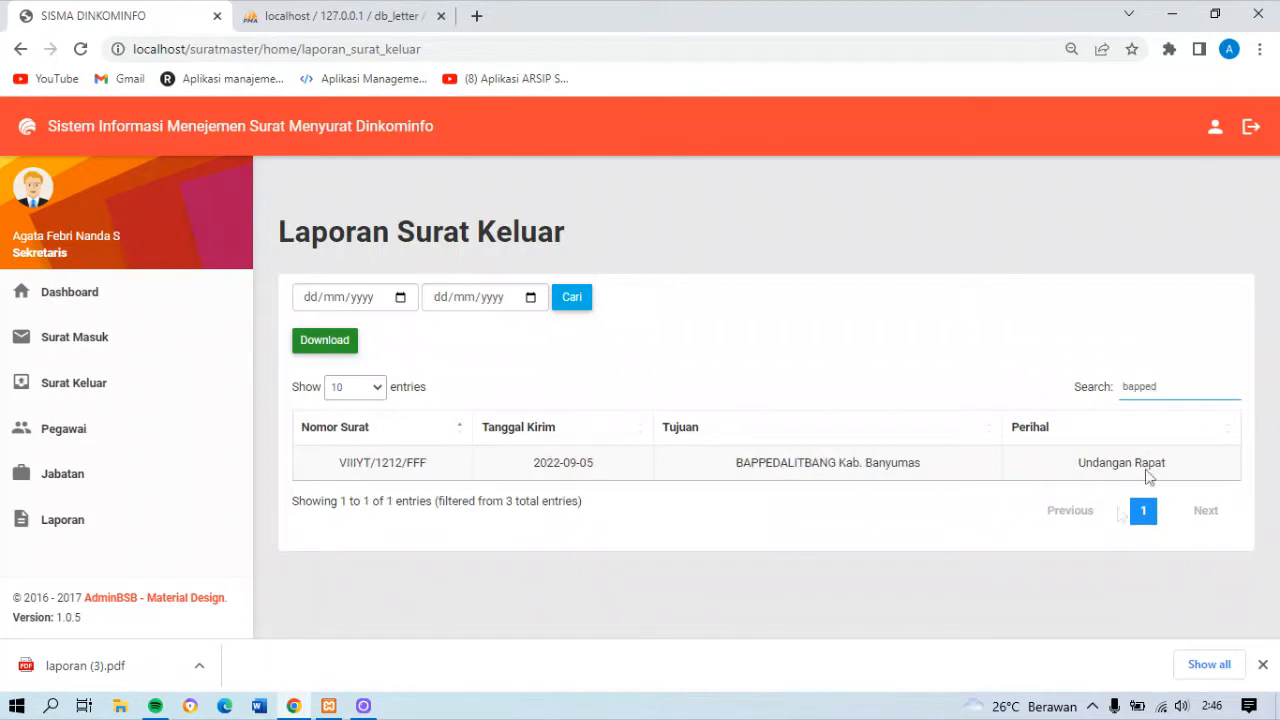
Generate the Surat Keluar report as a PDF, show its save dialog and print preview without printing, and return to the report page
{"action": "left_click", "coordinate": [308, 350]}
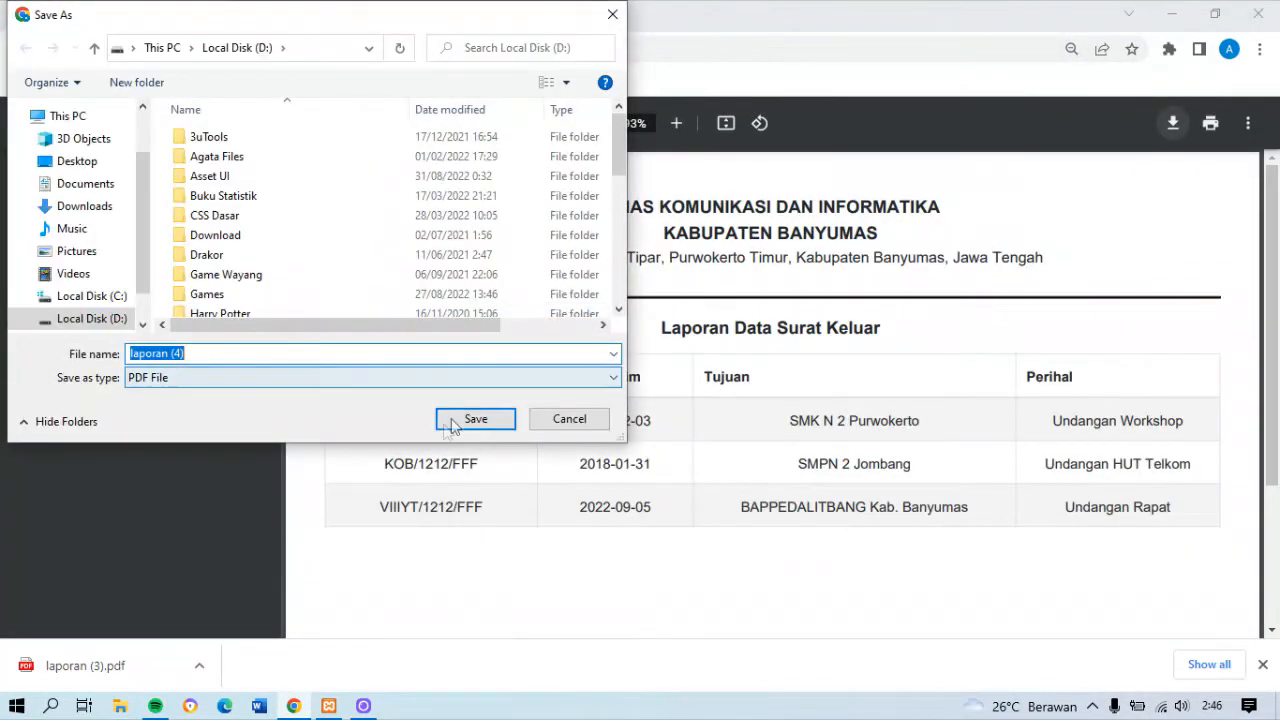
{"action": "left_click", "coordinate": [475, 420]}
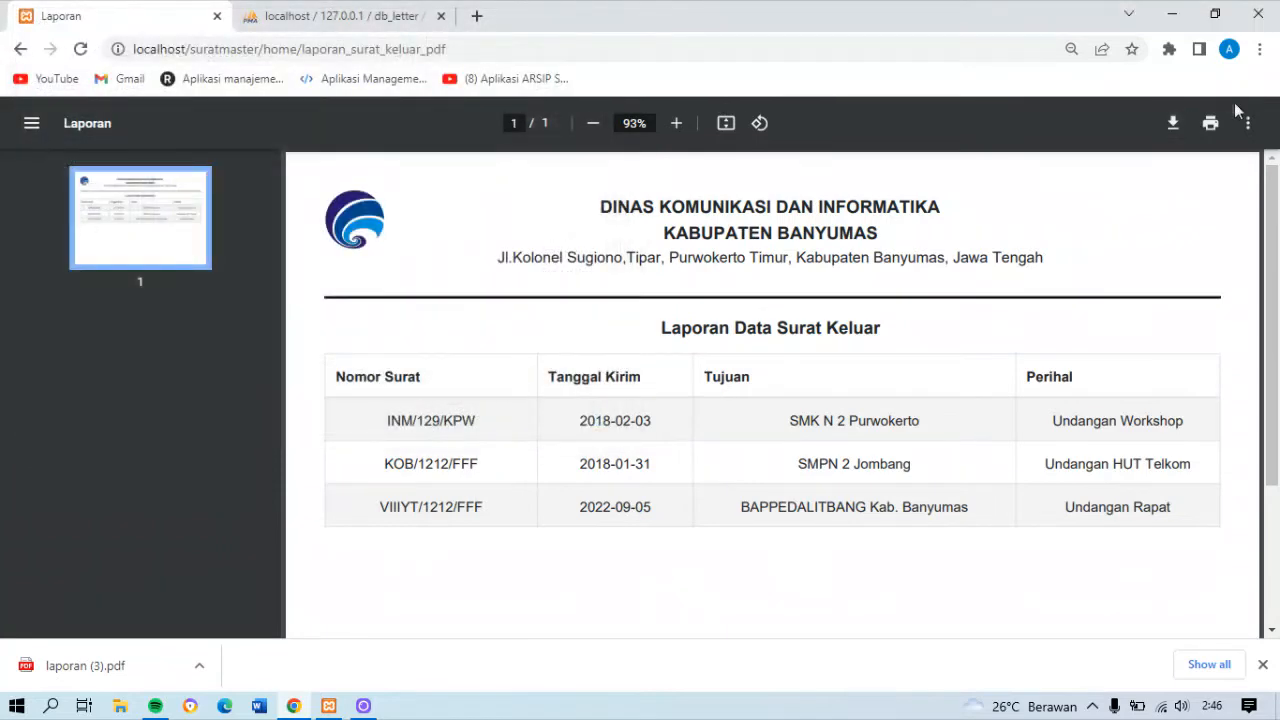
{"action": "left_click", "coordinate": [1210, 122]}
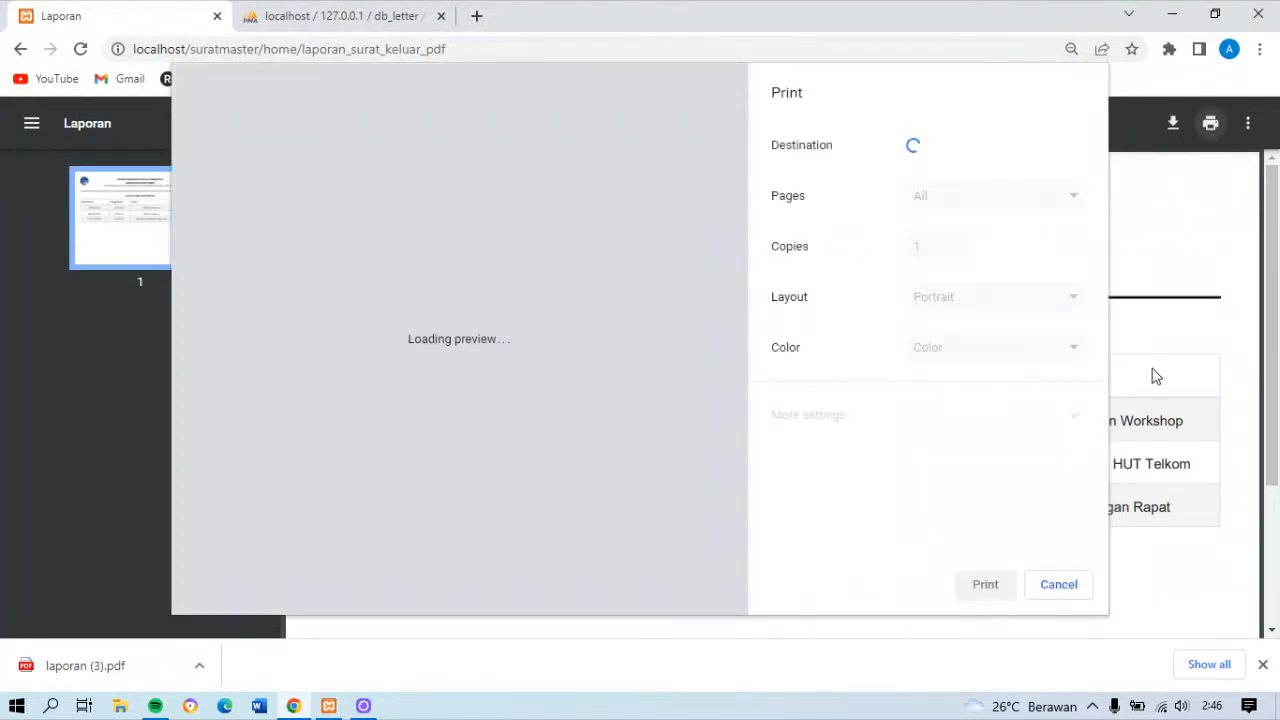
{"action": "left_click", "coordinate": [1074, 591]}
{"action": "key", "text": "alt+Left"}
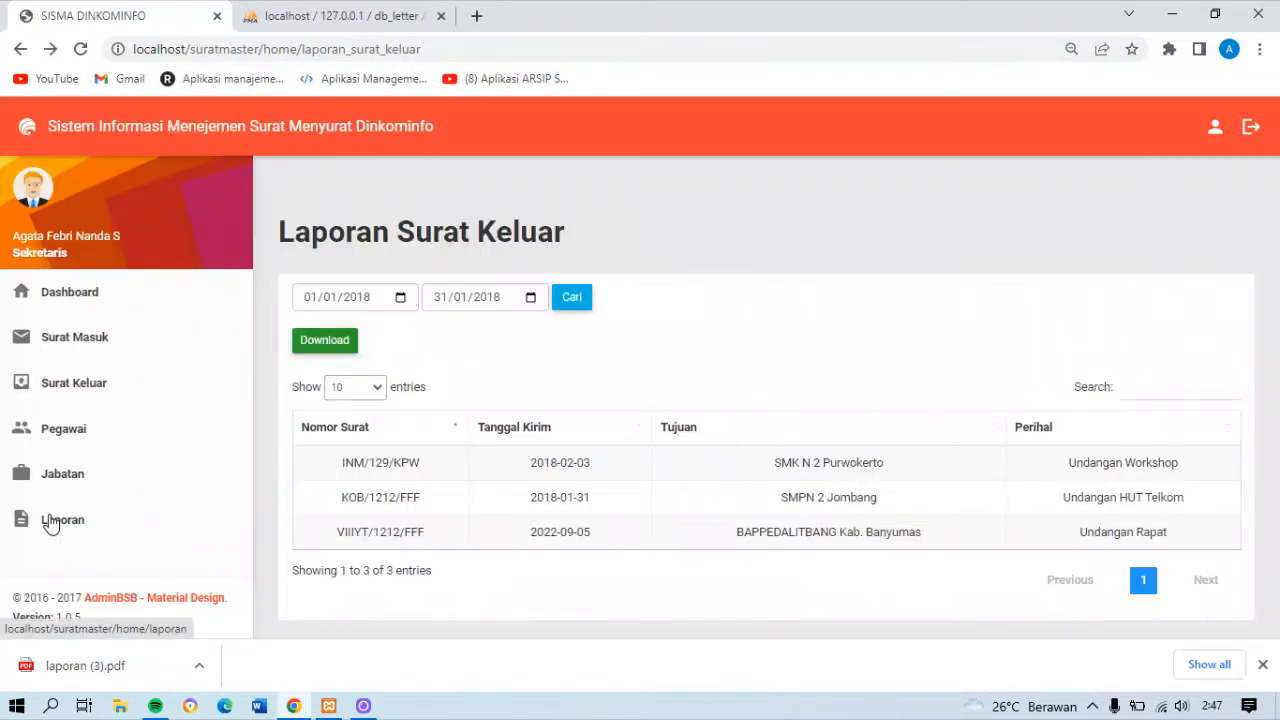
Open the Laporan Data Pegawai report and search its employees for "kepala"
{"action": "left_click", "coordinate": [50, 522]}
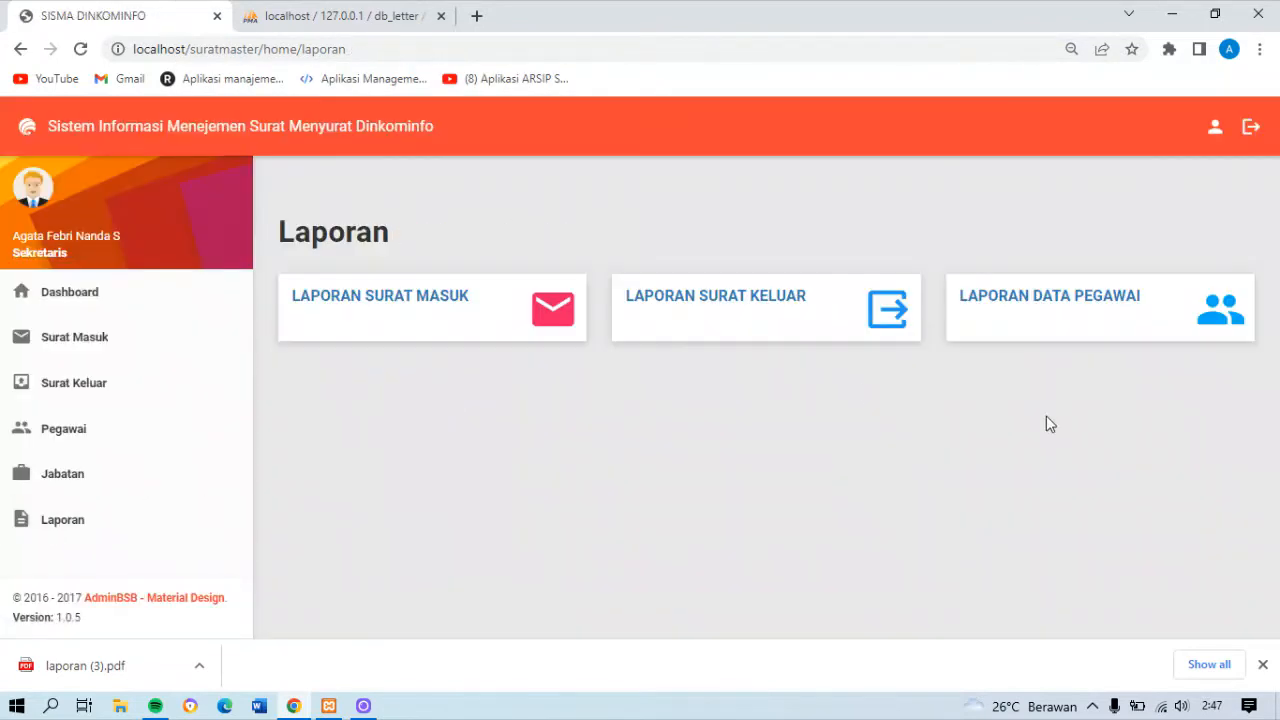
{"action": "left_click", "coordinate": [1193, 322]}
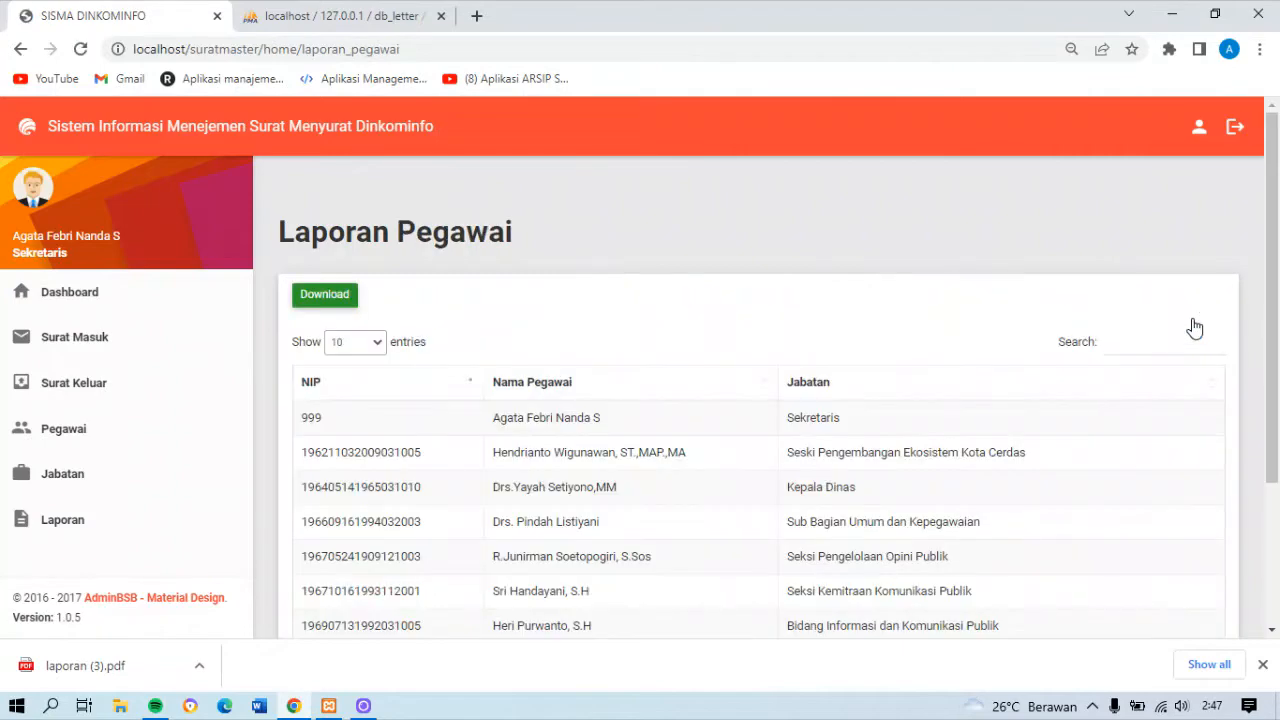
{"action": "left_click_drag", "start_coordinate": [1271, 305], "coordinate": [1270, 265]}
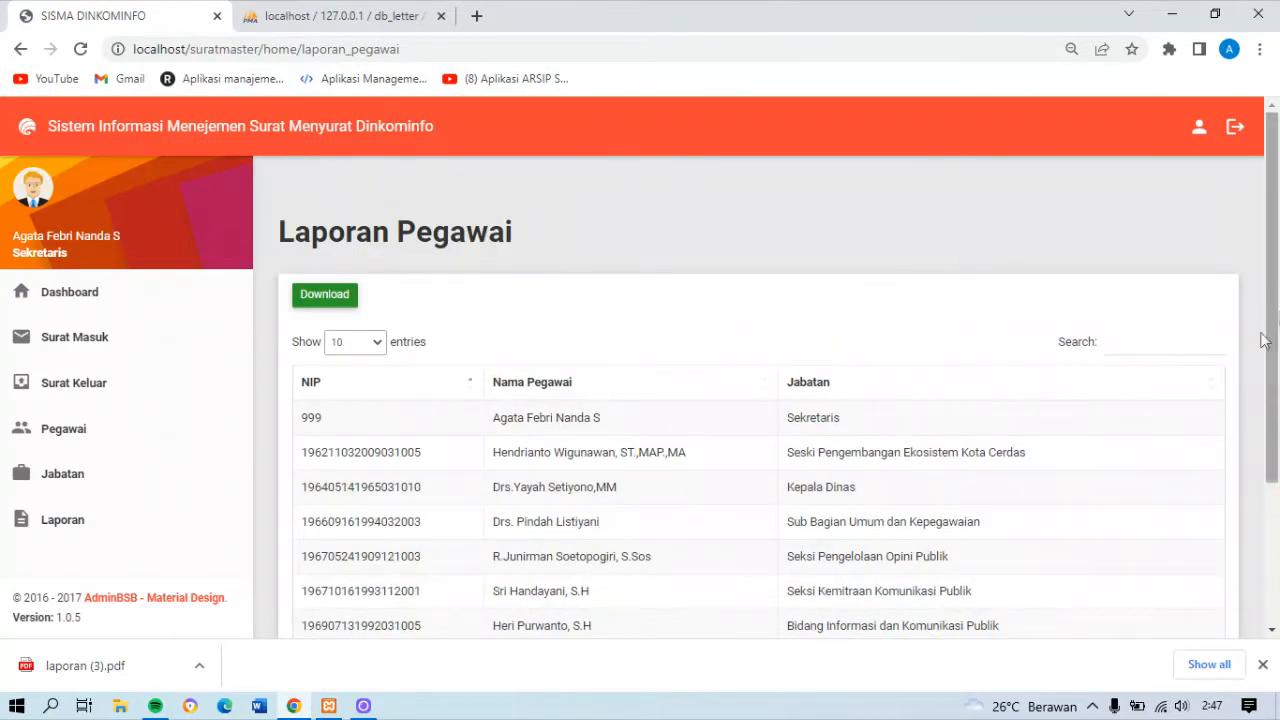
{"action": "left_click", "coordinate": [1124, 346]}
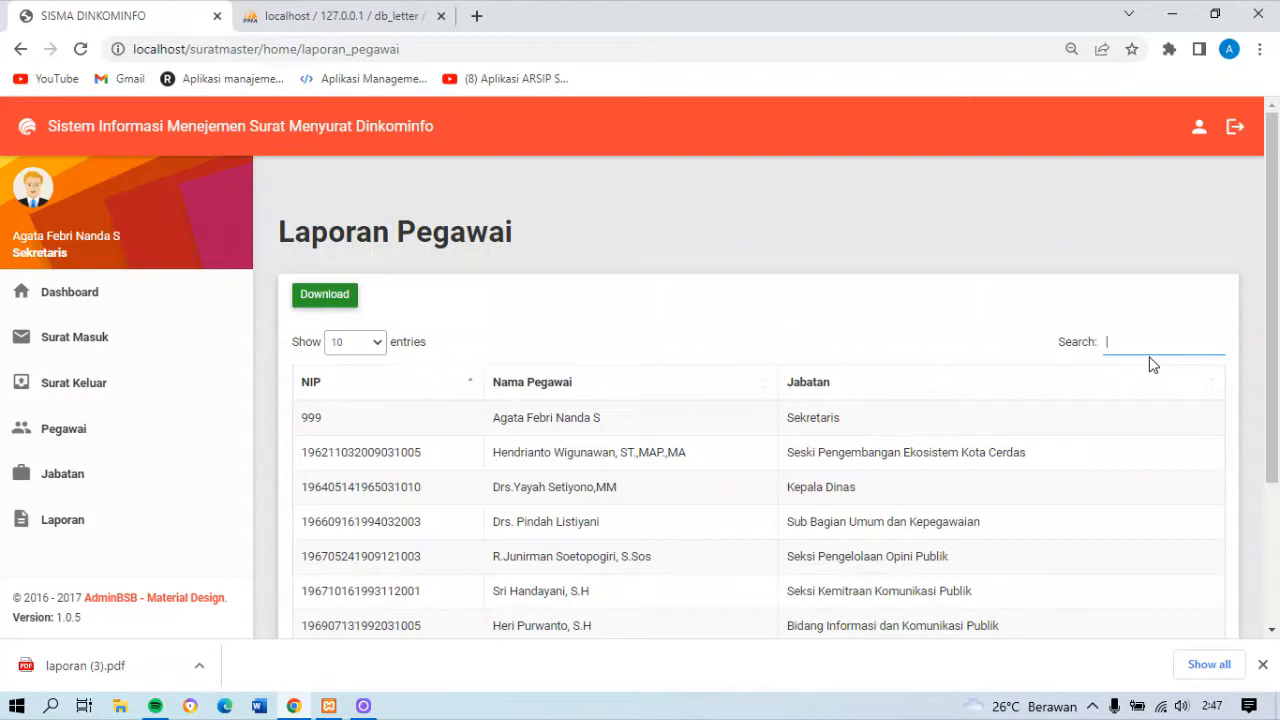
{"action": "type", "text": "kepala"}
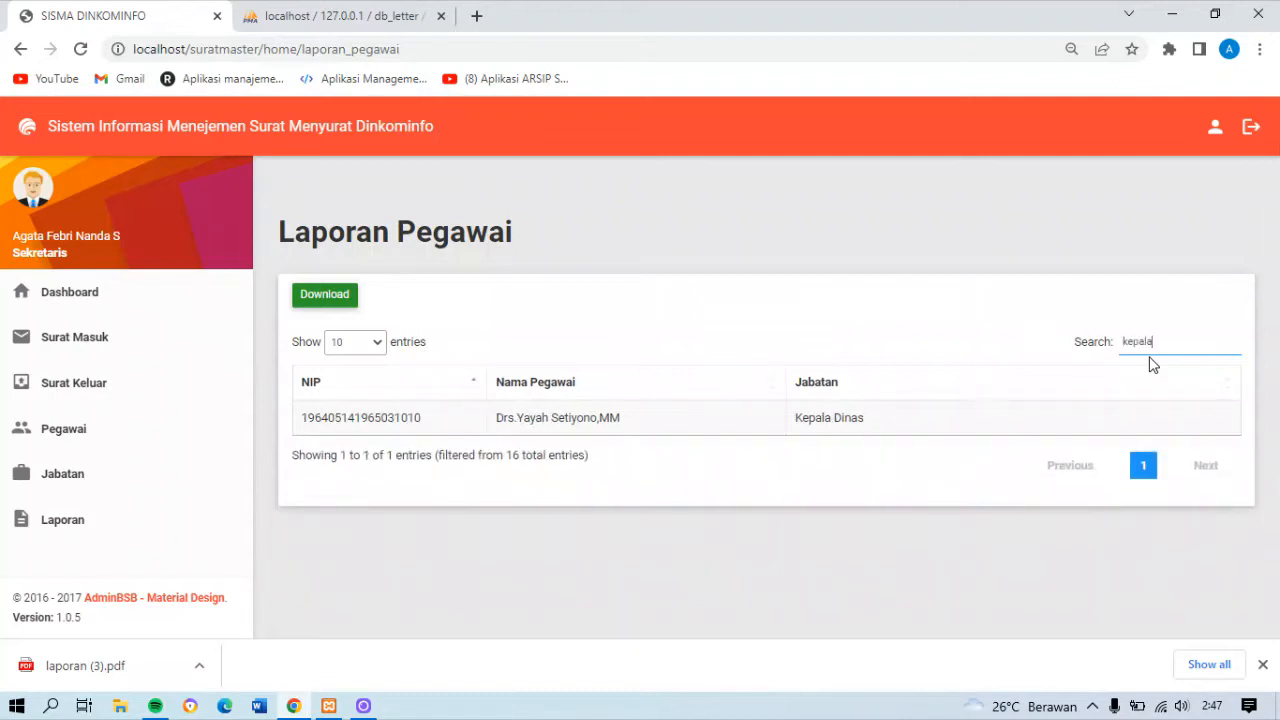
Generate the employee report as a PDF, show its save dialog without saving, and return to the Laporan Pegawai page
{"action": "left_click", "coordinate": [328, 303]}
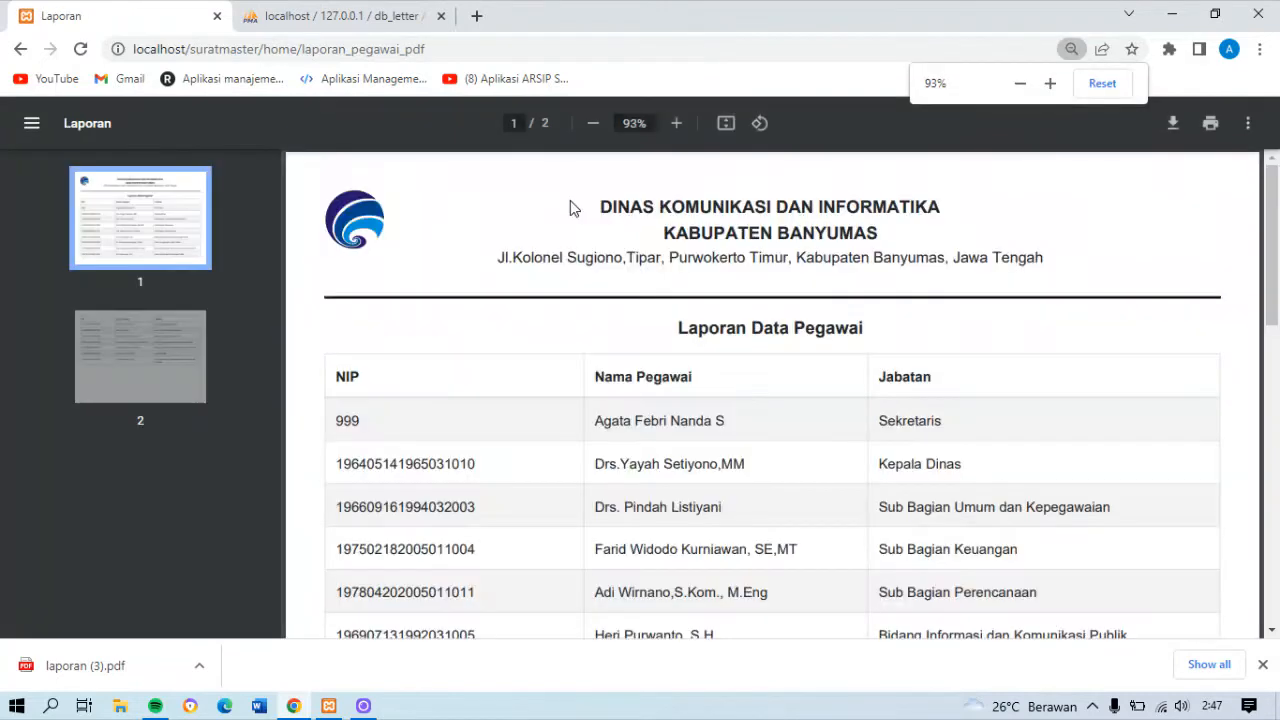
{"action": "left_click", "coordinate": [1171, 125]}
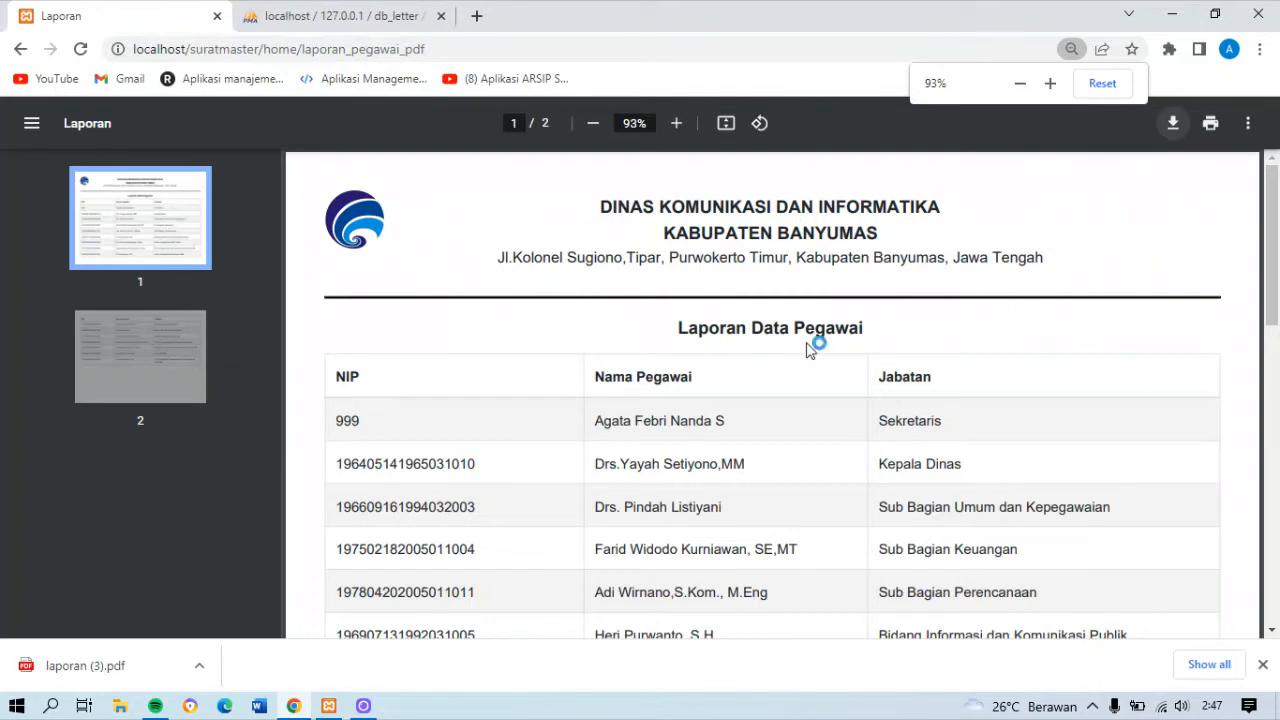
{"action": "left_click", "coordinate": [606, 22]}
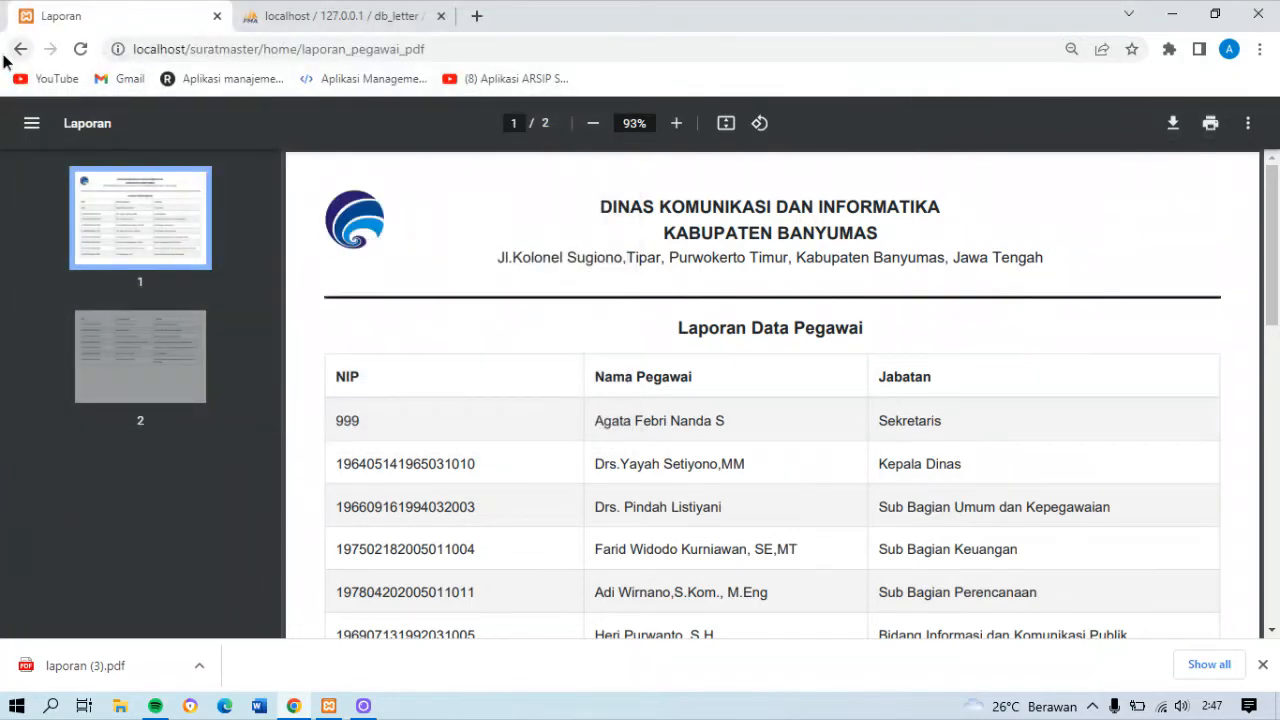
{"action": "left_click", "coordinate": [20, 49]}
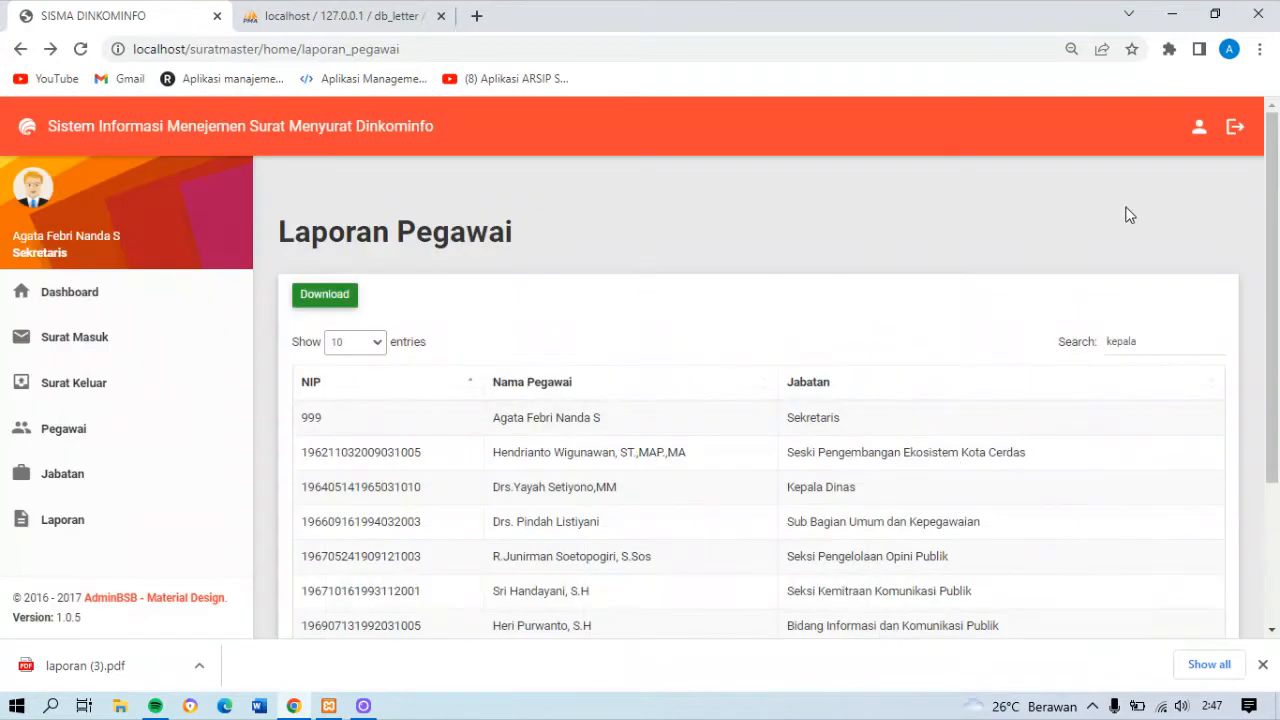
Open the account's profile, remove the trailing initial from the name, and submit the change
{"action": "left_click_drag", "start_coordinate": [1273, 215], "coordinate": [1267, 135]}
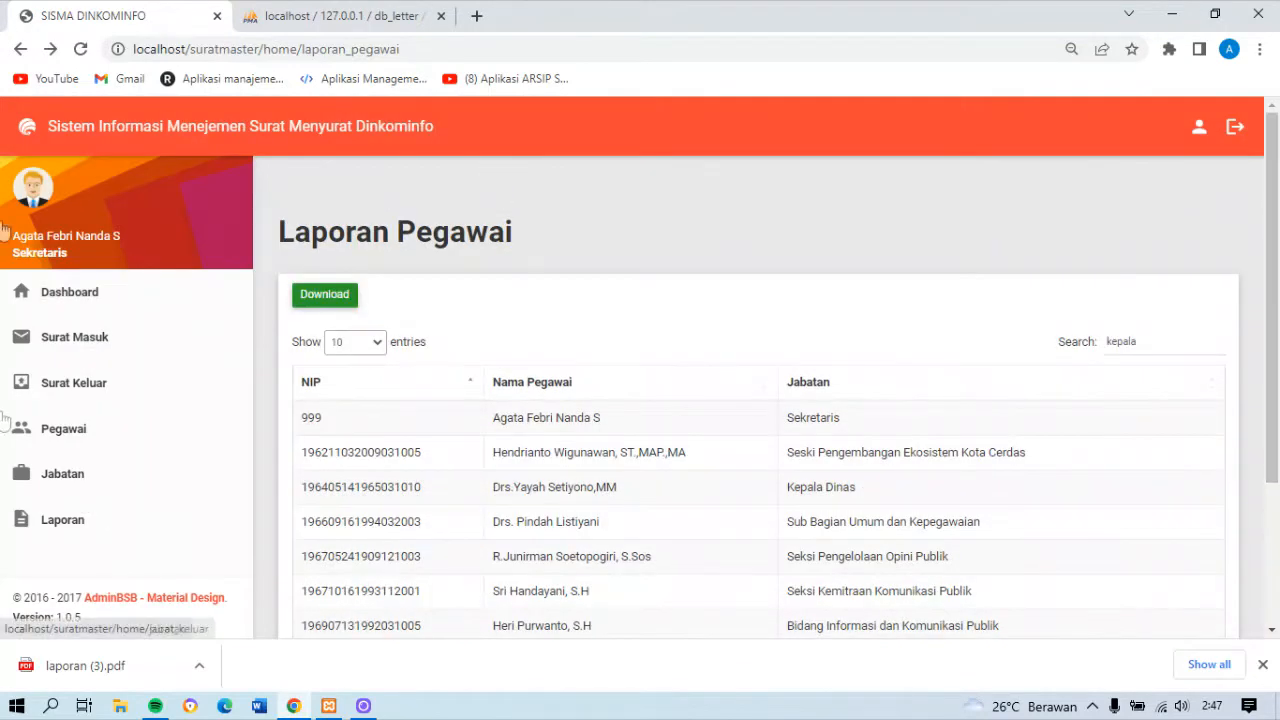
{"action": "left_click", "coordinate": [1199, 128]}
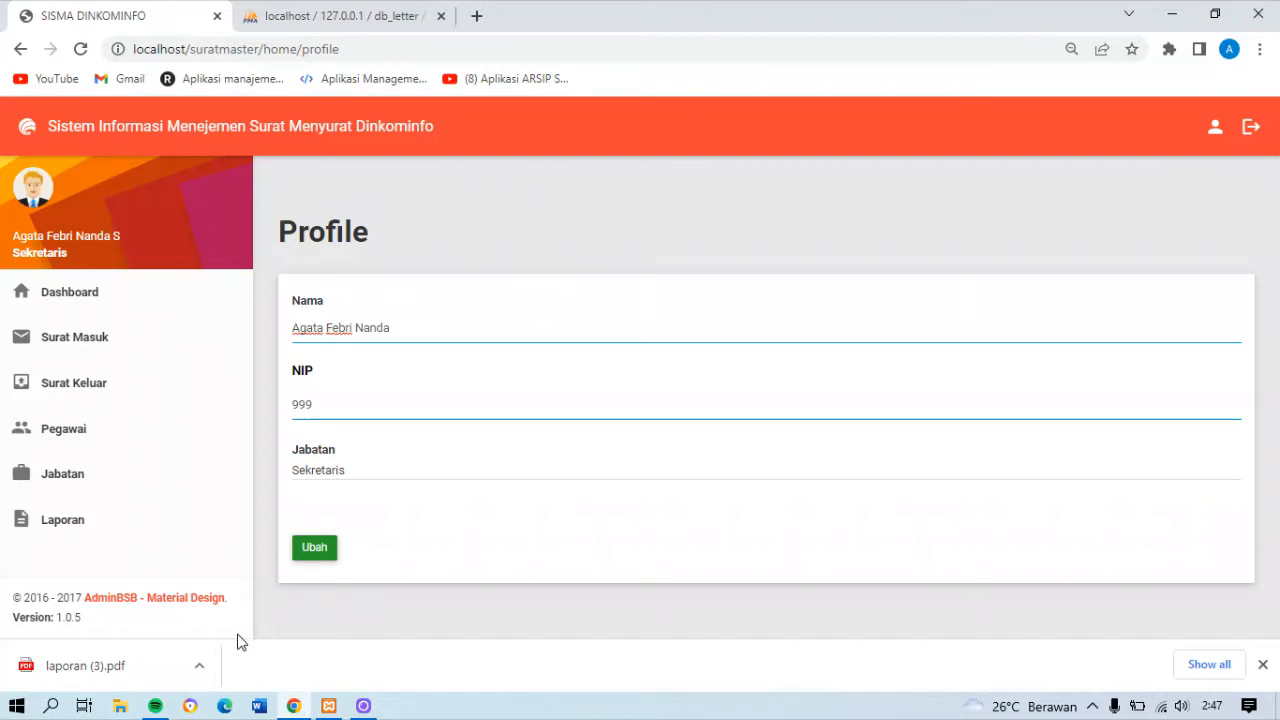
{"action": "left_click", "coordinate": [321, 553]}
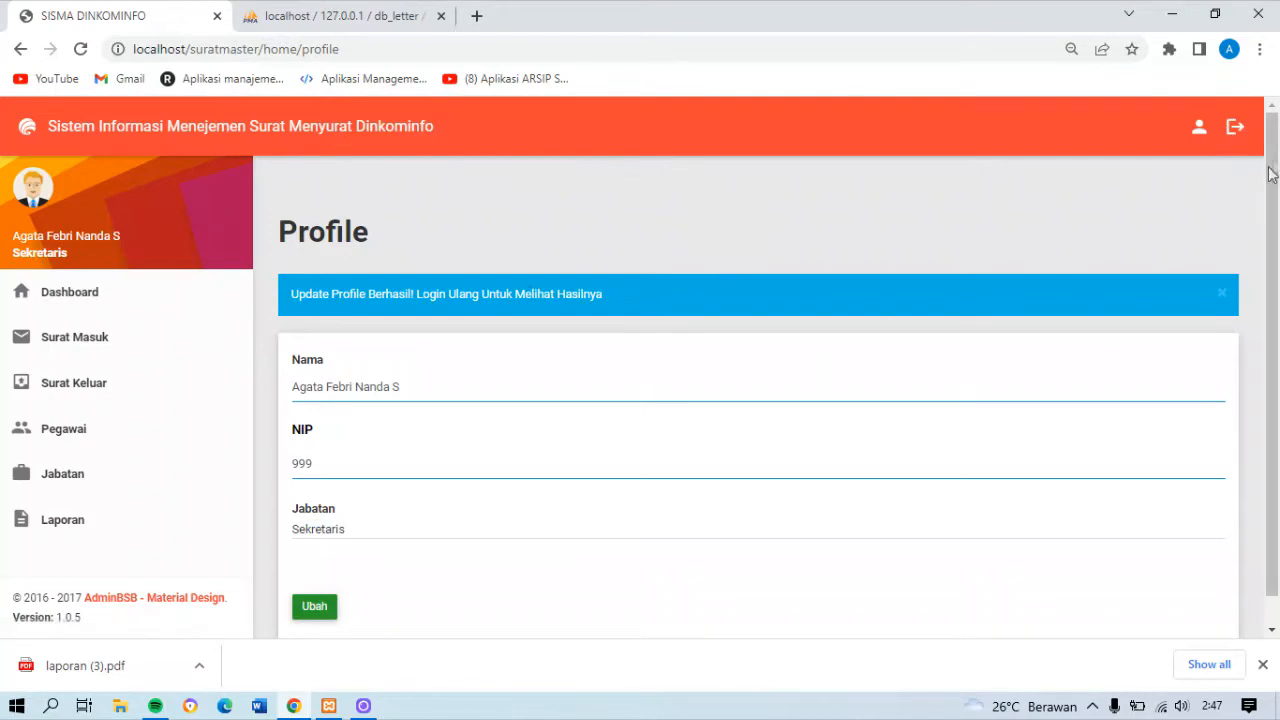
Log out and log back in to the Sekretaris account with its NIP, dismissing the saved-password warning
{"action": "left_click", "coordinate": [1238, 130]}
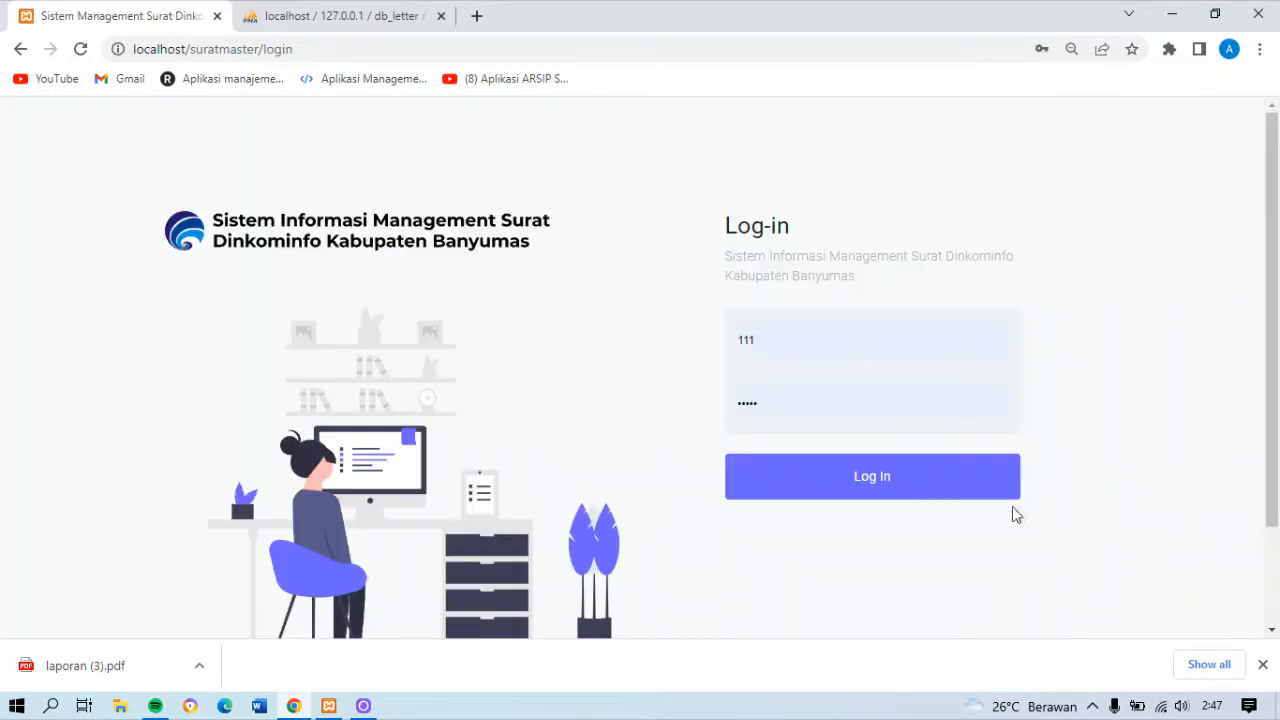
{"action": "left_click", "coordinate": [769, 330]}
{"action": "key", "text": "BackSpace"}
{"action": "key", "text": "BackSpace"}
{"action": "key", "text": "BackSpace"}
{"action": "type", "text": "999"}
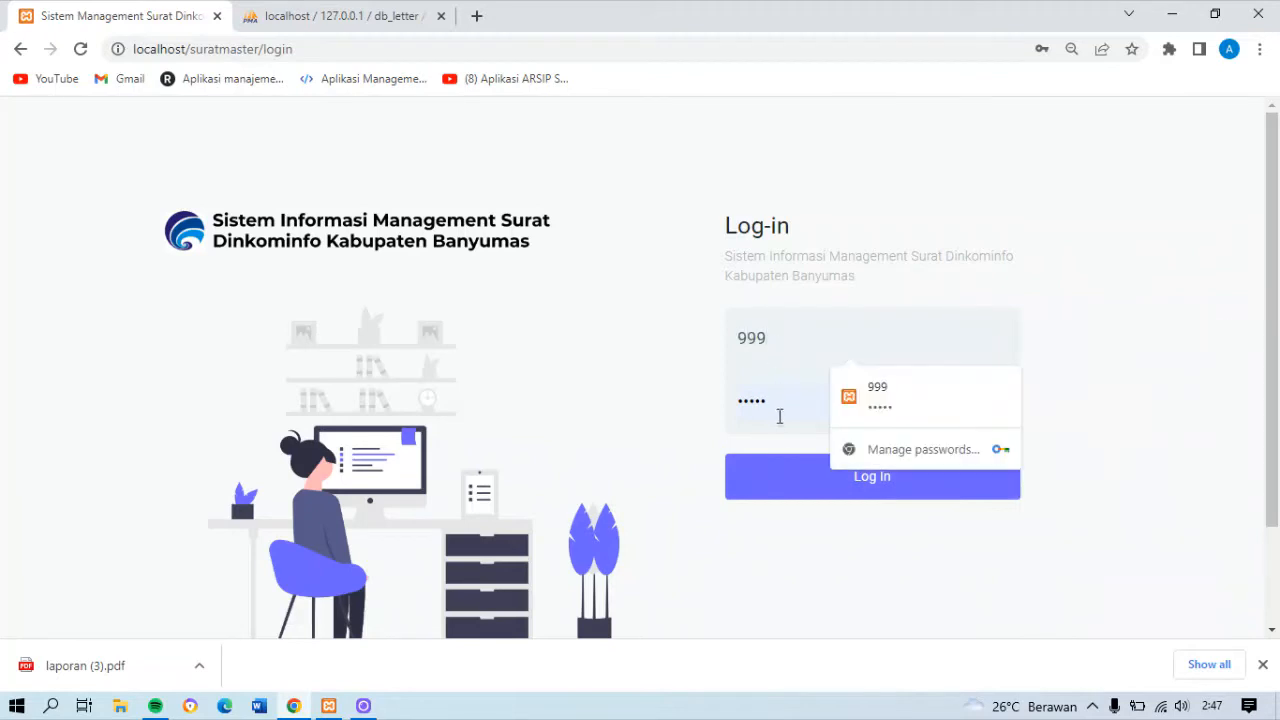
{"action": "left_click", "coordinate": [788, 487]}
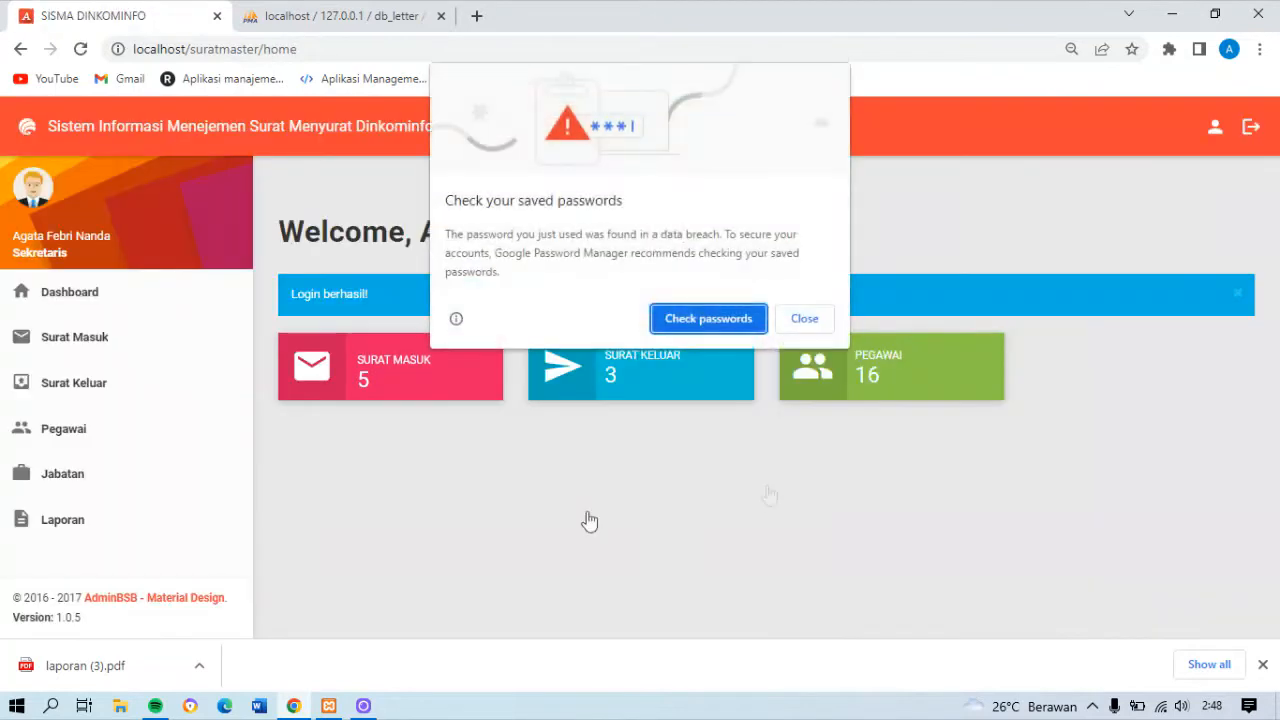
{"action": "left_click", "coordinate": [804, 318]}
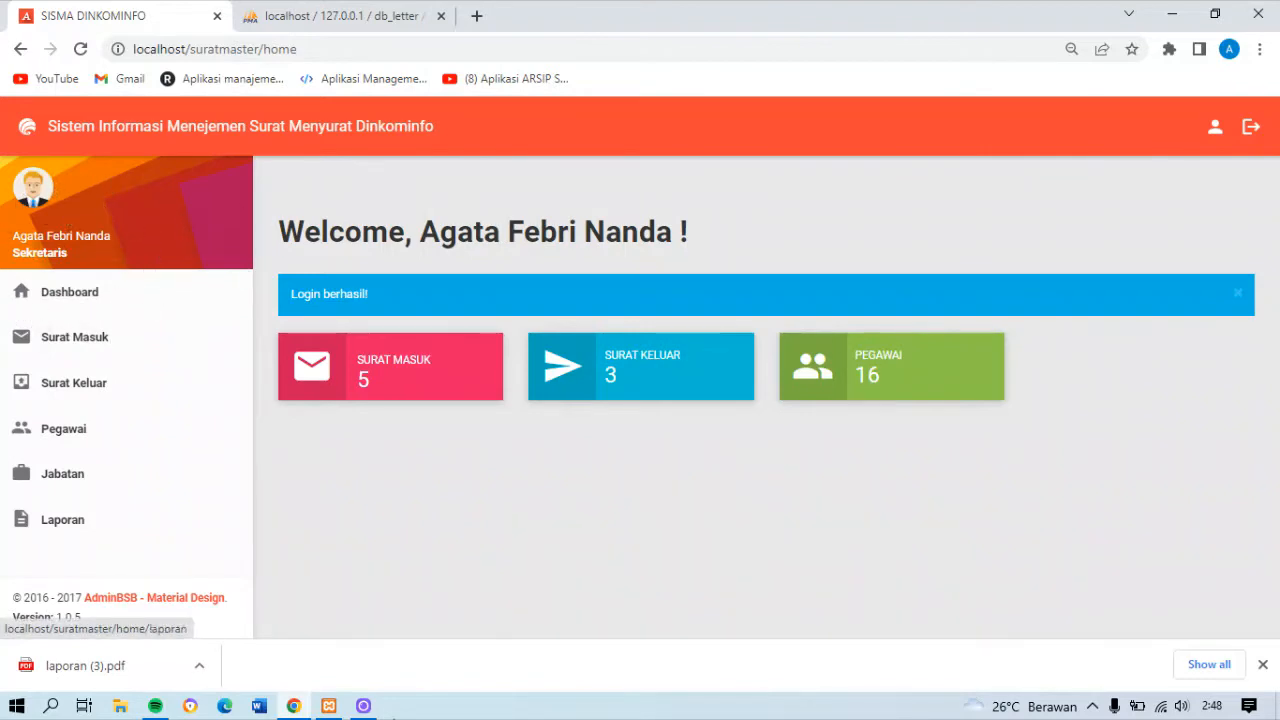
{"action": "left_click", "coordinate": [365, 707]}
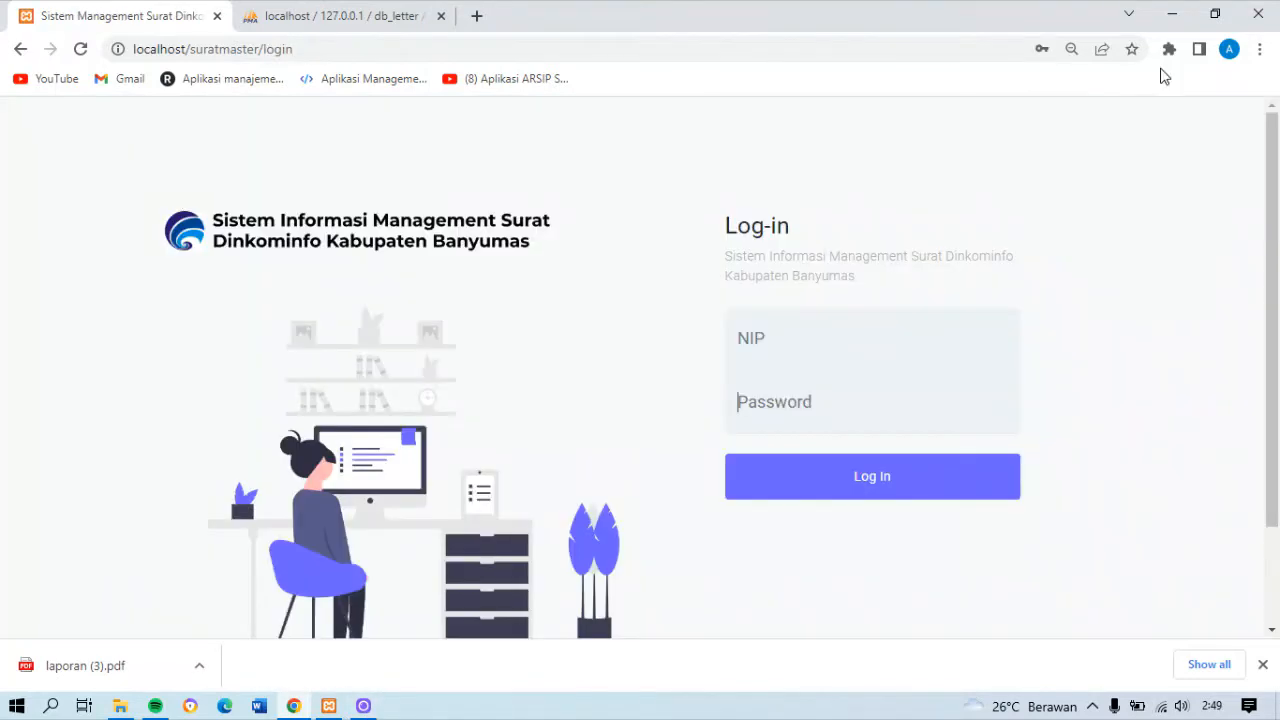
Log in to the Kepala Dinas account by pasting its NIP and entering the account password
{"action": "left_click", "coordinate": [871, 355]}
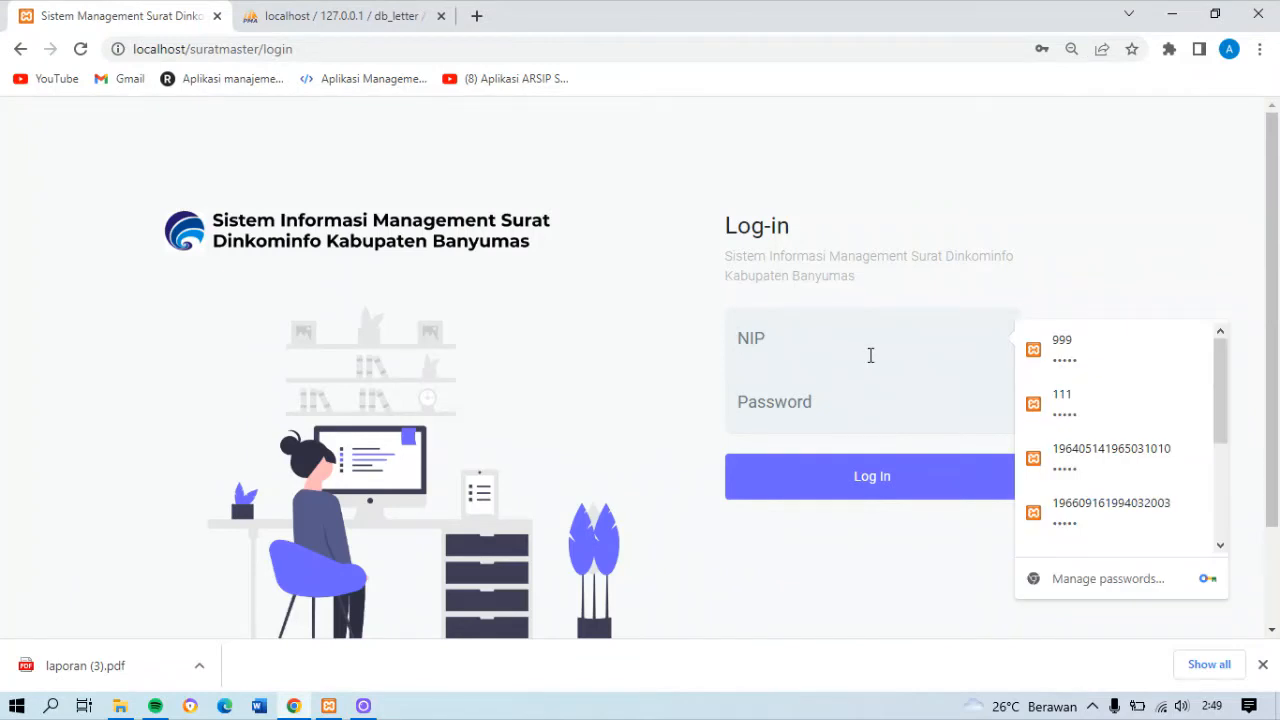
{"action": "key", "text": "ctrl+v"}
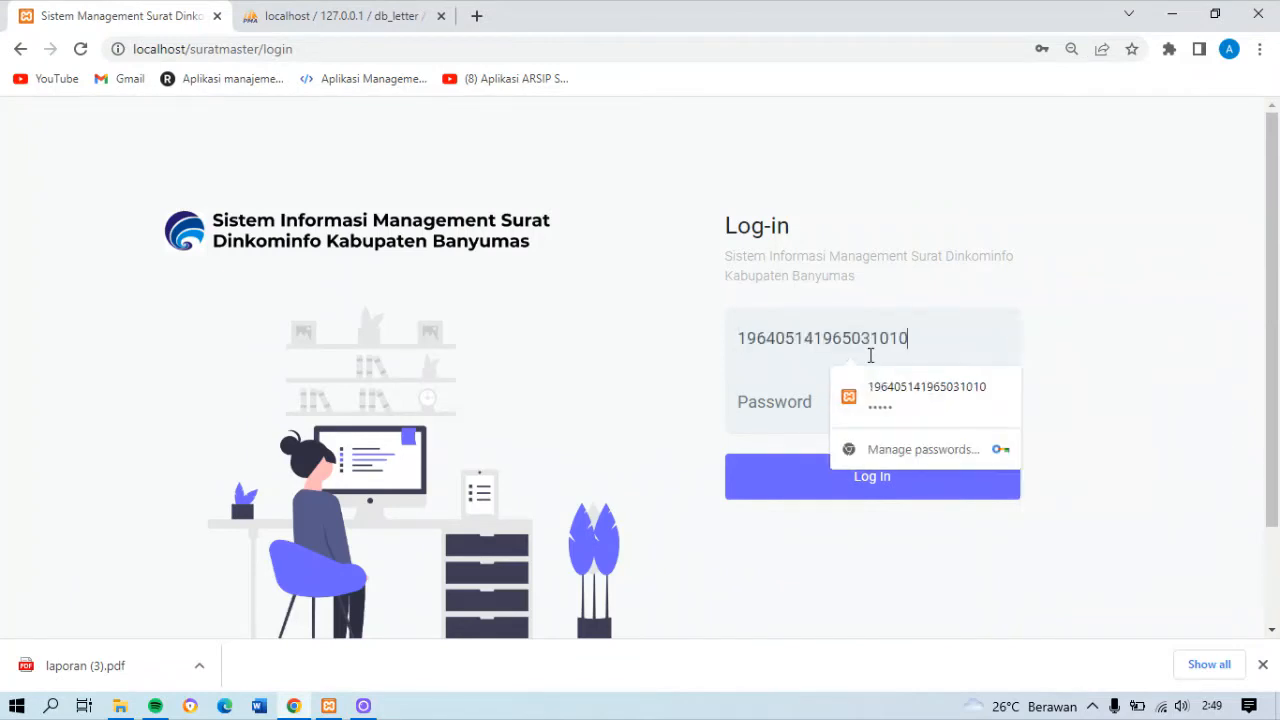
{"action": "left_click", "coordinate": [789, 416]}
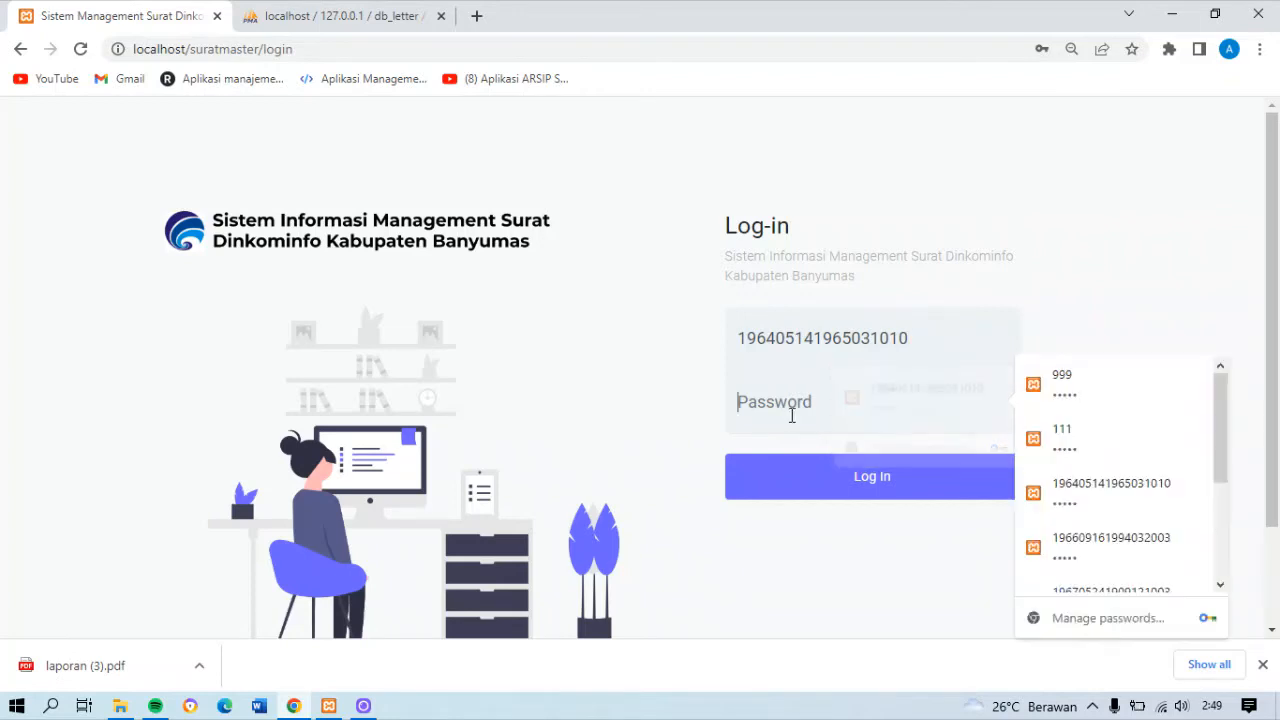
{"action": "type", "text": "1"}
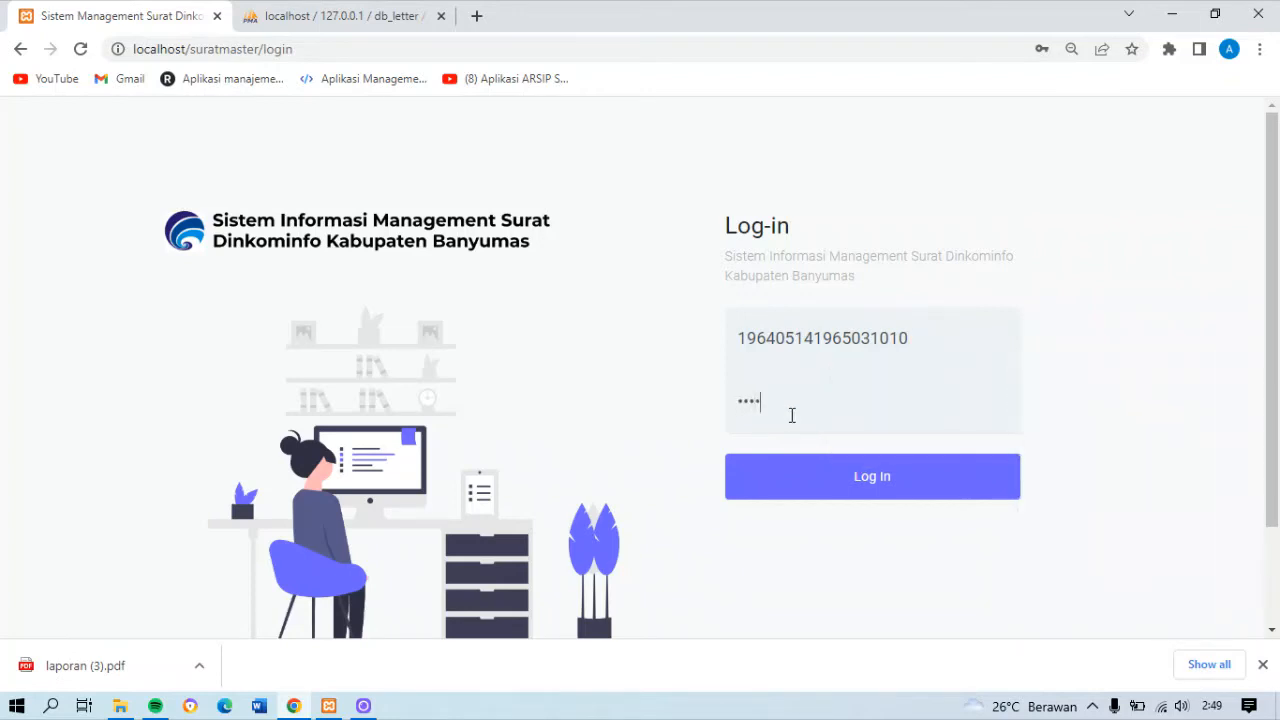
{"action": "left_click", "coordinate": [819, 472]}
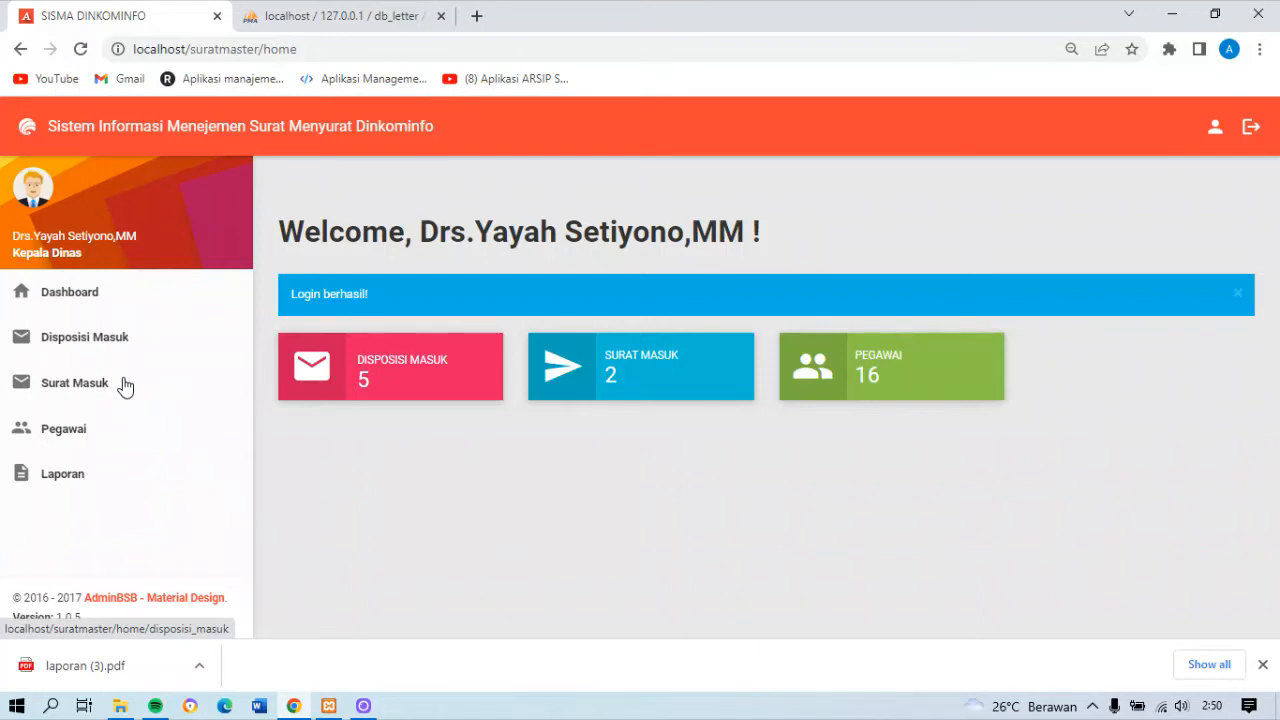
Open the Disposisi Masuk and Surat Masuk lists, and change the status of letter ANV/123/KKV to Sudah acc
{"action": "left_click", "coordinate": [116, 334]}
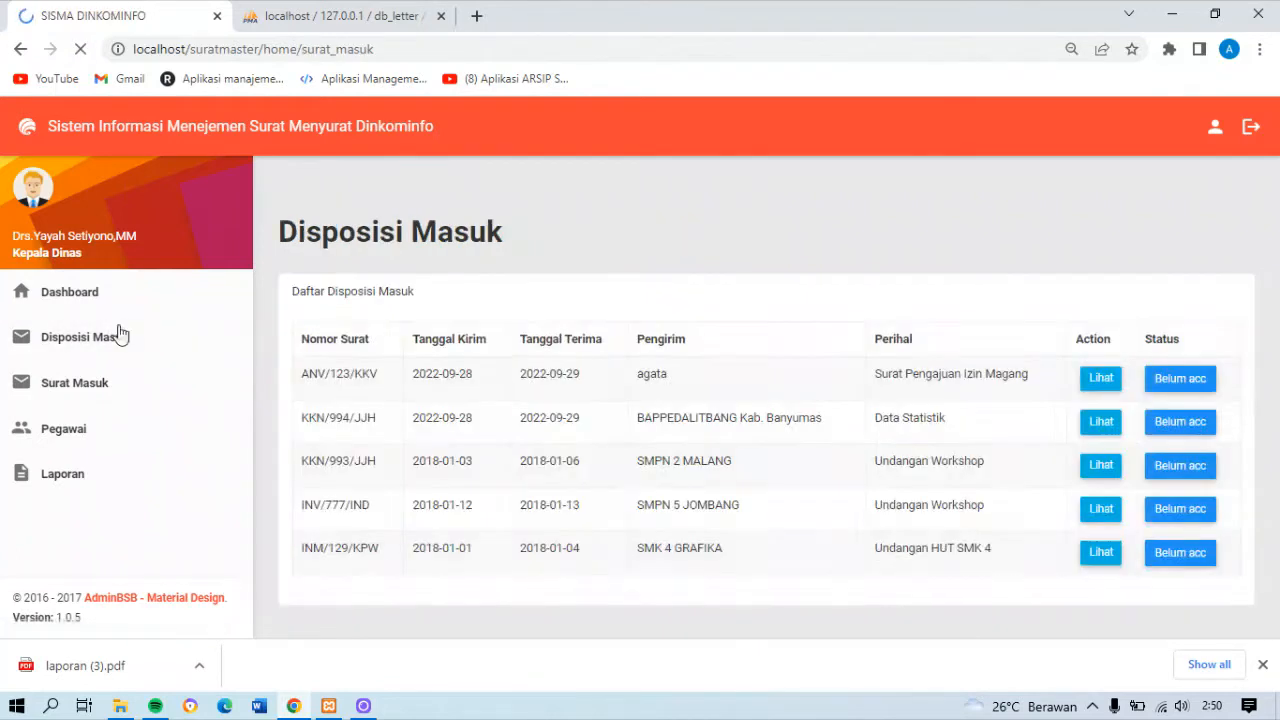
{"action": "left_click_drag", "start_coordinate": [1277, 265], "coordinate": [1278, 300]}
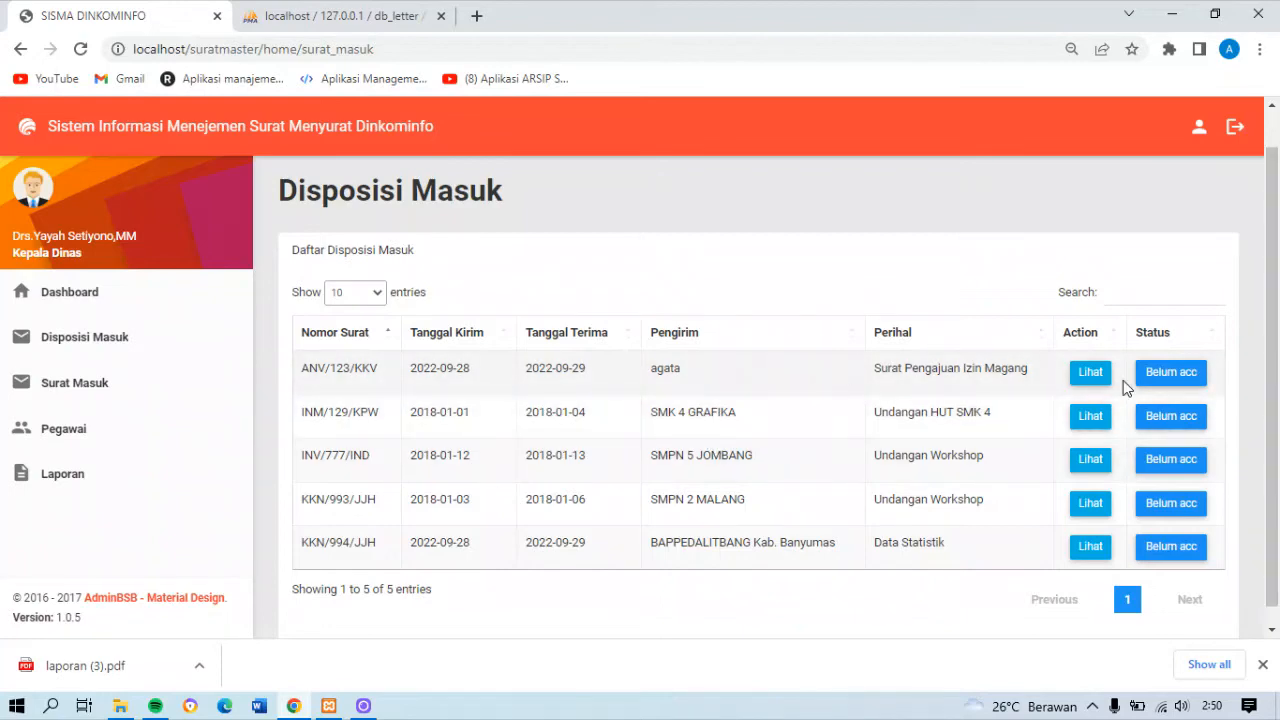
{"action": "left_click", "coordinate": [1160, 378]}
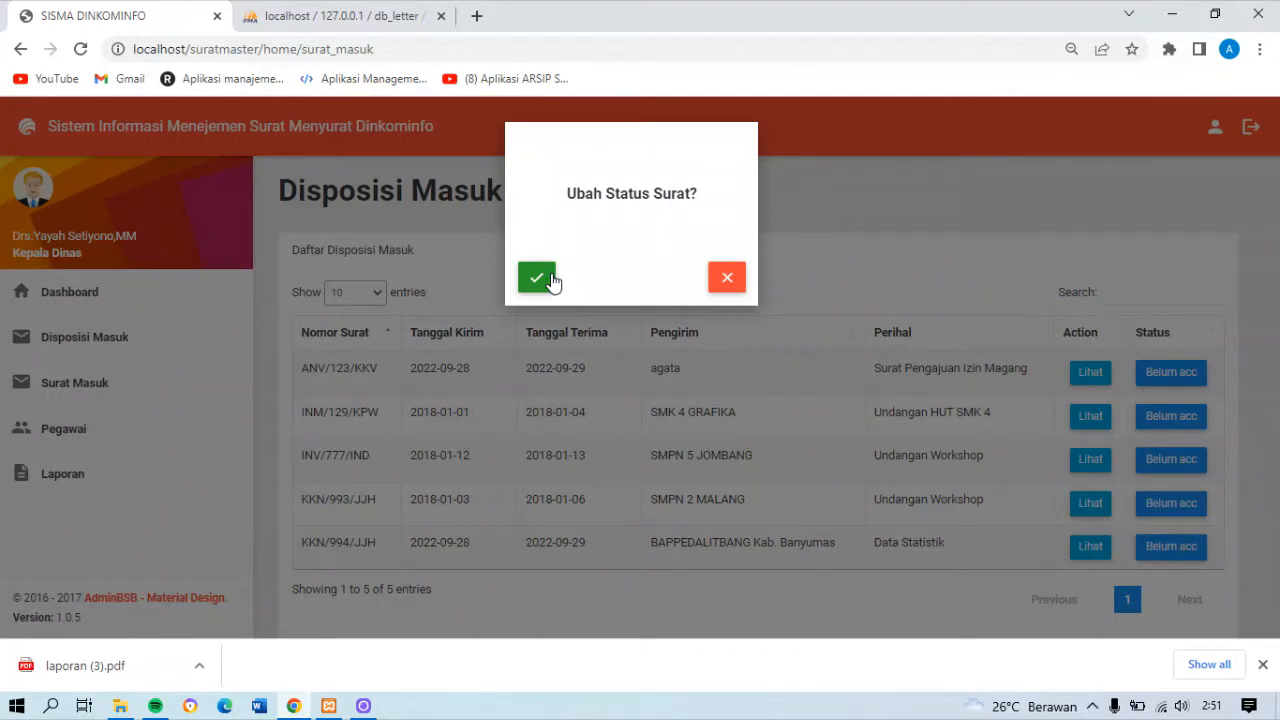
{"action": "left_click", "coordinate": [550, 280]}
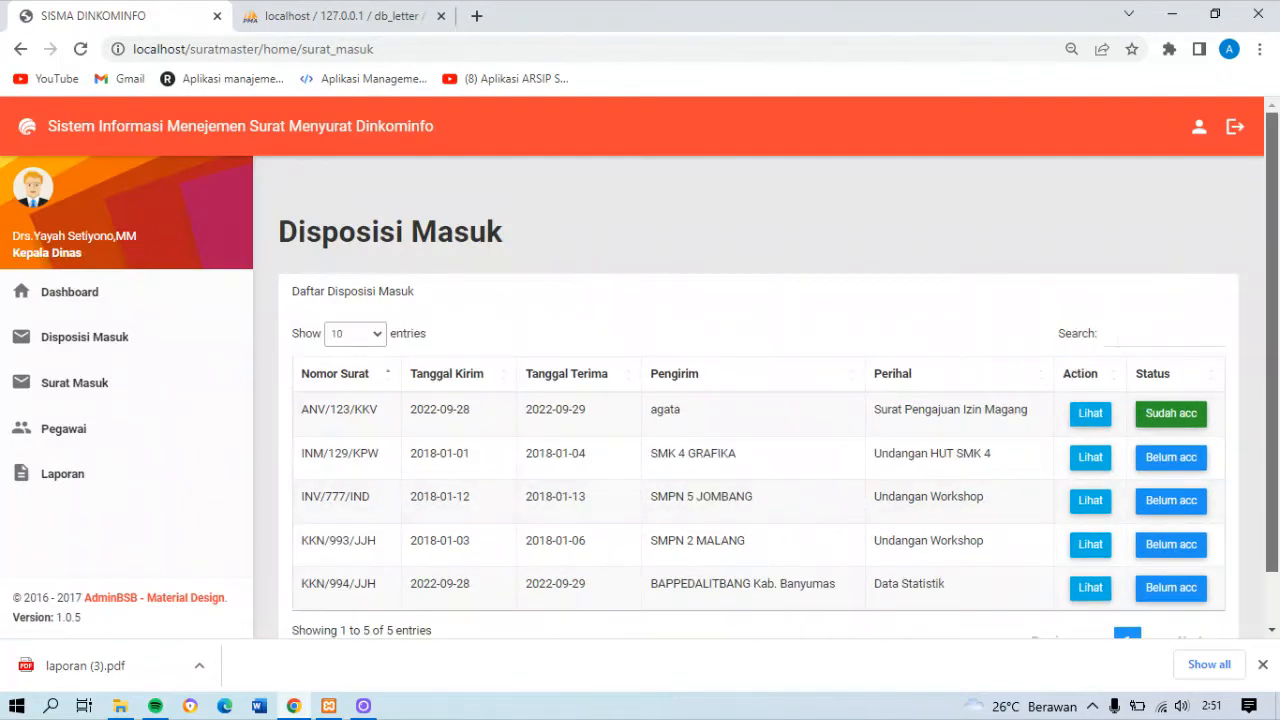
{"action": "scroll", "coordinate": [1222, 332], "scroll_direction": "down", "scroll_amount": 1}
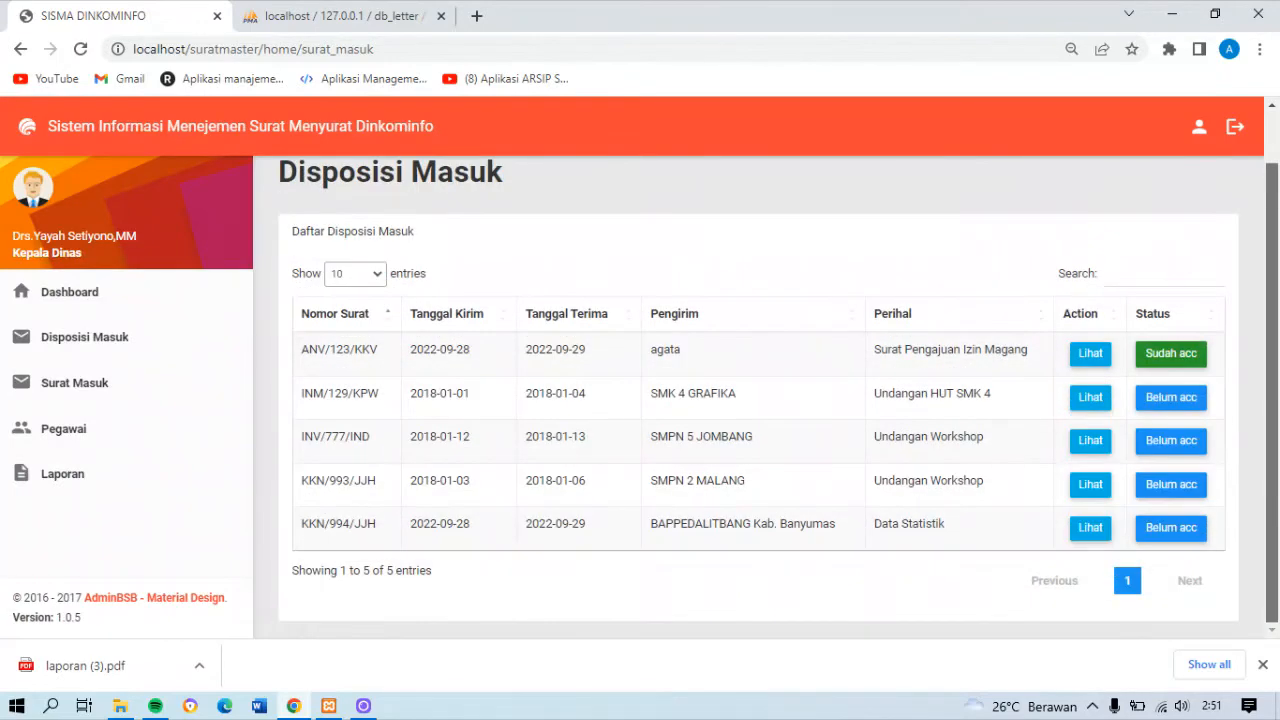
Switch the status of letter ANV/123/KKV back to Belum acc, and search the Disposisi Masuk list for "stat"
{"action": "left_click", "coordinate": [1178, 356]}
{"action": "left_click", "coordinate": [536, 284]}
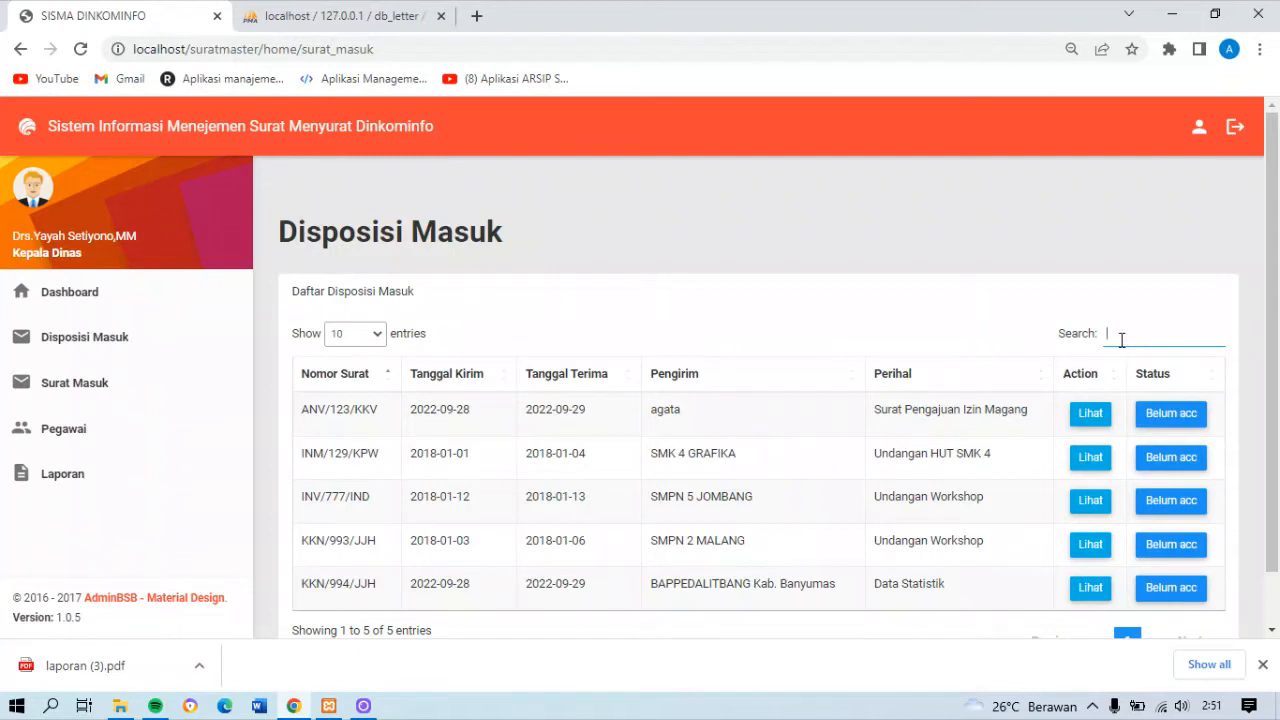
{"action": "left_click", "coordinate": [1121, 340]}
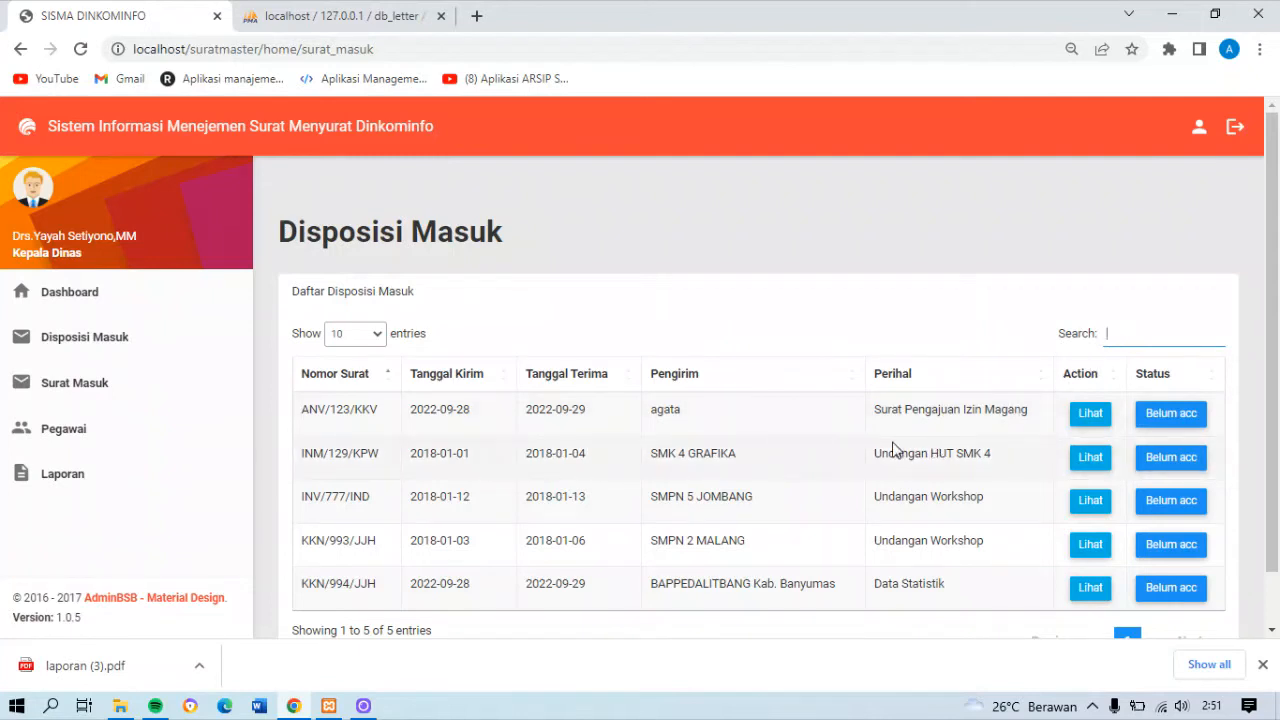
{"action": "type", "text": "stat"}
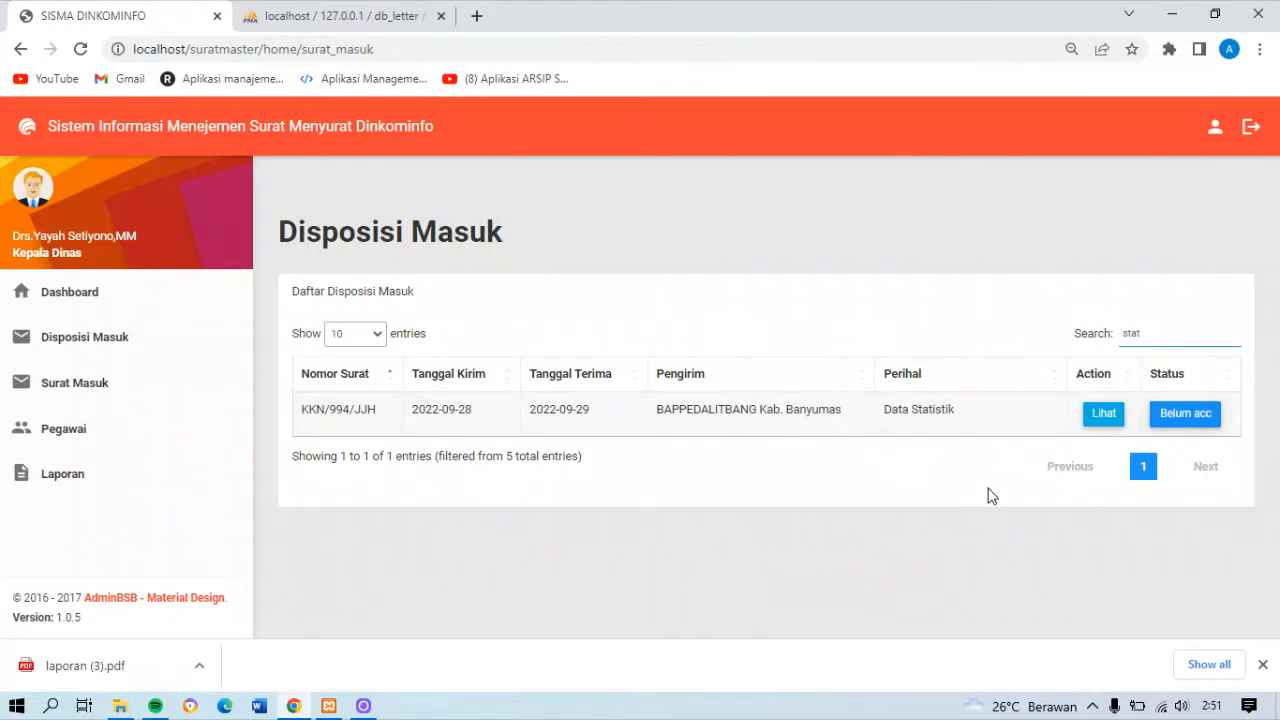
Search the Surat Masuk list for "surat masuk", clear the search, and view the letter attached to the second entry
{"action": "left_click", "coordinate": [102, 394]}
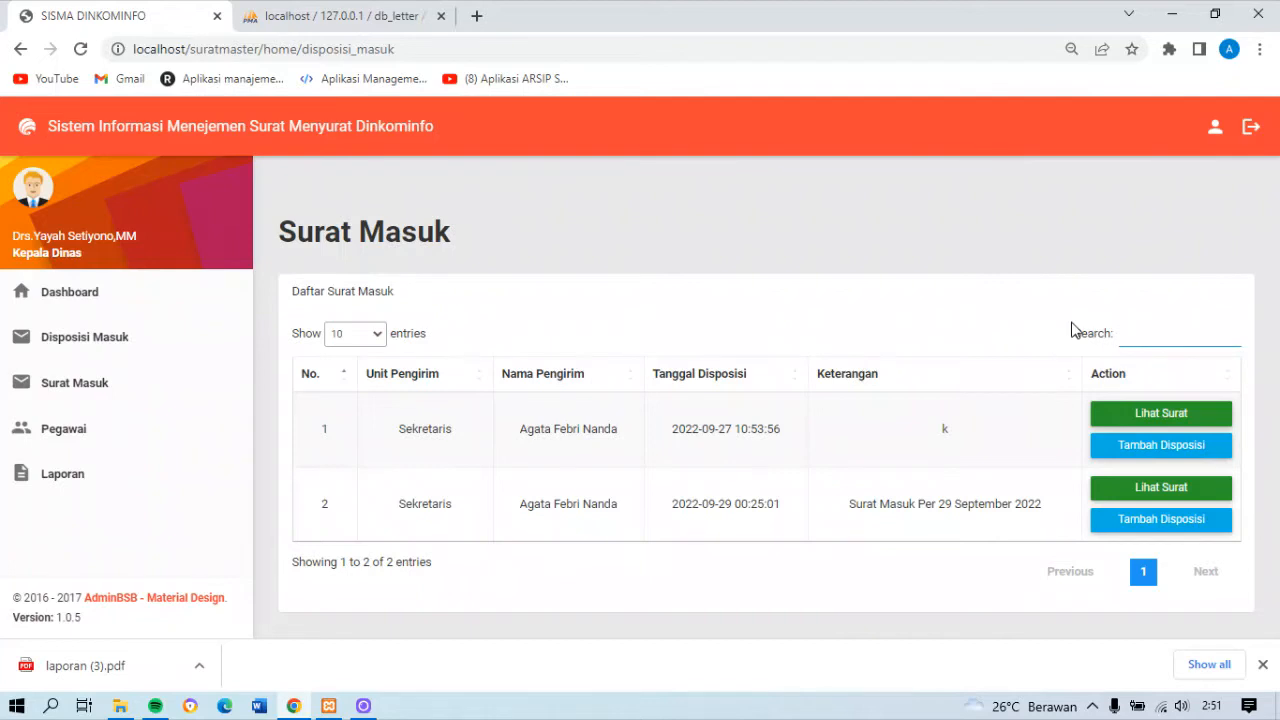
{"action": "type", "text": "masuk"}
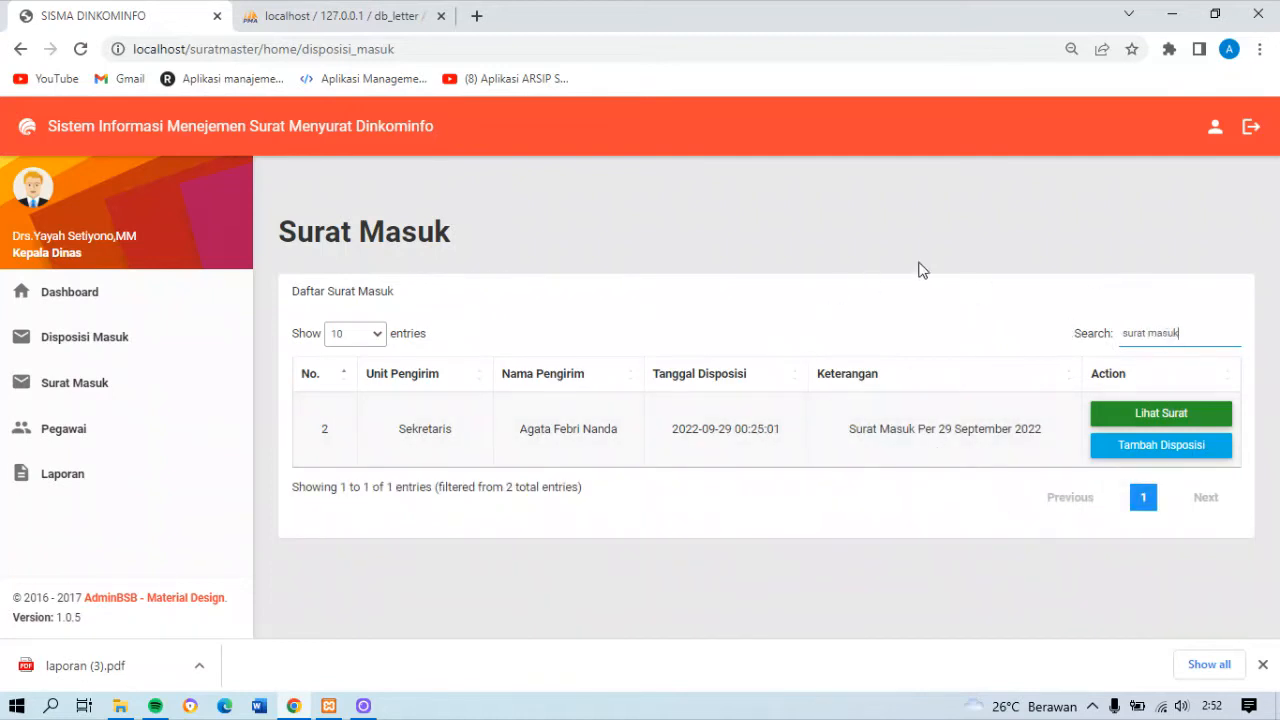
{"action": "key", "text": "BackSpace"}
{"action": "key", "text": "BackSpace"}
{"action": "key", "text": "BackSpace"}
{"action": "key", "text": "BackSpace"}
{"action": "key", "text": "BackSpace"}
{"action": "key", "text": "BackSpace"}
{"action": "key", "text": "BackSpace"}
{"action": "key", "text": "BackSpace"}
{"action": "key", "text": "BackSpace"}
{"action": "key", "text": "BackSpace"}
{"action": "key", "text": "BackSpace"}
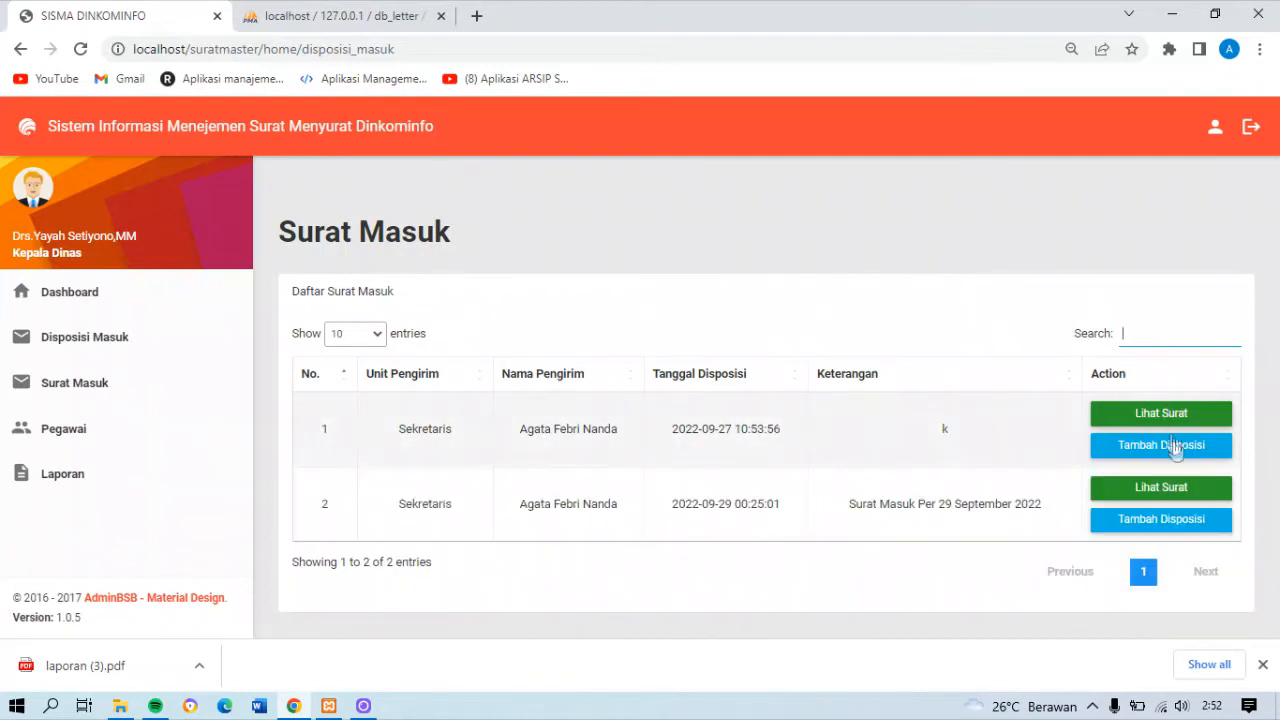
{"action": "left_click", "coordinate": [1171, 489]}
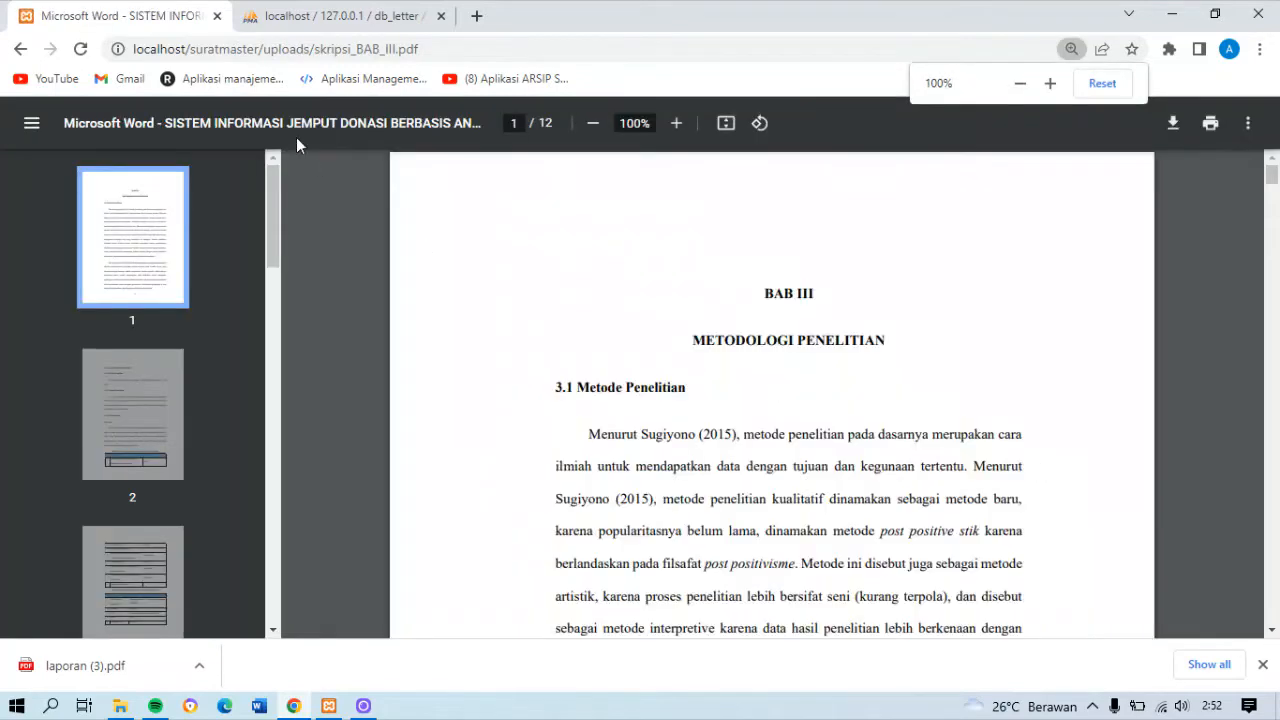
{"action": "left_click", "coordinate": [20, 49]}
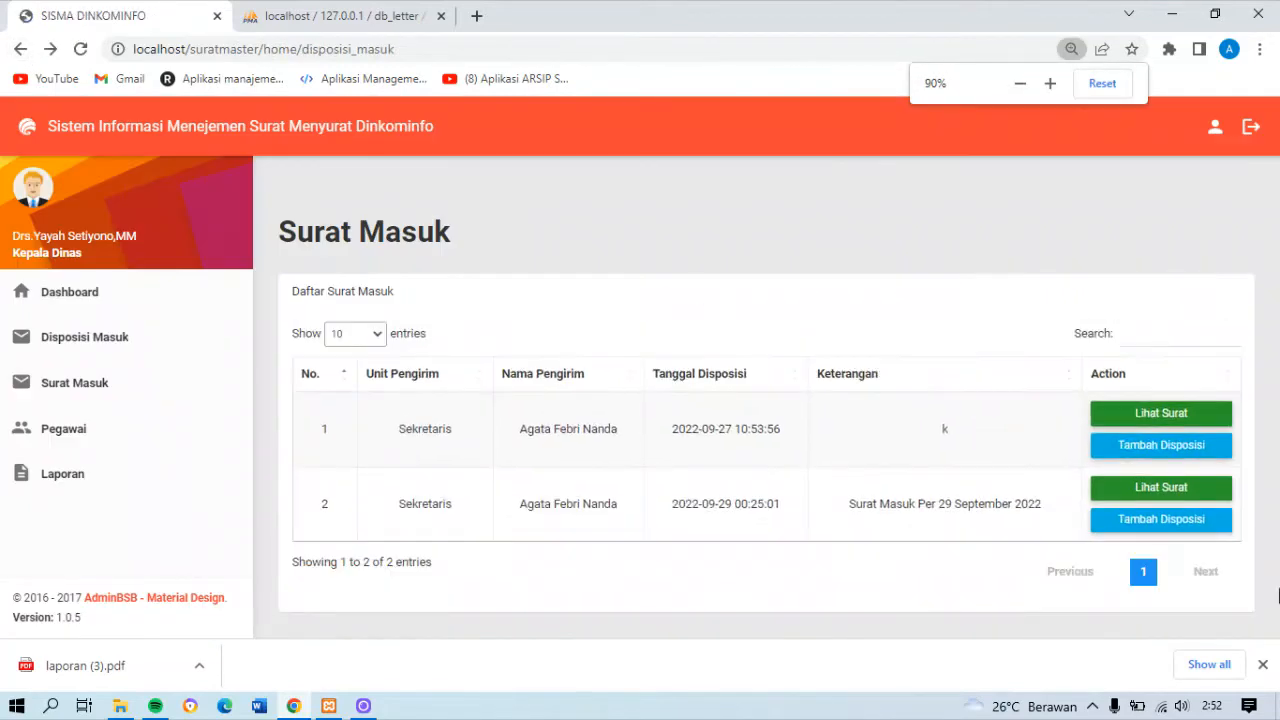
Add an outgoing disposition for the second letter to the Seksi Kemitraan Komunikasi Publik employee, with the note "Untuk diperhatikan"
{"action": "left_click", "coordinate": [1160, 520]}
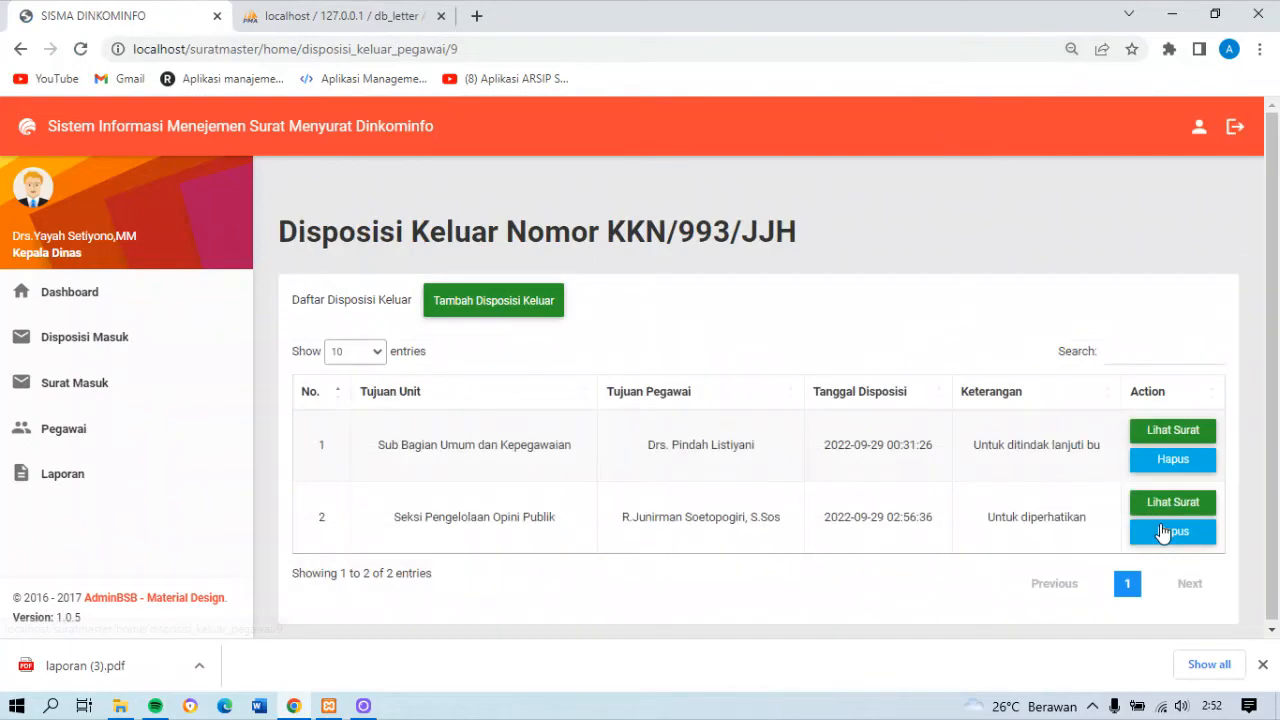
{"action": "left_click", "coordinate": [543, 296]}
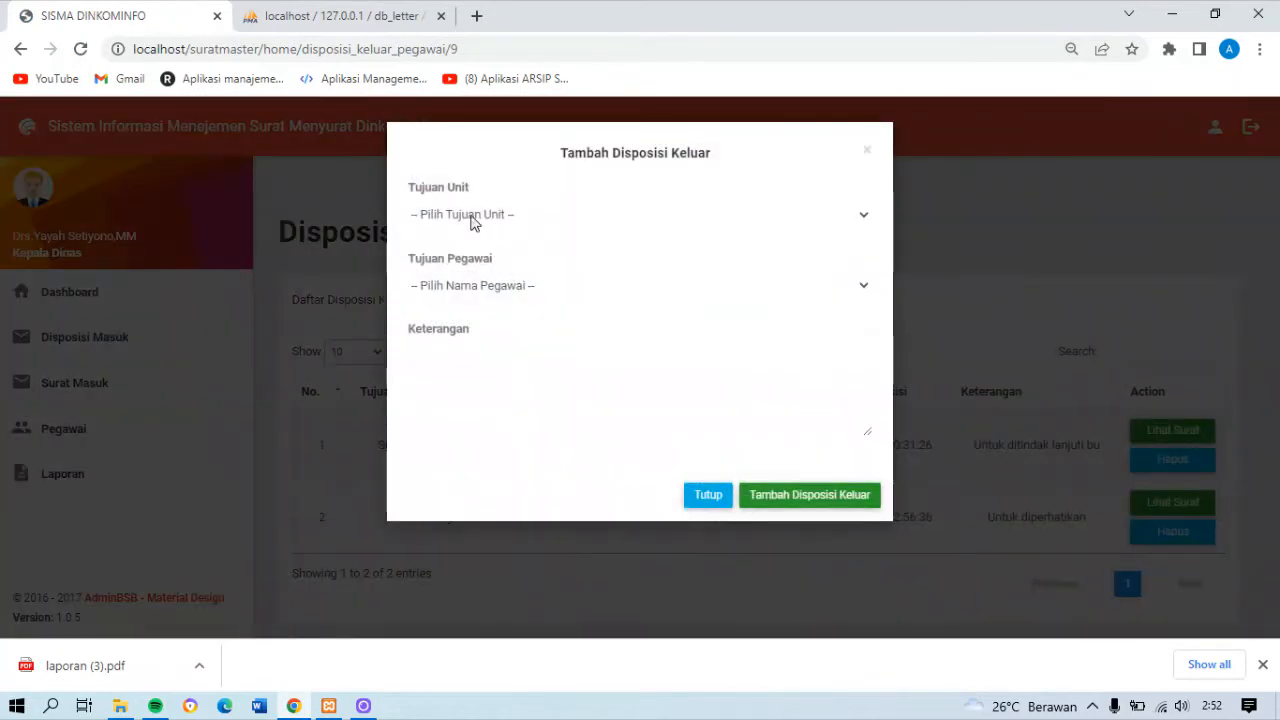
{"action": "left_click", "coordinate": [431, 214]}
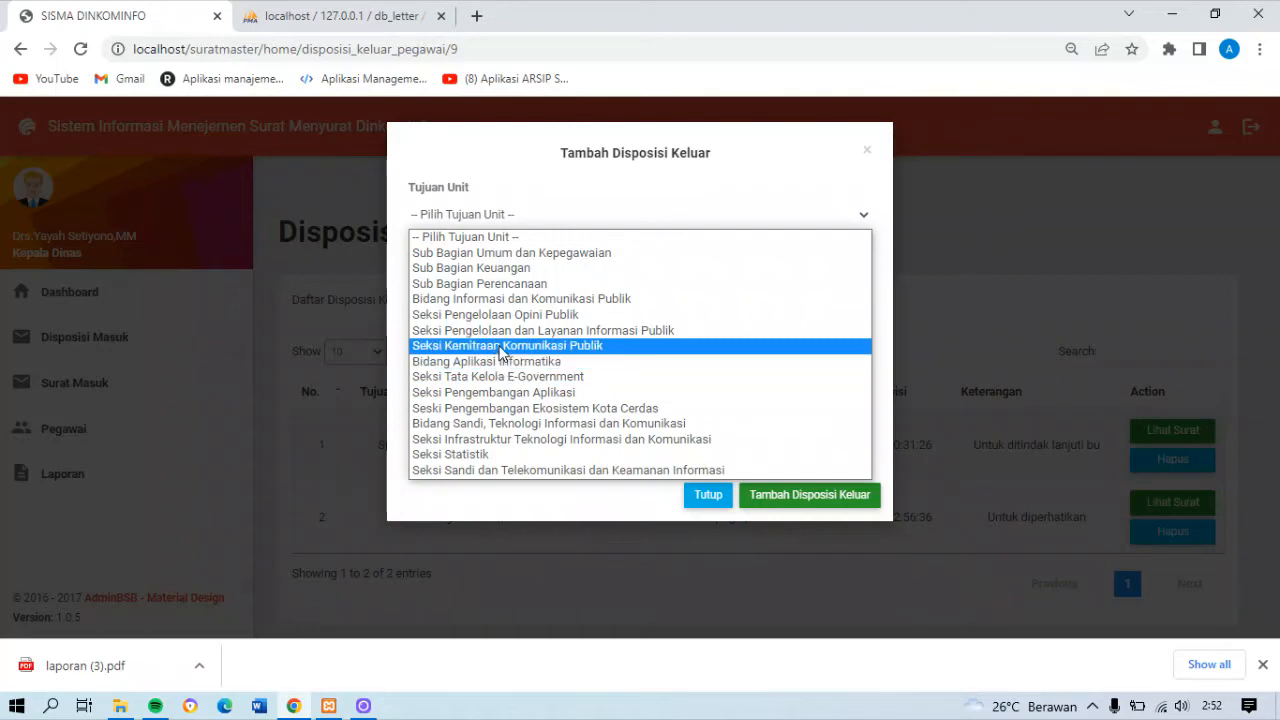
{"action": "left_click", "coordinate": [500, 346]}
{"action": "left_click", "coordinate": [458, 288]}
{"action": "left_click", "coordinate": [479, 326]}
{"action": "left_click", "coordinate": [479, 365]}
{"action": "type", "text": "Untuk dop"}
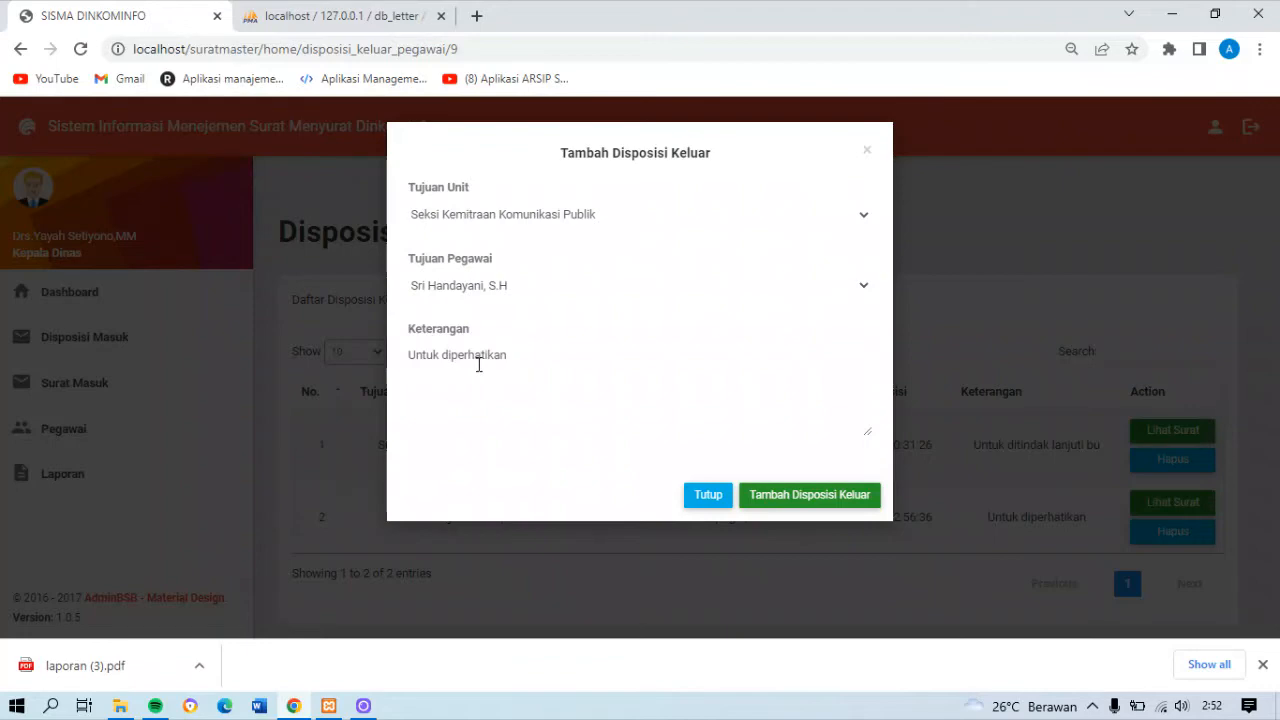
{"action": "left_click", "coordinate": [770, 497]}
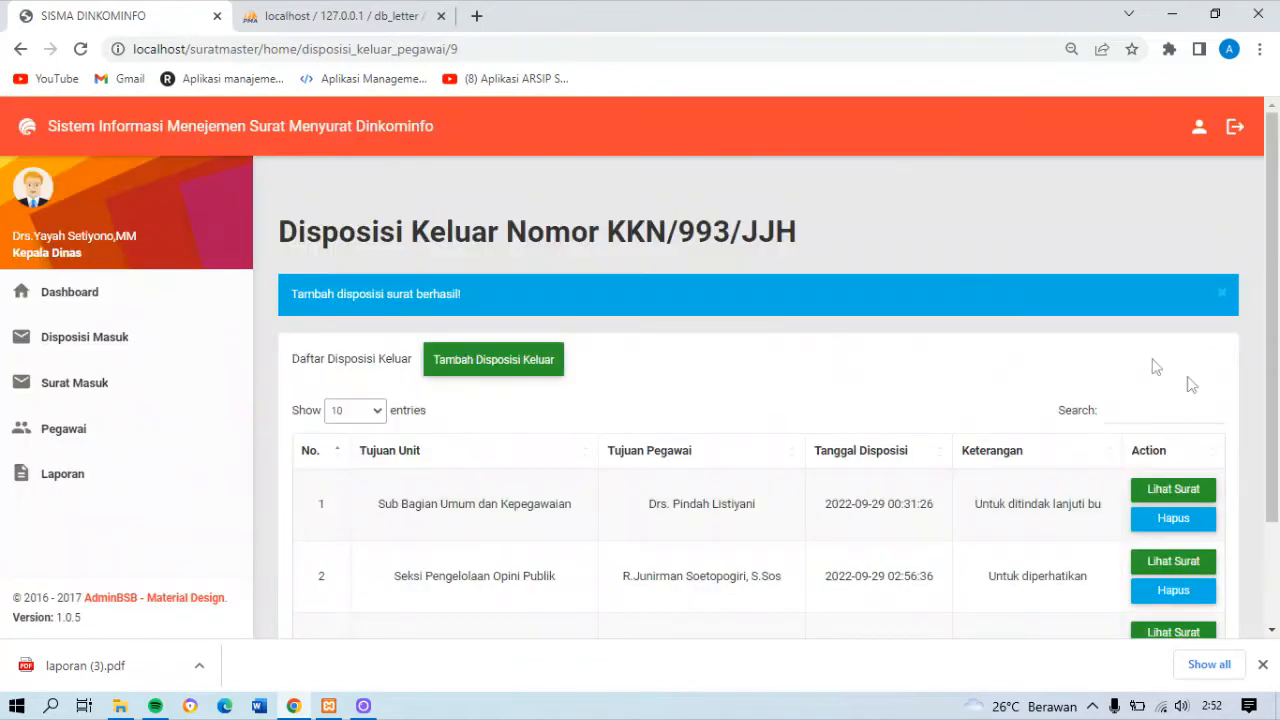
{"action": "mouse_move", "coordinate": [1274, 394]}
{"action": "left_mouse_down"}
{"action": "mouse_move", "coordinate": [1276, 496]}
{"action": "mouse_move", "coordinate": [1276, 405]}
{"action": "left_mouse_up"}
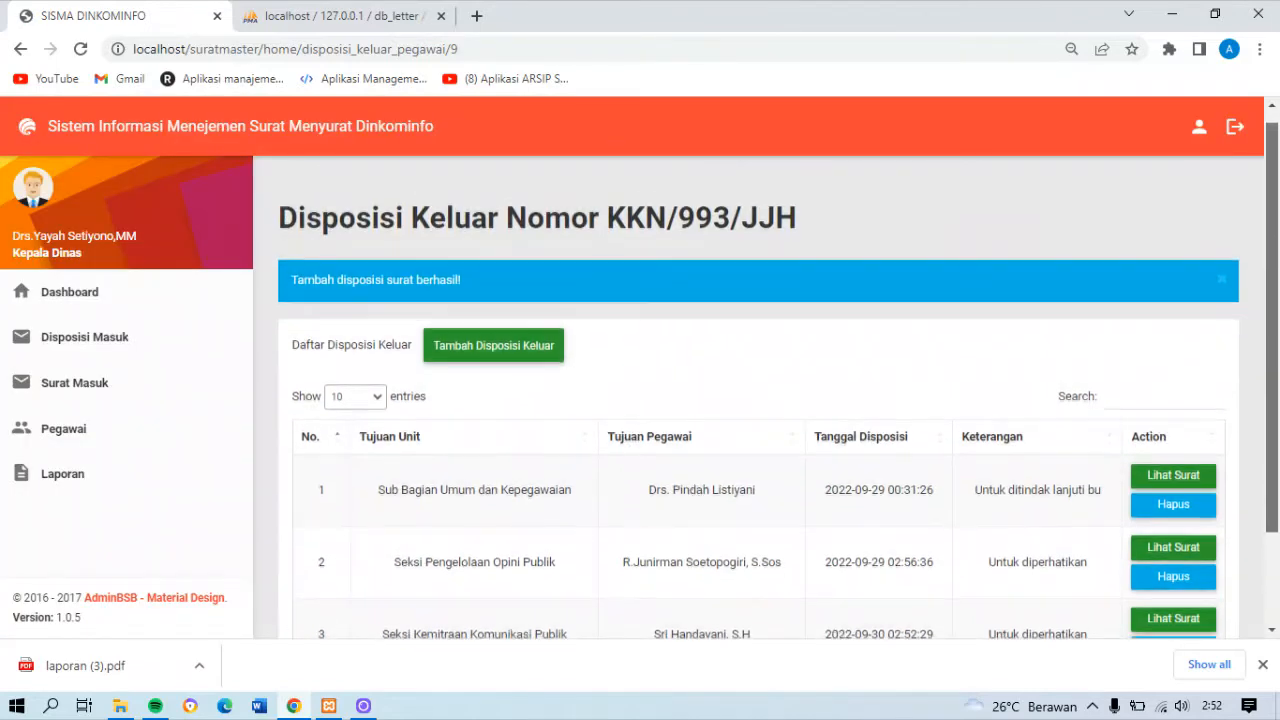
{"action": "scroll", "coordinate": [705, 556], "scroll_direction": "down", "scroll_amount": 2}
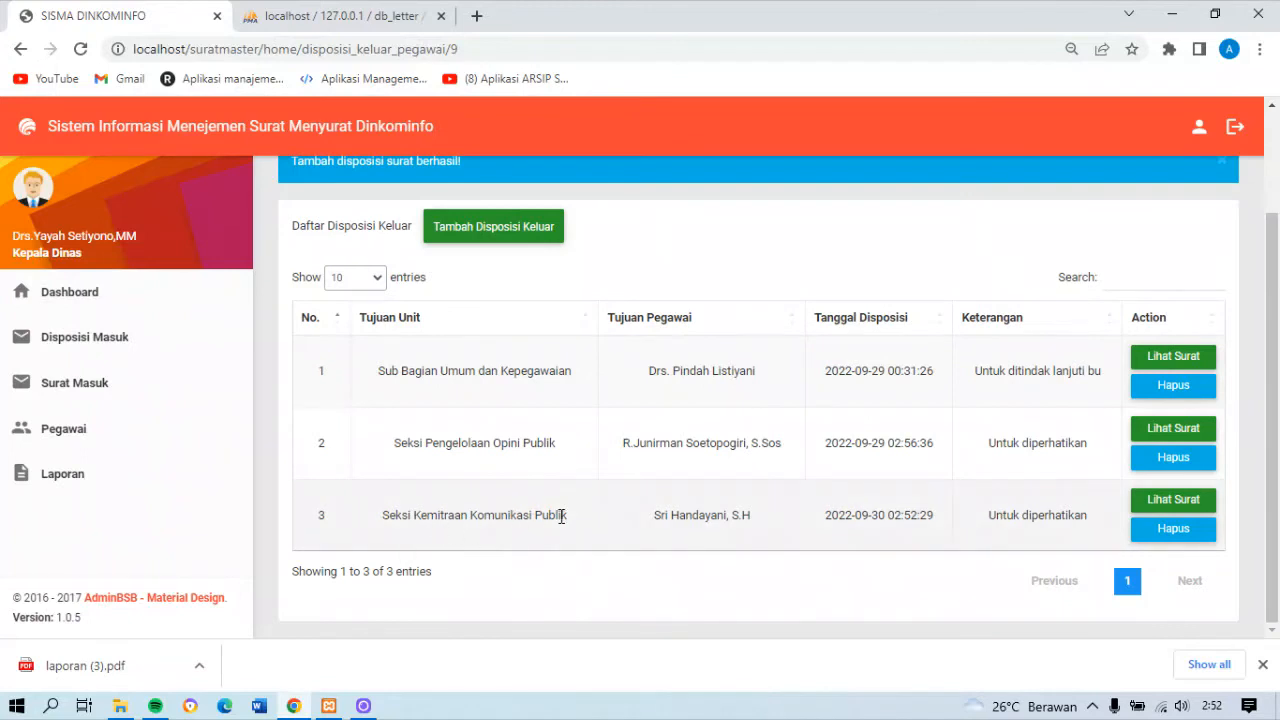
Log in to the Seksi Kemitraan Komunikasi Publik account with its NIP, decline saving the password, and open the Disposisi Masuk list
{"action": "left_click", "coordinate": [1235, 128]}
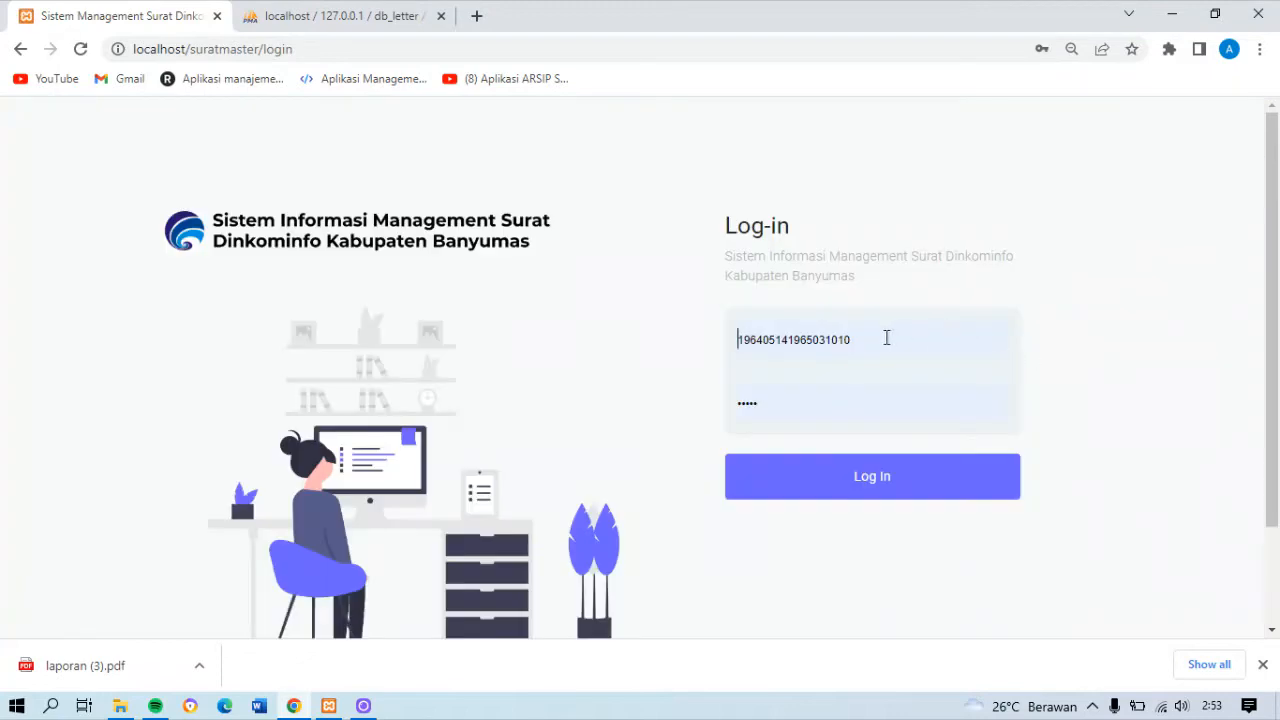
{"action": "double_click", "coordinate": [886, 338]}
{"action": "key", "text": "ctrl+v"}
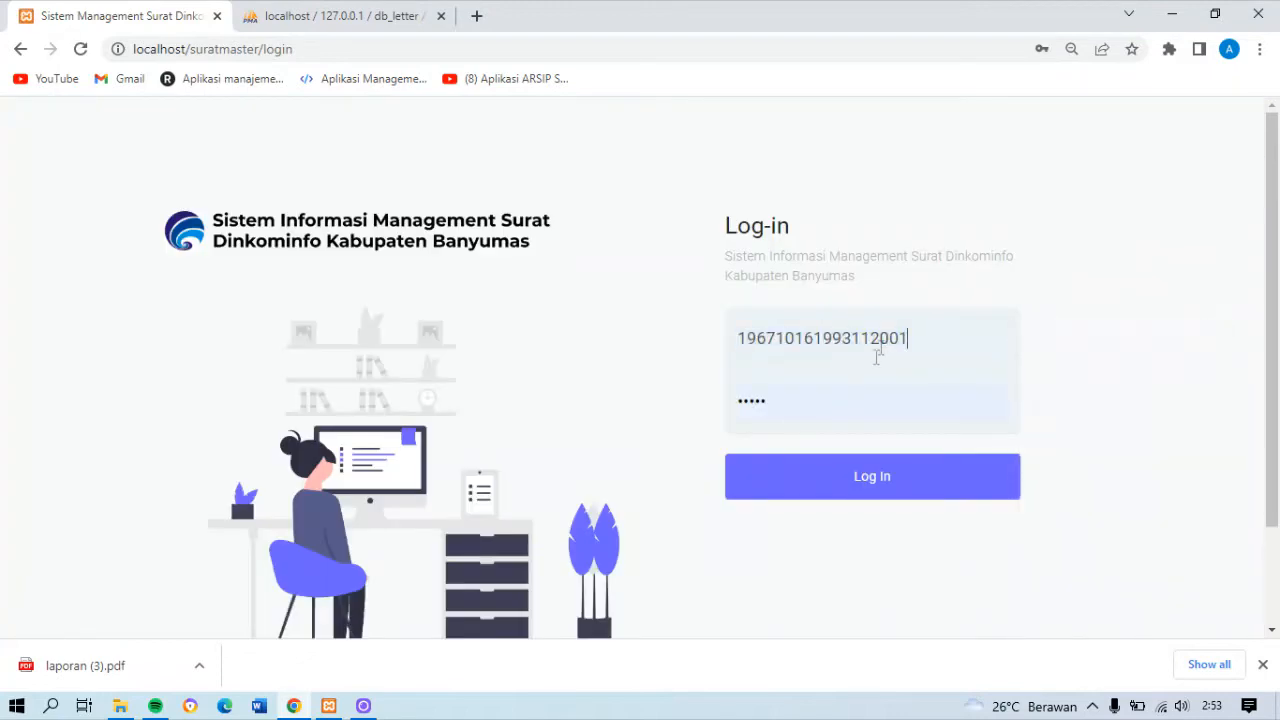
{"action": "left_click", "coordinate": [852, 392]}
{"action": "left_click", "coordinate": [800, 488]}
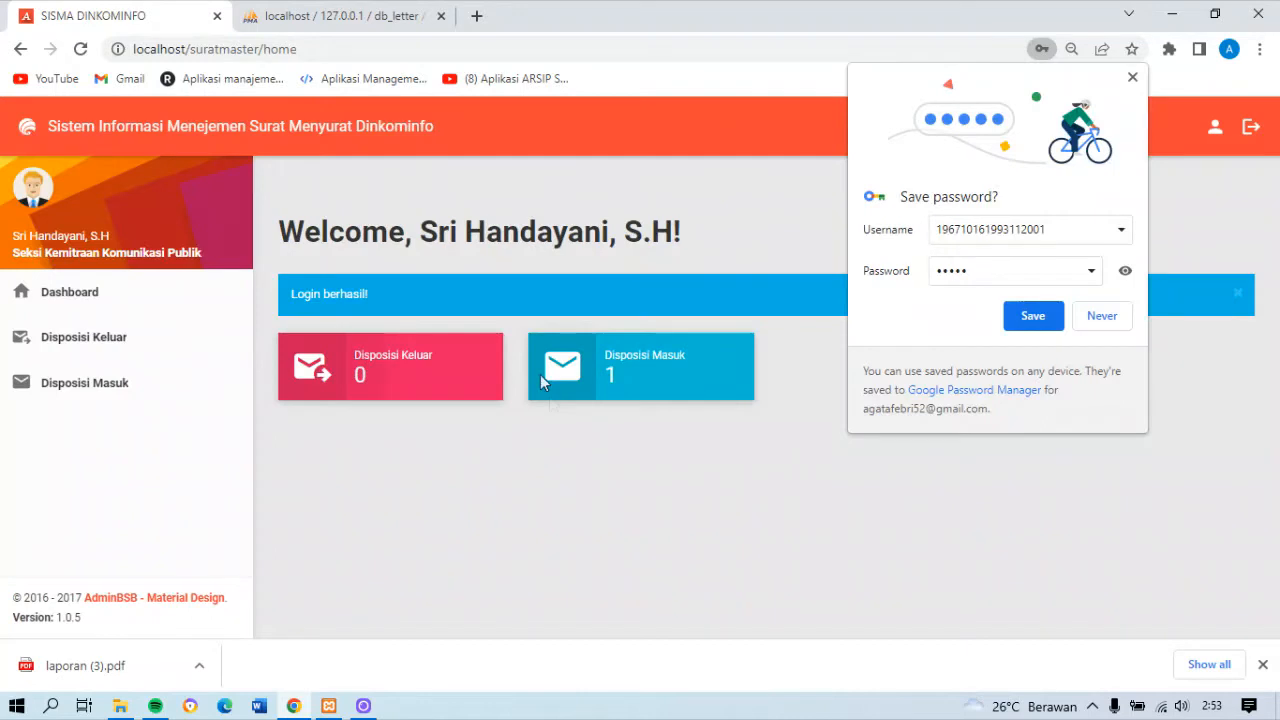
{"action": "left_click", "coordinate": [1097, 317]}
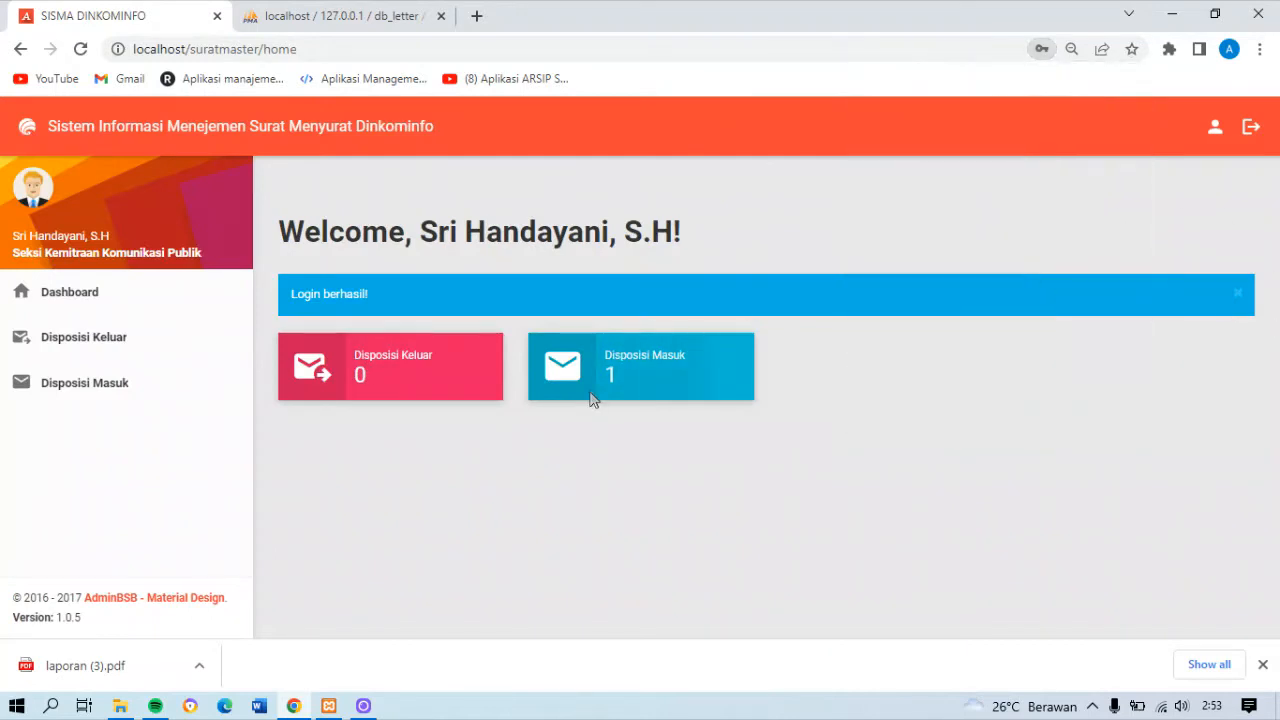
{"action": "left_click", "coordinate": [120, 390]}
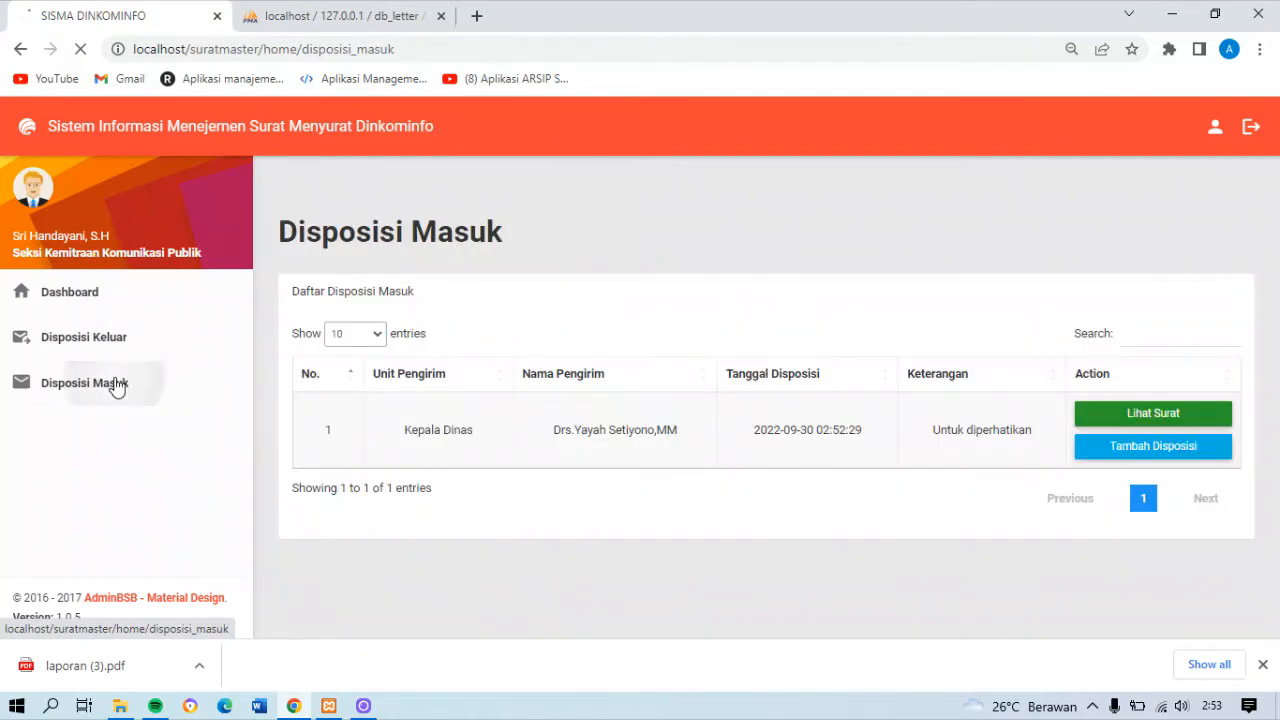
{"action": "left_click", "coordinate": [118, 387]}
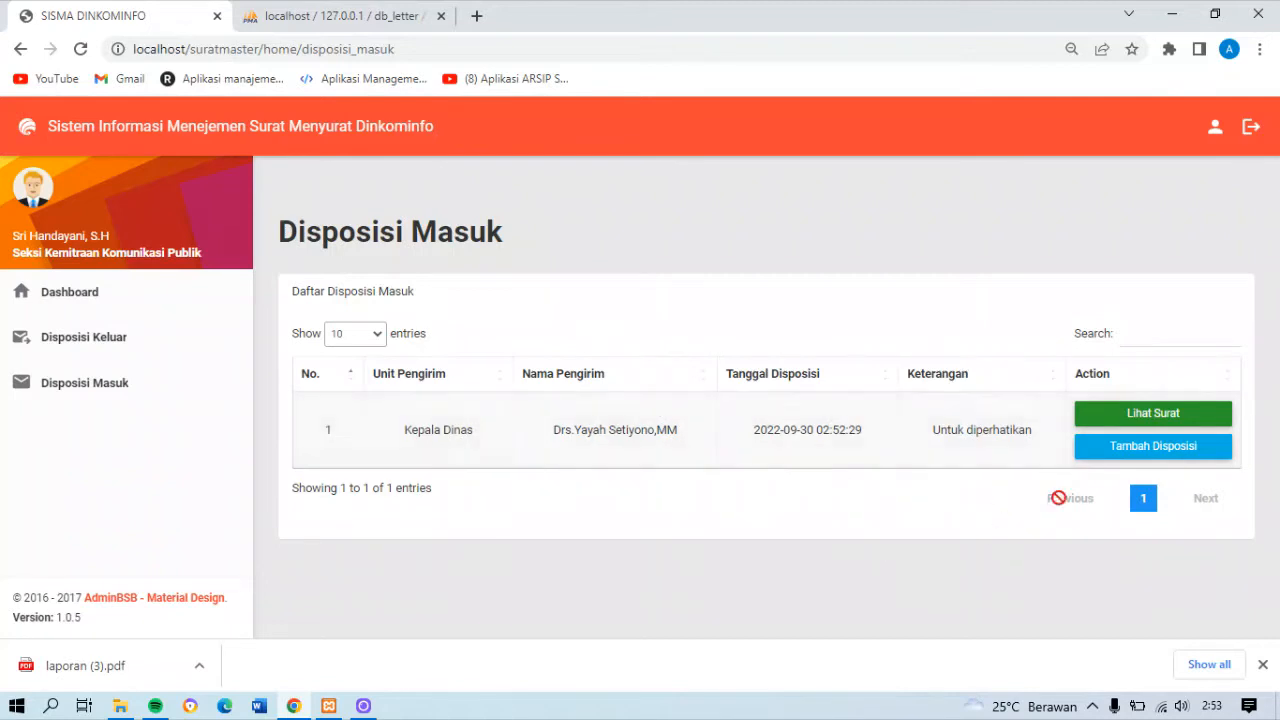
Log out, log back in to the Kepala Dinas account with its saved credentials, and open the Surat Masuk list
{"action": "left_click", "coordinate": [1250, 127]}
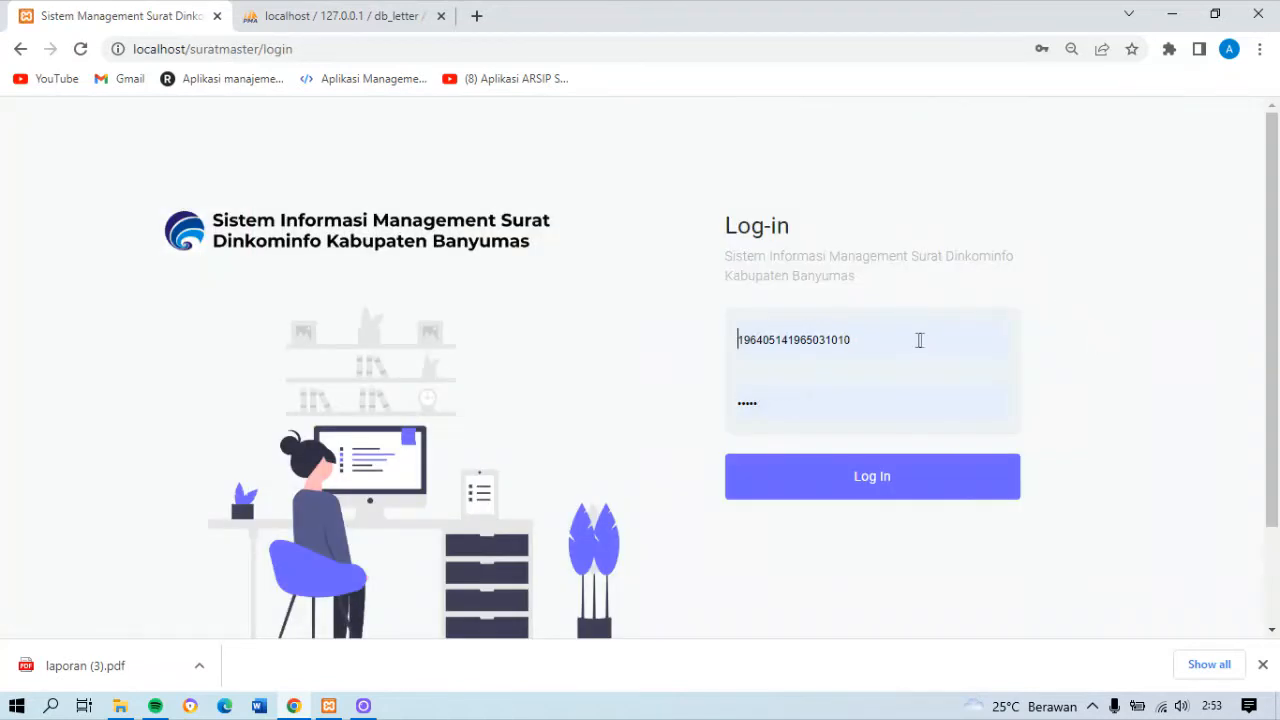
{"action": "left_click", "coordinate": [917, 340]}
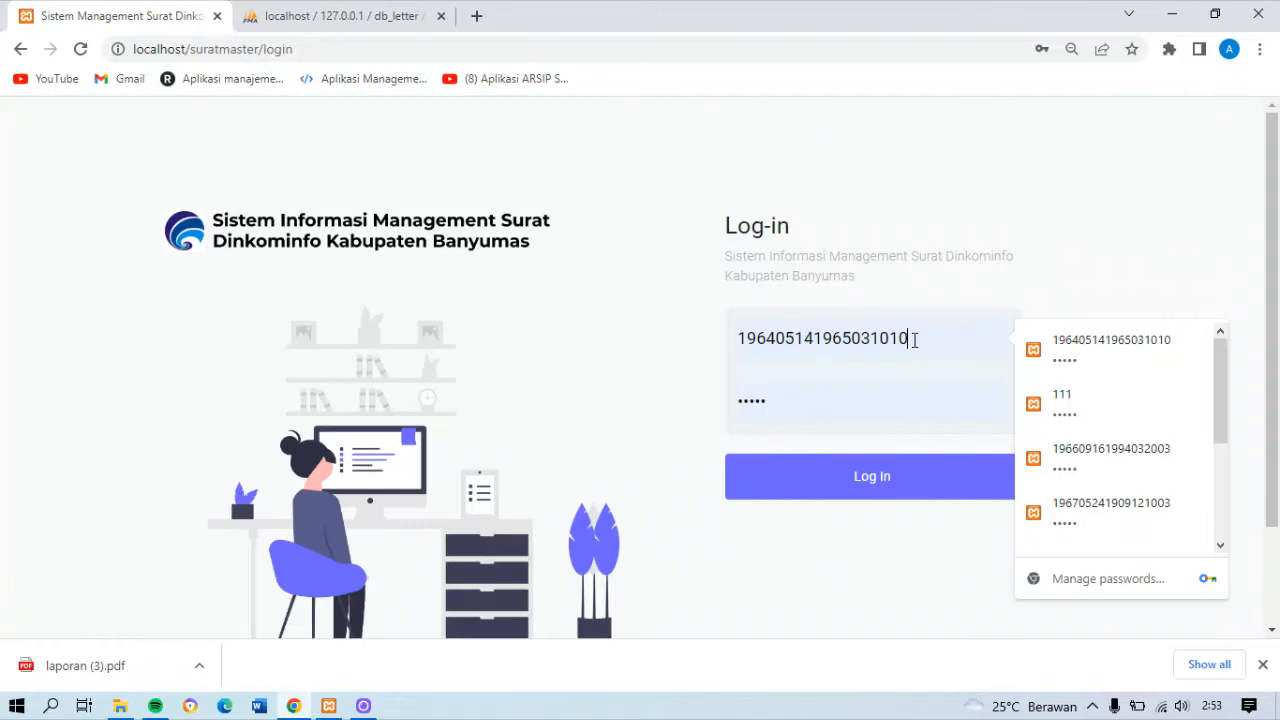
{"action": "left_click", "coordinate": [793, 477]}
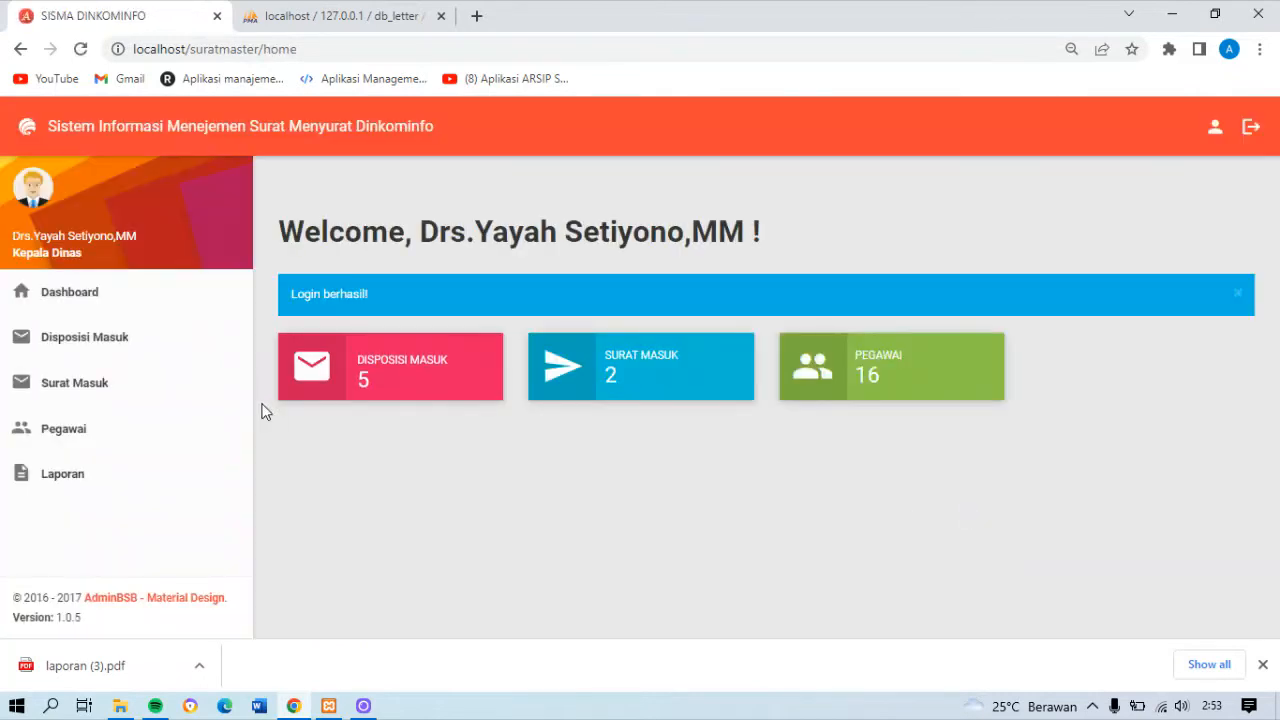
{"action": "left_click", "coordinate": [130, 389]}
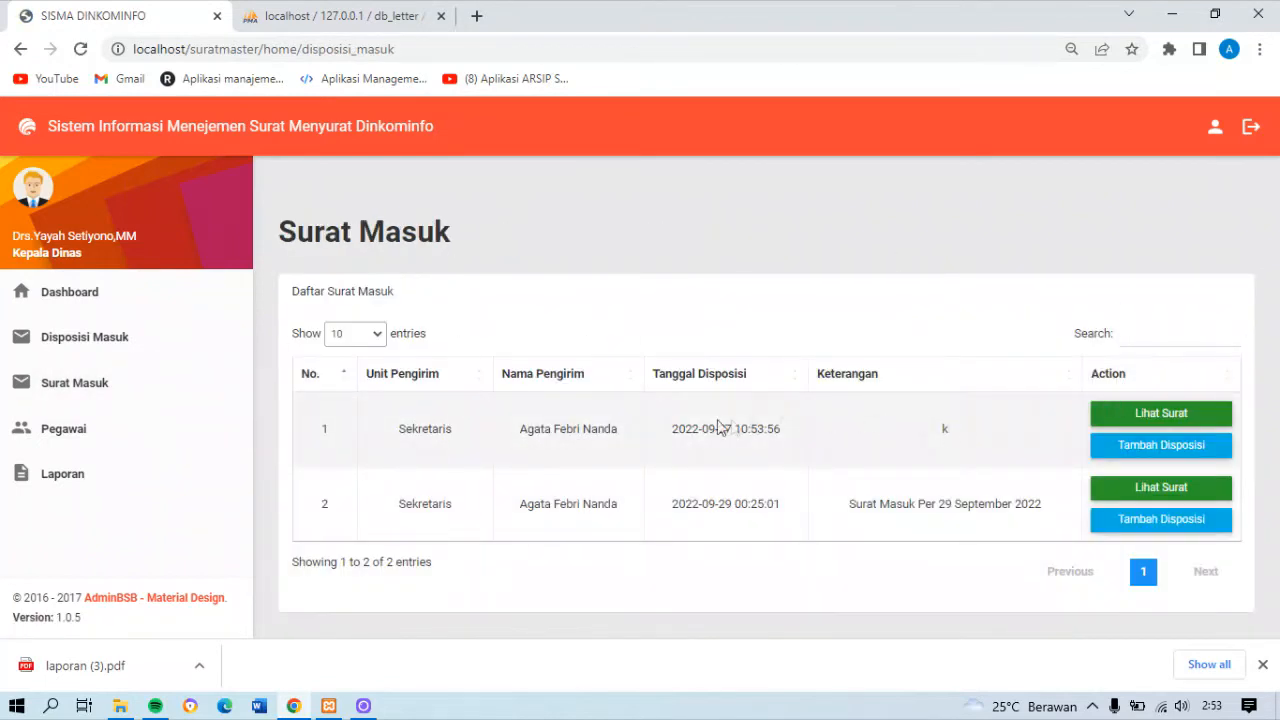
Look through the Pegawai list and search it for "sekre"
{"action": "left_click", "coordinate": [128, 428]}
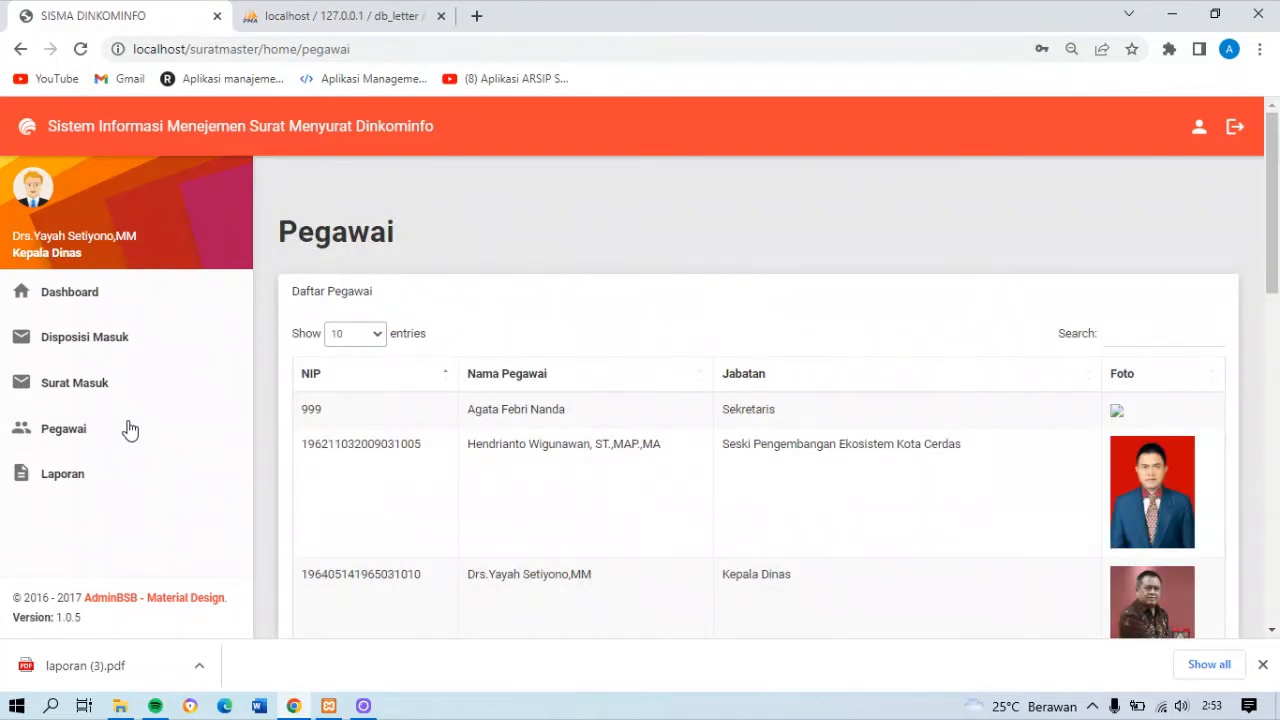
{"action": "scroll", "coordinate": [1277, 280], "scroll_direction": "down", "scroll_amount": 4}
{"action": "scroll", "coordinate": [1277, 280], "scroll_direction": "up", "scroll_amount": 4}
{"action": "scroll", "coordinate": [1240, 363], "scroll_direction": "down", "scroll_amount": 3}
{"action": "scroll", "coordinate": [1271, 271], "scroll_direction": "up", "scroll_amount": 3}
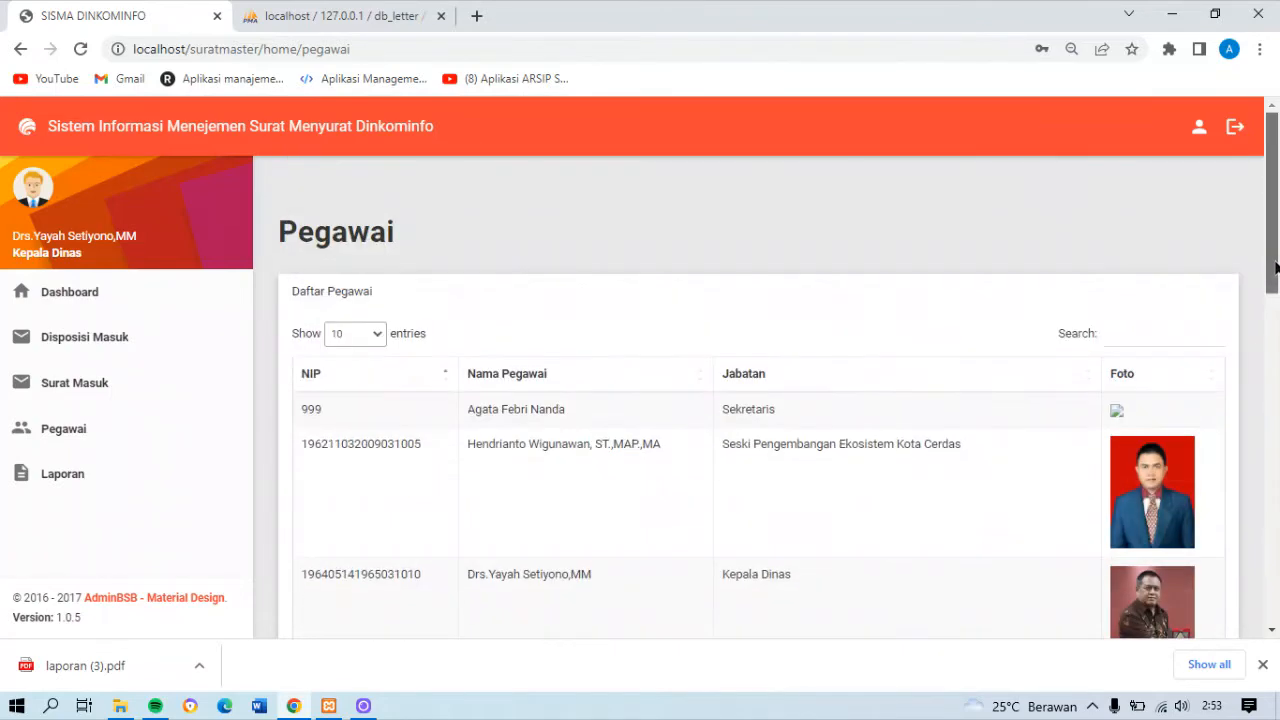
{"action": "left_click", "coordinate": [1135, 335]}
{"action": "type", "text": "sekre"}
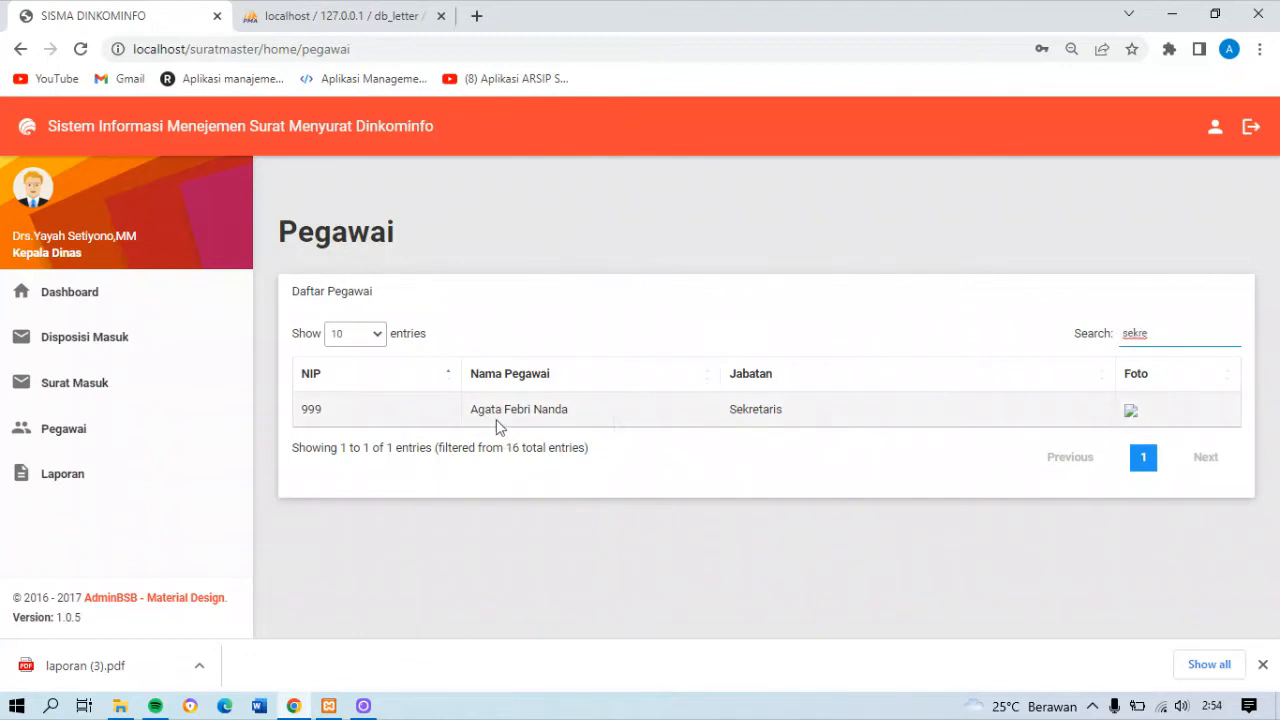
Open the Laporan Surat Masuk report, view its PDF version, and return to the report page
{"action": "left_click", "coordinate": [153, 477]}
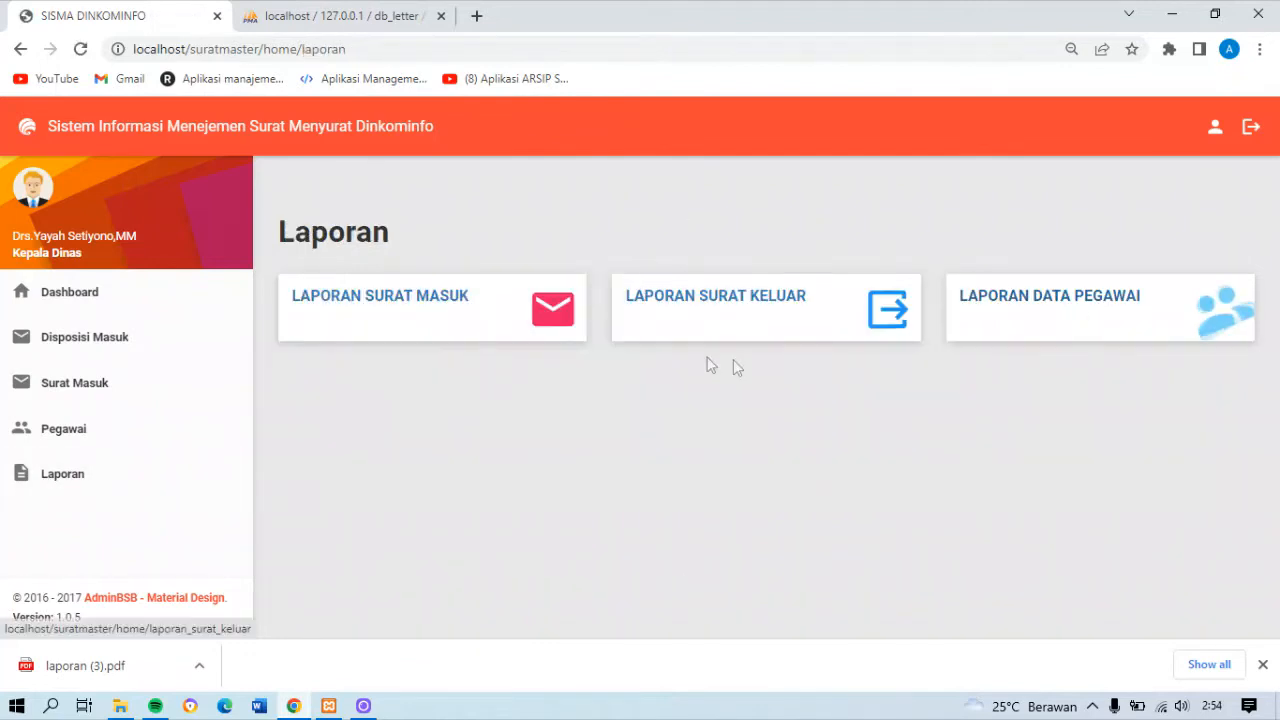
{"action": "left_click", "coordinate": [537, 323]}
{"action": "scroll", "coordinate": [1278, 298], "scroll_direction": "down", "scroll_amount": 1}
{"action": "scroll", "coordinate": [1278, 298], "scroll_direction": "up", "scroll_amount": 1}
{"action": "left_click", "coordinate": [337, 342]}
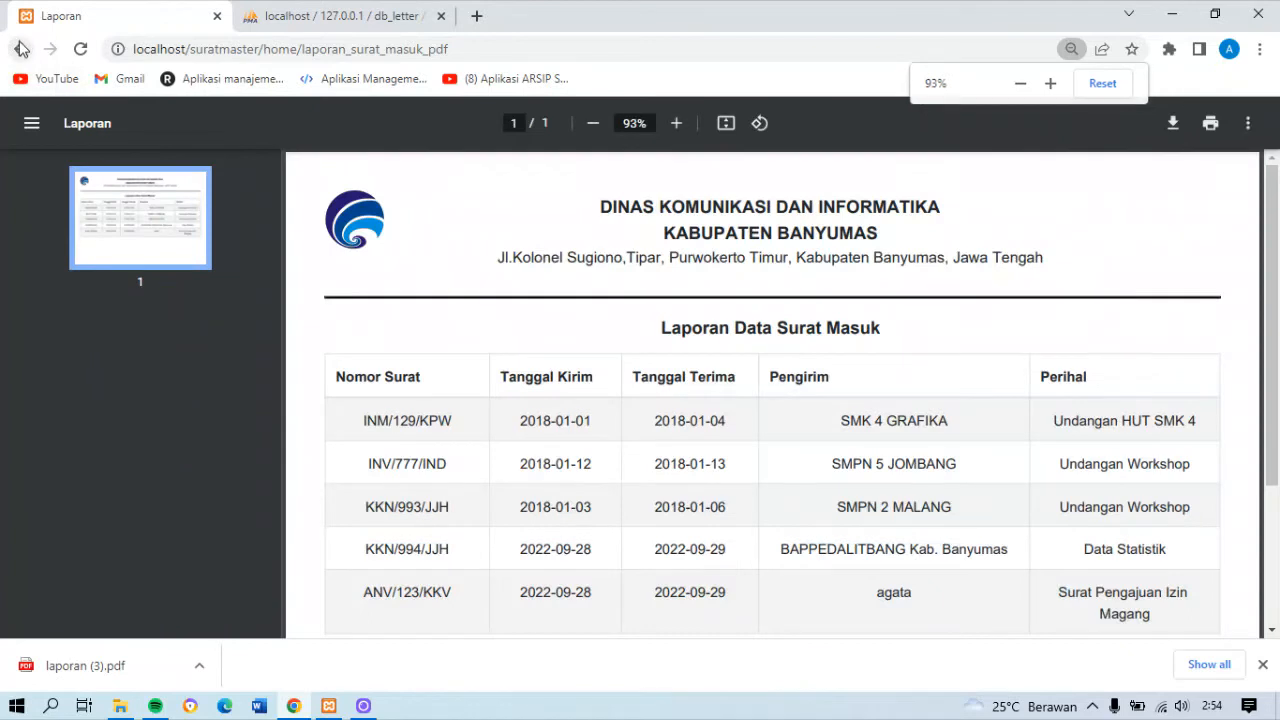
{"action": "left_click", "coordinate": [21, 49]}
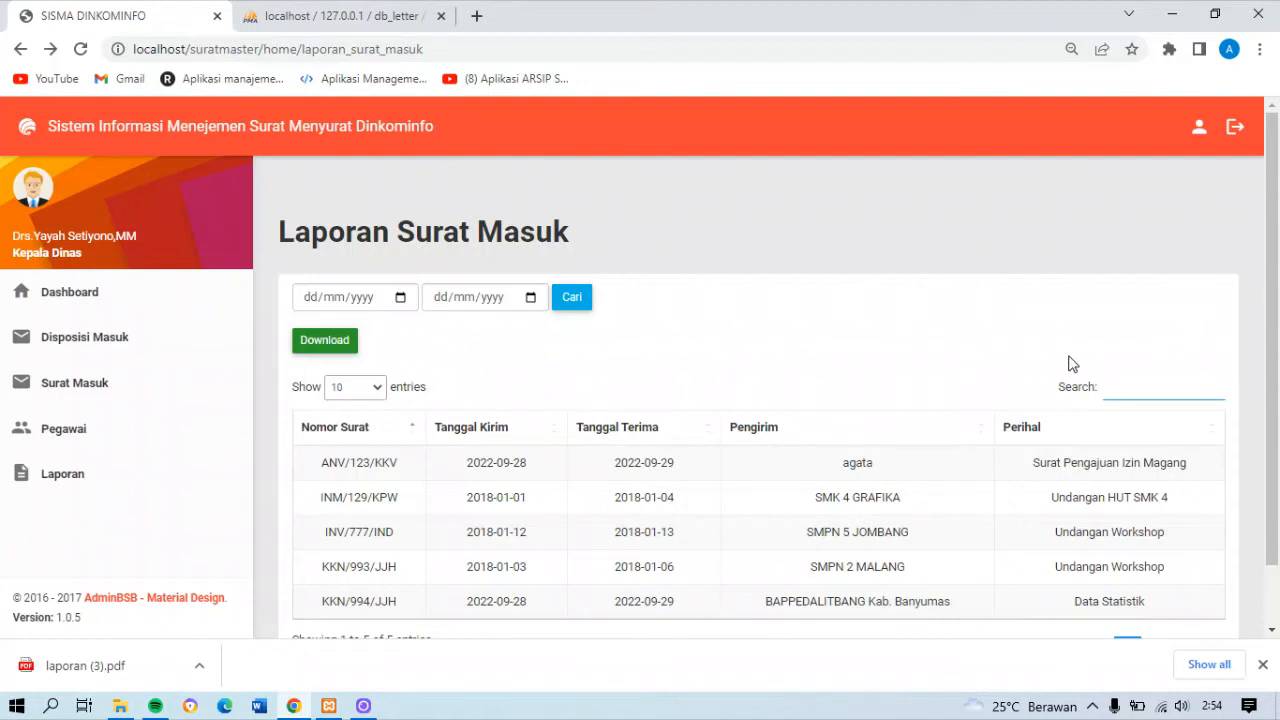
Search the Laporan Surat Masuk list for "workshop", and run the date search with both dates empty
{"action": "type", "text": "workshop"}
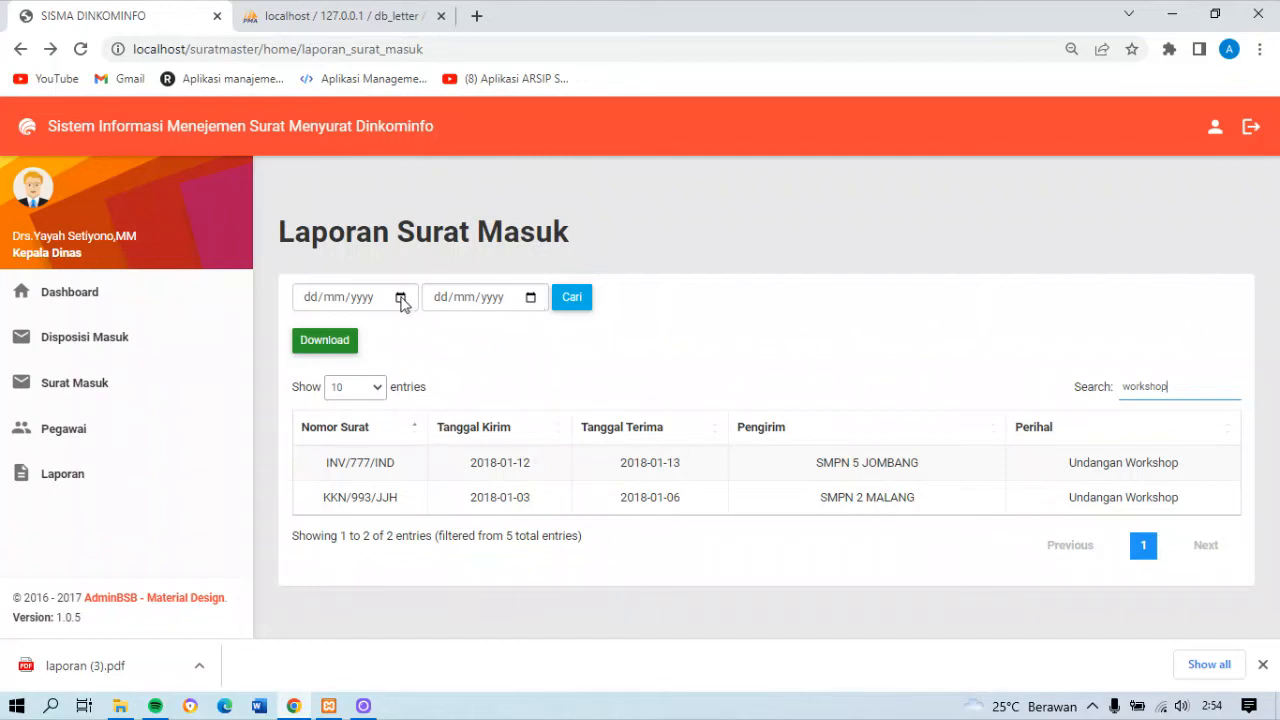
{"action": "left_click", "coordinate": [576, 300]}
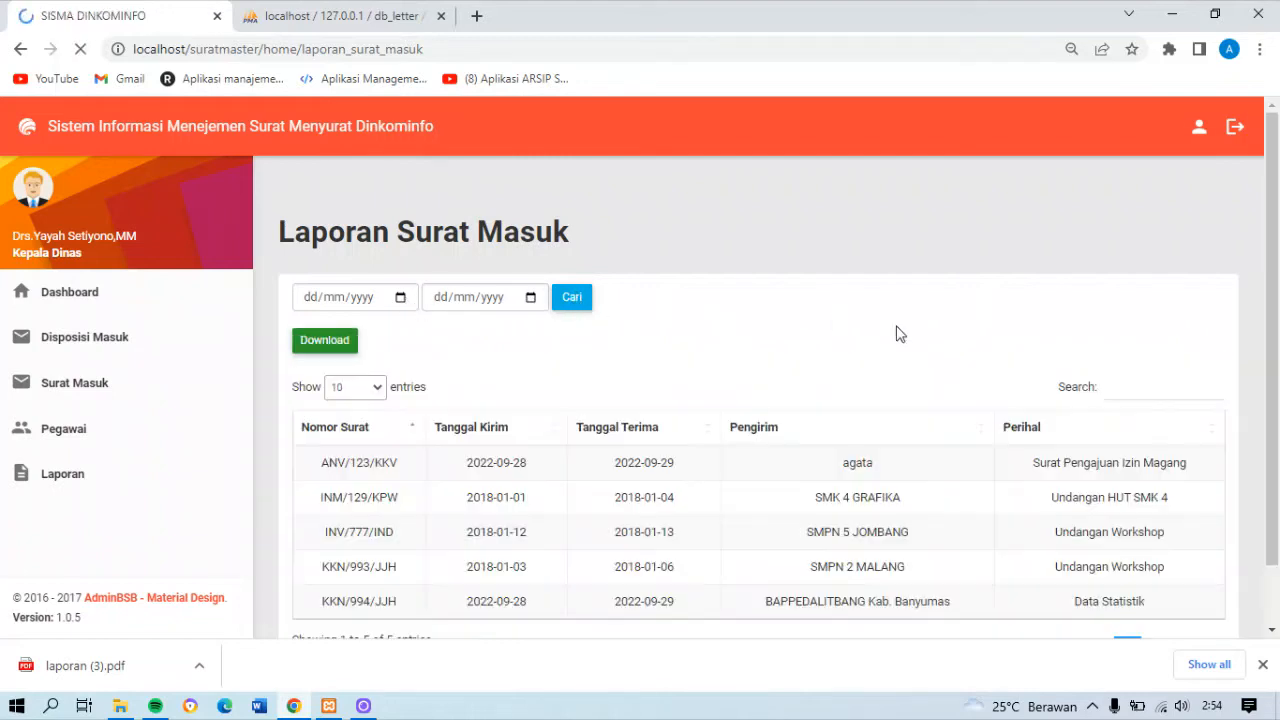
{"action": "scroll", "coordinate": [555, 298], "scroll_direction": "down", "scroll_amount": 1}
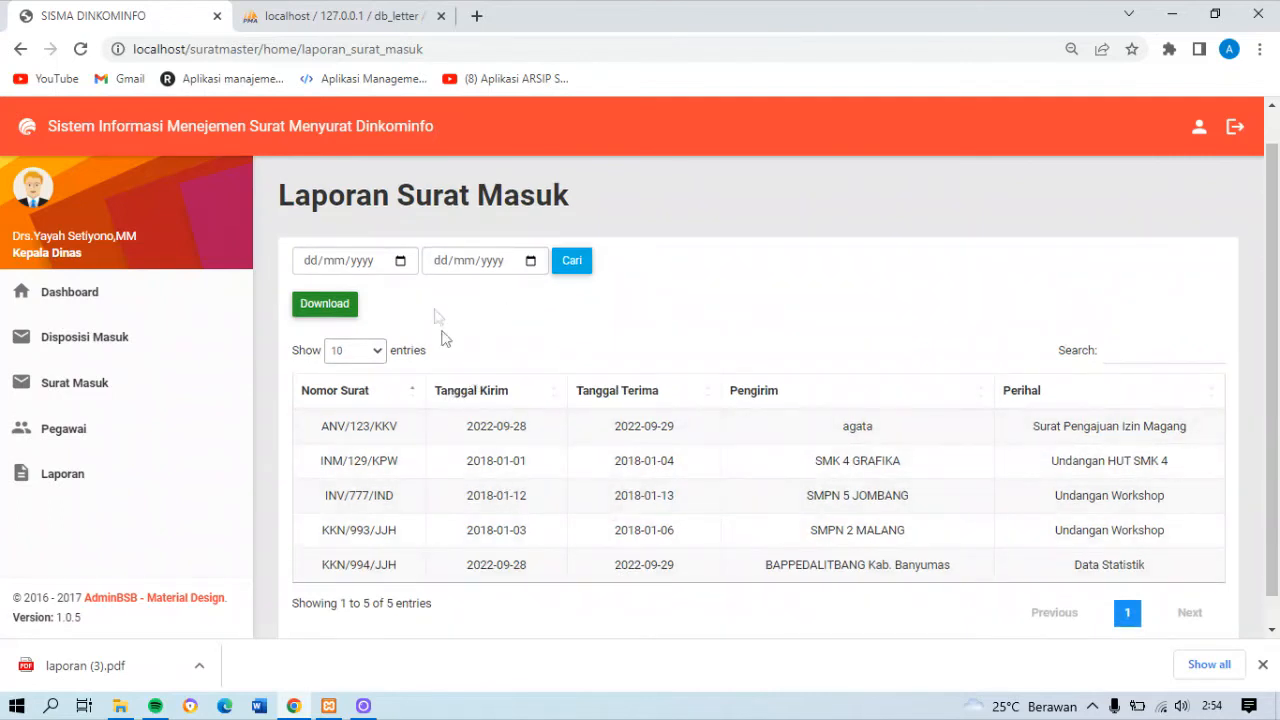
Filter the Laporan Surat Masuk list by dates from 01/09/2022 to 30/09/2022
{"action": "left_click", "coordinate": [400, 261]}
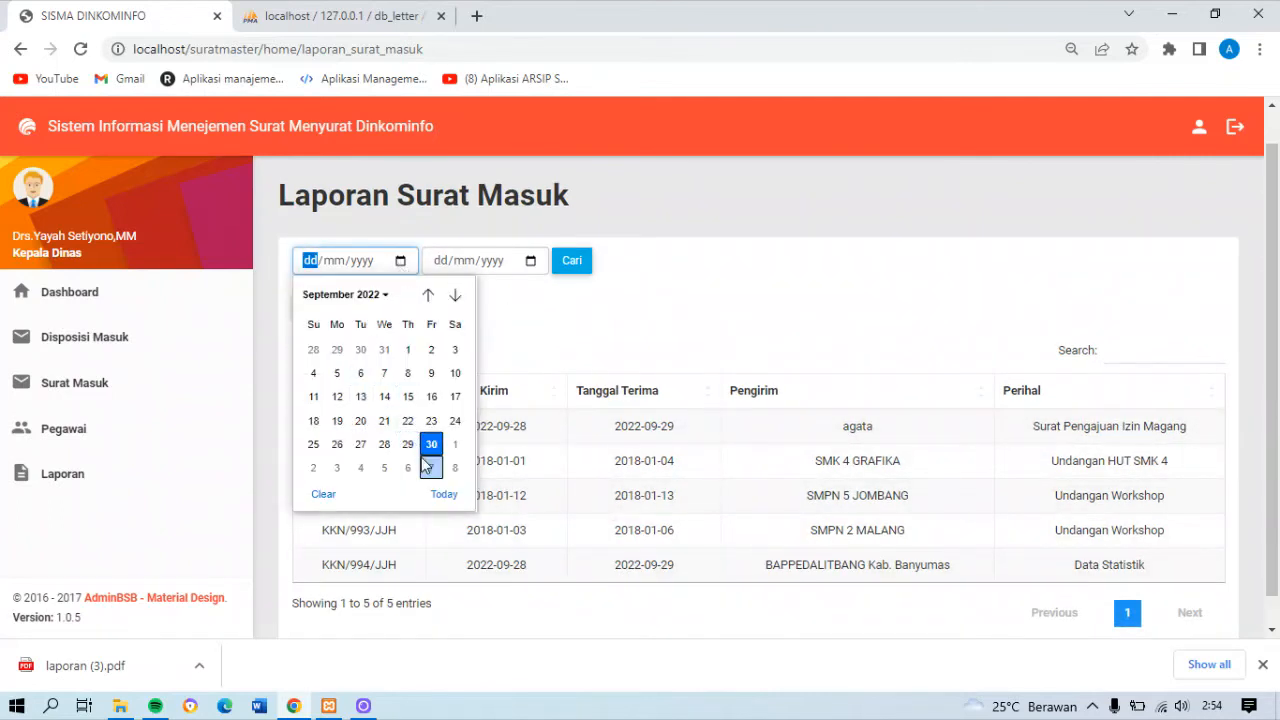
{"action": "left_click", "coordinate": [407, 351]}
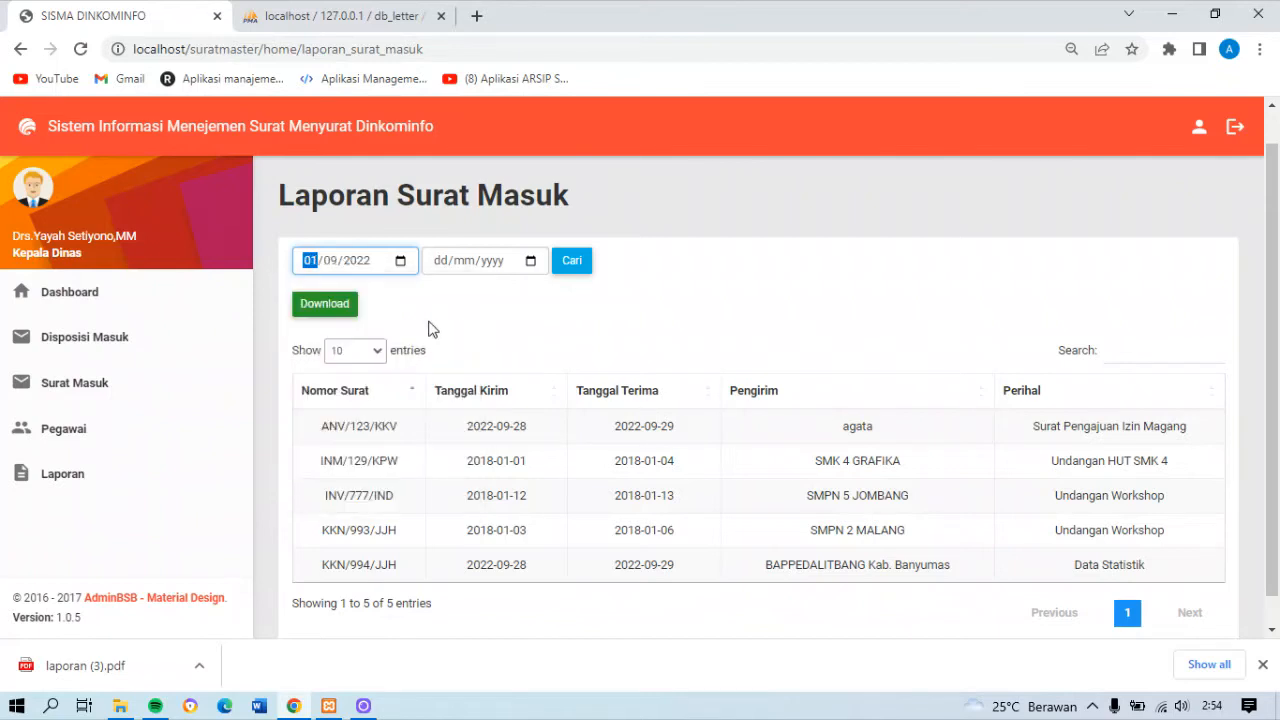
{"action": "left_click", "coordinate": [531, 262]}
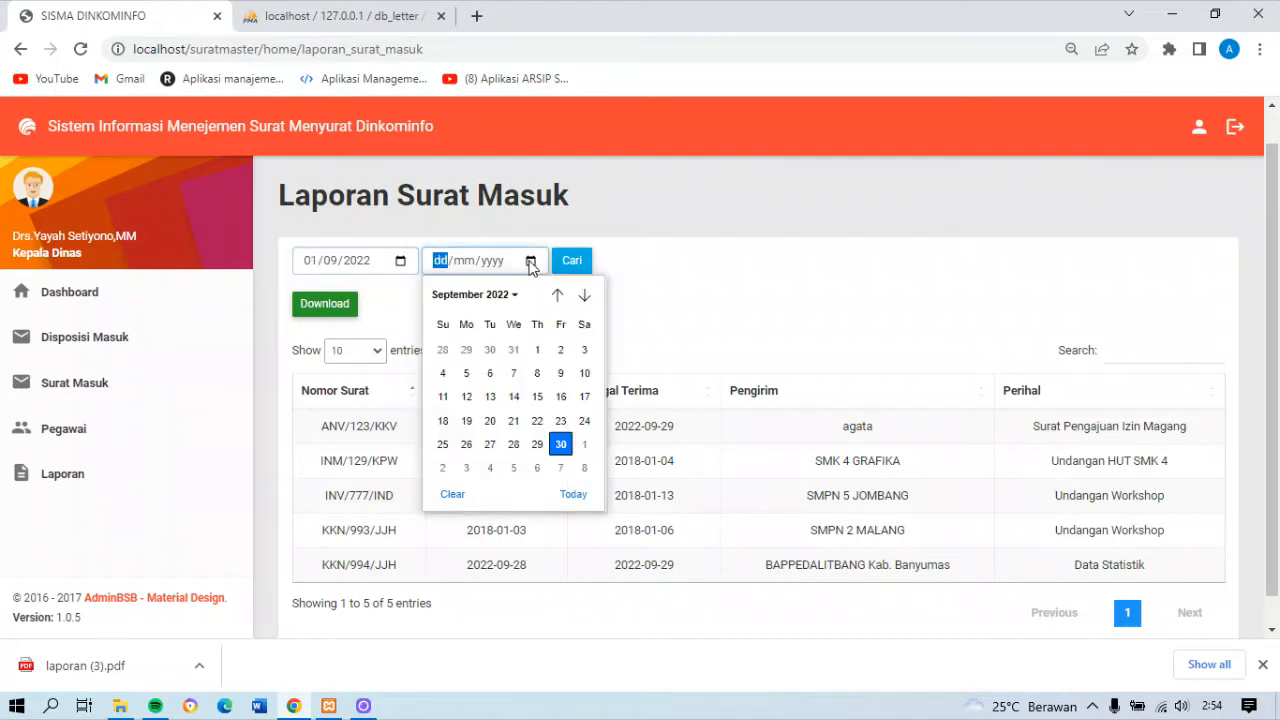
{"action": "left_click", "coordinate": [560, 443]}
{"action": "left_click", "coordinate": [571, 264]}
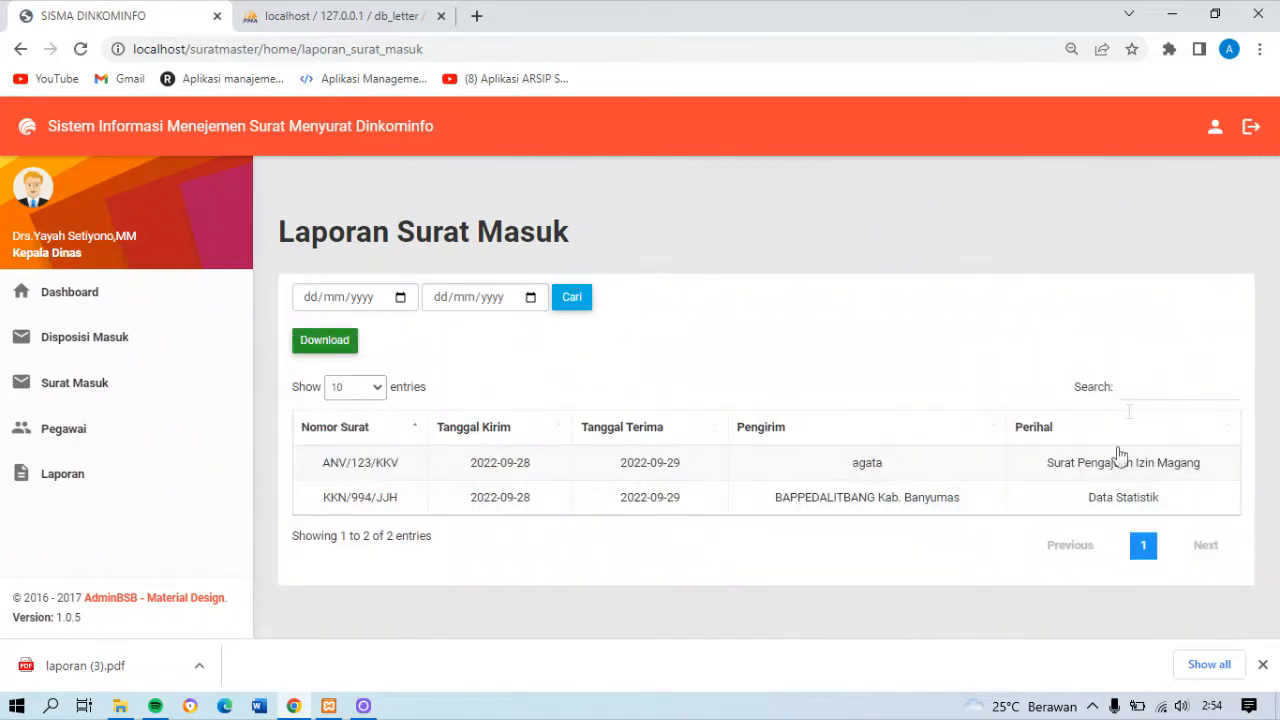
Open the Laporan Surat Keluar report, view its PDF version, and return to the report page
{"action": "left_click", "coordinate": [58, 474]}
{"action": "left_click", "coordinate": [859, 331]}
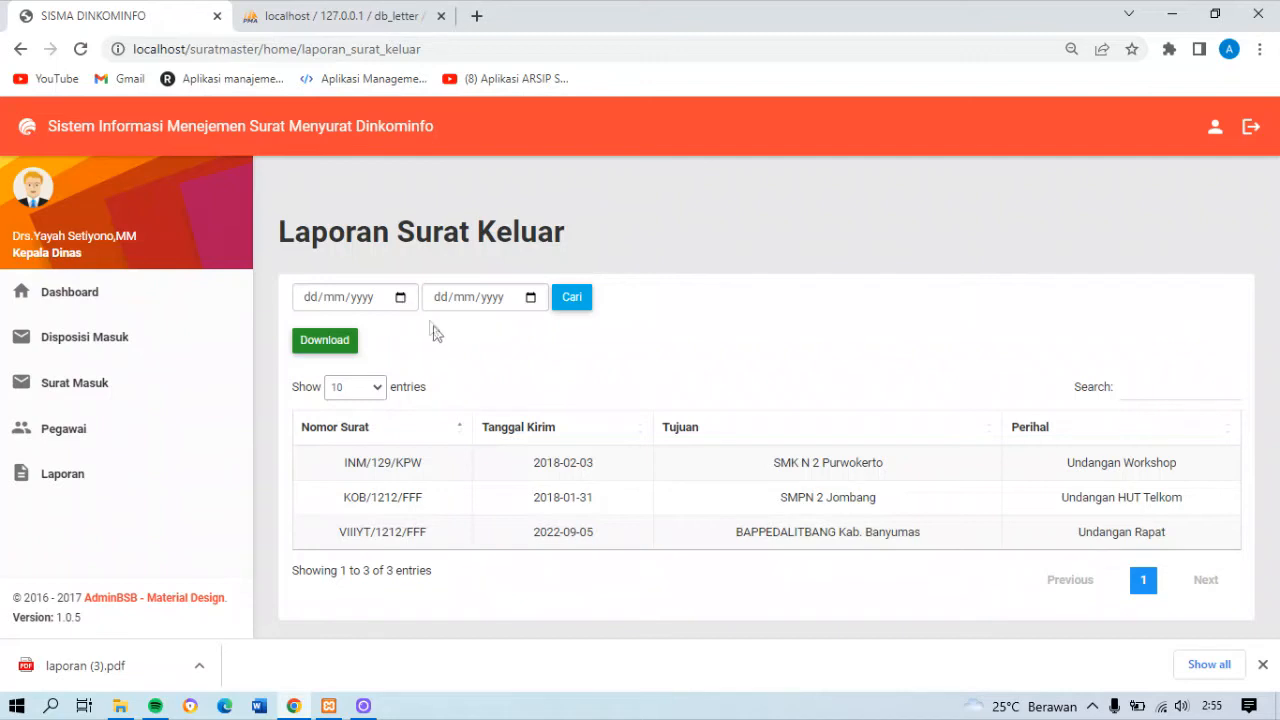
{"action": "left_click", "coordinate": [318, 350]}
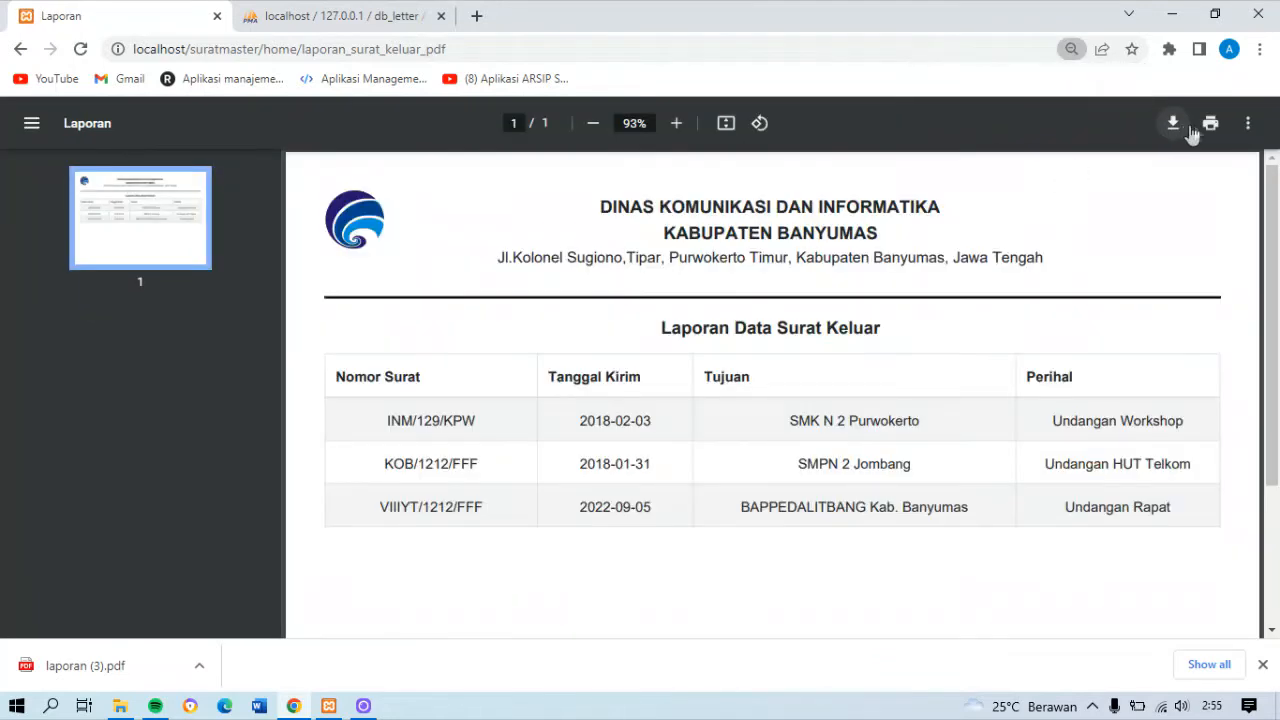
{"action": "left_click", "coordinate": [28, 50]}
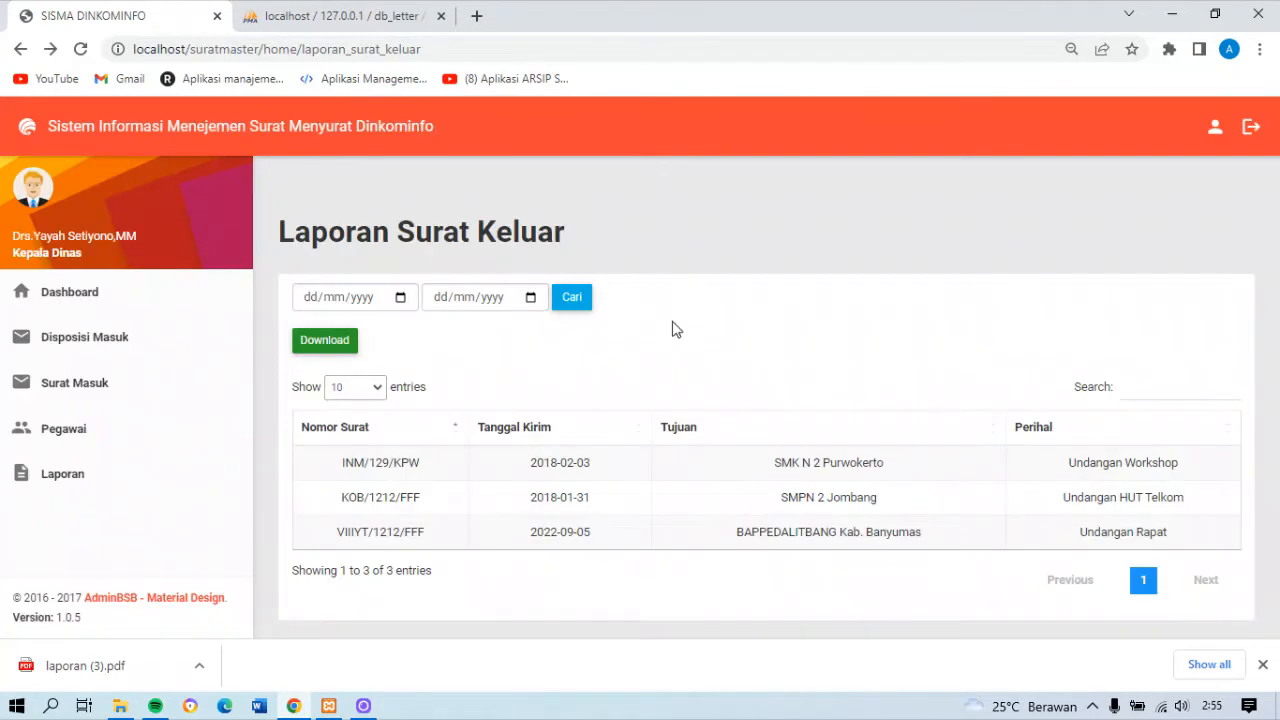
Search the Laporan Surat Keluar list for "rapa", and run the date search with both dates empty
{"action": "left_click", "coordinate": [1139, 389]}
{"action": "type", "text": "rapa"}
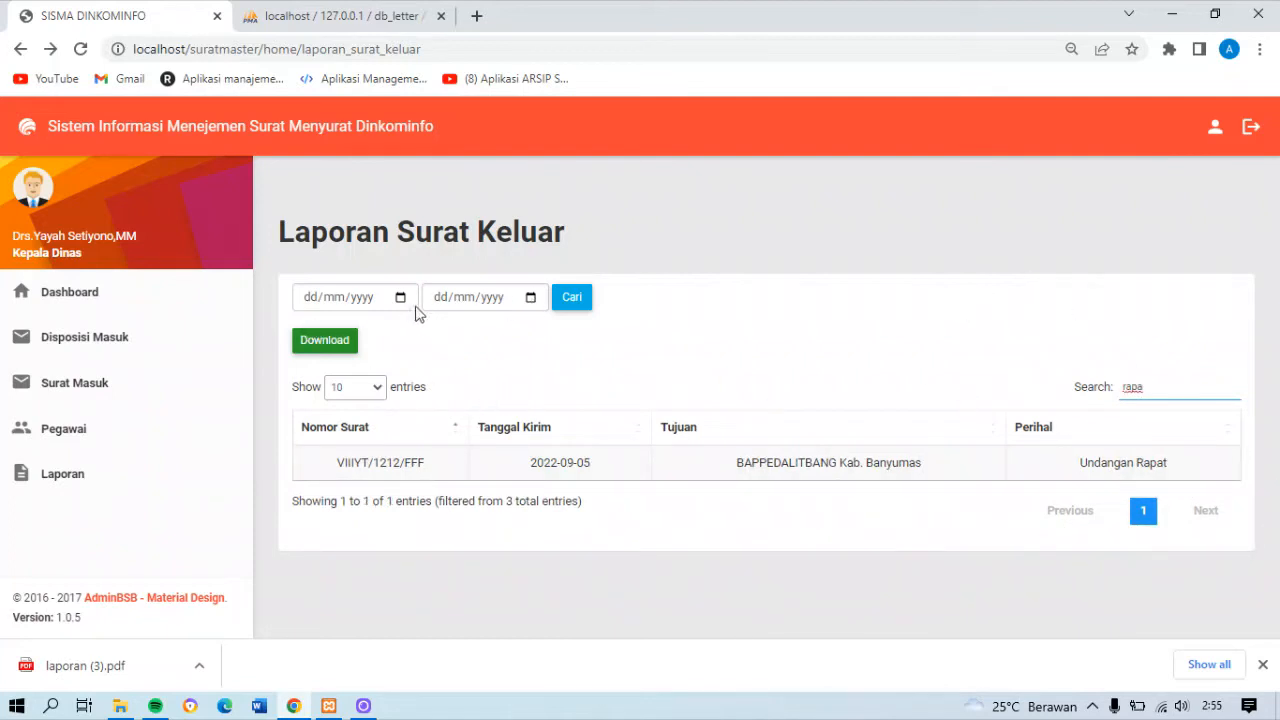
{"action": "left_click", "coordinate": [580, 298]}
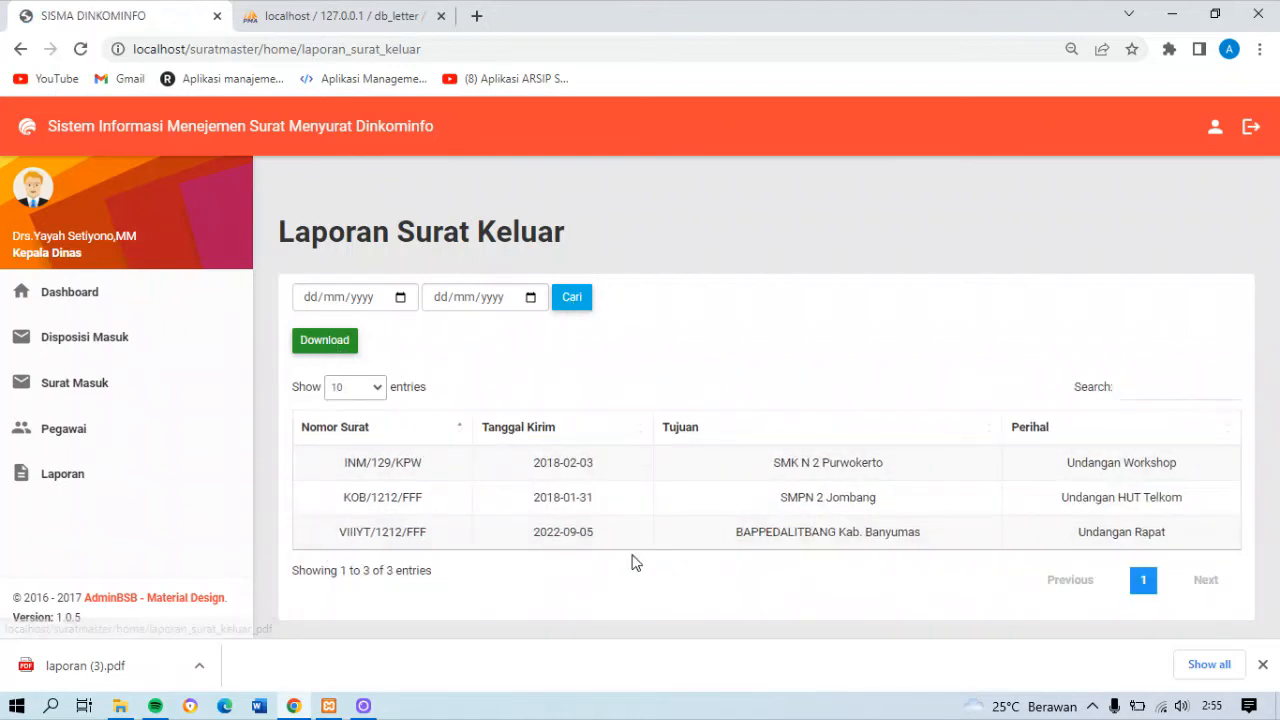
Set the start date of the Laporan Surat Keluar date search to 01/02/2018
{"action": "left_click", "coordinate": [400, 297]}
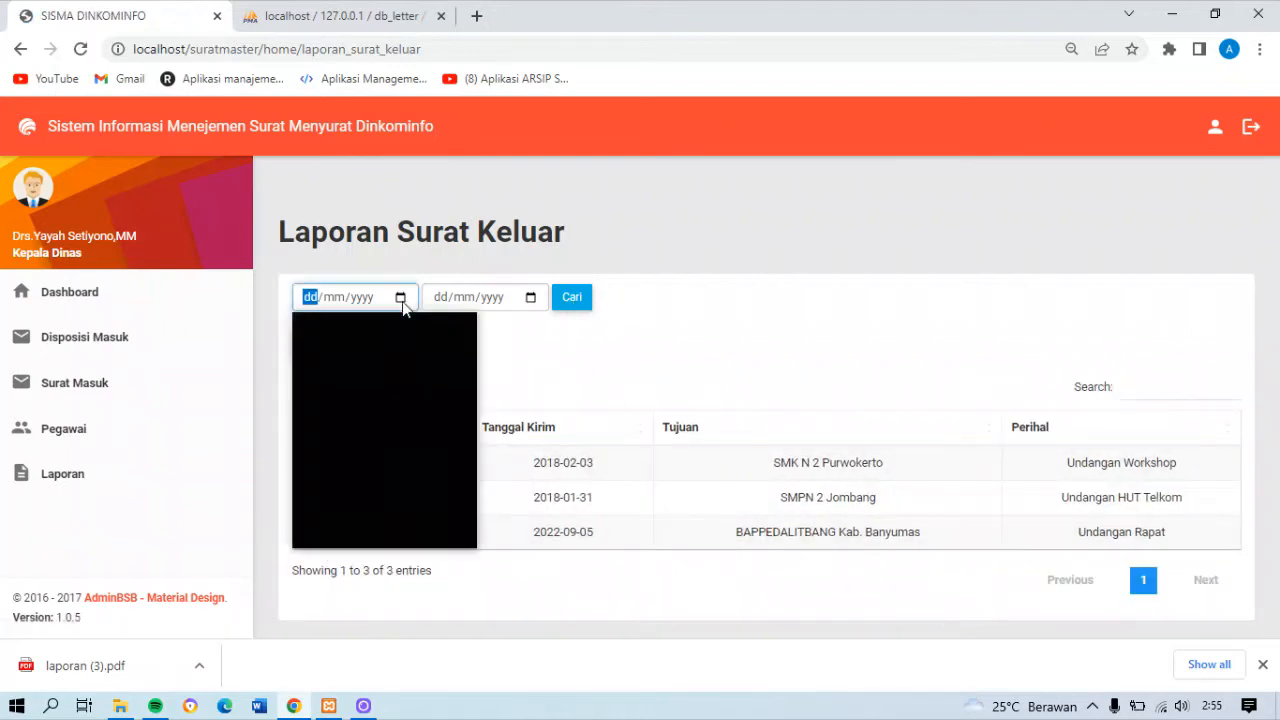
{"action": "left_click", "coordinate": [428, 331]}
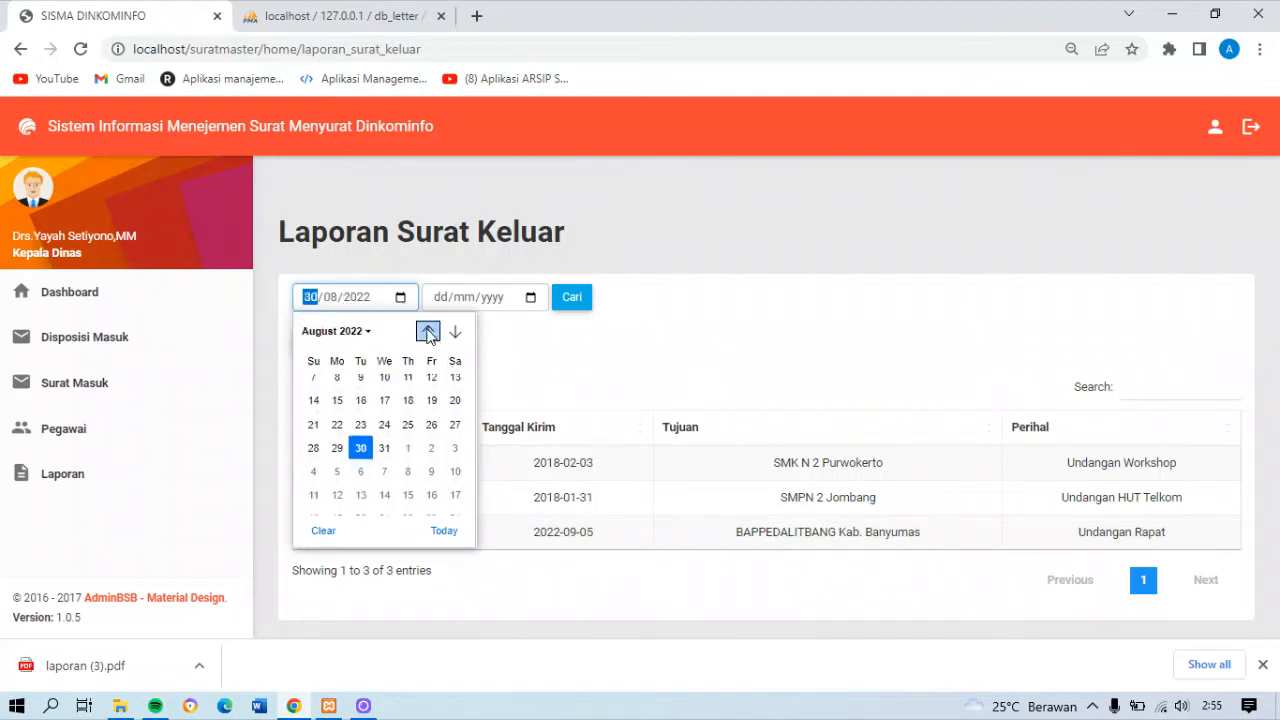
{"action": "left_click", "coordinate": [352, 333]}
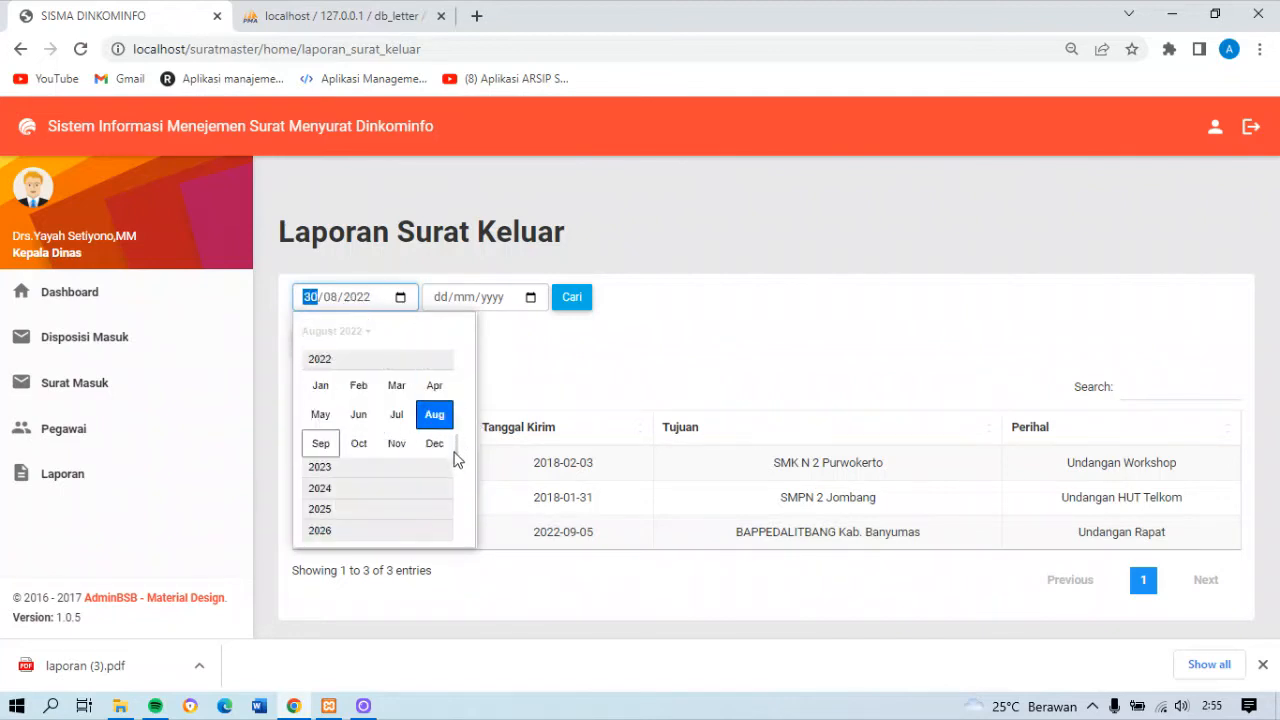
{"action": "scroll", "coordinate": [456, 460], "scroll_direction": "up", "scroll_amount": 5}
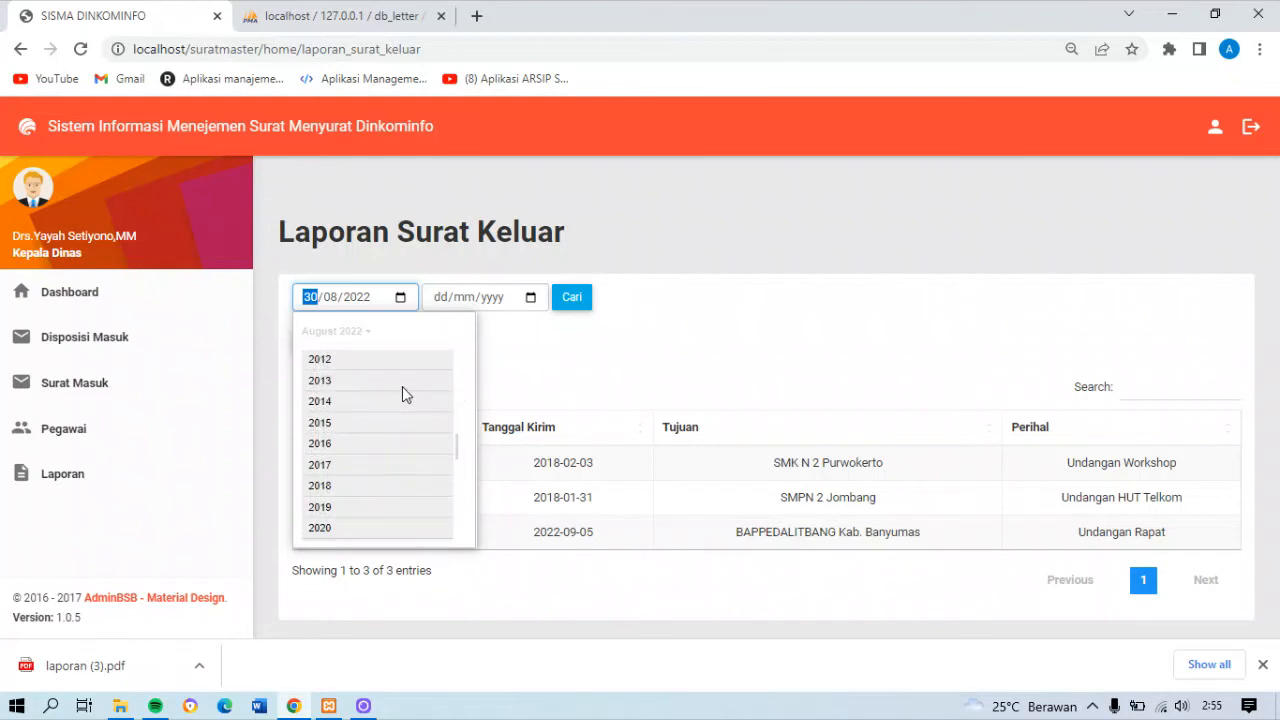
{"action": "scroll", "coordinate": [456, 455], "scroll_direction": "up", "scroll_amount": 2}
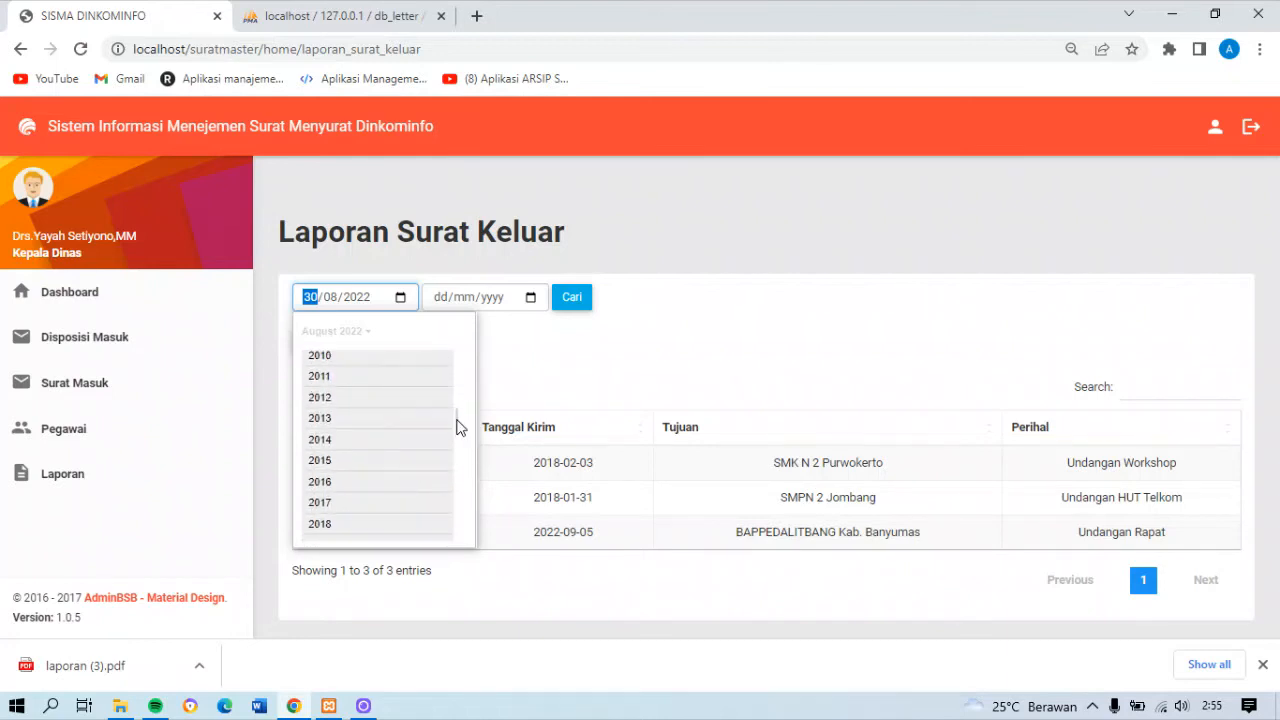
{"action": "left_click", "coordinate": [322, 532]}
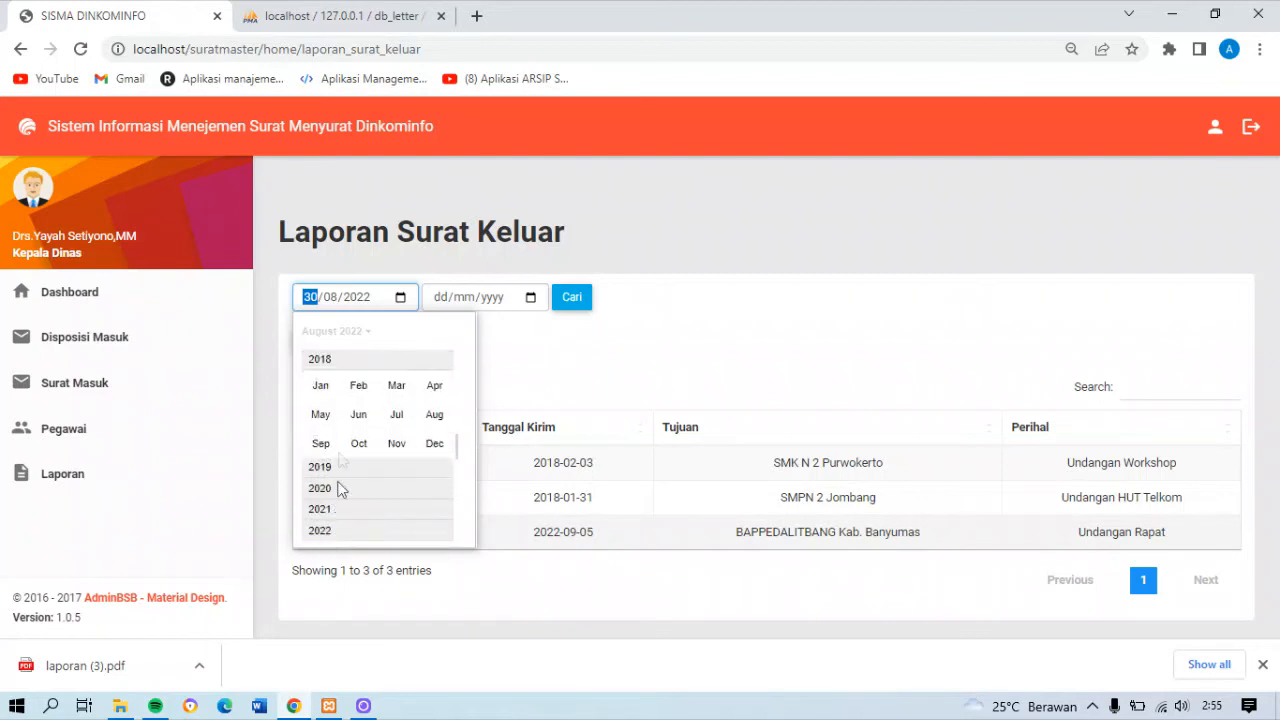
{"action": "left_click", "coordinate": [359, 385]}
{"action": "left_click", "coordinate": [396, 386]}
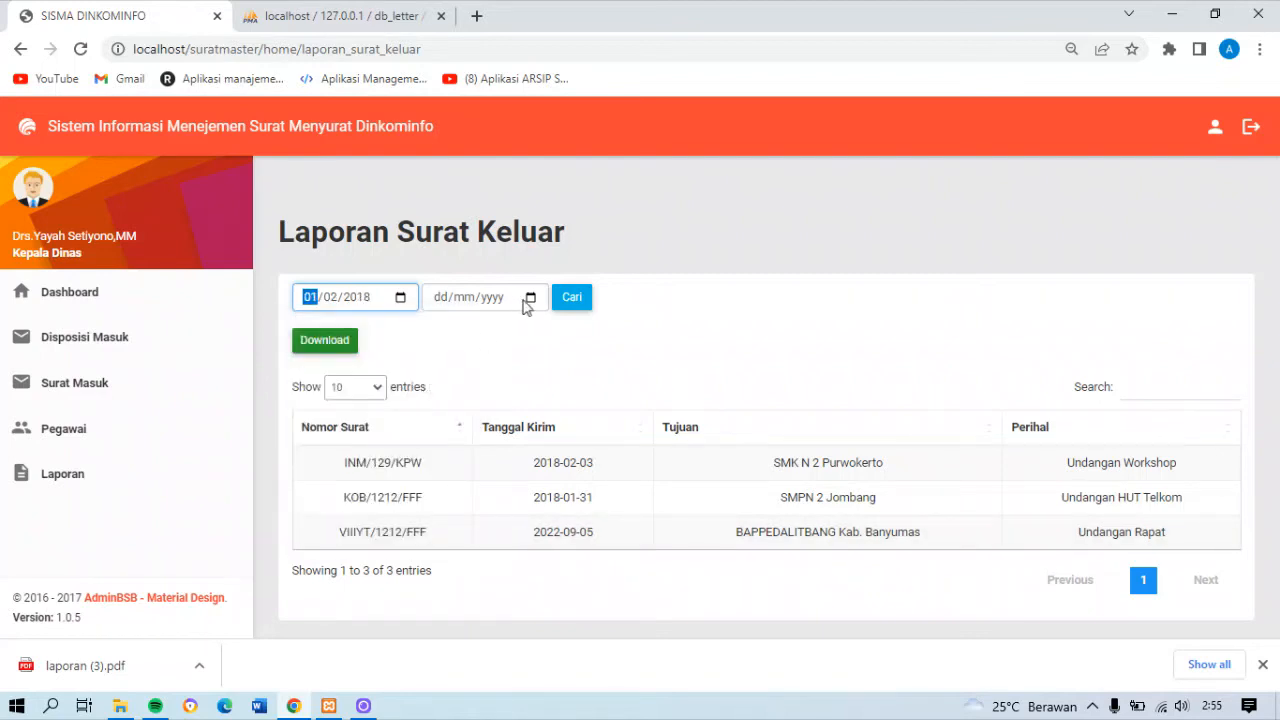
Set the end date of the Laporan Surat Keluar date search to 28/02/2018 and run the search
{"action": "left_click", "coordinate": [527, 298]}
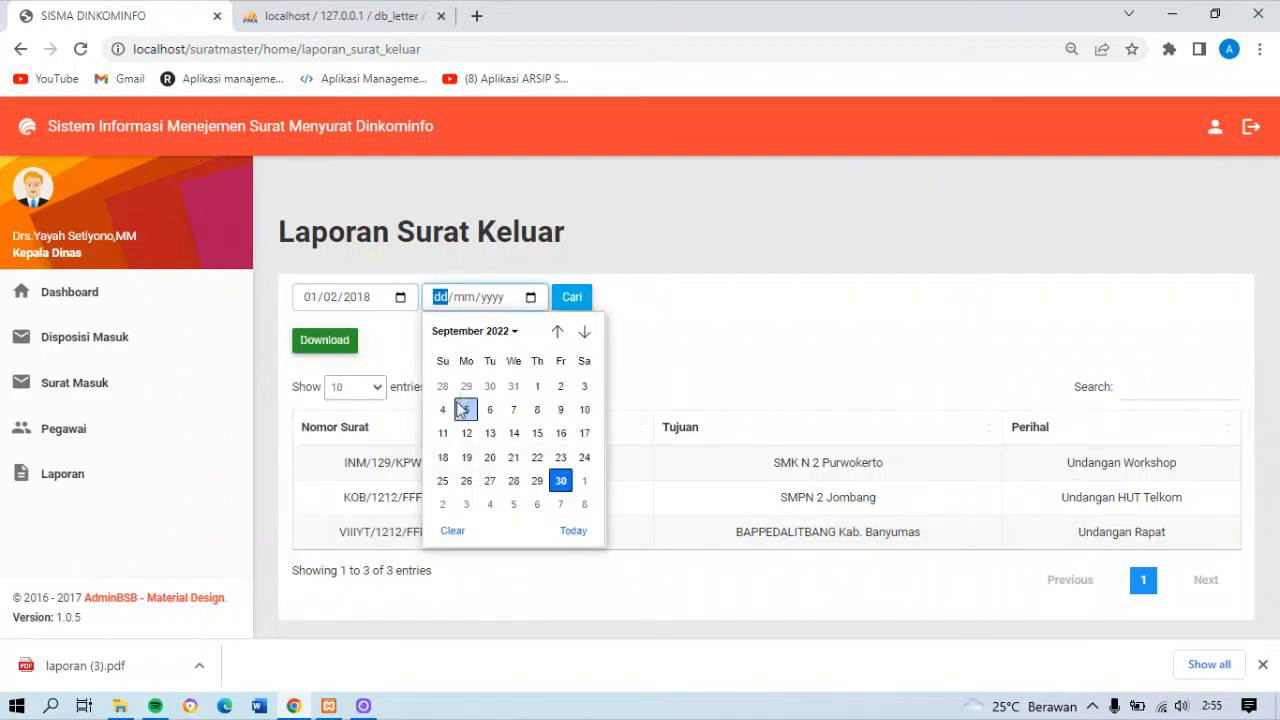
{"action": "left_click", "coordinate": [514, 334]}
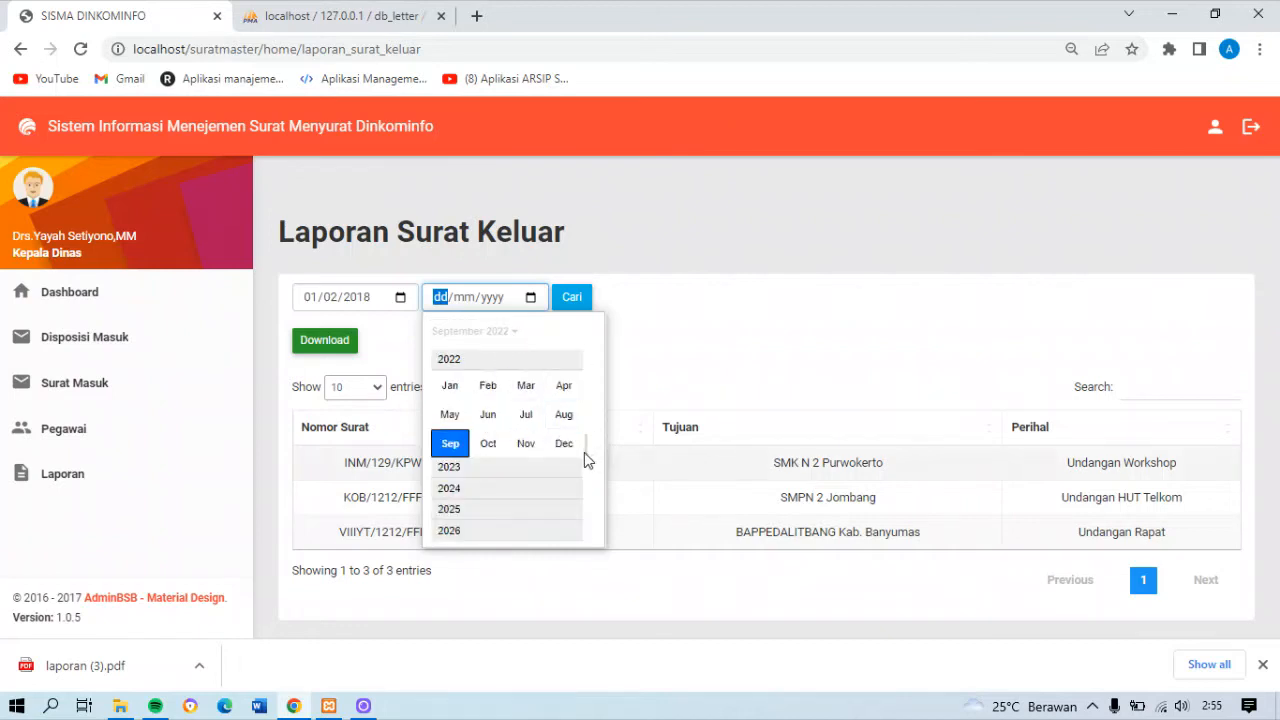
{"action": "scroll", "coordinate": [565, 400], "scroll_direction": "up", "scroll_amount": 2}
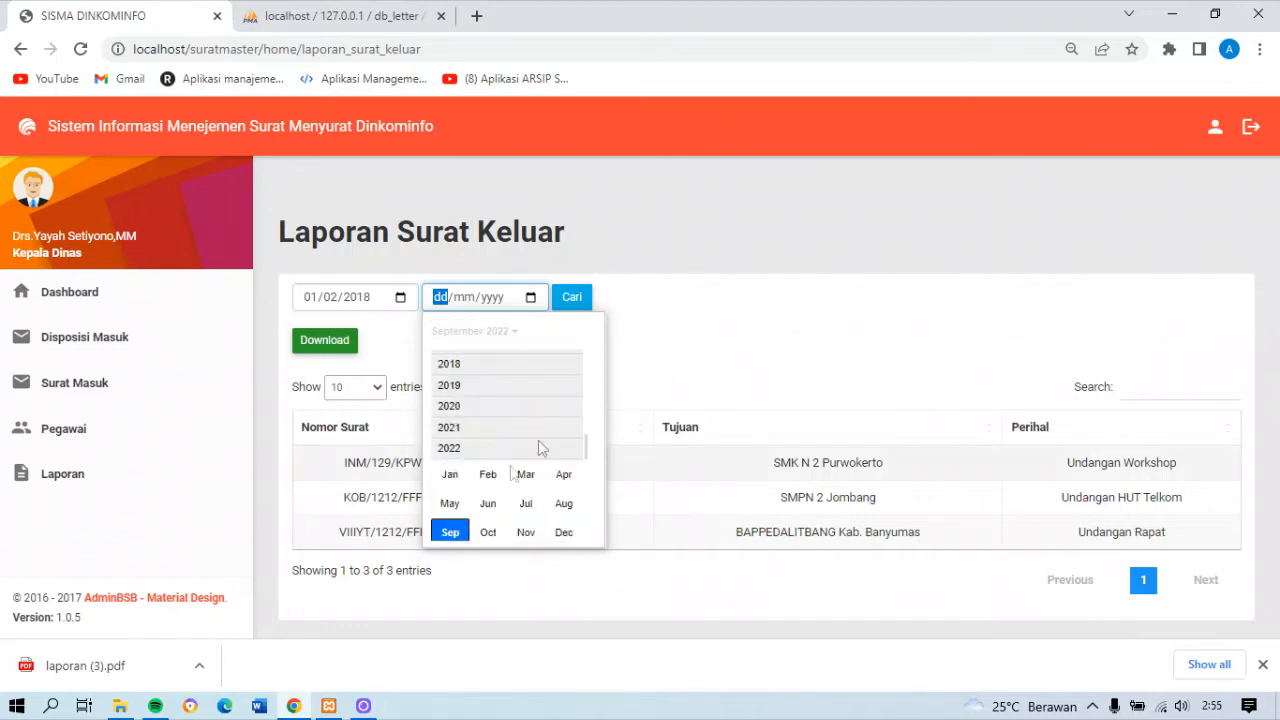
{"action": "left_click", "coordinate": [446, 366]}
{"action": "left_click", "coordinate": [489, 389]}
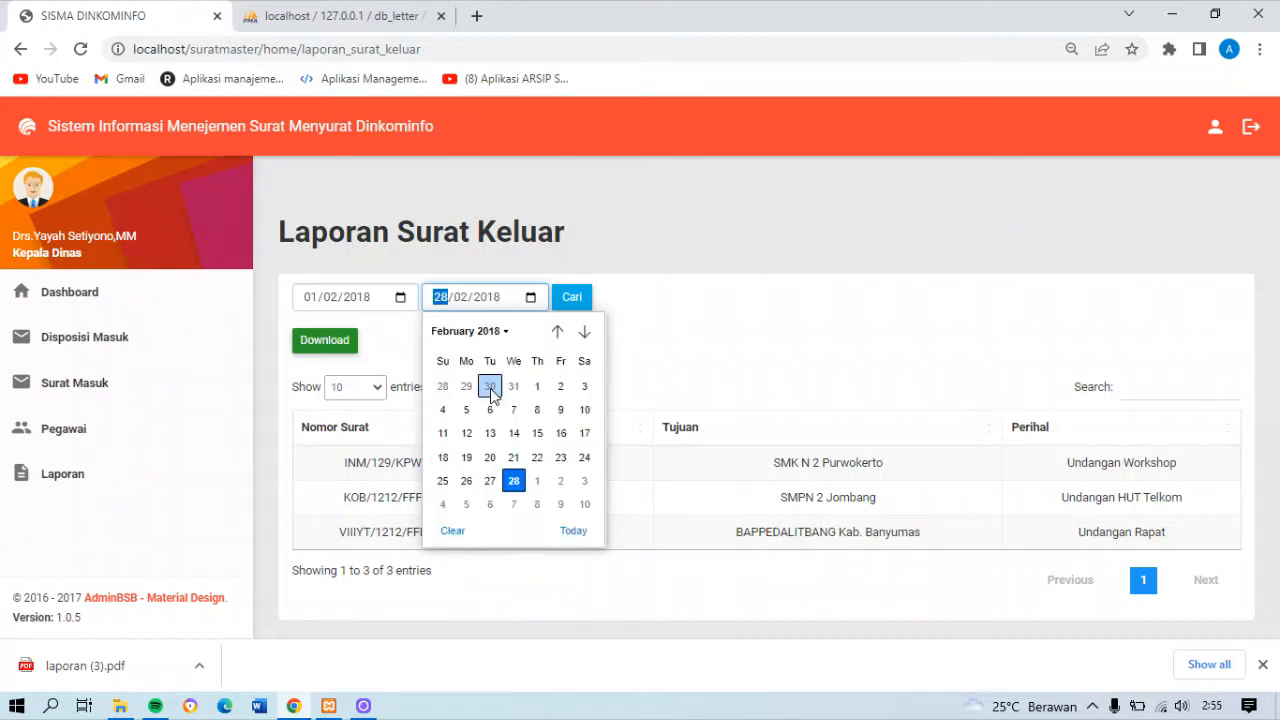
{"action": "left_click", "coordinate": [515, 481]}
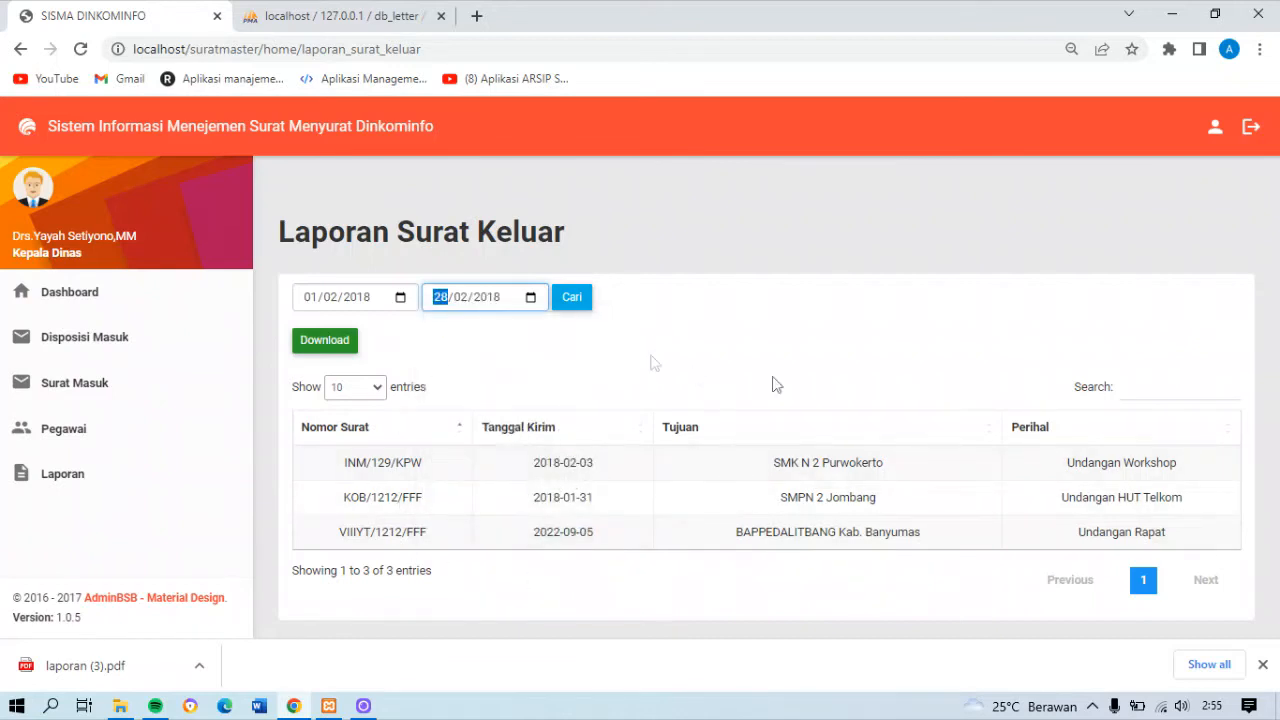
{"action": "left_click", "coordinate": [571, 300]}
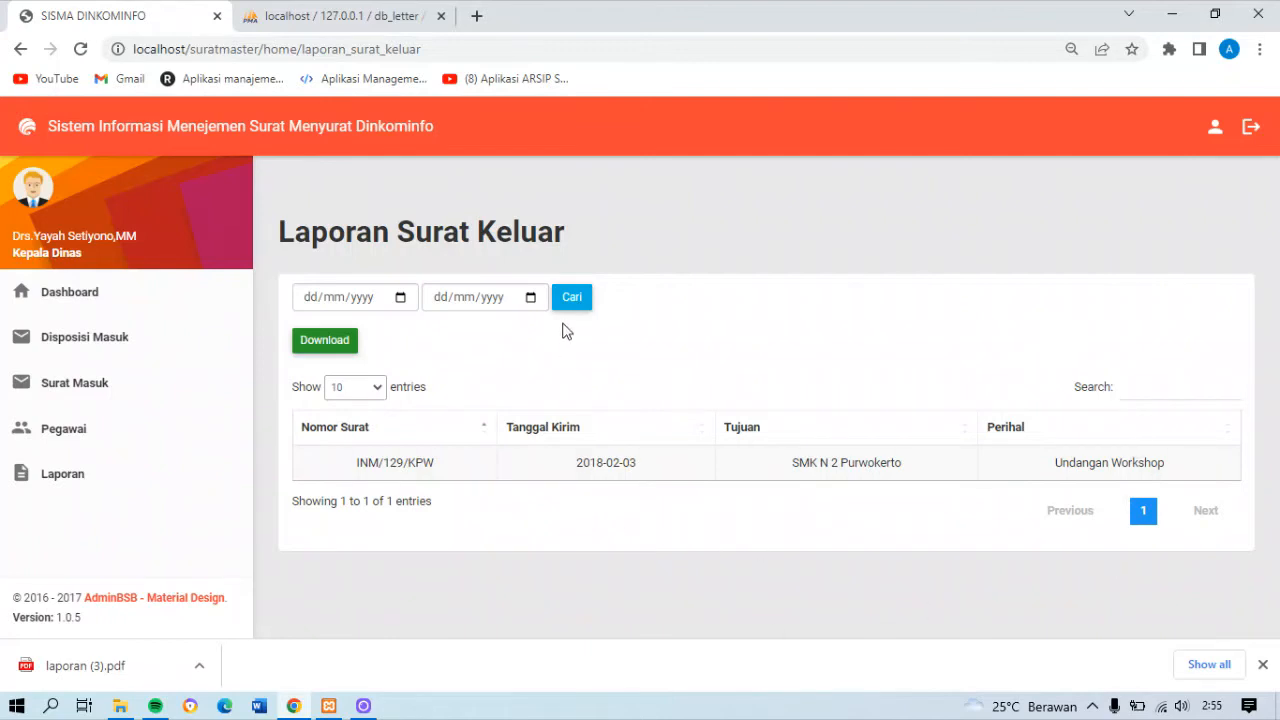
Open the Laporan Pegawai report, view its PDF version, and return to the report page
{"action": "left_click", "coordinate": [103, 496]}
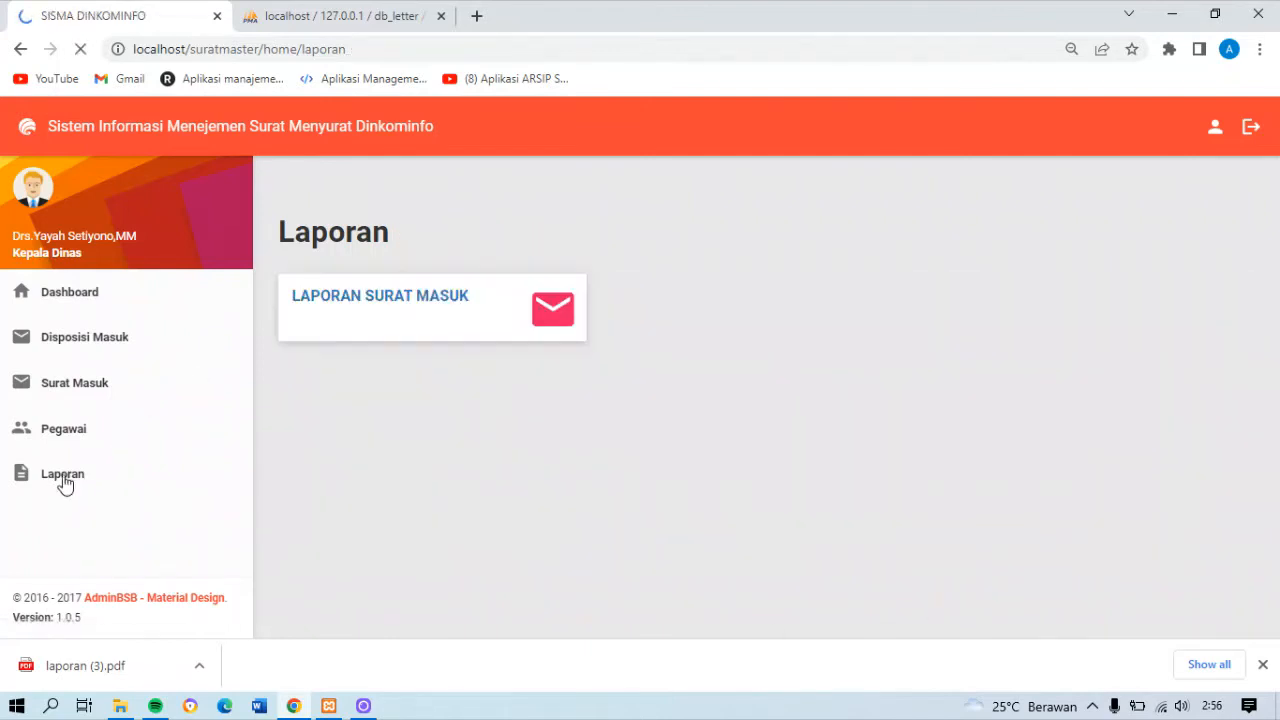
{"action": "left_click", "coordinate": [1191, 330]}
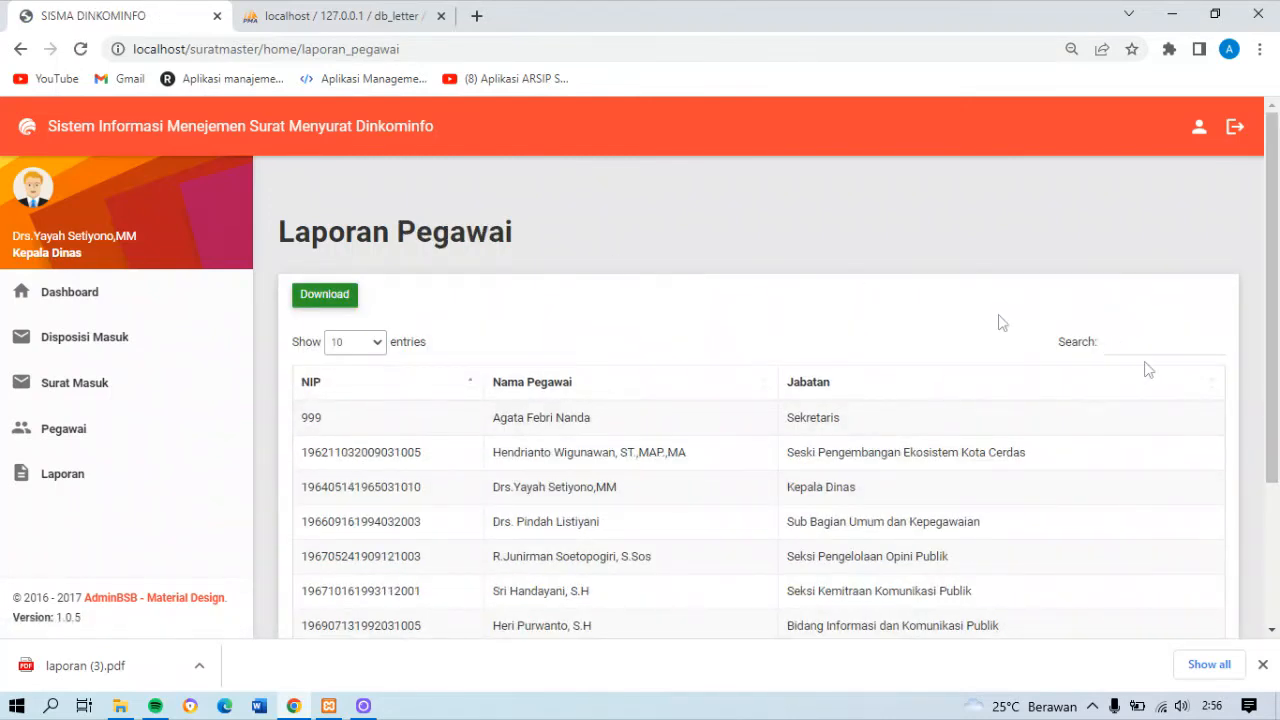
{"action": "left_click", "coordinate": [315, 303]}
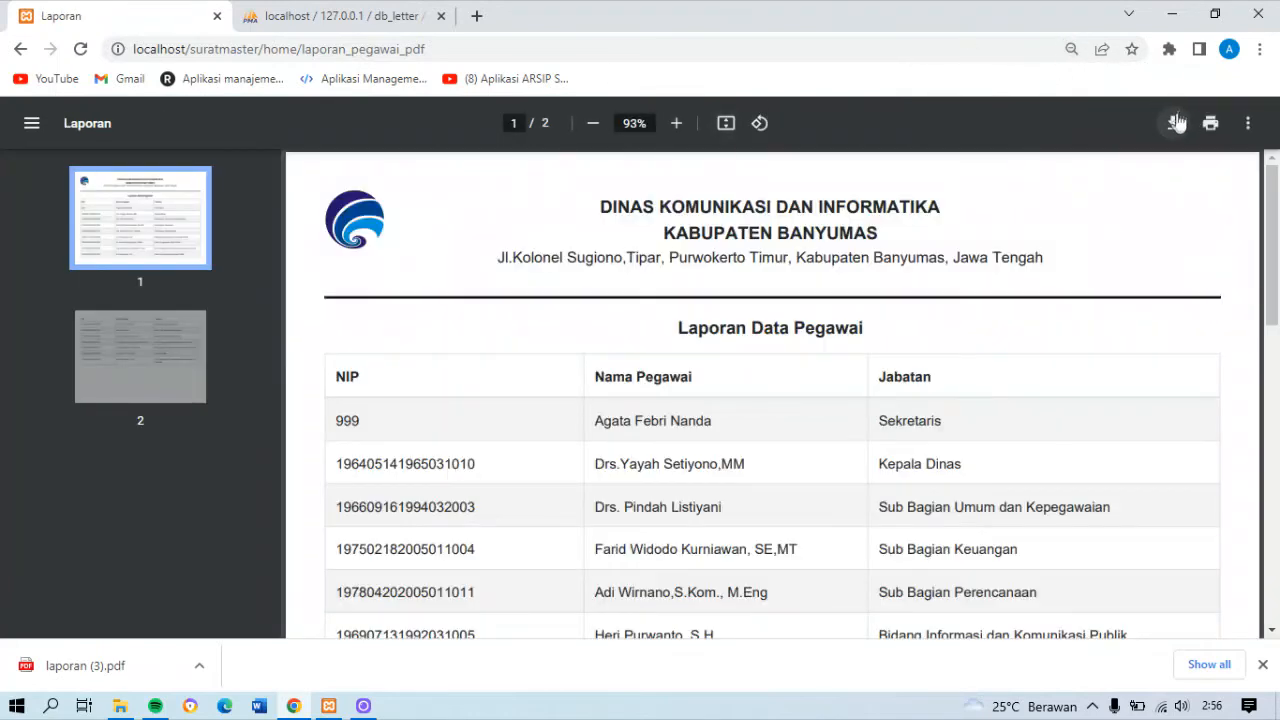
{"action": "left_click", "coordinate": [21, 49]}
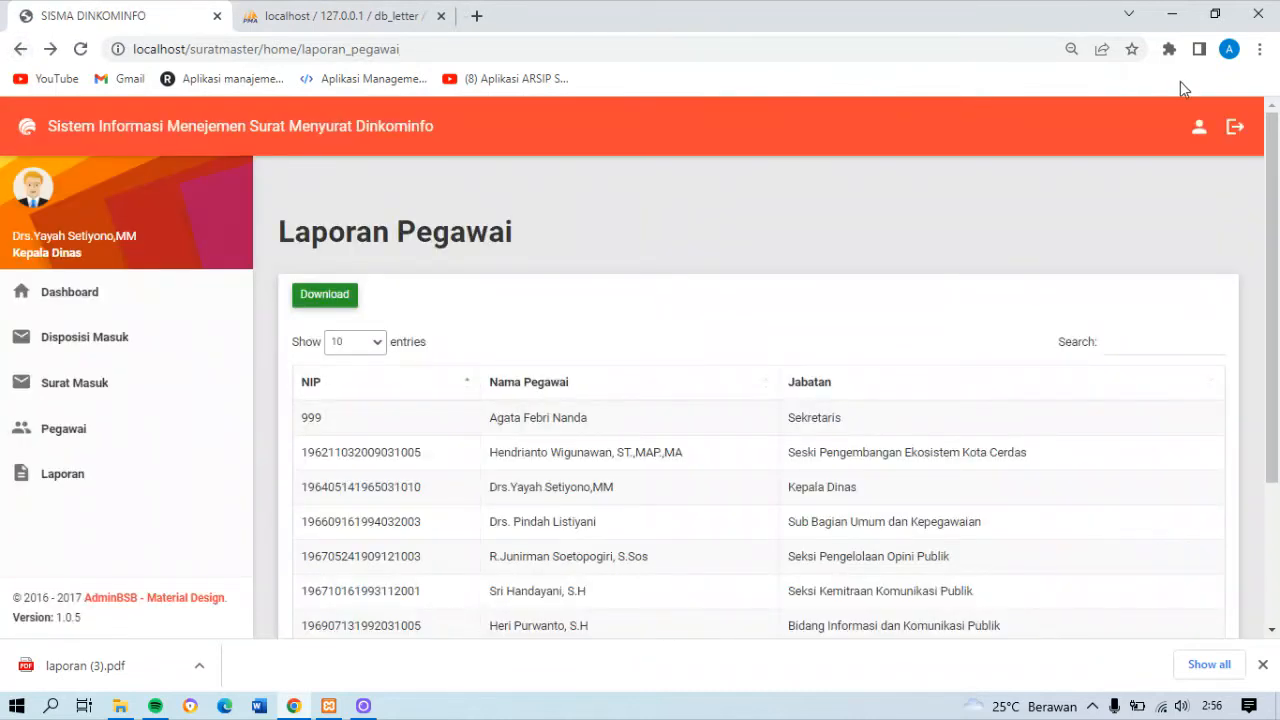
Search the Laporan Pegawai list for "seksi" and look through the matching employees
{"action": "mouse_move", "coordinate": [1272, 288]}
{"action": "left_mouse_down"}
{"action": "mouse_move", "coordinate": [1274, 440]}
{"action": "mouse_move", "coordinate": [1258, 294]}
{"action": "left_mouse_up"}
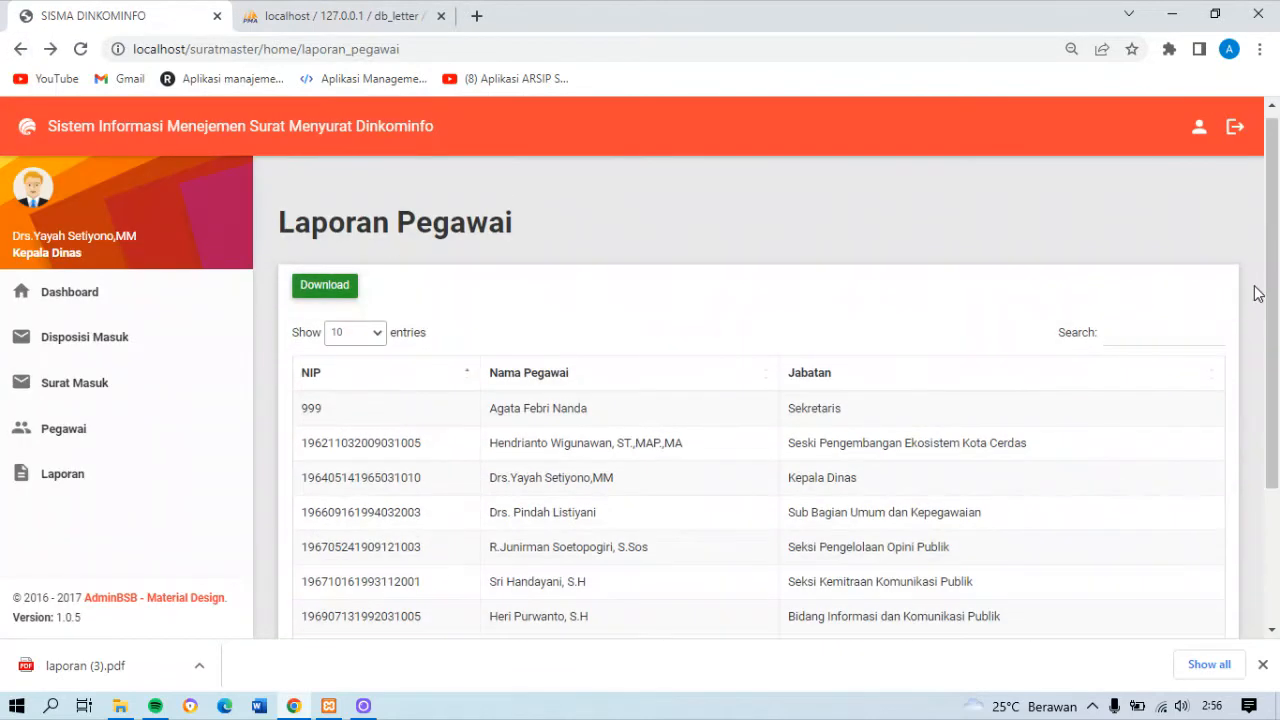
{"action": "left_click", "coordinate": [1121, 342]}
{"action": "type", "text": "seksi"}
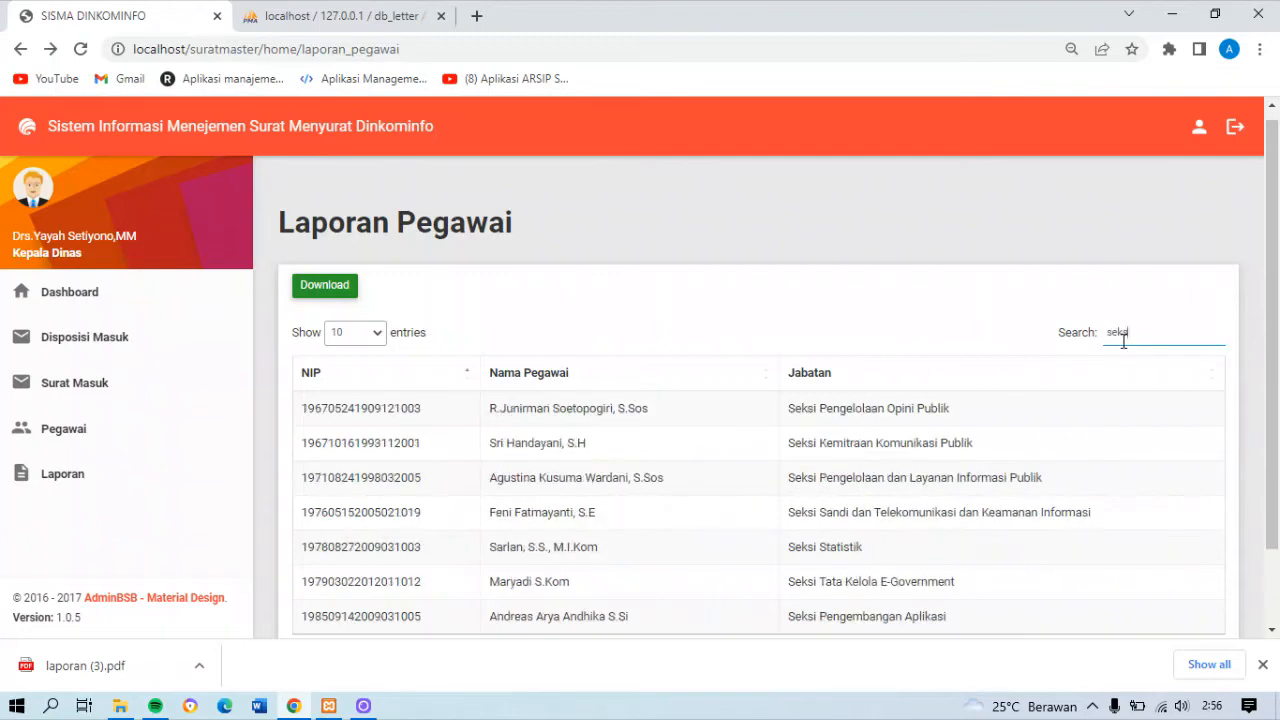
{"action": "scroll", "coordinate": [1000, 330], "scroll_direction": "down", "scroll_amount": 1}
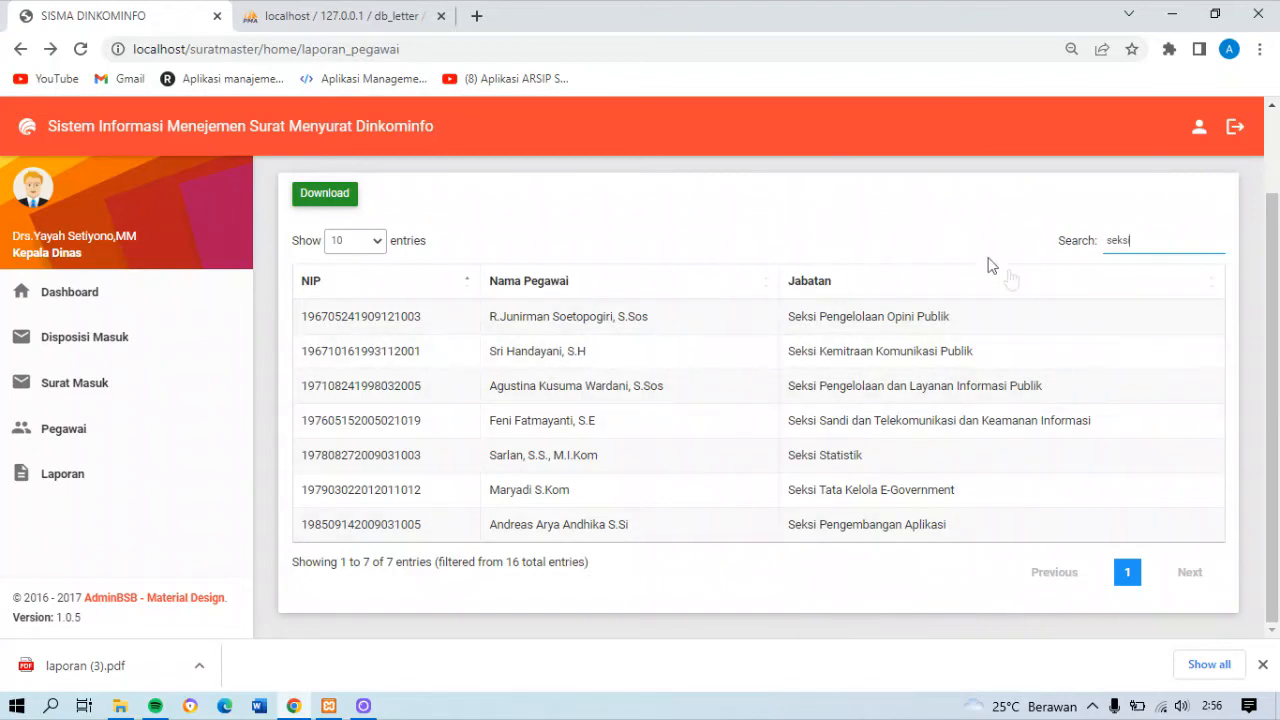
{"action": "scroll", "coordinate": [1268, 400], "scroll_direction": "up", "scroll_amount": 1}
{"action": "scroll", "coordinate": [1268, 400], "scroll_direction": "down", "scroll_amount": 1}
Save the profile with a period added between the two letters of the name's degree, and log back in with the saved credentials
{"action": "left_click", "coordinate": [1203, 140]}
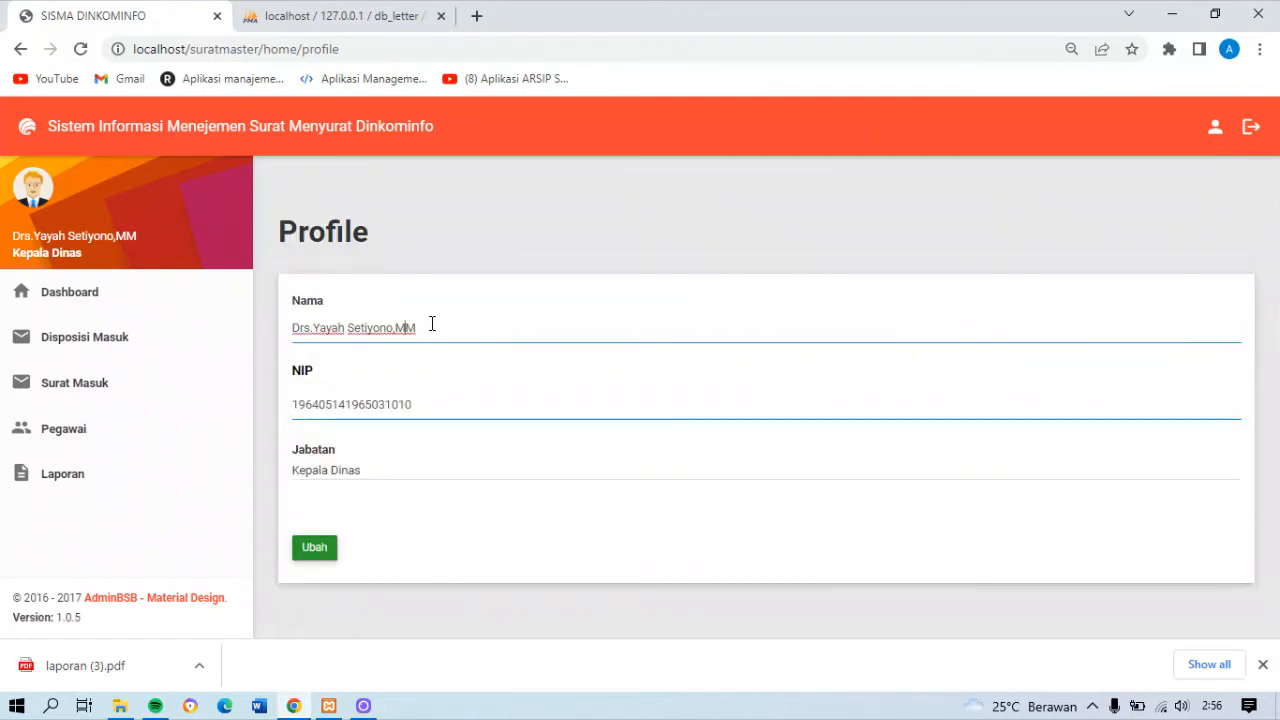
{"action": "type", "text": "."}
{"action": "left_click", "coordinate": [314, 547]}
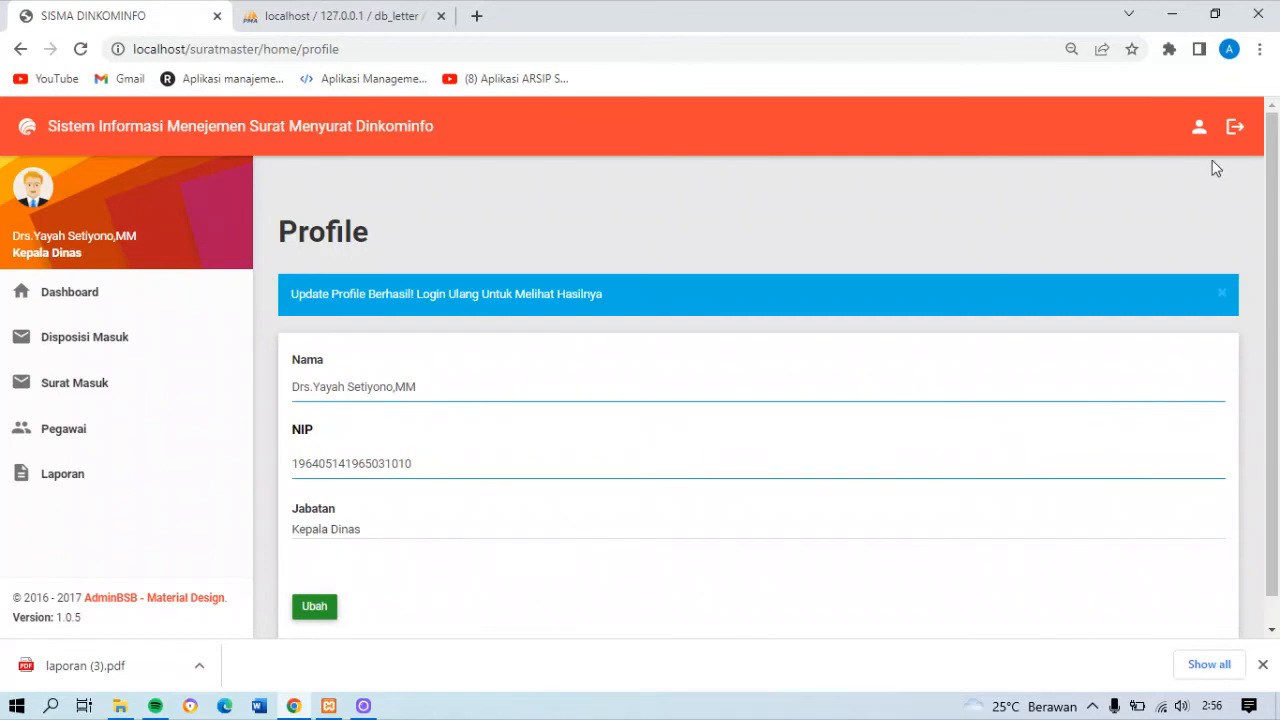
{"action": "left_click", "coordinate": [1232, 128]}
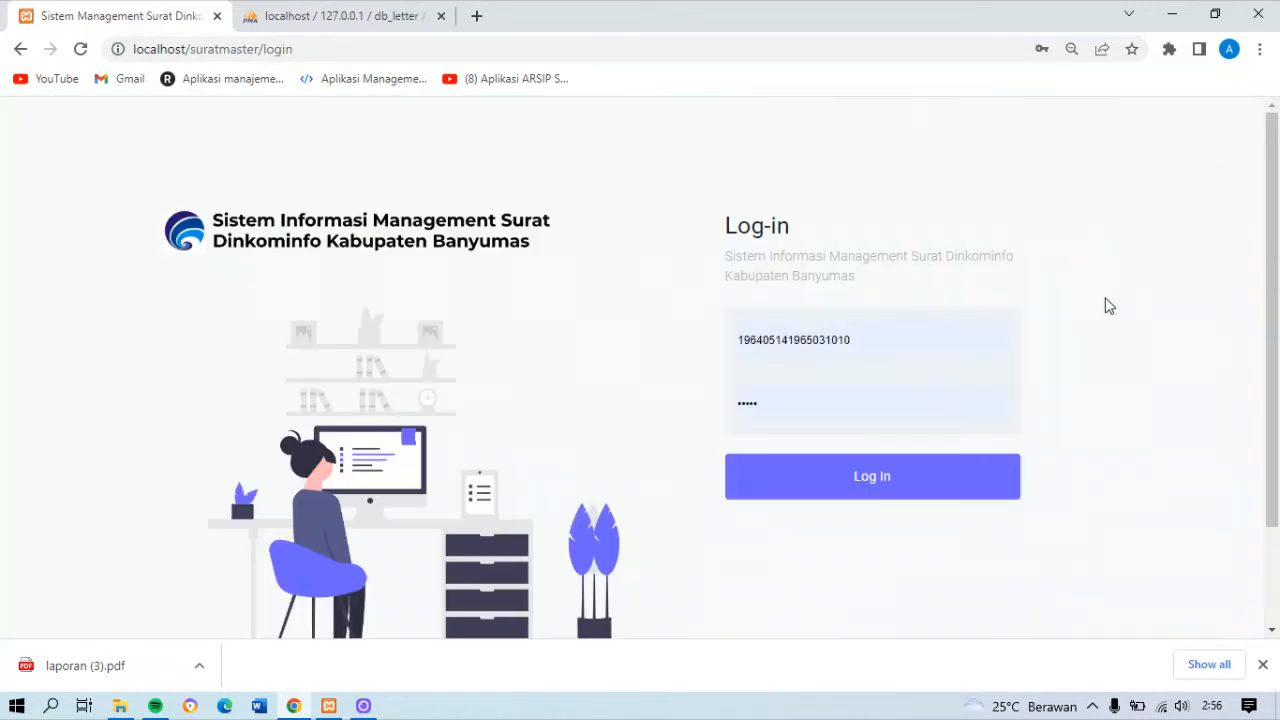
{"action": "left_click", "coordinate": [873, 485]}
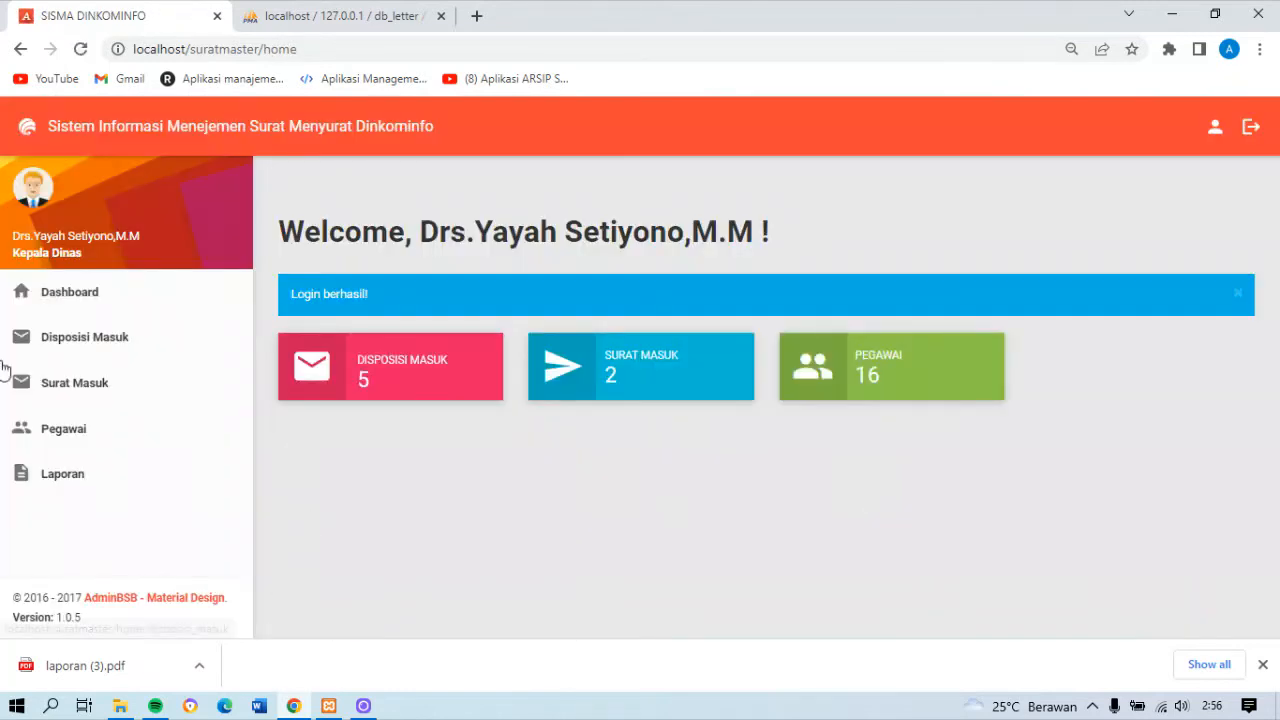